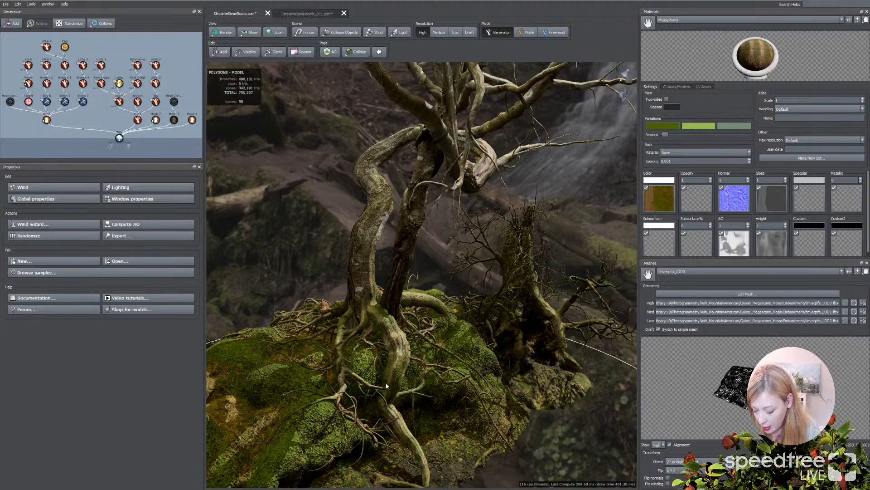
Examine the finished tree's roots, the mossy ground mesh and the broken stump mesh from several angles
mouse_move(418, 380)
left_mouse_down()
mouse_move(422, 389)
mouse_move(374, 392)
mouse_move(412, 389)
left_mouse_up()
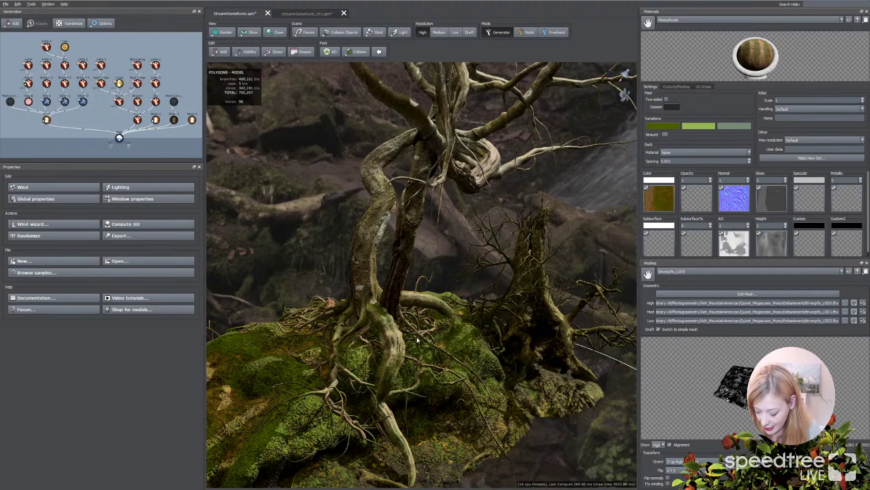
left_click_drag(417, 336, 420, 354)
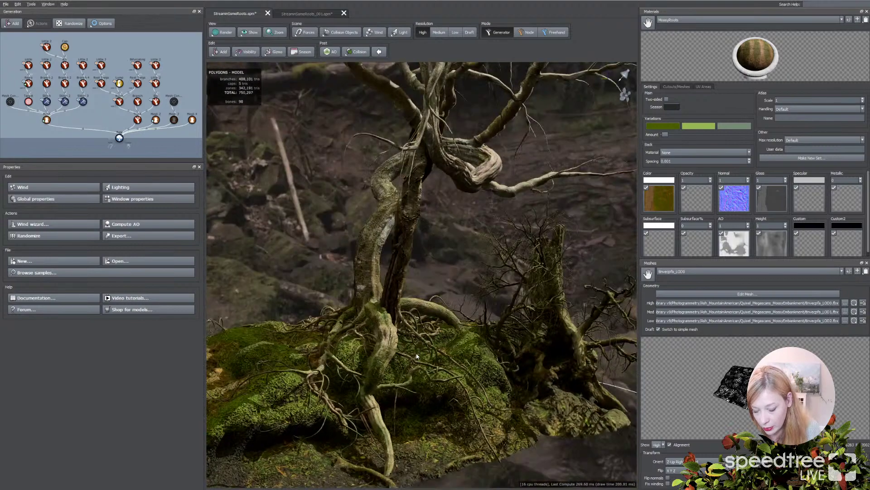
left_click_drag(323, 280, 347, 290)
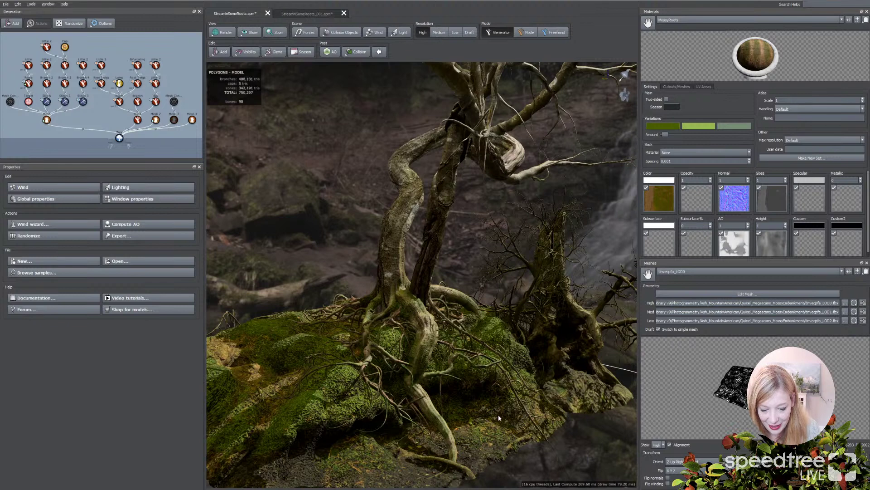
left_click_drag(498, 418, 345, 389)
left_click(343, 389)
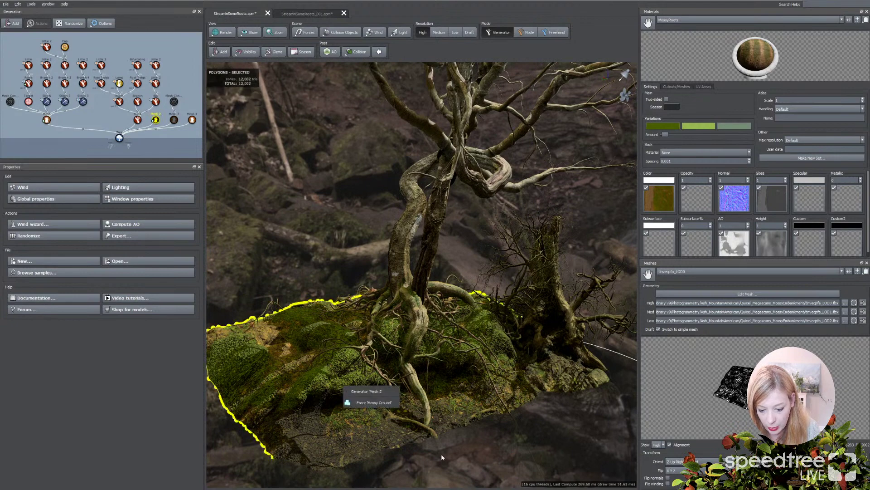
left_click_drag(442, 457, 458, 457)
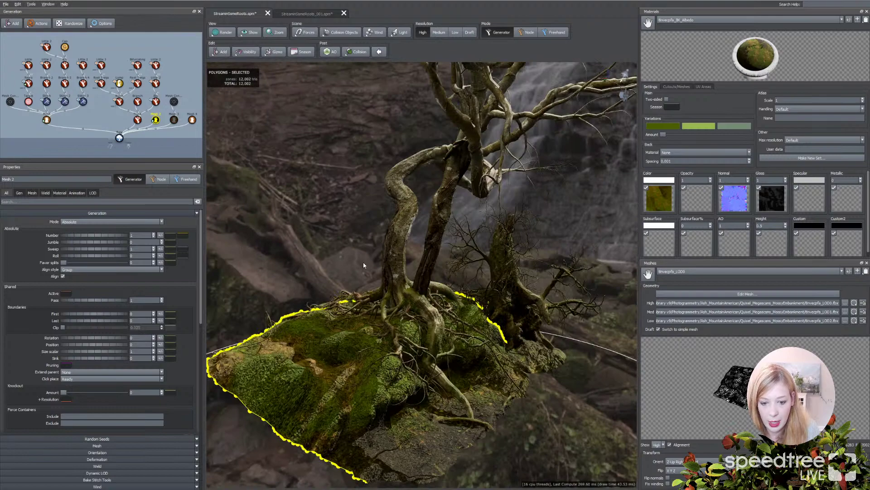
left_click_drag(364, 265, 446, 312)
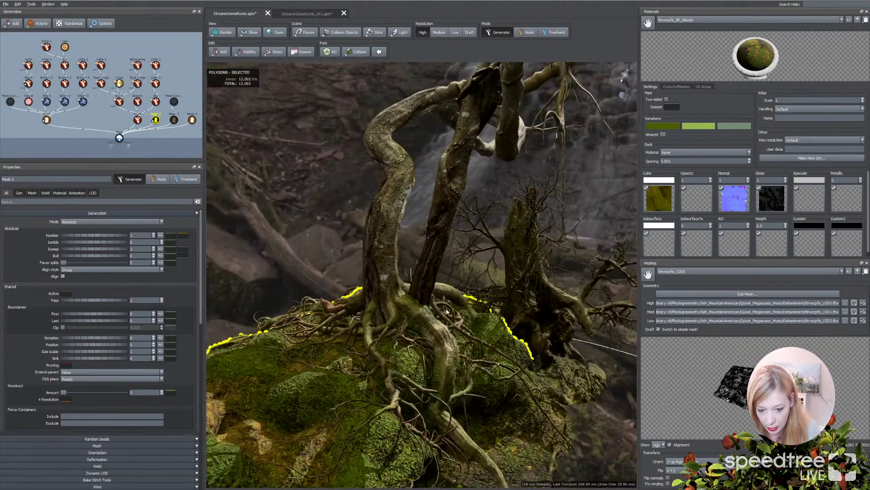
left_click_drag(386, 333, 441, 366)
scroll(442, 355, "up", 8)
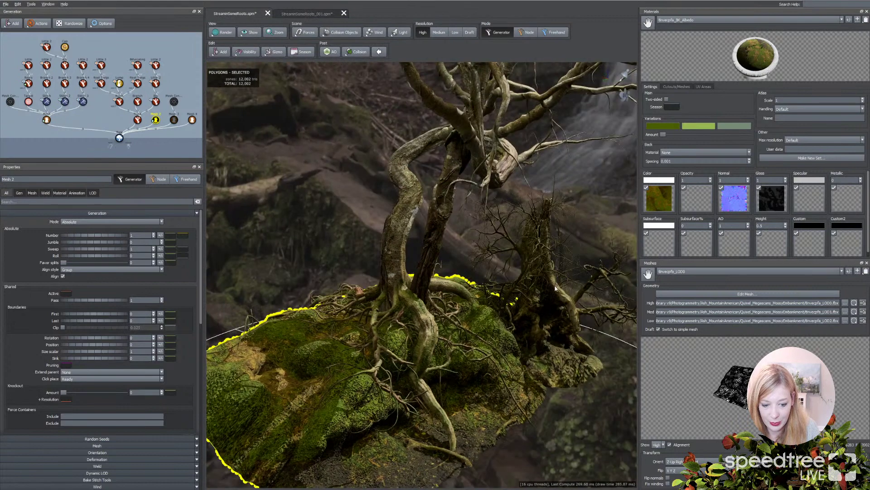
left_click(555, 336)
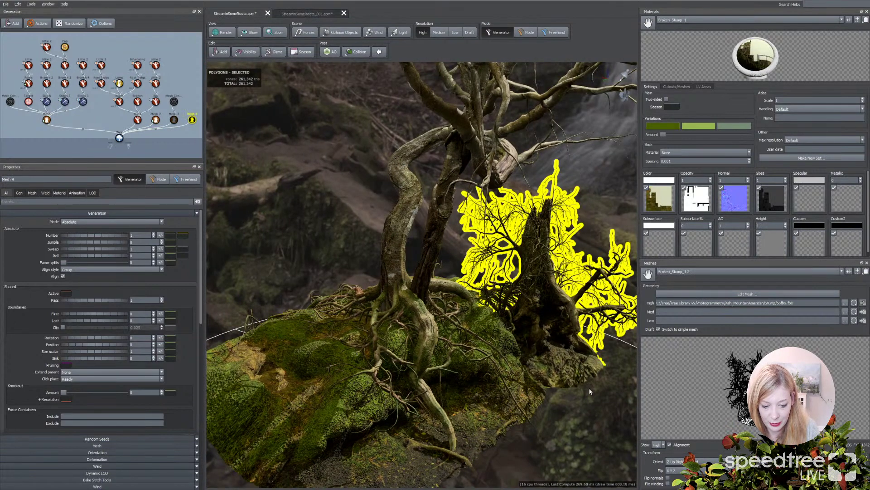
left_click(585, 213)
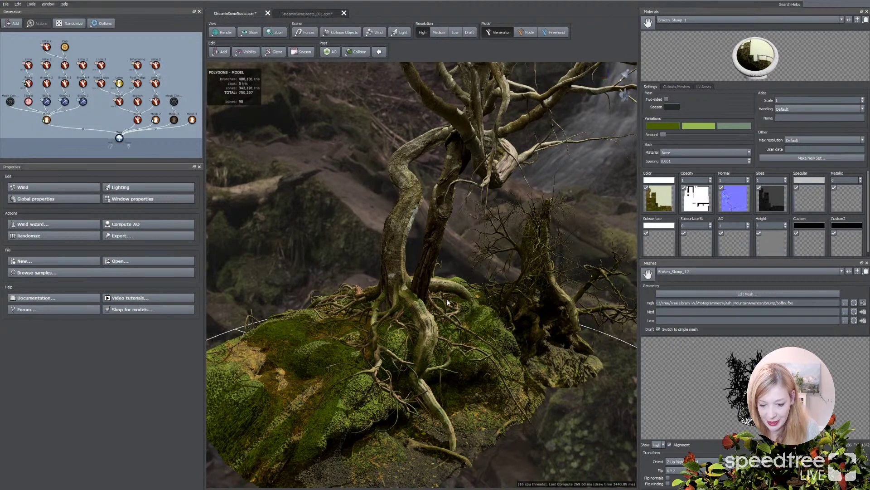
left_click_drag(447, 300, 445, 292)
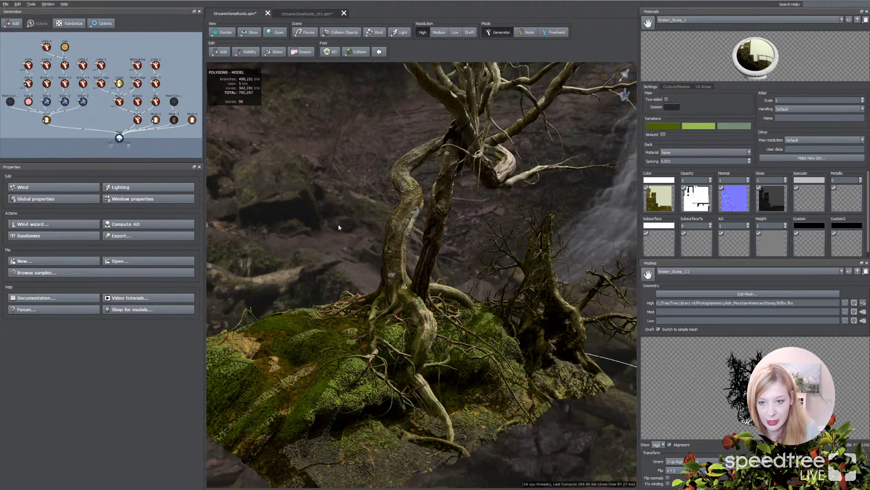
Switch to the empty tree file whose name ends in _001 and bring the ground grid into view
left_click(284, 14)
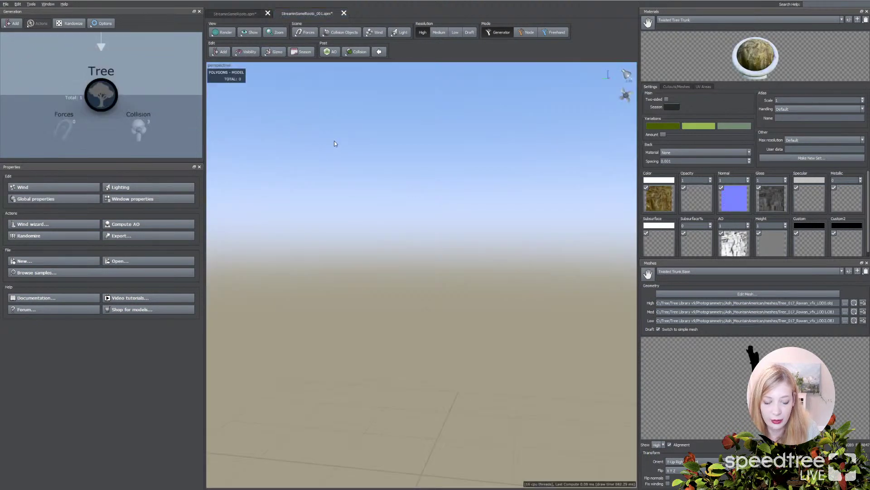
middle_click_drag(402, 401, 432, 380)
Review the available materials, including Root and MossyRoots, and return to Twisted Tree Trunk
left_click(721, 21)
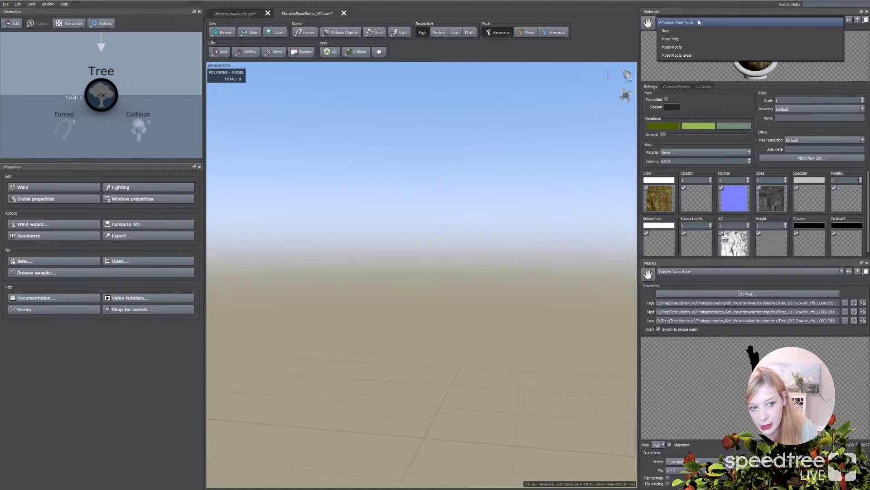
left_click(679, 30)
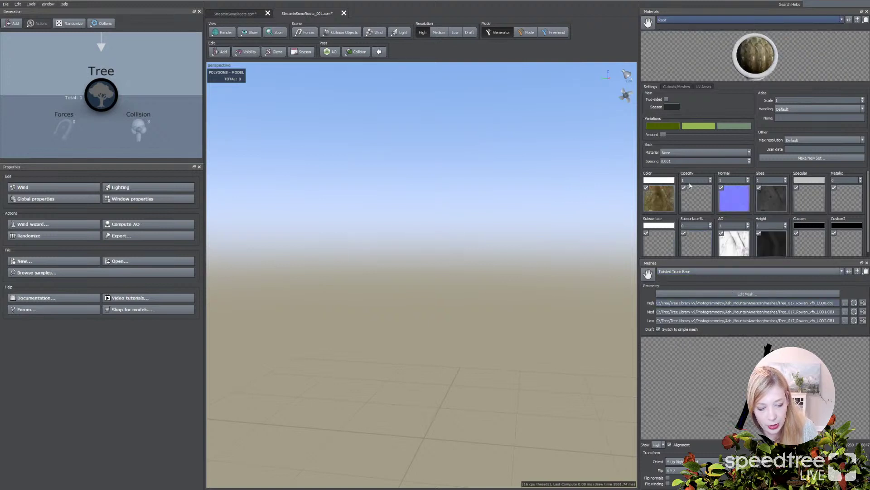
left_click(673, 17)
left_click(674, 28)
left_click(680, 22)
left_click(678, 31)
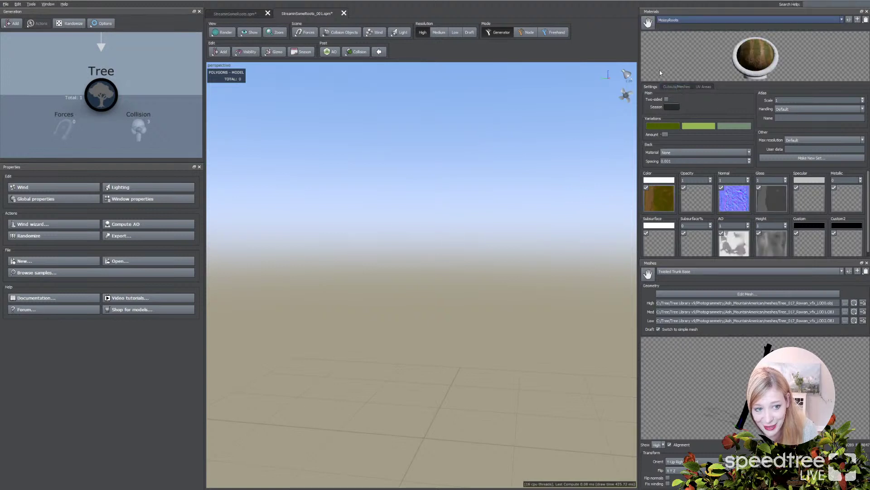
left_click(671, 20)
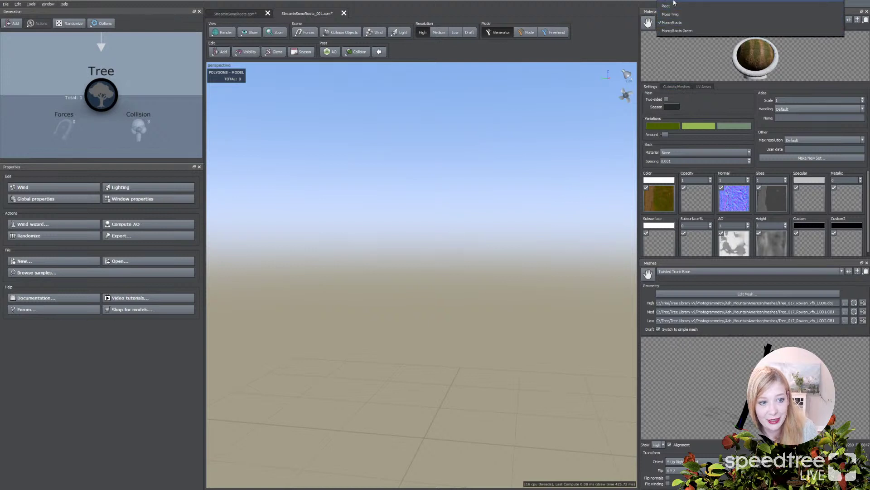
left_click(674, 2)
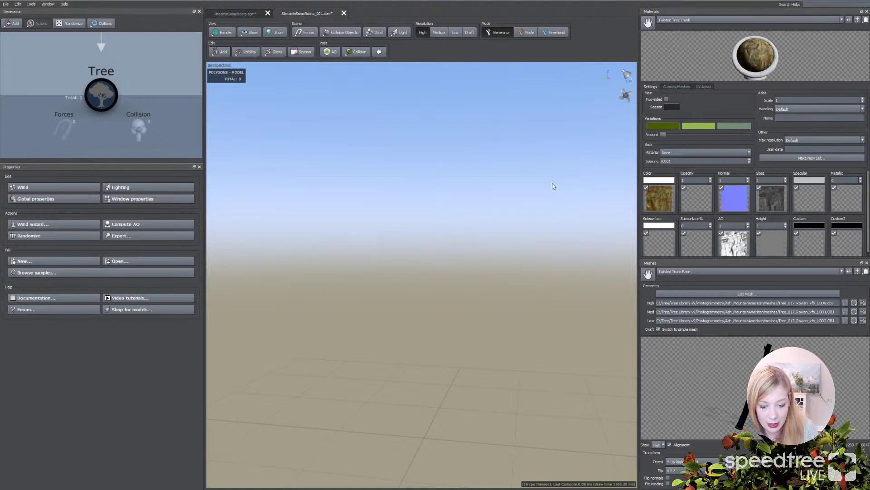
Add a Trunk generator to the empty tree
left_click(221, 52)
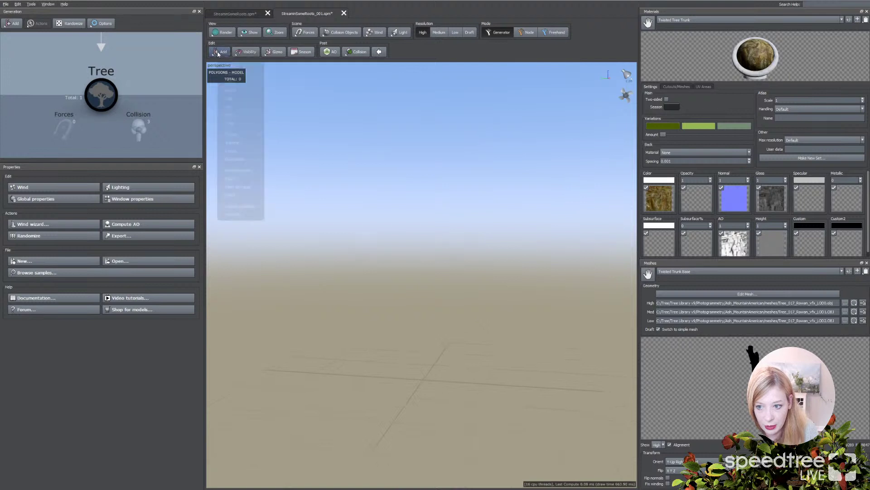
left_click(229, 58)
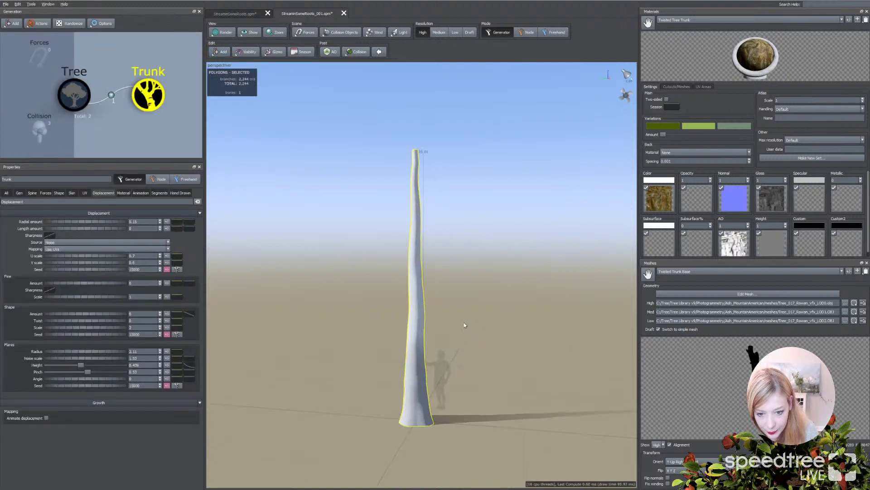
Try the Roots decoration preset on the trunk and show the Generation properties of its Roots generator
left_click(221, 51)
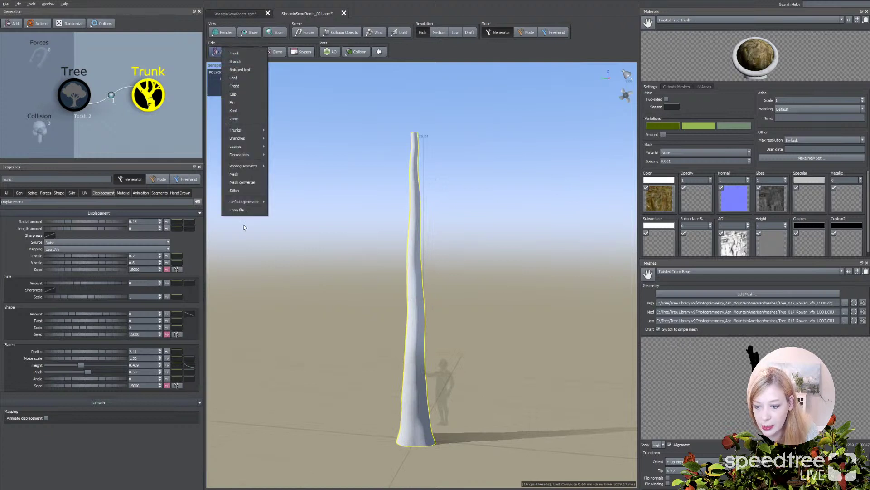
mouse_move(240, 156)
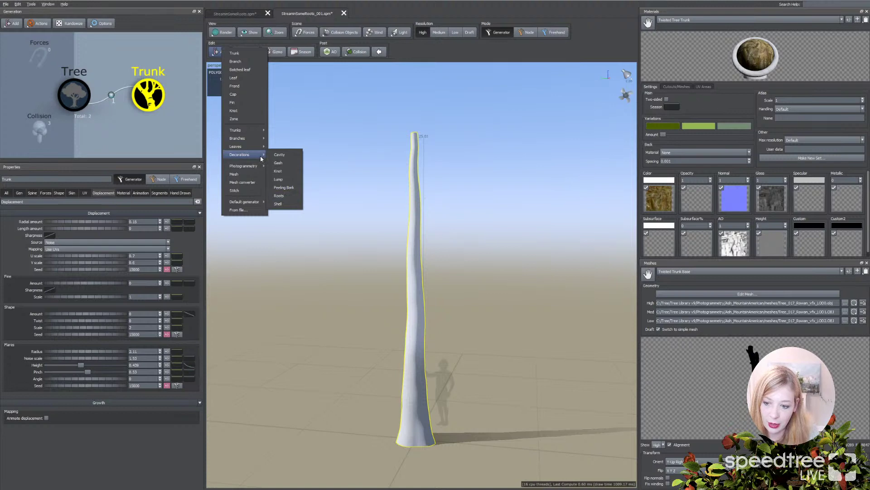
left_click(278, 195)
middle_click_drag(438, 369, 399, 366)
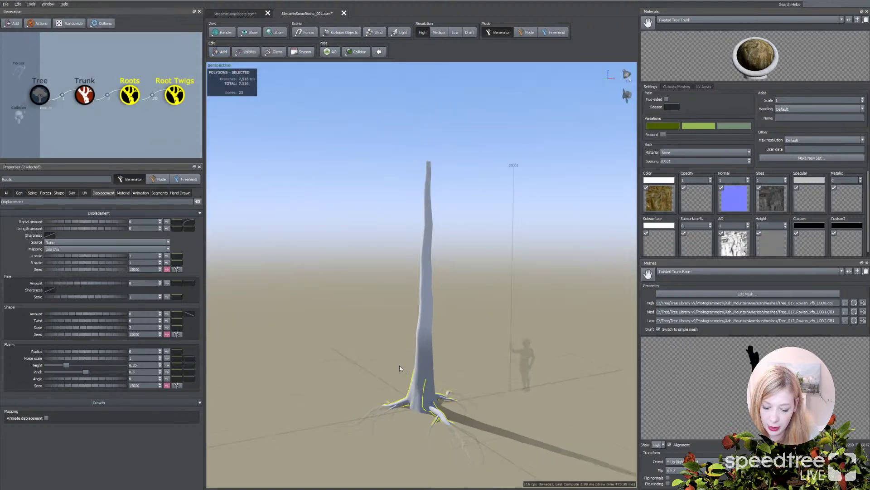
left_click(399, 366)
left_click(408, 401)
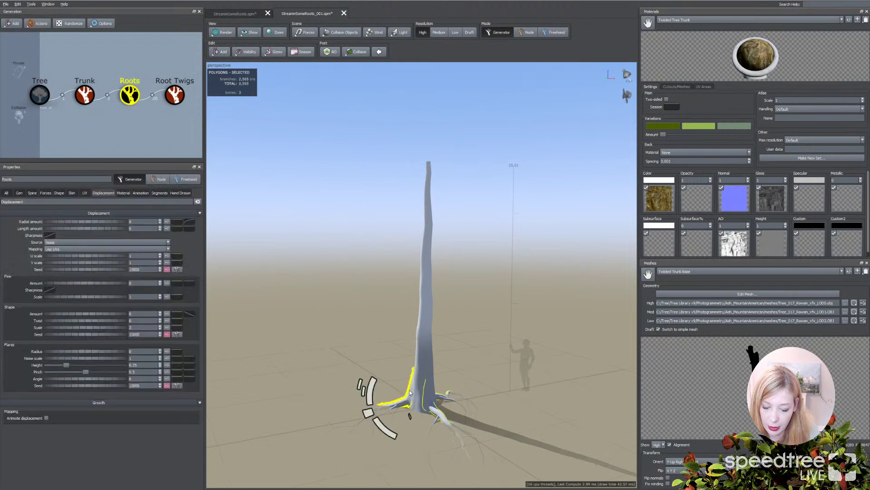
left_click(19, 192)
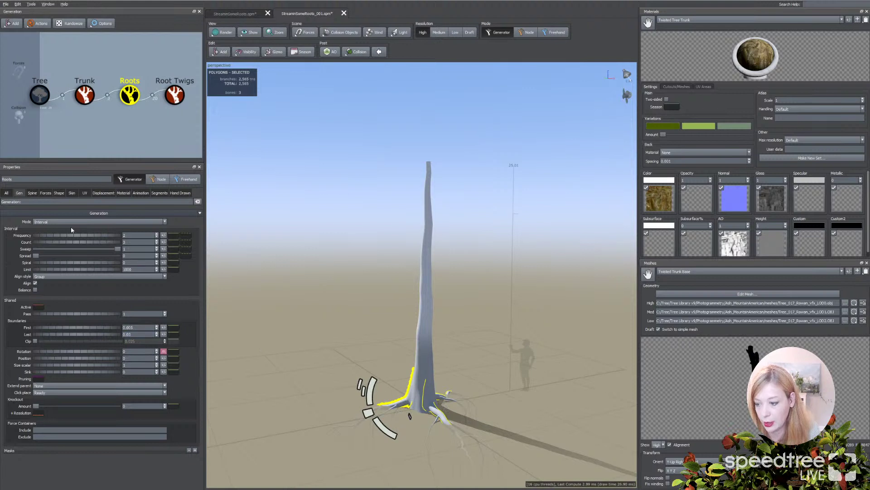
Delete the Roots and Root Twigs generators from the trunk
left_click_drag(254, 358, 344, 364)
left_click(175, 95, "ctrl")
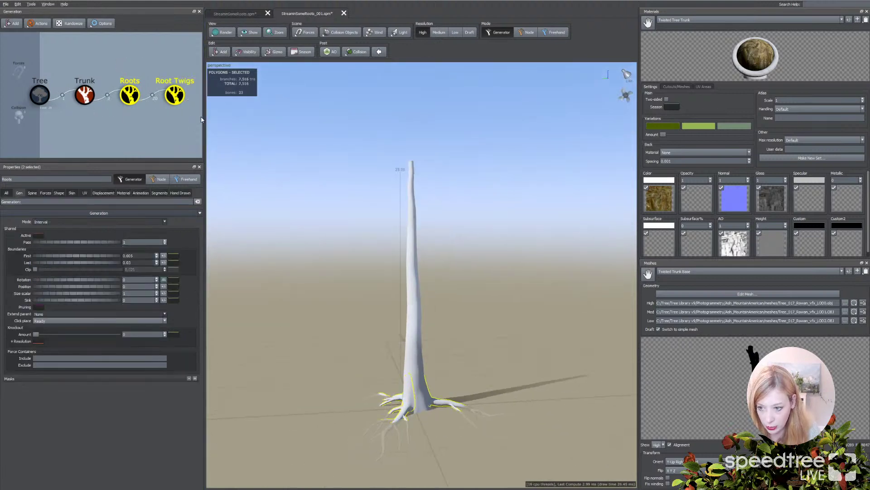
key("Delete")
Add a Tubes branch generator to the trunk
left_click(89, 98)
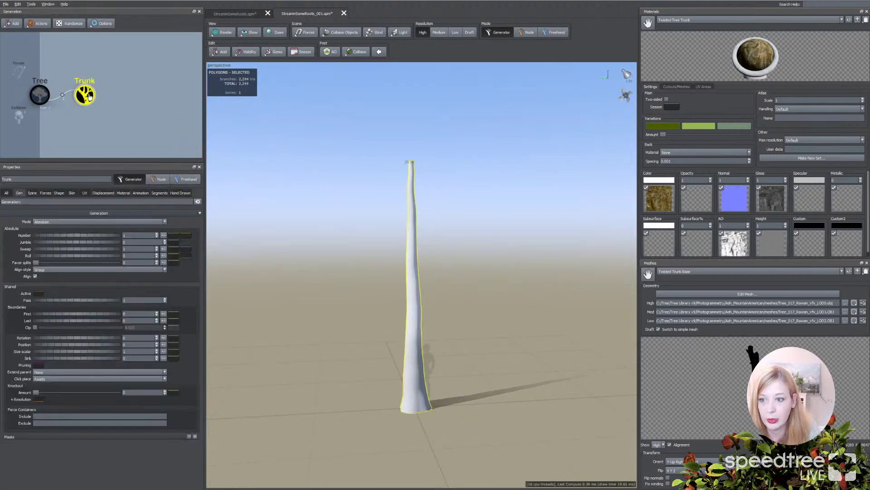
left_click(221, 51)
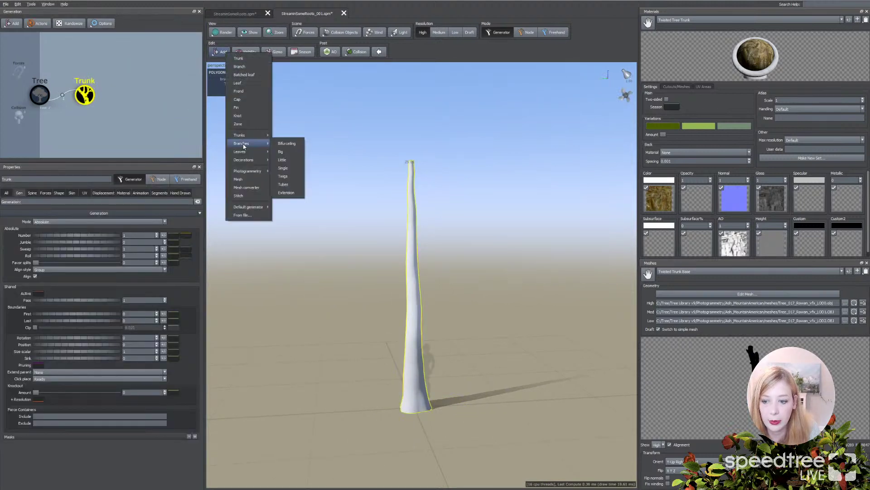
left_click(285, 184)
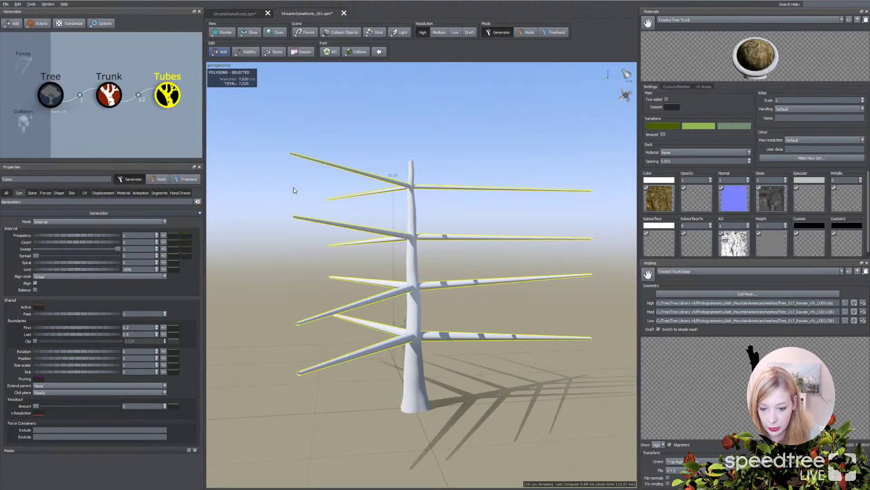
left_click_drag(442, 268, 435, 265)
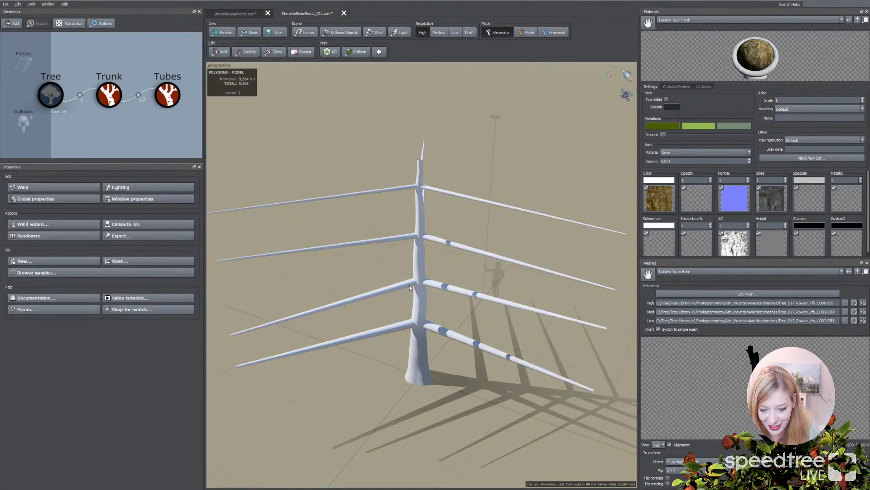
Set the Tubes generator's Count to 4 and its First boundary to 0, and lower its Last boundary toward the trunk base
left_click(409, 285)
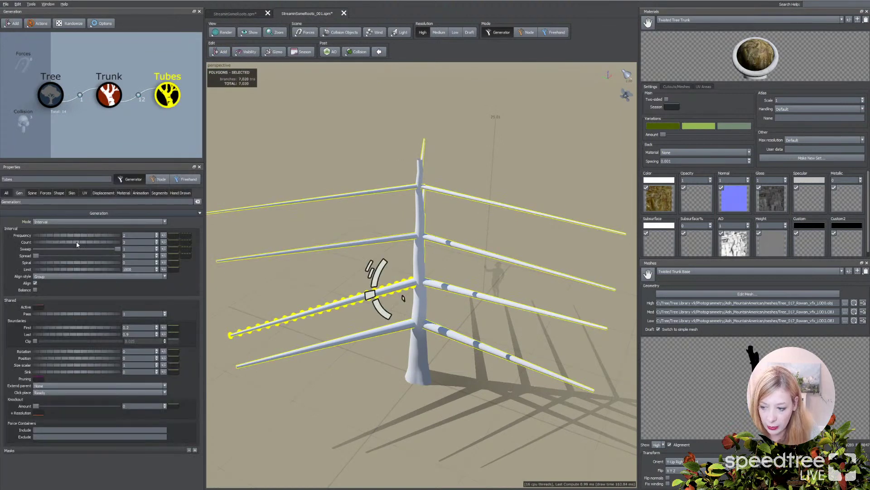
left_click_drag(77, 244, 90, 245)
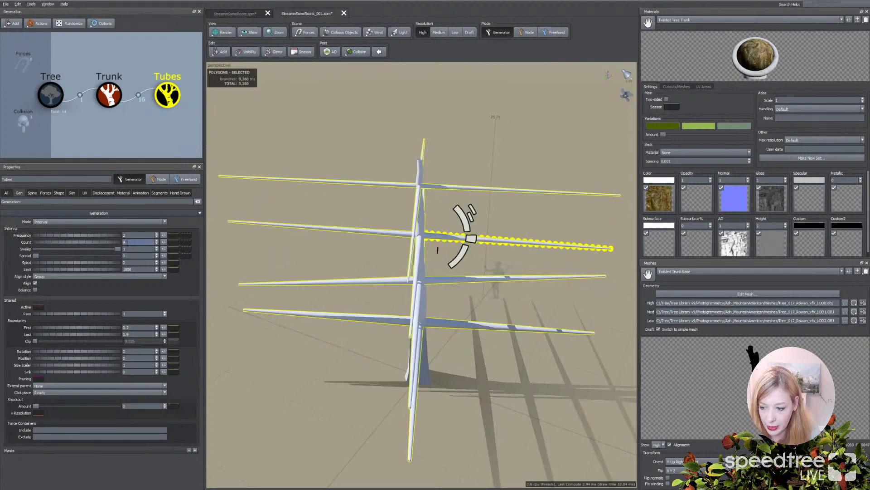
left_click_drag(114, 327, 83, 337)
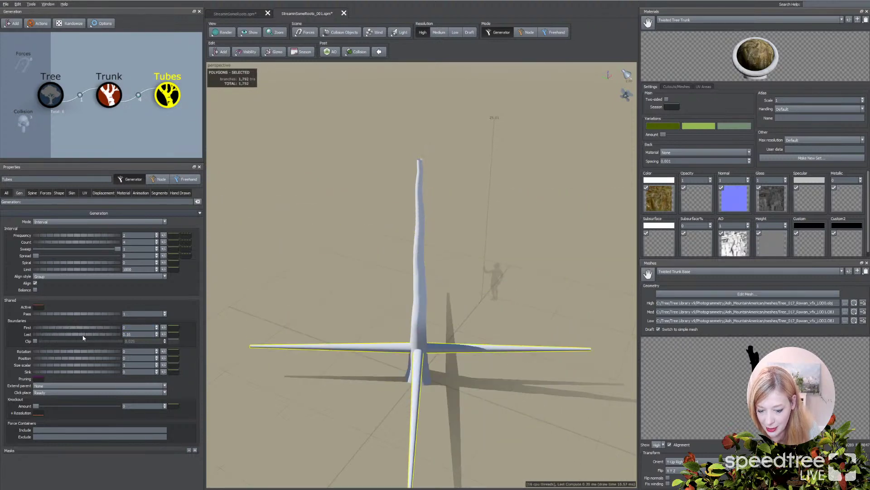
left_click_drag(297, 346, 336, 309)
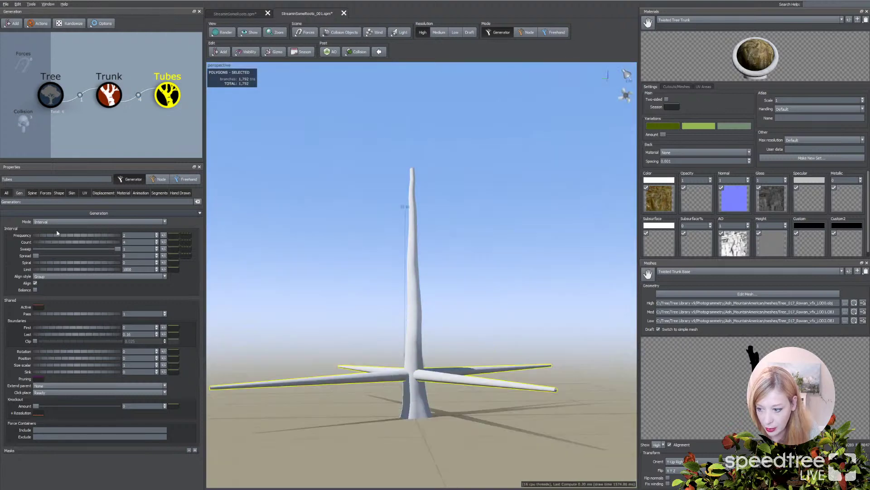
Raise the Tubes generator's Frequency to 52.75 and set its Last boundary to 0.01
left_click_drag(57, 236, 98, 259)
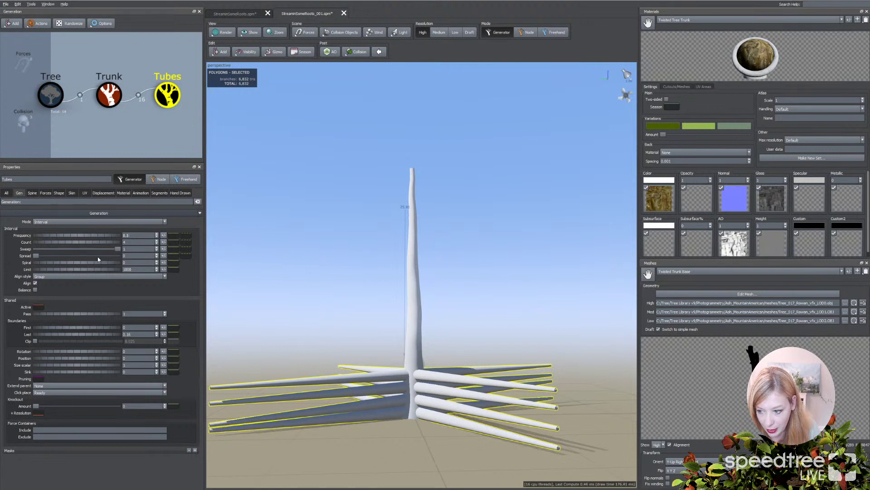
left_click_drag(114, 336, 106, 336)
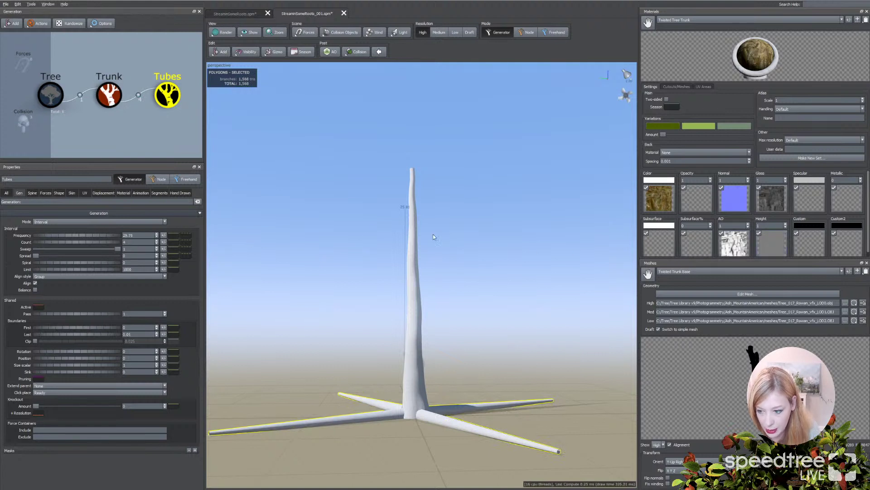
left_click_drag(106, 236, 137, 236)
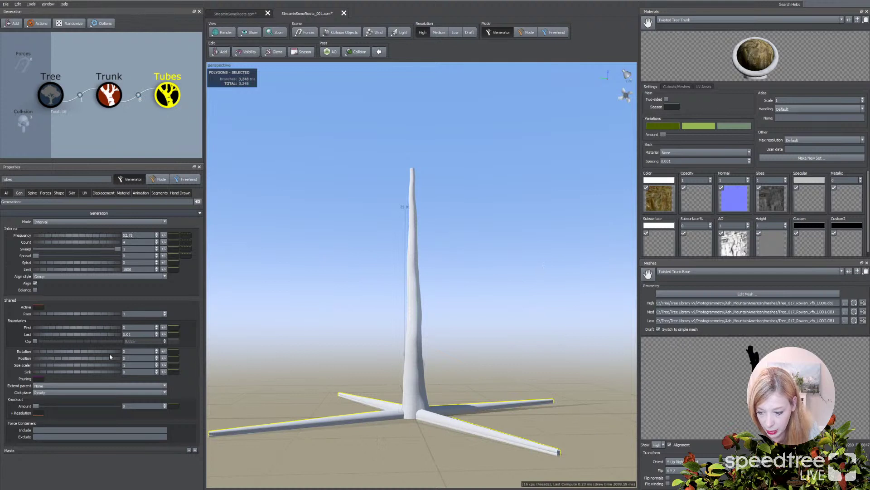
Raise the Tubes generator's Last boundary to 0.1 and set its Frequency to 10
left_click_drag(91, 337, 97, 335)
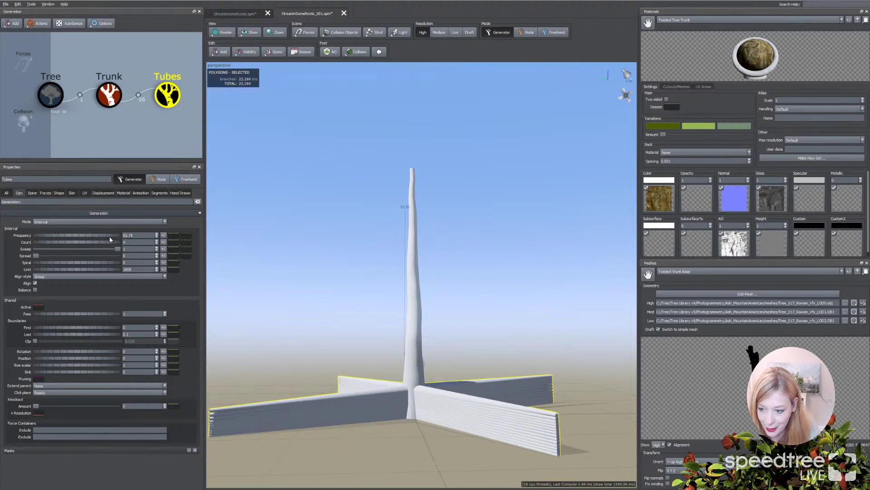
left_click_drag(114, 236, 91, 235)
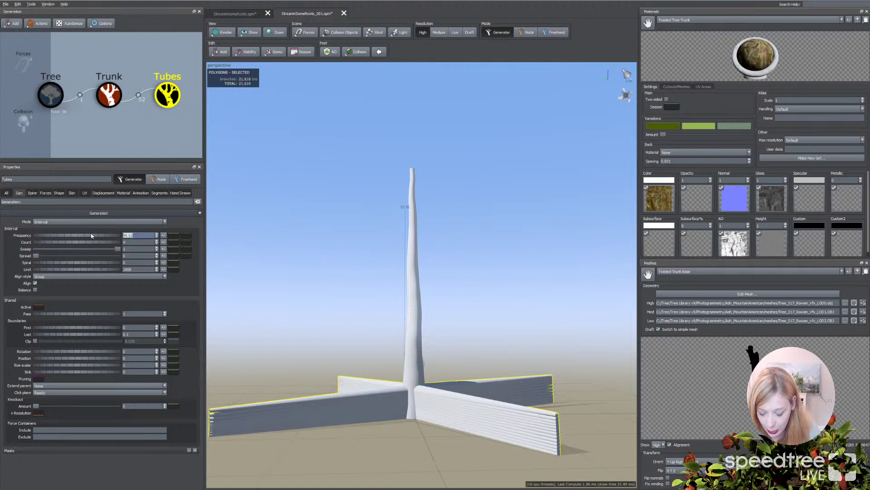
type("10")
left_click(147, 276)
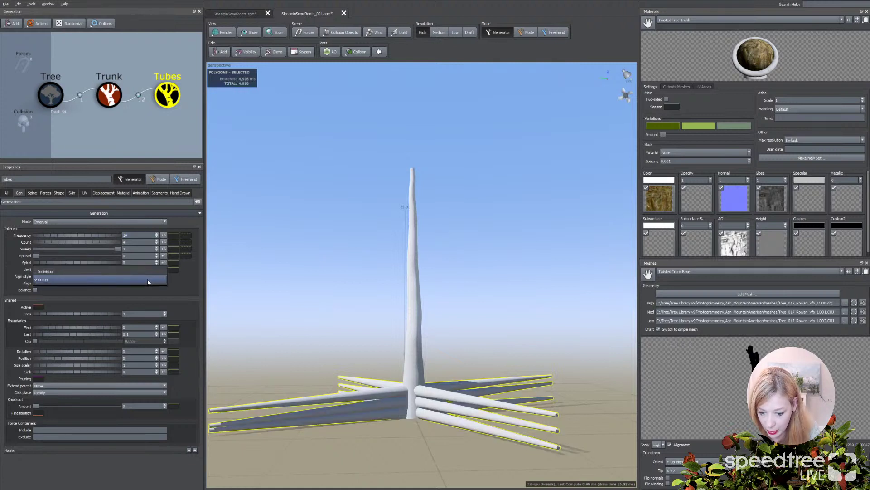
left_click(103, 339)
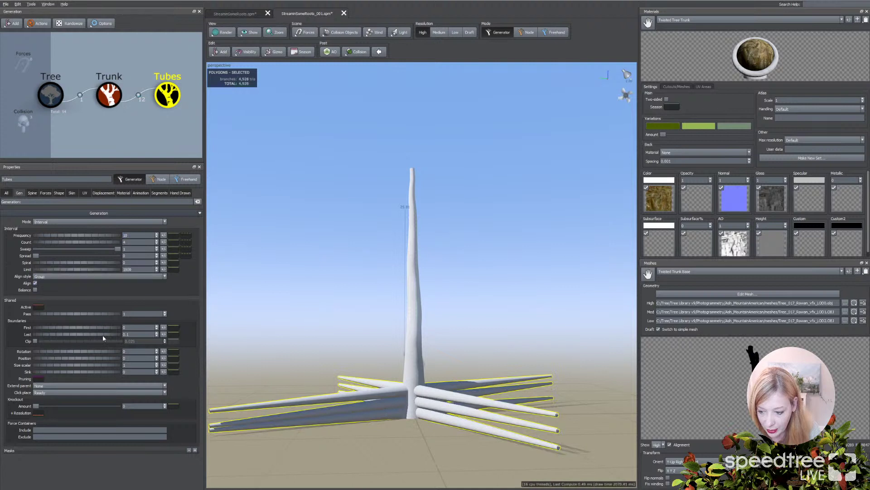
Set the Tubes generator's Last boundary to 0.03
double_click(136, 335)
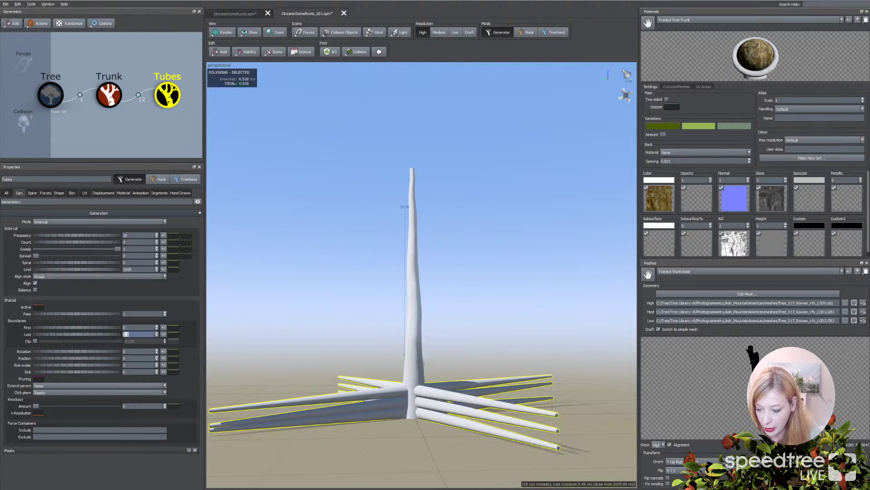
type("0.3")
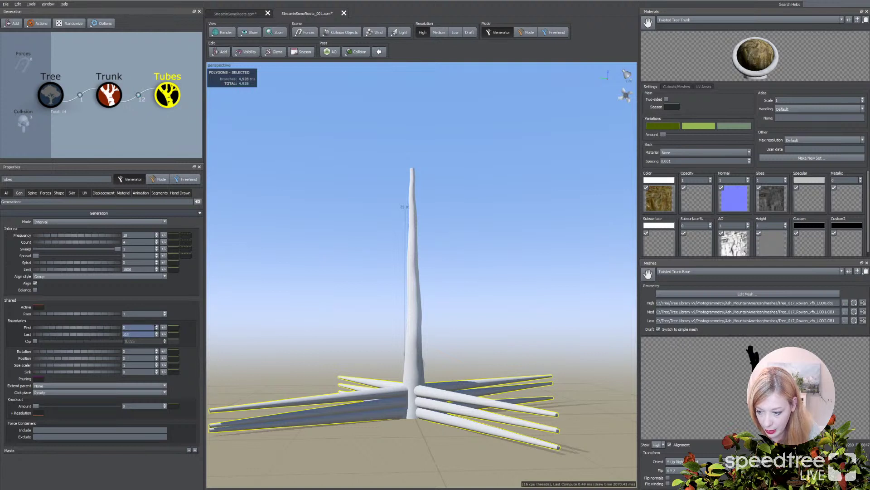
key("Return")
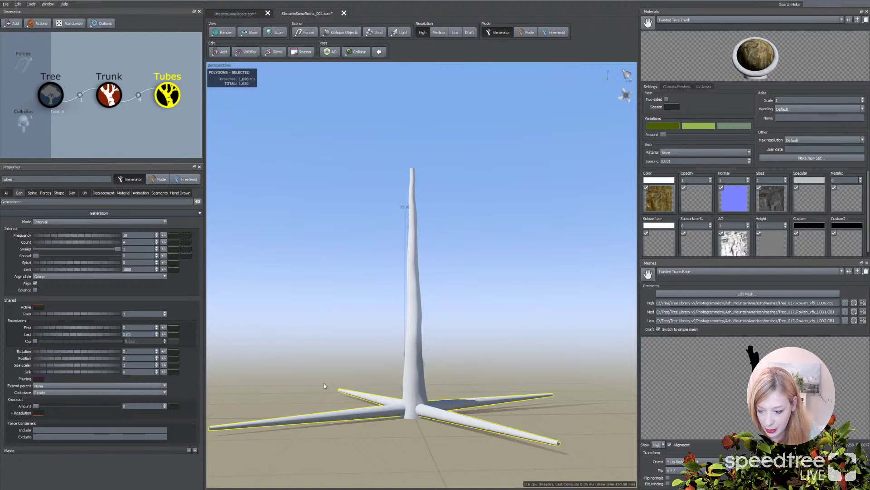
Set the Tubes generator's First boundary to 0.01 so the roots start just above the trunk's base
scroll(324, 383, "up", 2)
scroll(380, 393, "up", 2)
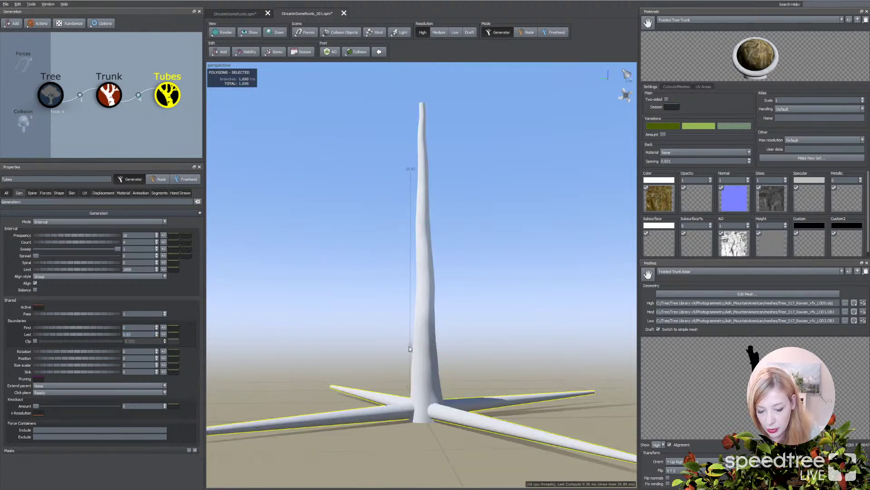
left_click(419, 371)
left_click_drag(384, 333, 308, 344)
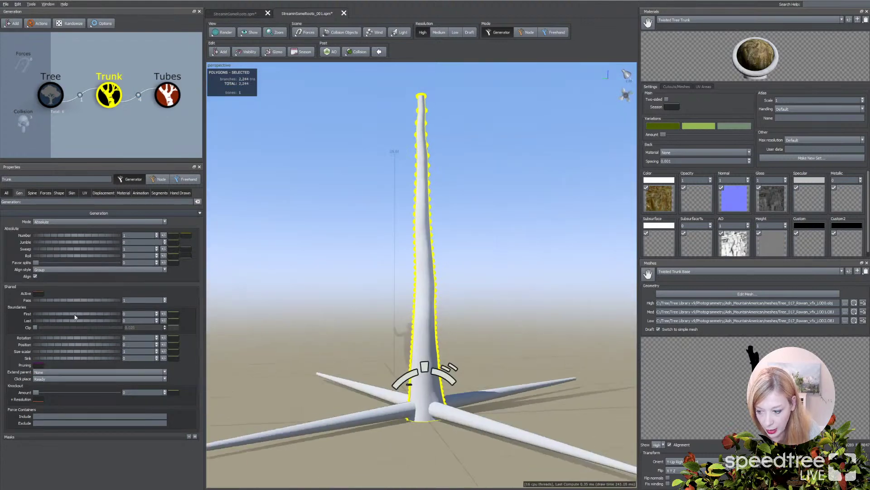
left_click(385, 418)
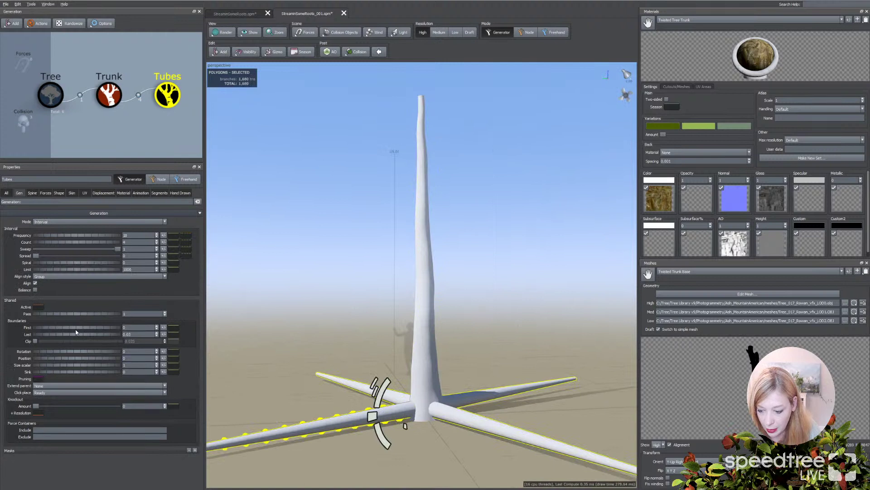
left_click_drag(81, 328, 83, 328)
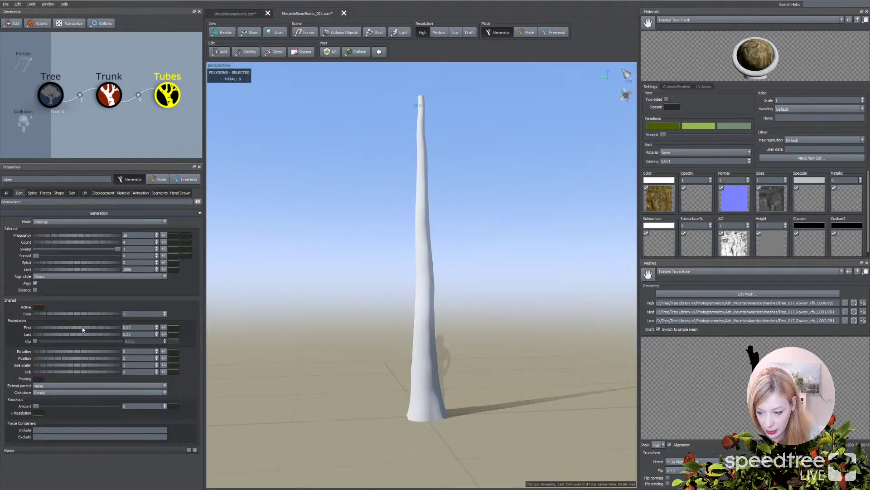
double_click(131, 328)
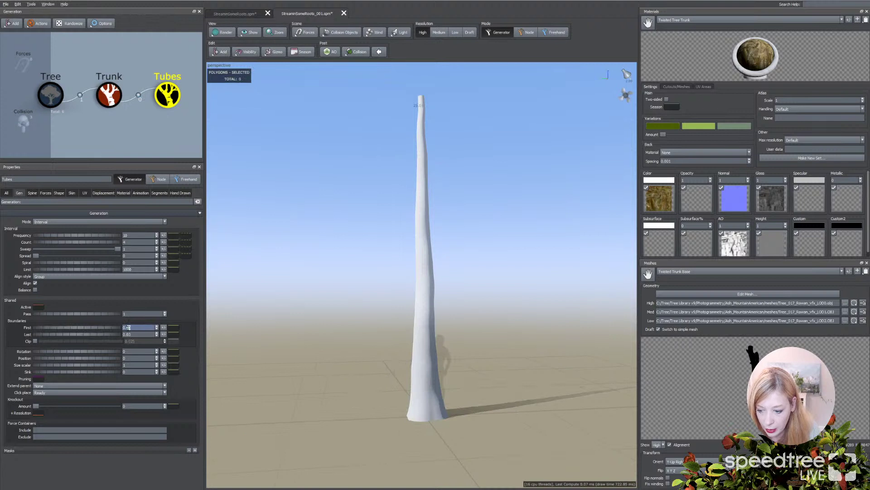
type("0.01")
key("Return")
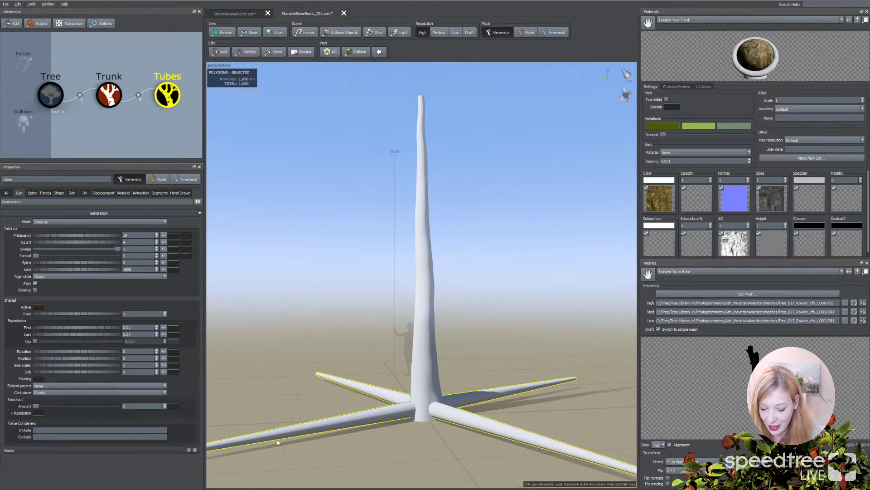
Enable welding in the Tubes generator's skin settings so the roots blend into the trunk
left_click_drag(395, 436, 400, 452)
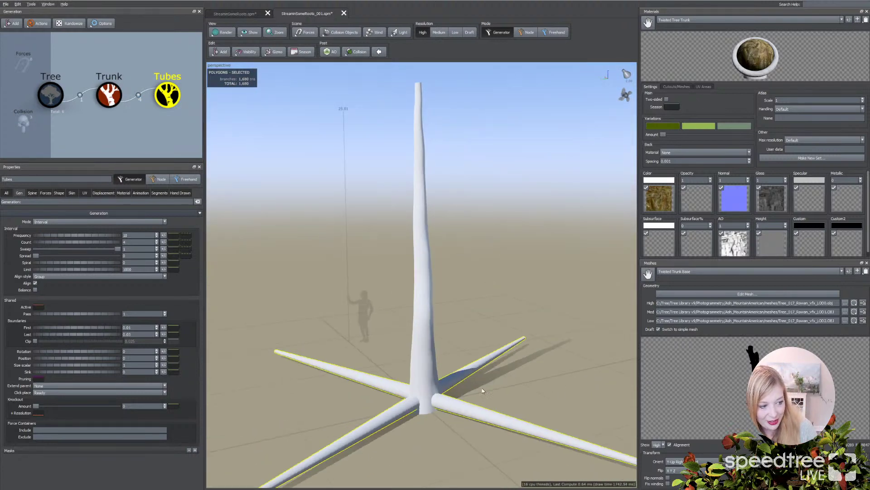
left_click_drag(407, 423, 436, 409)
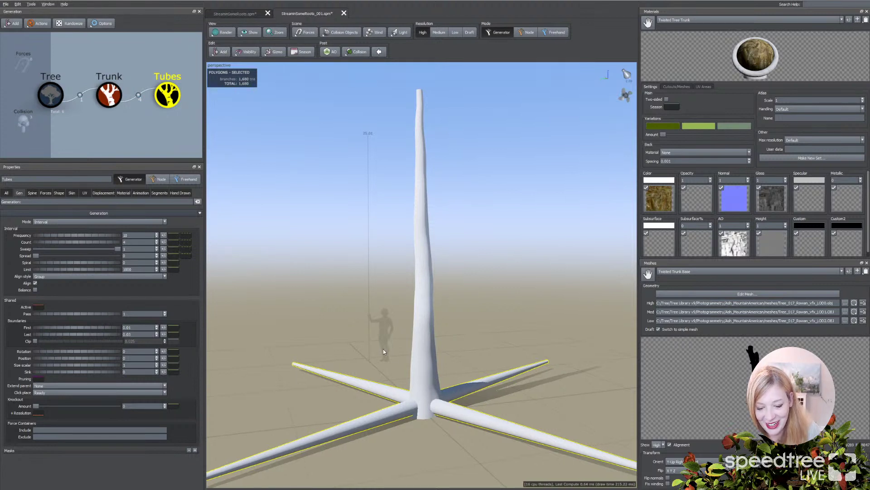
scroll(383, 352, "down", 2)
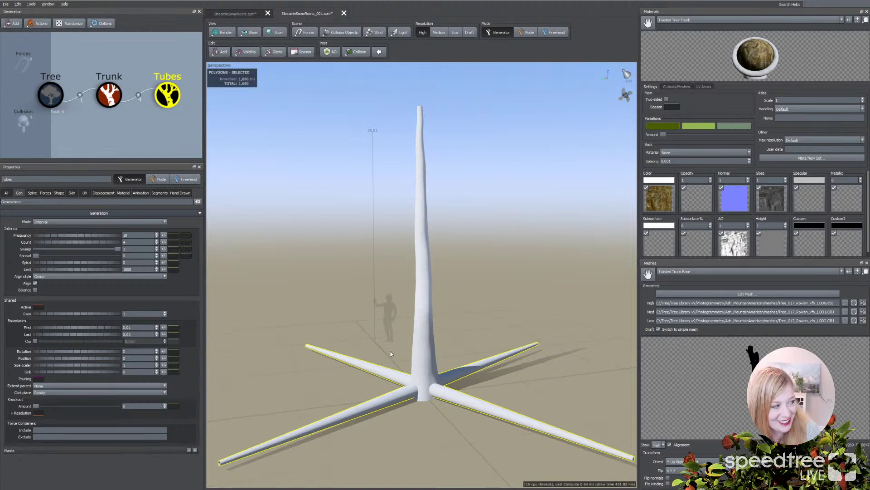
left_click(398, 392)
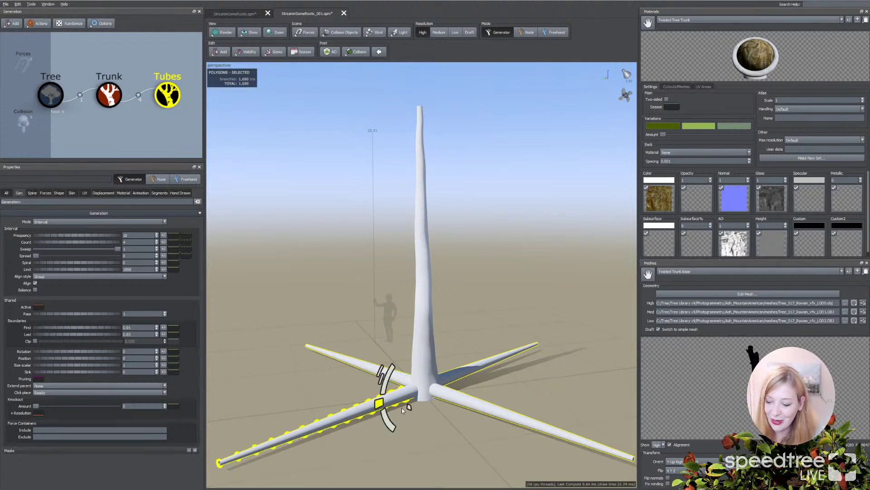
left_click(75, 196)
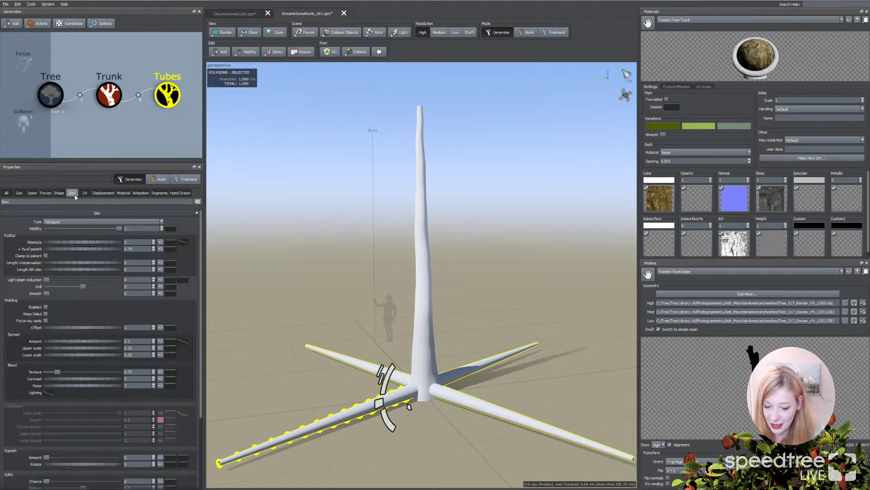
left_click(45, 308)
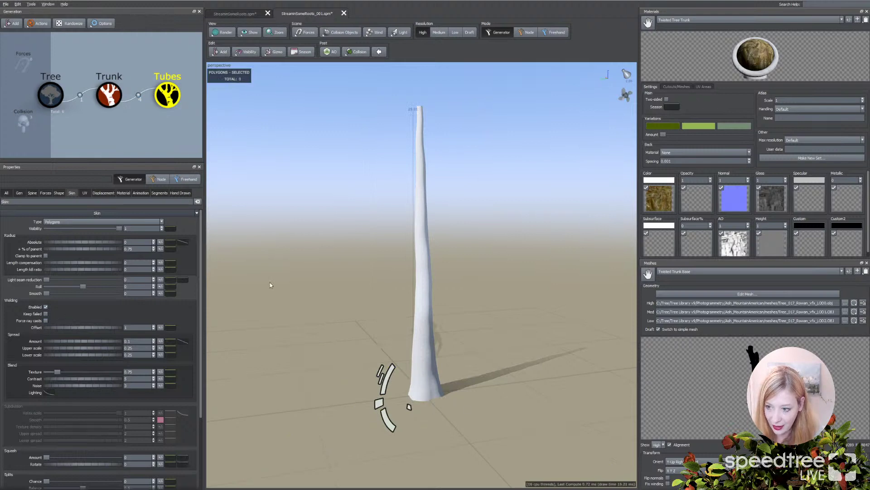
Raise the Tubes generator's Last boundary to 0.07 and reduce its skin radius as a percentage of the parent
left_click_drag(479, 368, 458, 359)
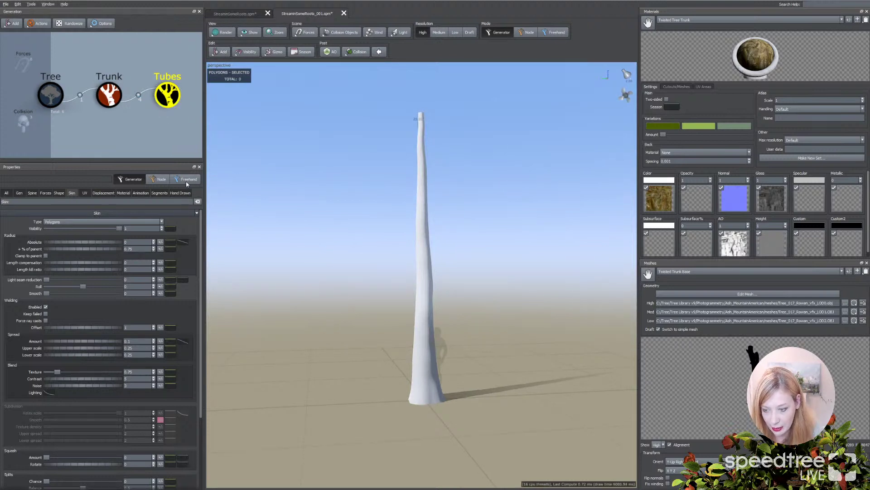
scroll(333, 347, "up", 3)
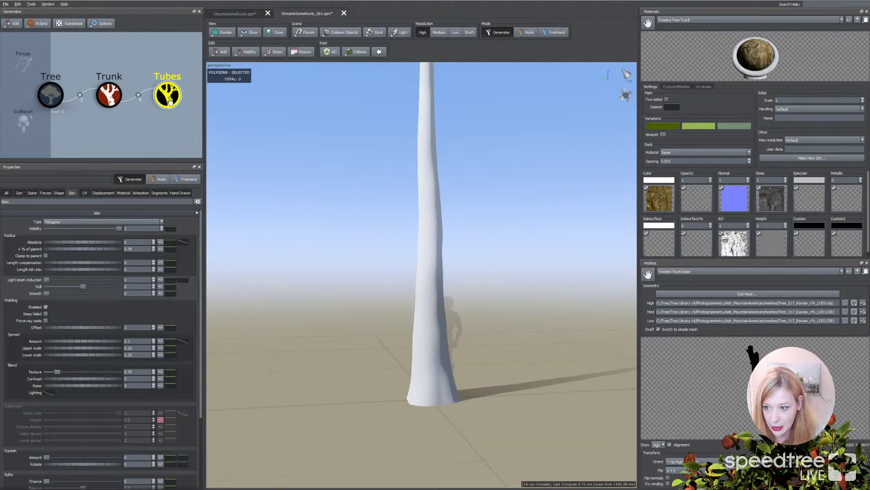
left_click(22, 196)
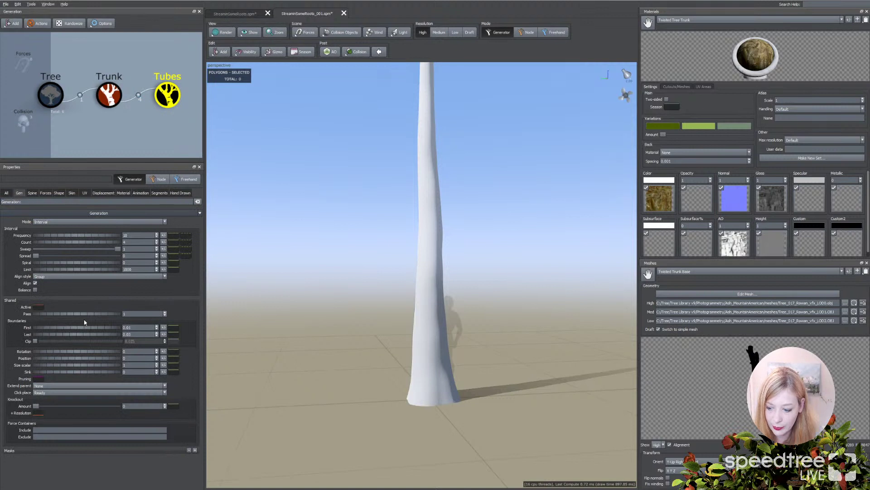
left_click_drag(84, 336, 86, 337)
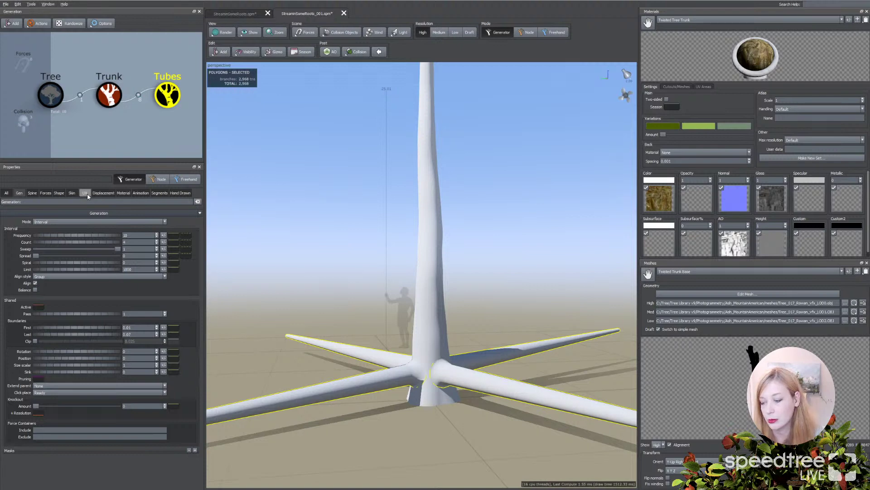
left_click(72, 193)
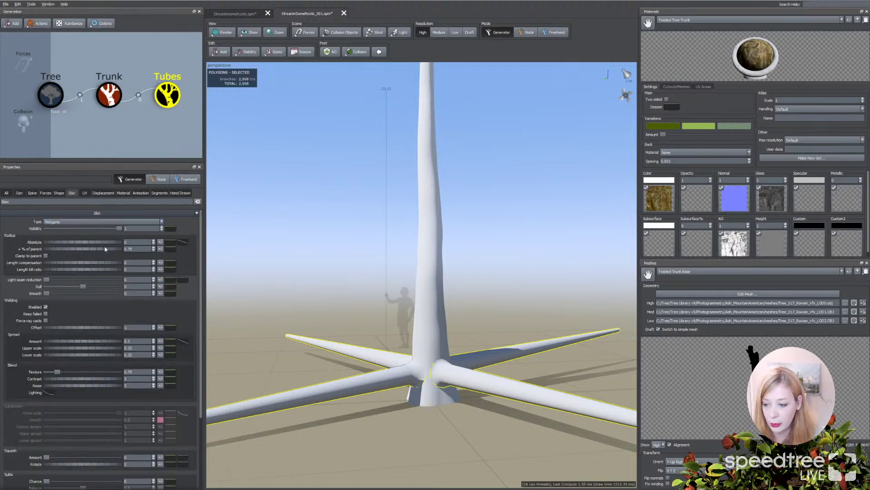
left_click_drag(105, 249, 87, 249)
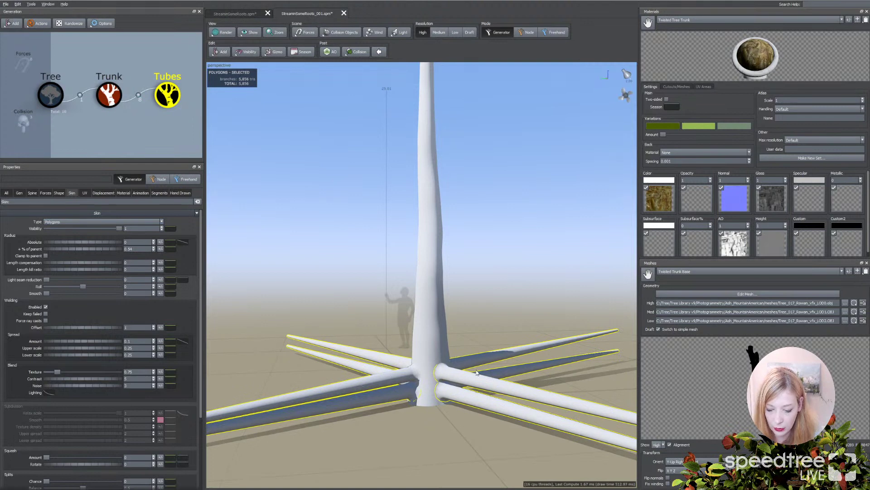
Increase the Tubes generator's spine Start angle to about 0.615 so the roots slope down into the ground
left_click_drag(402, 409, 401, 389)
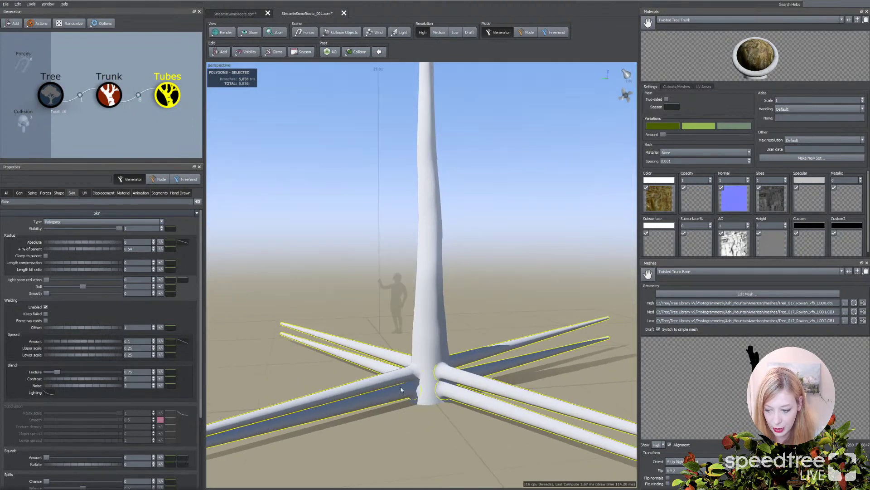
left_click(31, 192)
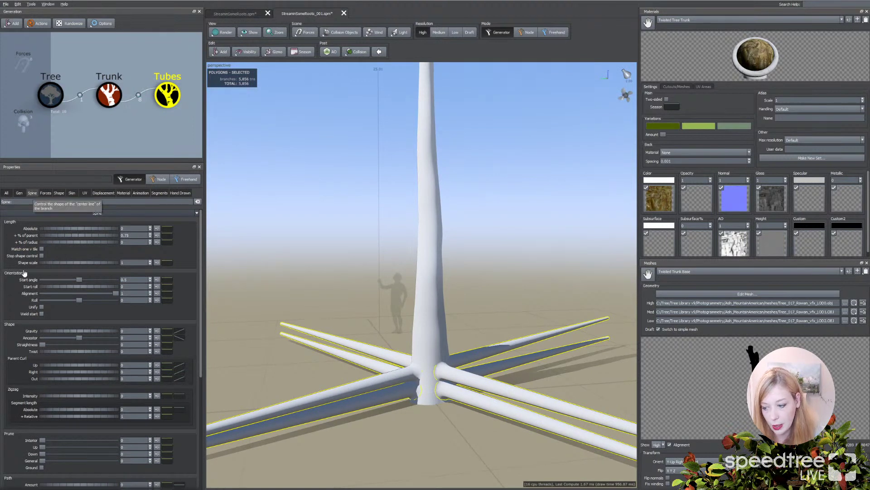
left_click_drag(79, 280, 88, 280)
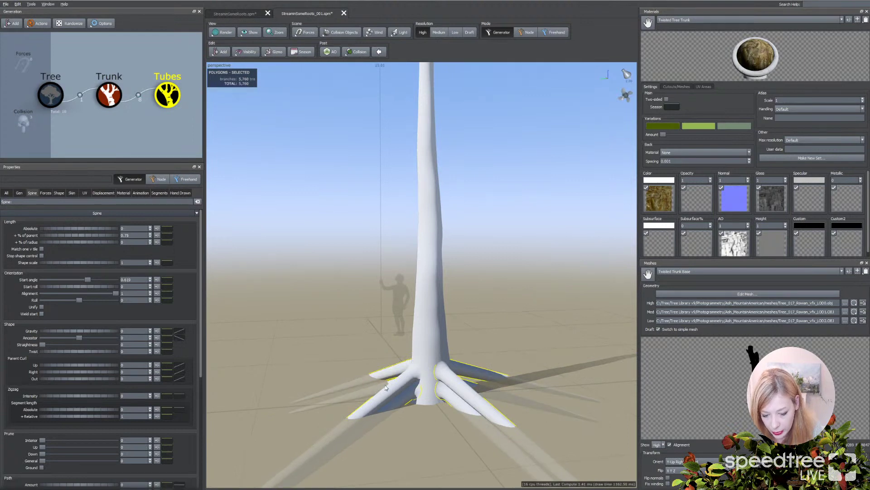
Lower the Tubes generator's Frequency slightly below 10
left_click_drag(412, 412, 331, 432)
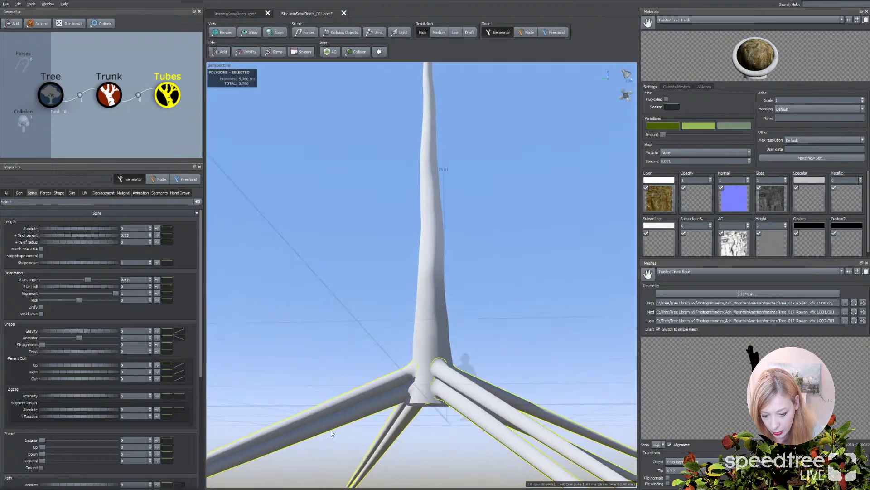
left_click_drag(390, 442, 398, 431)
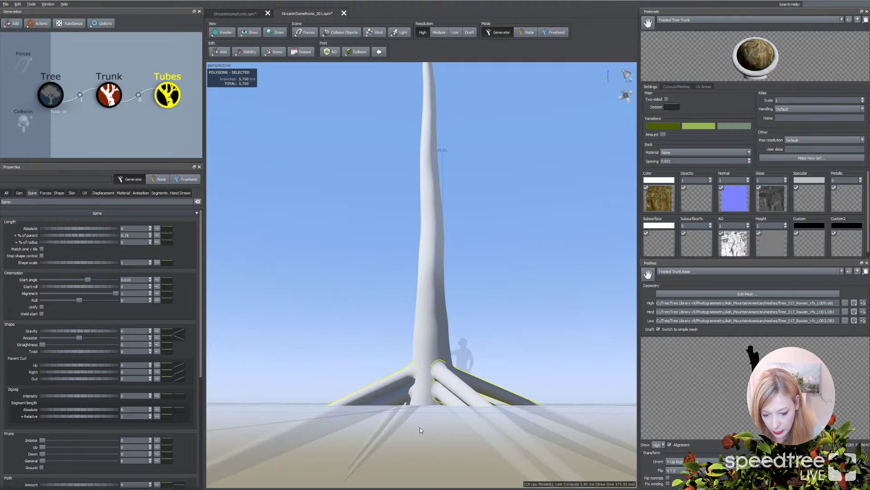
left_click_drag(564, 377, 315, 407)
left_click_drag(437, 425, 414, 398)
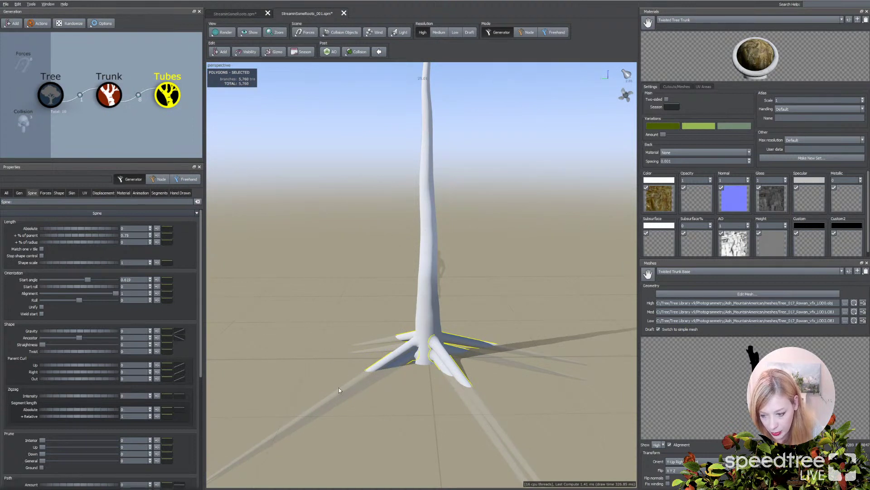
left_click_drag(338, 387, 313, 386)
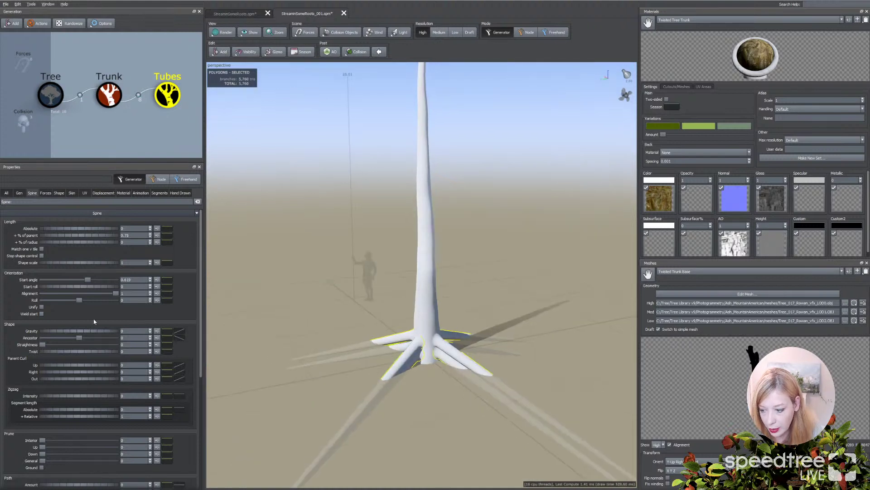
left_click(19, 193)
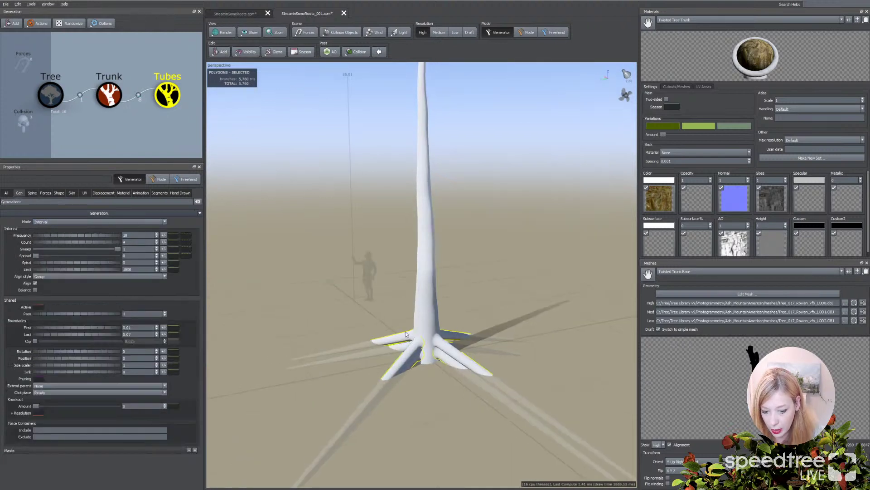
left_click_drag(113, 236, 81, 237)
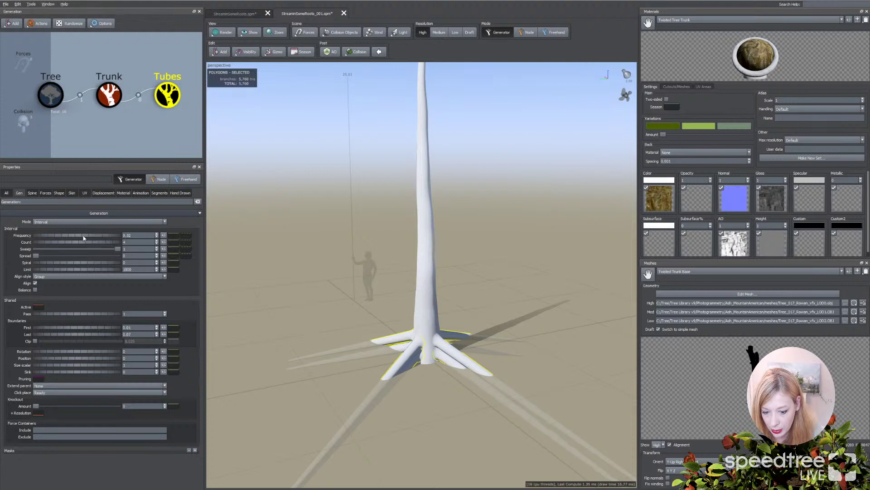
Select the trunk as a node and move it down along Z by about 1.03 to sink its base into the ground
left_click(425, 335)
left_click_drag(426, 334, 426, 373)
mouse_move(426, 372)
middle_mouse_down()
mouse_move(439, 384)
mouse_move(431, 389)
middle_mouse_up()
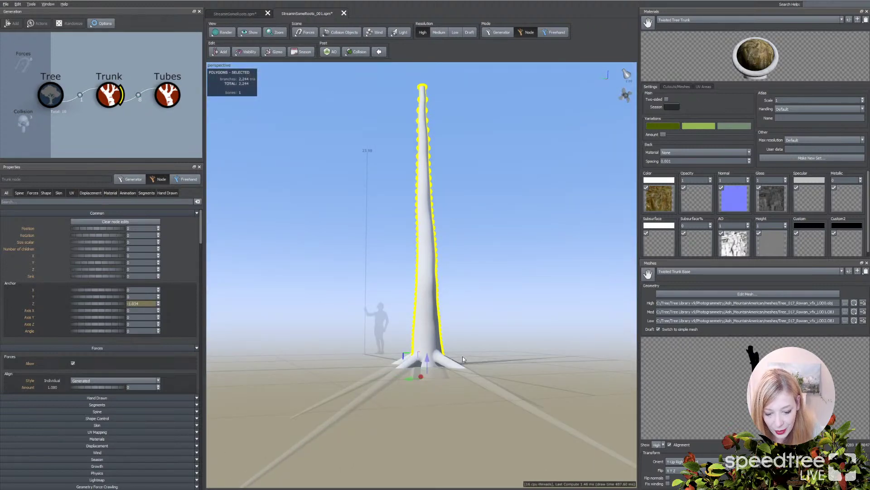
Switch from node back to generator editing and select the Tubes generator that forms the roots
middle_click_drag(462, 355, 462, 371)
left_click(392, 379)
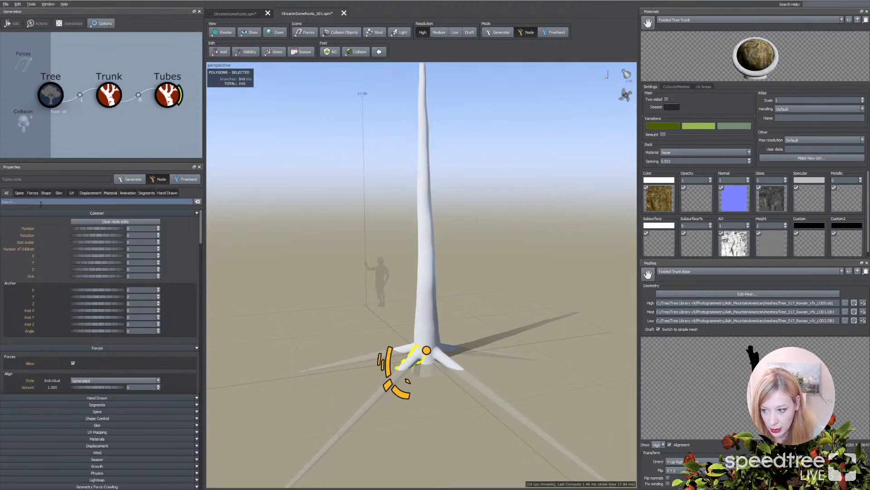
left_click(499, 33)
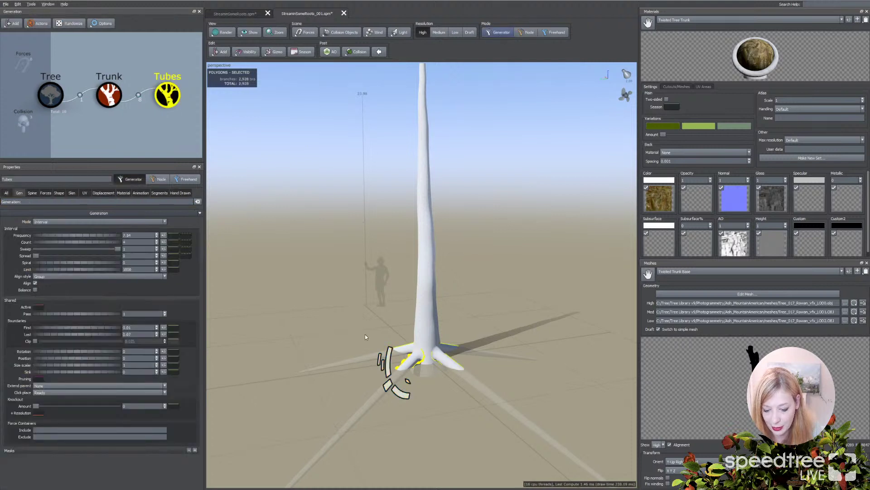
left_click(405, 372)
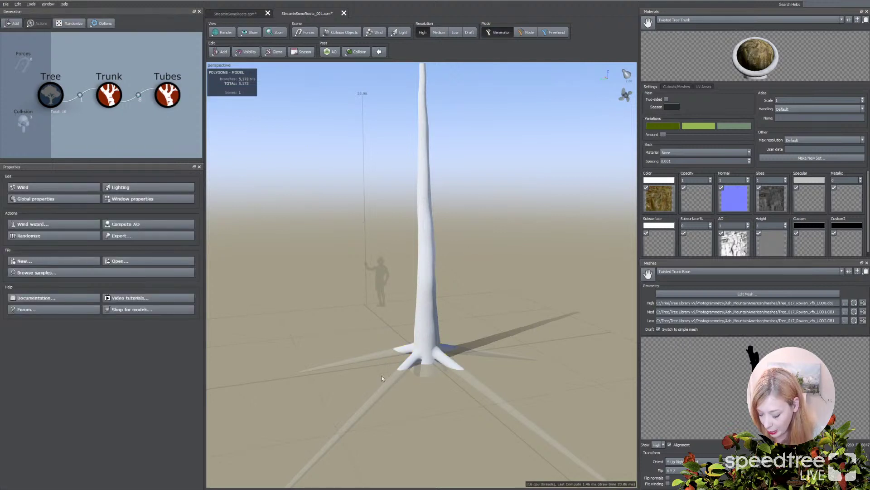
left_click(425, 329)
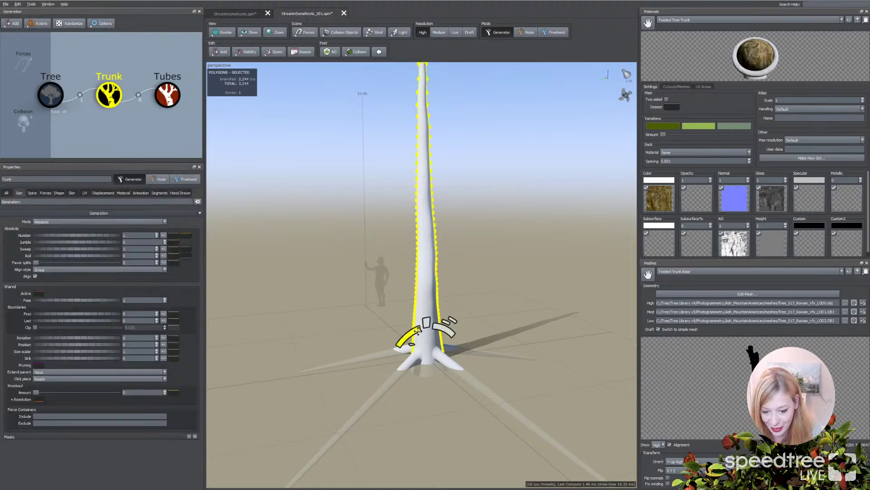
left_click(386, 339)
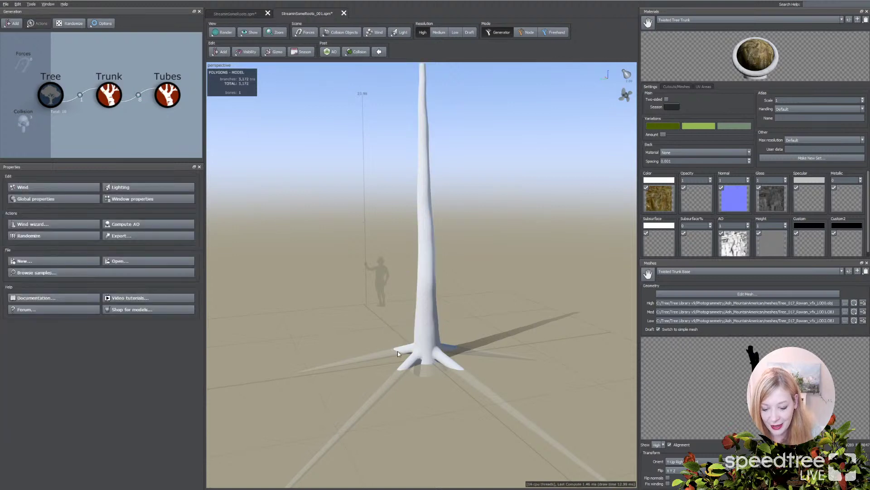
left_click(398, 351)
mouse_move(417, 396)
left_mouse_down()
mouse_move(366, 398)
mouse_move(431, 407)
mouse_move(433, 432)
mouse_move(399, 388)
mouse_move(329, 387)
mouse_move(399, 390)
left_mouse_up()
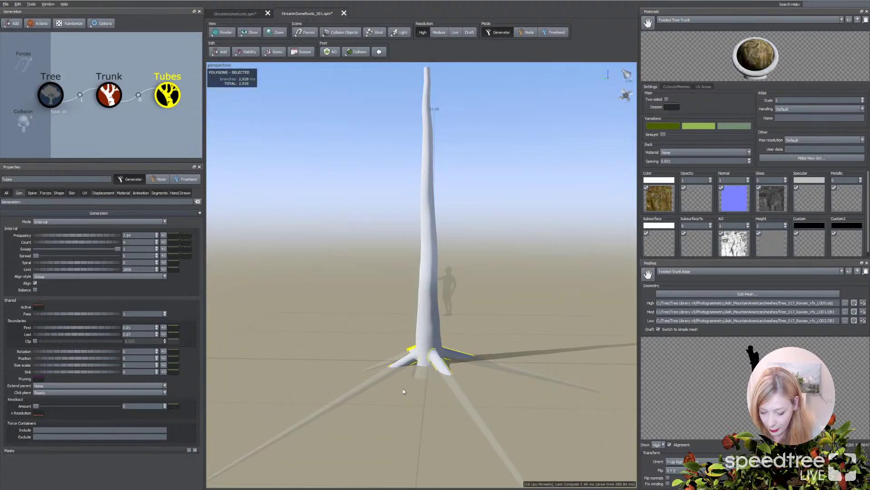
Add variance to the Rotation of the Tubes generator so the roots are spaced irregularly around the trunk
left_click(29, 194)
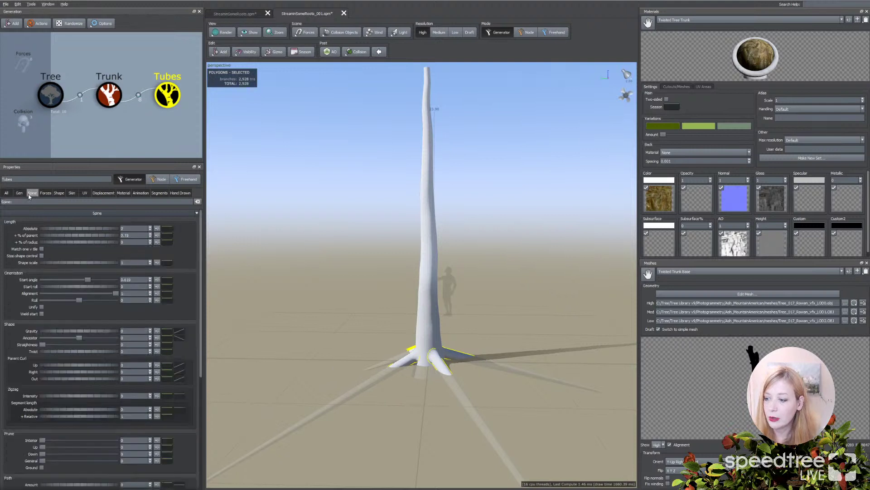
left_click(19, 192)
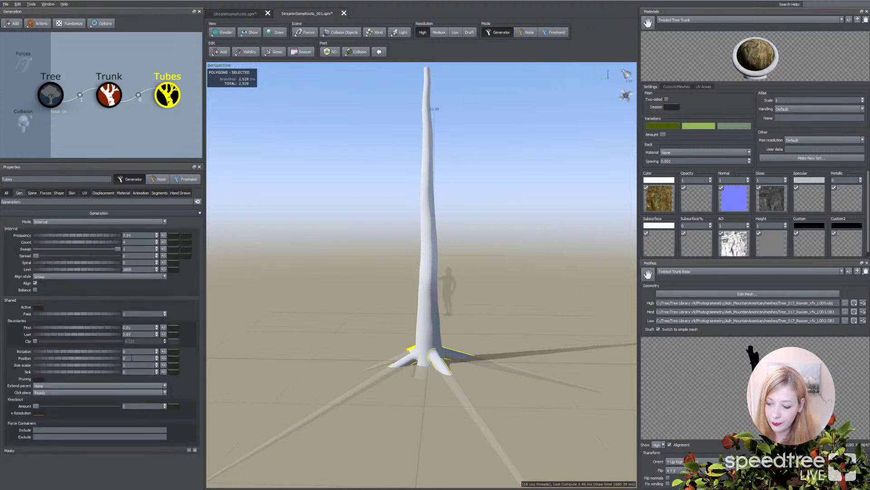
left_click(164, 352)
left_click_drag(215, 359, 382, 372)
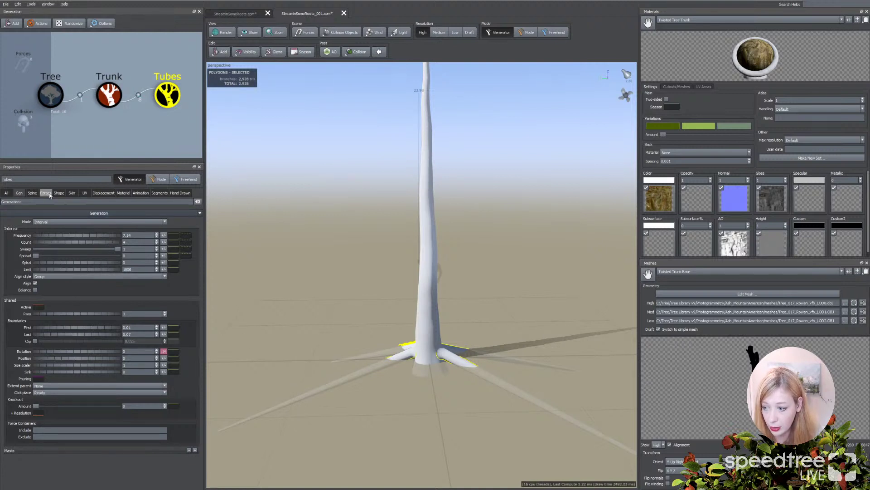
Give the Tubes generator's skin radius, as a percentage of the parent, a variance of about 0.3
left_click(71, 194)
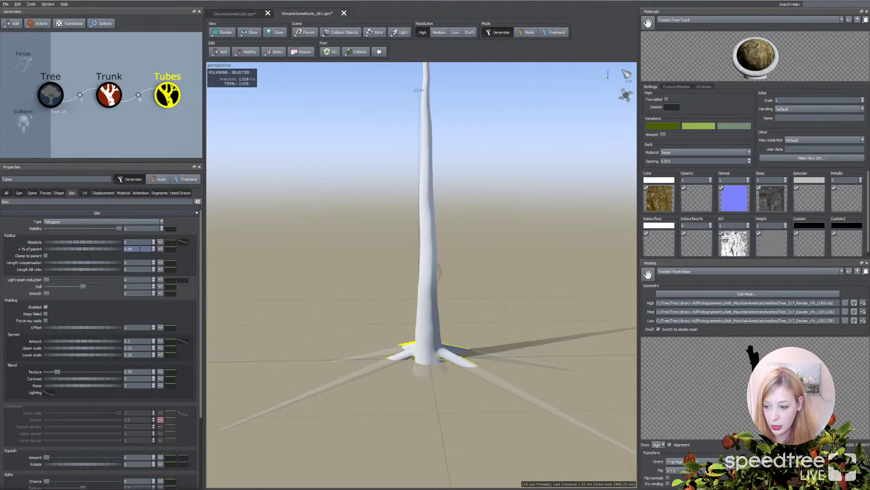
left_click(160, 249)
left_click_drag(256, 259, 274, 260)
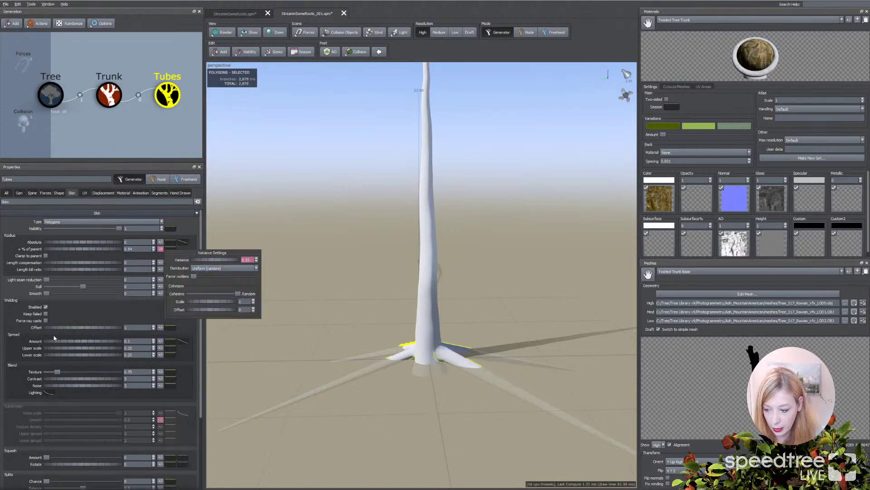
scroll(334, 380, "up", 5)
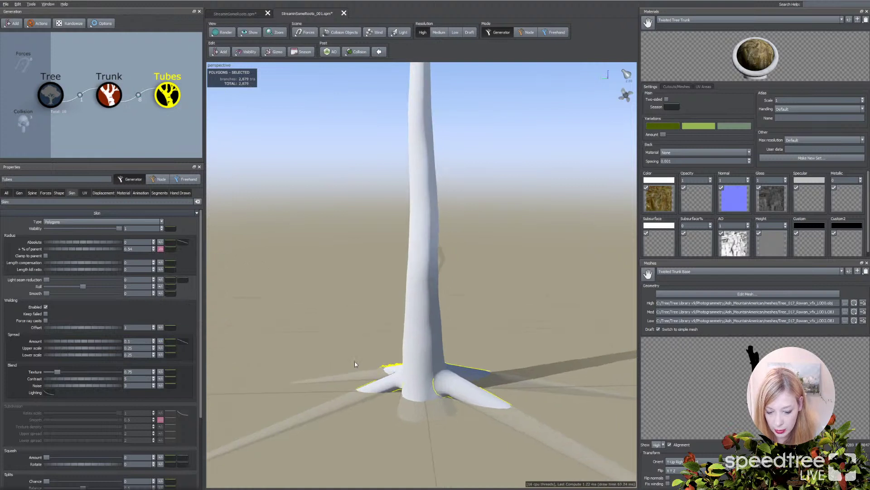
scroll(356, 365, "up", 2)
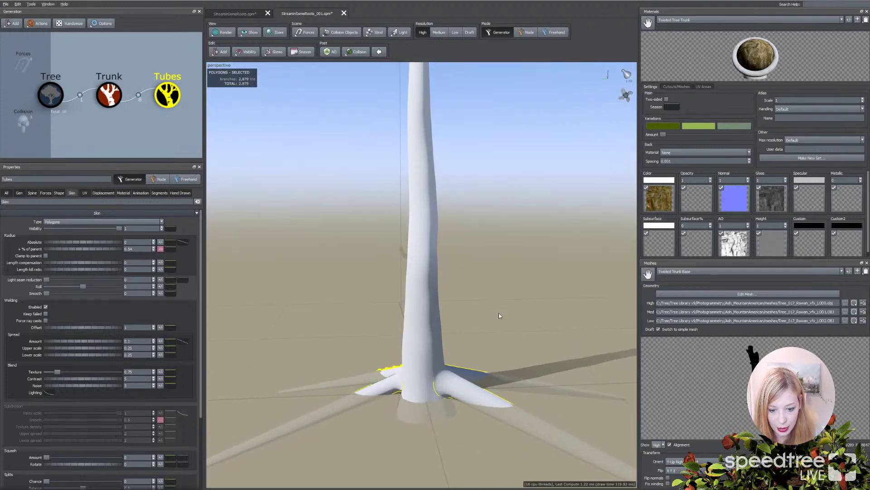
left_click_drag(497, 317, 445, 321)
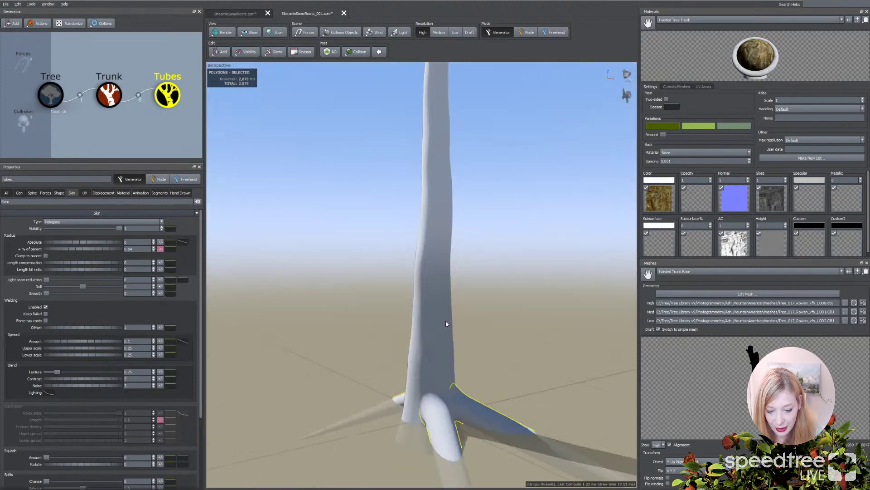
Try displacement flares on the Tubes generator with a Radius of about 0.52 and some noise scale
left_click(417, 336)
left_click_drag(429, 355, 445, 355)
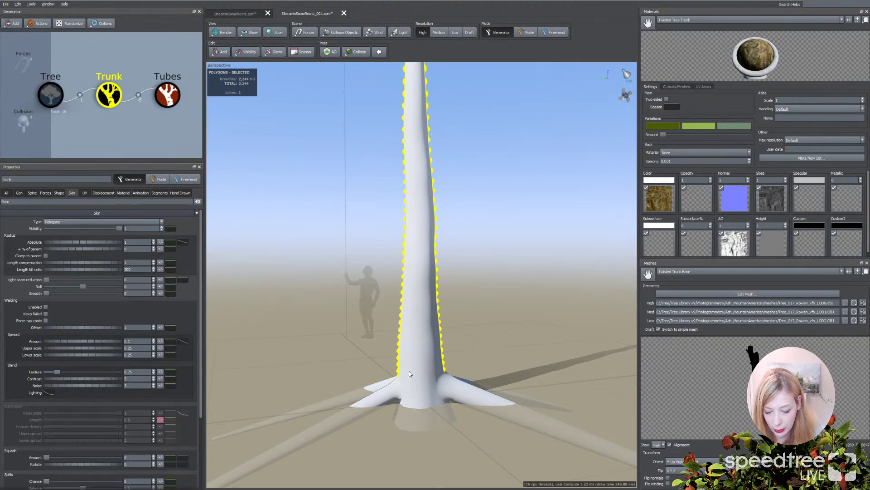
left_click(112, 194)
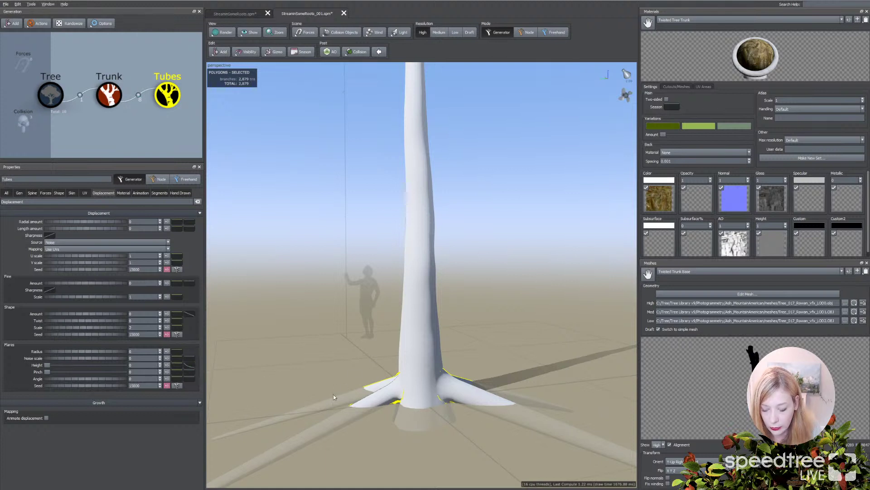
left_click_drag(57, 353, 77, 361)
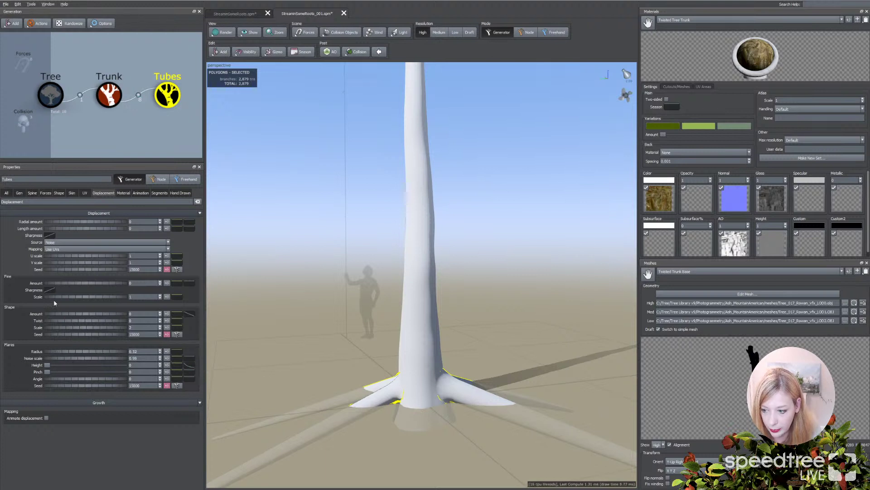
Set the Tubes generator's displacement Radial amount to about 1.38 and reset its flare Radius to 0
left_click_drag(80, 221, 90, 222)
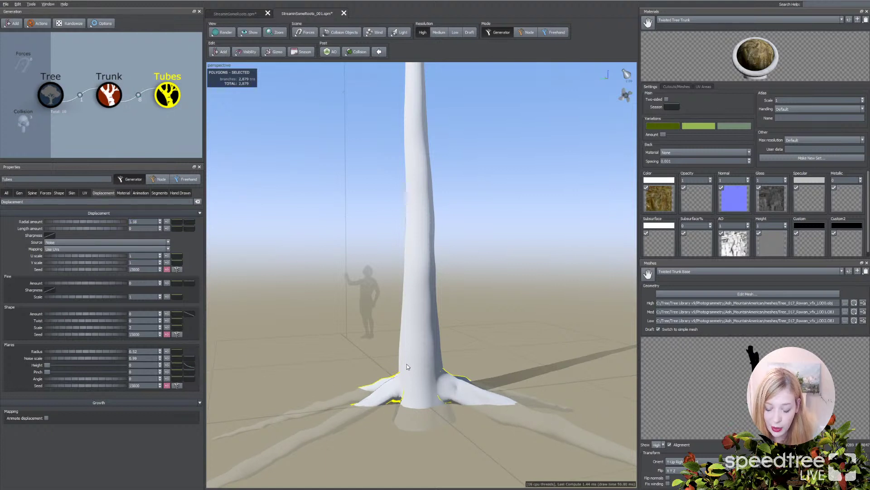
left_click(143, 352)
type("0")
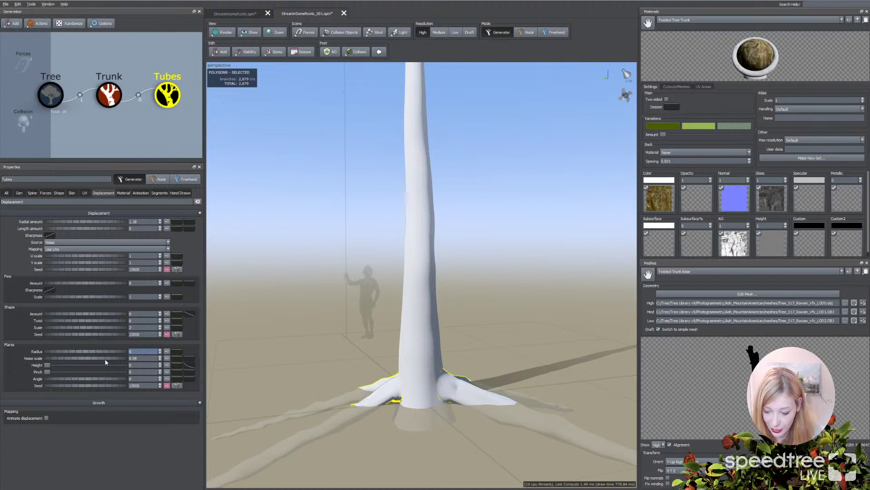
key("Return")
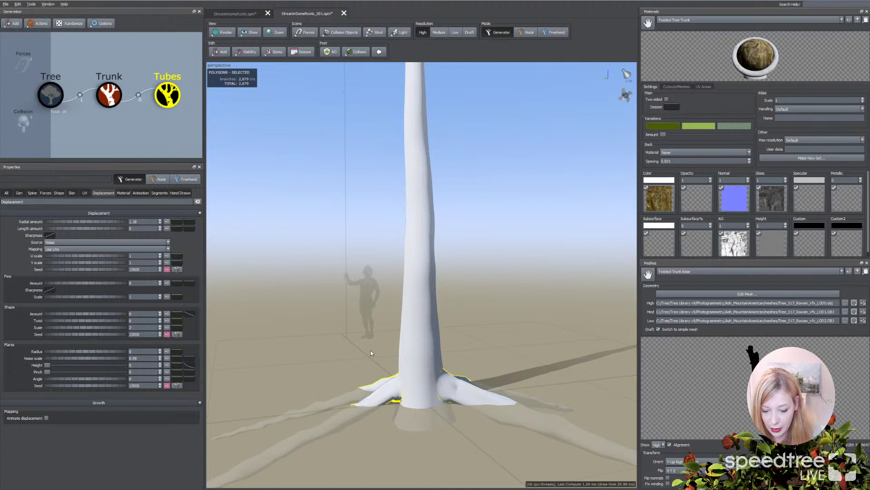
Adjust the trunk's displacement flares to a Radius of about 2.13, Height 1 and Pinch about 0.85
left_click(416, 331)
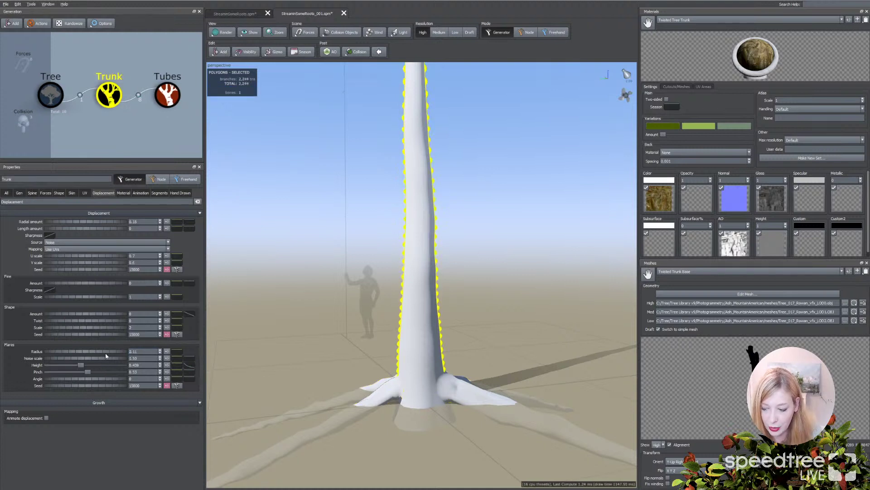
left_click_drag(81, 354, 459, 363)
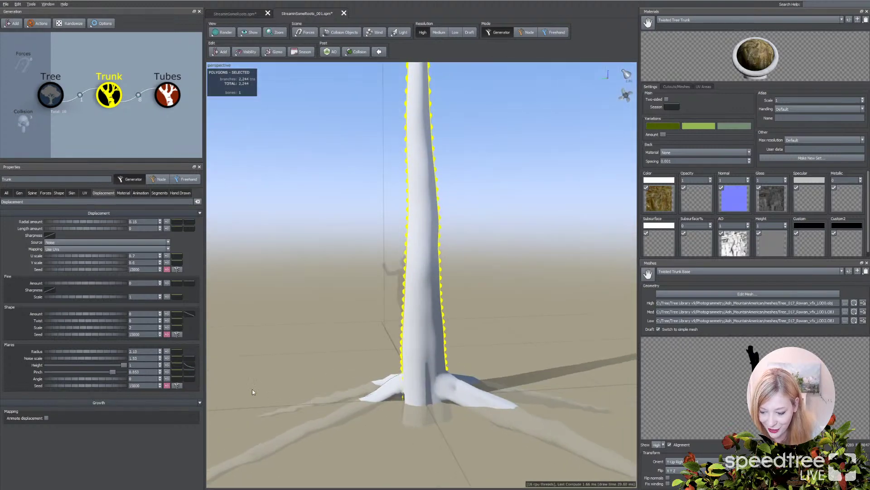
Lower the Tubes generator's weld Offset to about 0.56 and raise its weld spread Upper scale to 1.7
left_click(71, 193)
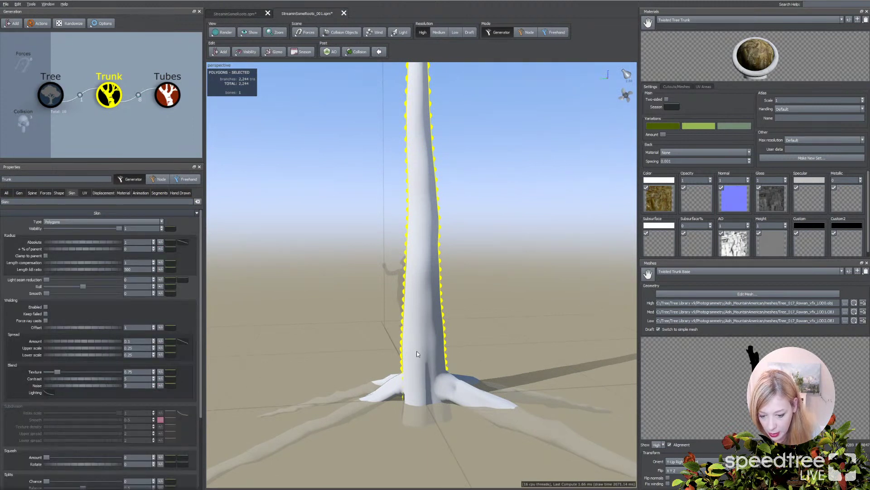
left_click_drag(481, 402, 324, 396)
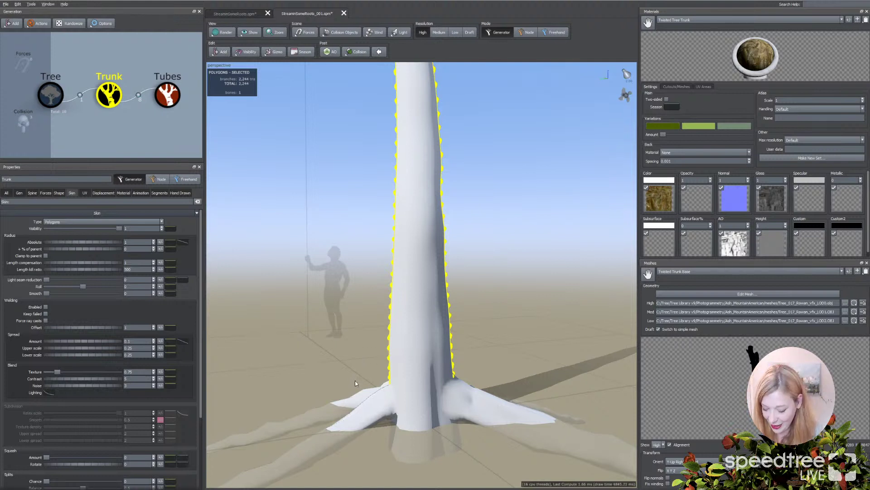
left_click(388, 401)
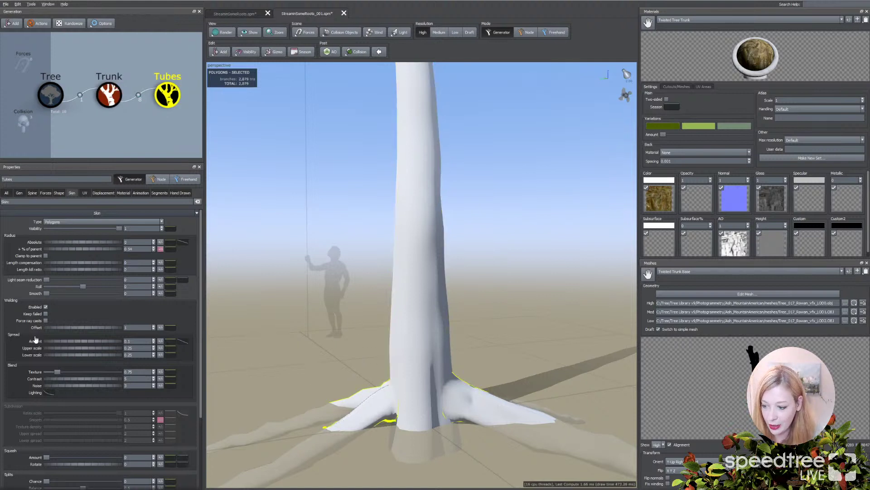
mouse_move(55, 327)
left_mouse_down()
mouse_move(90, 324)
mouse_move(45, 326)
left_mouse_up()
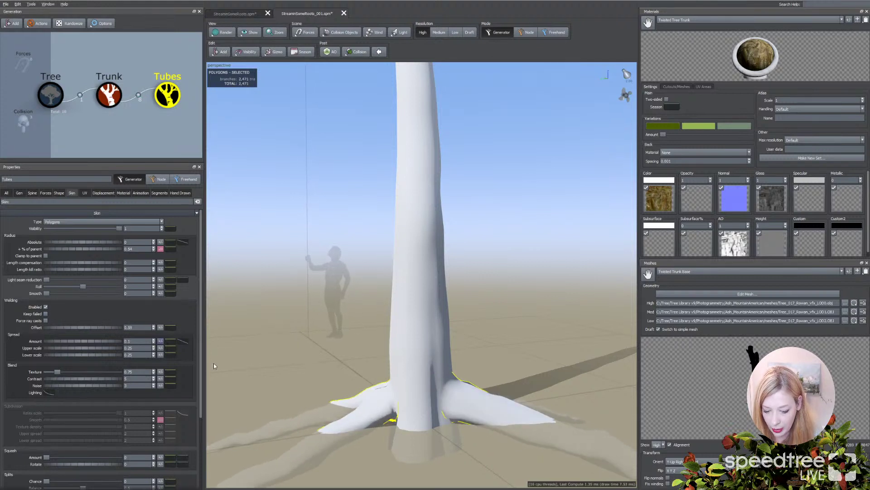
mouse_move(83, 347)
left_mouse_down()
mouse_move(75, 345)
mouse_move(128, 349)
left_mouse_up()
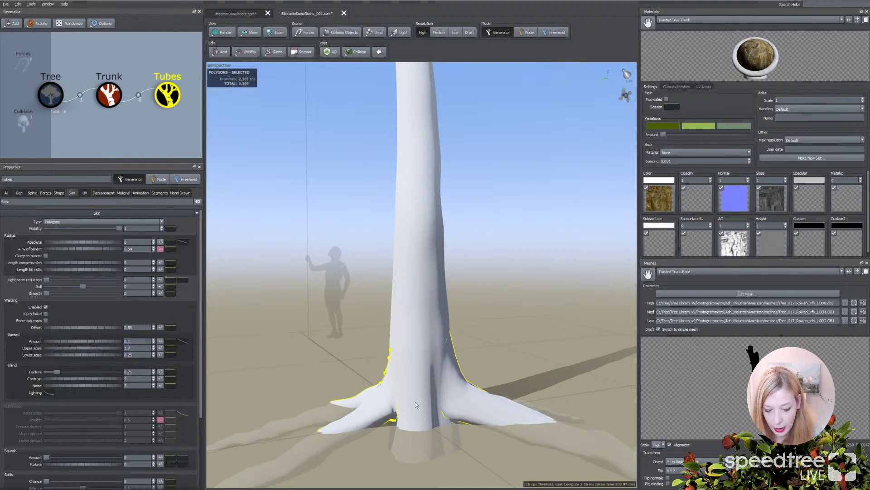
scroll(415, 401, "down", 3)
left_click_drag(411, 395, 428, 330)
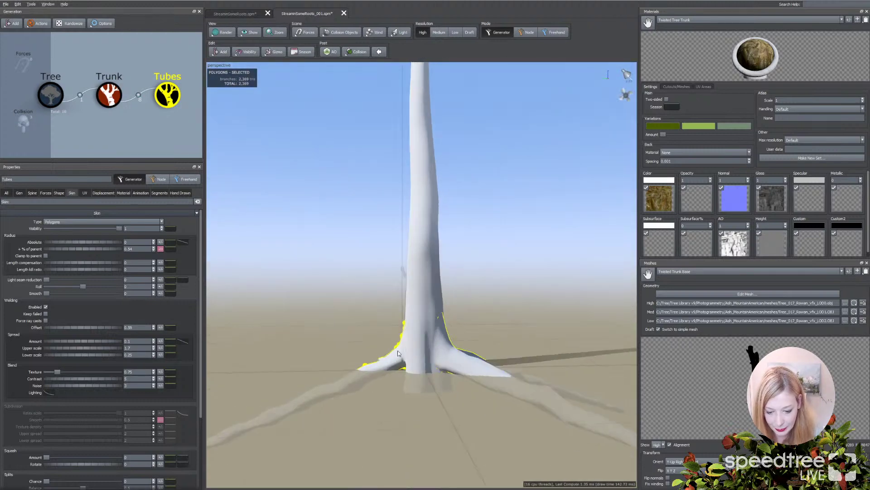
Add a point to the Tubes generator's absolute radius profile curve at about X 0.34, Y 0.99 to delay the taper
left_click(184, 243)
left_click(268, 288)
left_click_drag(268, 289, 257, 265)
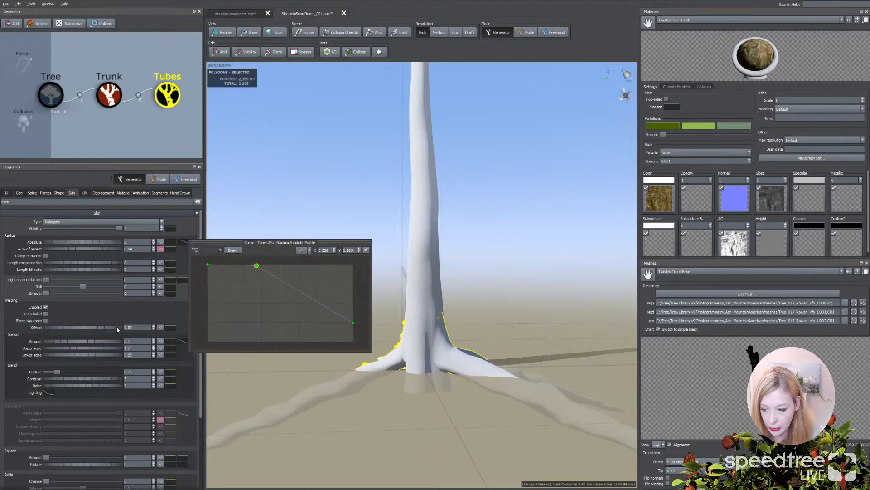
Raise the Tubes generator's weld Offset to about 1.33 and examine the blend between roots and trunk up close
left_click_drag(109, 330, 144, 338)
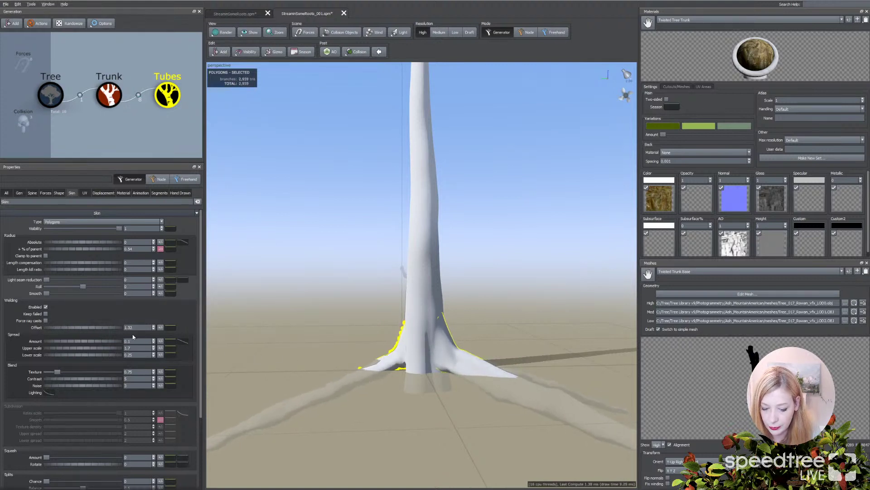
left_click(375, 341)
left_click_drag(376, 340, 356, 385)
left_click(356, 384)
scroll(392, 391, "up", 8)
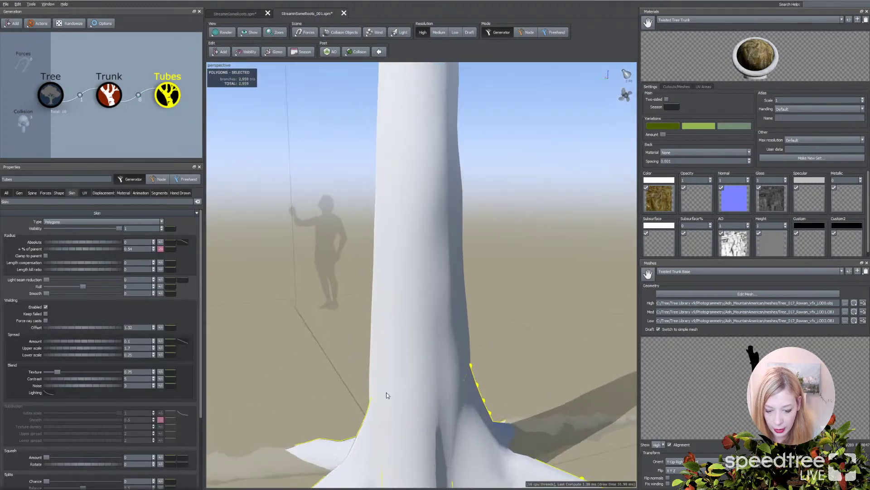
left_click_drag(353, 353, 331, 354)
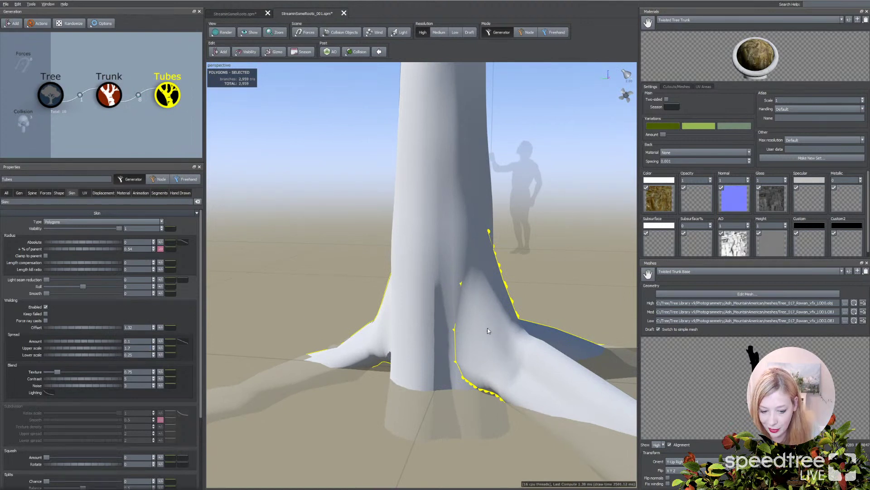
Reshape the profile curve of the Tubes generator's weld spread Amount with a curved intermediate point
left_click(183, 341)
left_click_drag(234, 377, 303, 370)
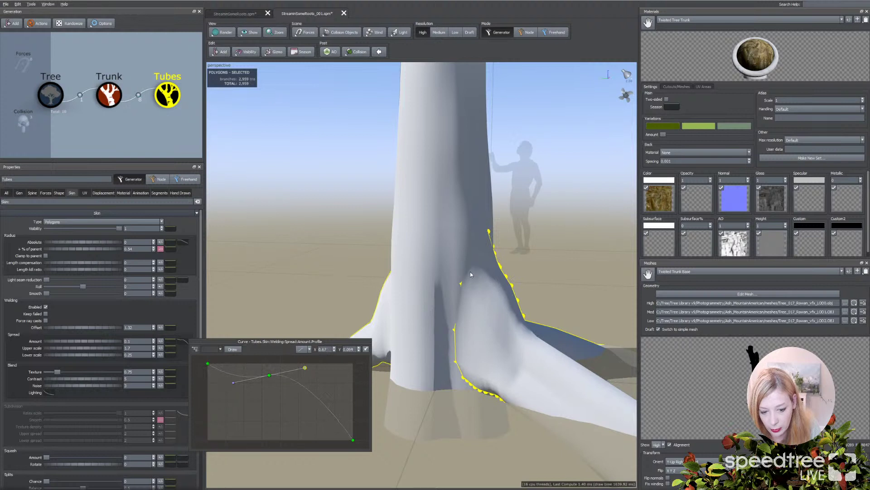
left_click(490, 295)
Choose the Root material from the material list and show the tree with its textures
left_click_drag(549, 247, 584, 195)
left_click(684, 20)
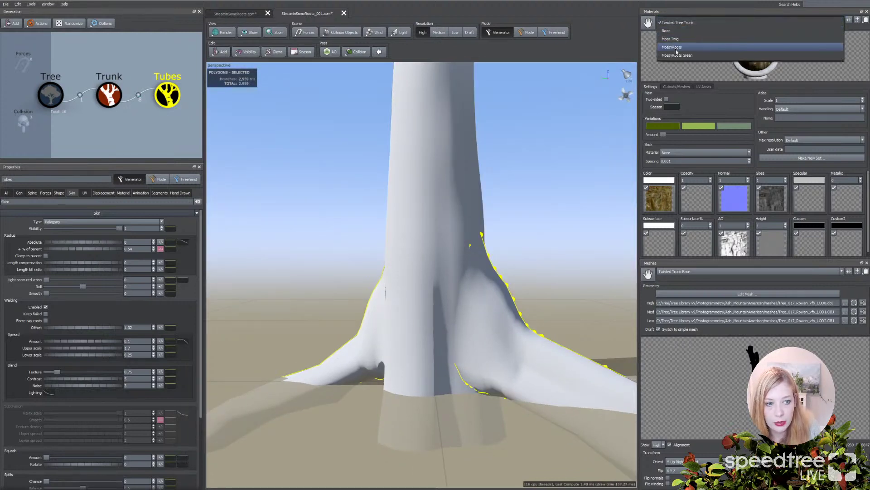
left_click(674, 31)
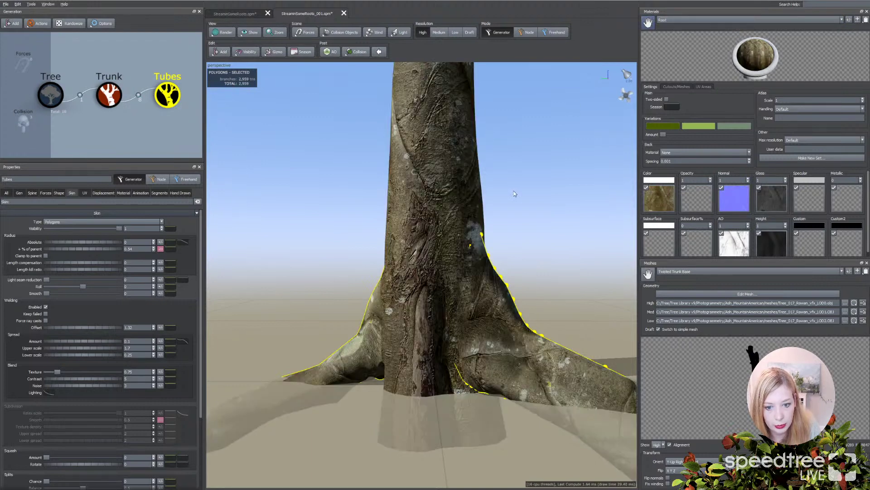
Redirect the scene's directional light so that it brightly illuminates the front of the trunk and roots
left_click(524, 249)
mouse_move(524, 252)
left_mouse_down()
mouse_move(433, 259)
mouse_move(533, 248)
left_mouse_up()
left_click_drag(501, 288, 558, 213)
left_click(626, 74)
left_click_drag(626, 75, 431, 290)
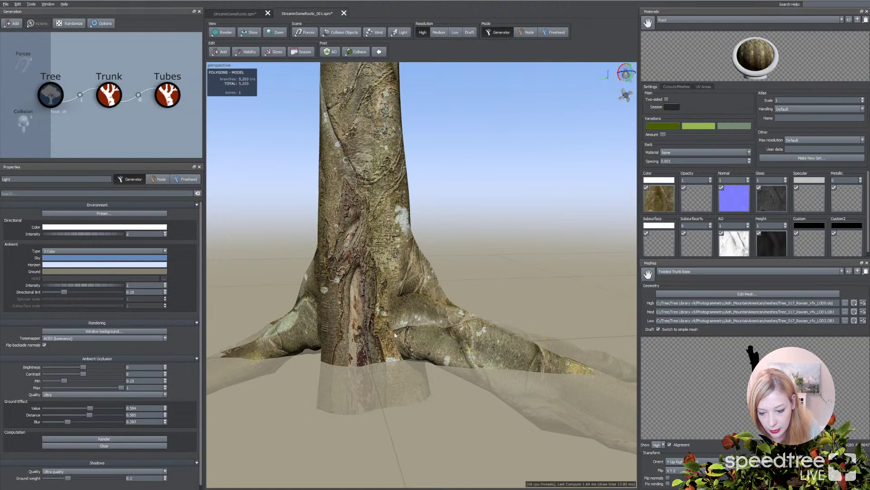
Raise the Tubes generator's weld Offset to about 2.97 to spread the roots' blend farther over the trunk
left_click(404, 316)
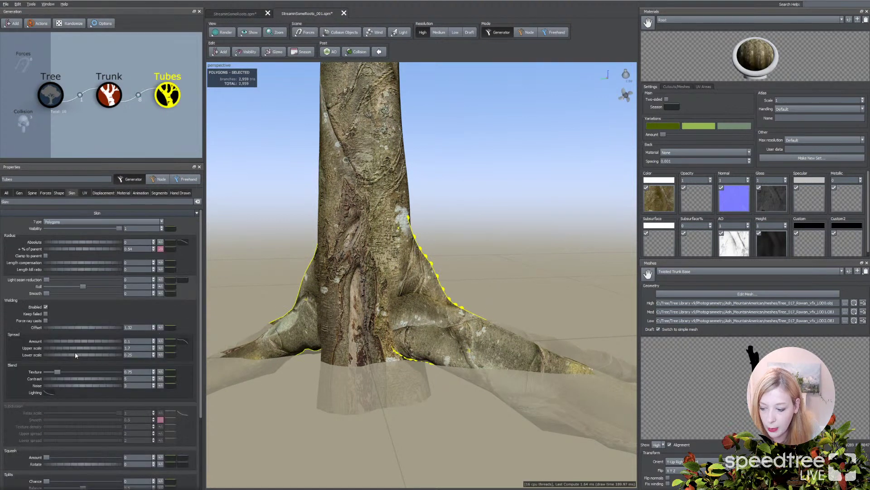
left_click_drag(67, 328, 121, 324)
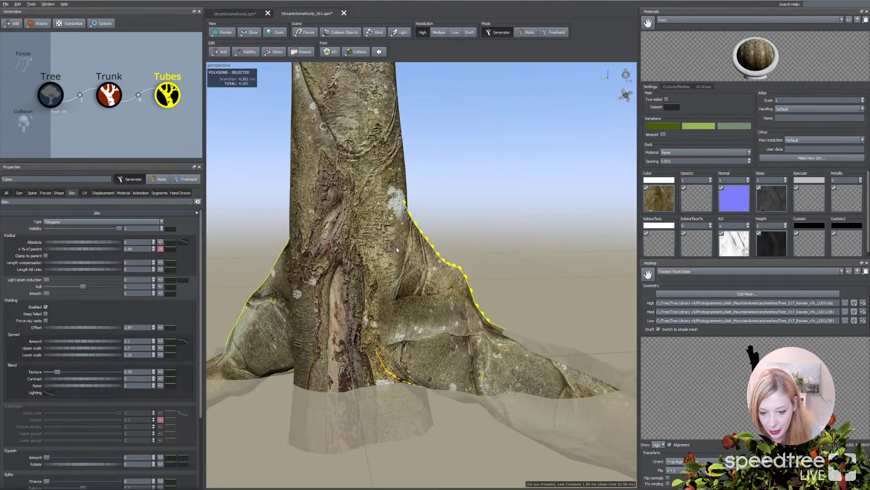
Set the Tubes generator's weld blend to about 0.81 Texture, 2.2 Contrast and 9 Noise
left_click_drag(57, 372, 120, 374)
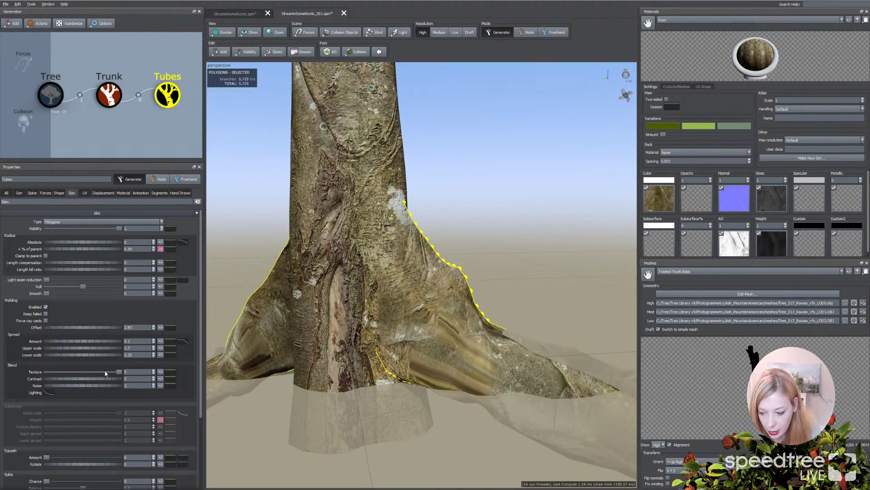
mouse_move(120, 372)
left_mouse_down()
mouse_move(46, 373)
mouse_move(107, 379)
mouse_move(90, 383)
left_mouse_up()
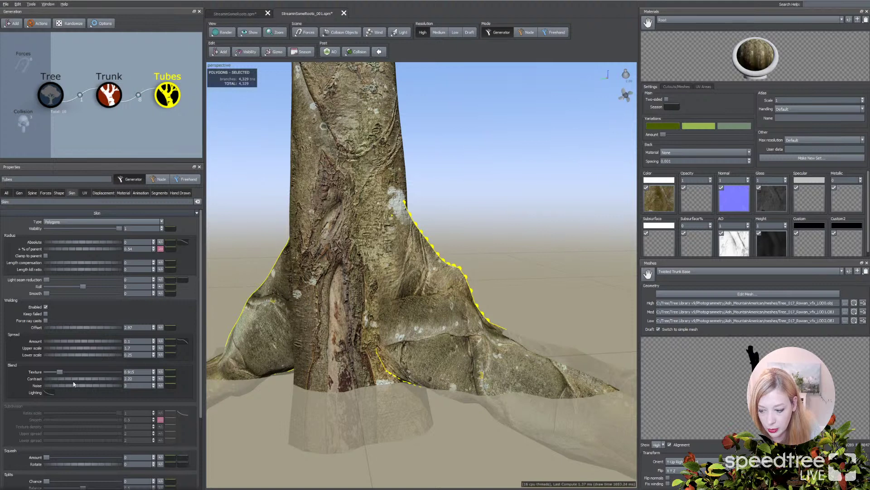
left_click_drag(472, 254, 411, 343)
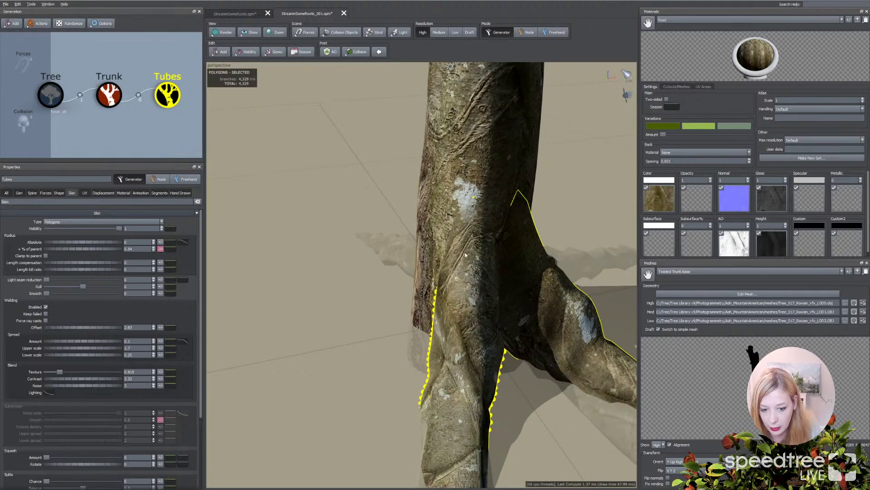
left_click_drag(353, 336, 317, 391)
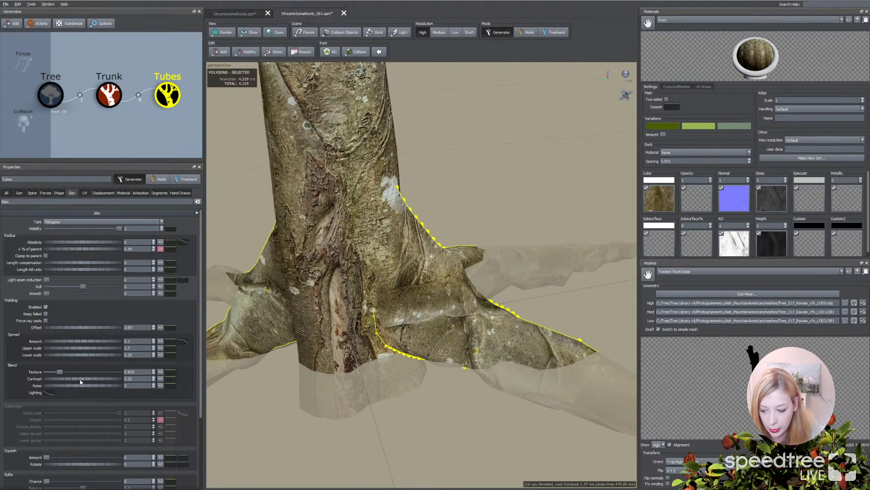
mouse_move(82, 381)
left_mouse_down()
mouse_move(73, 385)
mouse_move(89, 386)
left_mouse_up()
left_click_drag(326, 390, 295, 384)
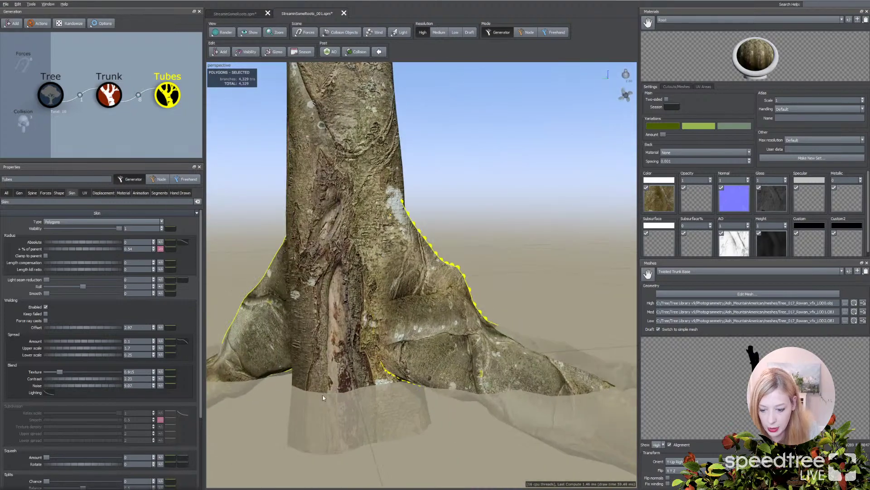
Reduce the Tubes generator's radial displacement amount to 0.22 to smooth the roots
left_click(444, 422)
scroll(497, 266, "down", 6)
left_click_drag(494, 263, 414, 273)
scroll(453, 272, "down", 5)
left_click_drag(498, 270, 443, 317)
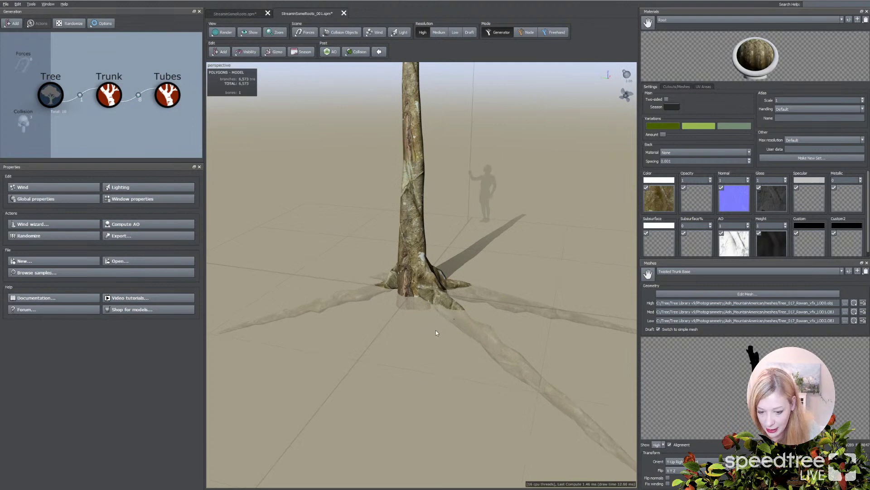
left_click(442, 311)
left_click(102, 193)
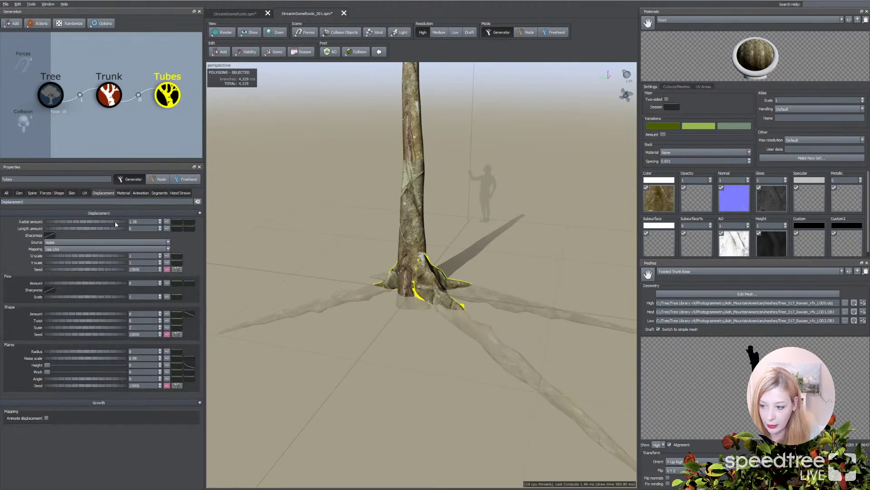
left_click(324, 263)
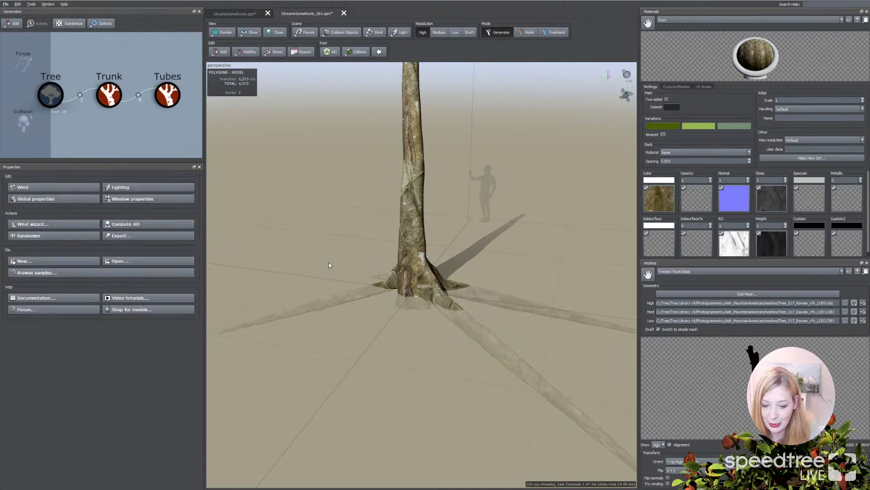
Add a Planar force to the tree scene
left_click_drag(327, 264, 348, 268)
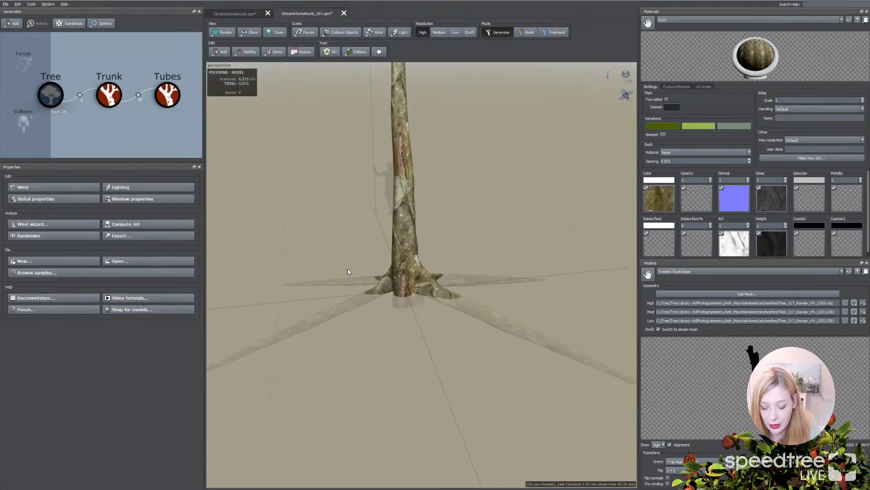
left_click_drag(430, 298, 413, 363)
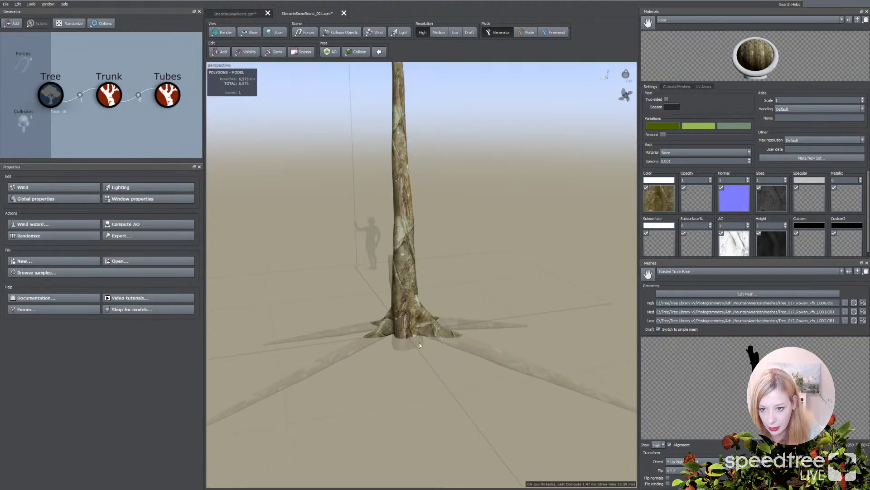
left_click_drag(382, 361, 311, 326)
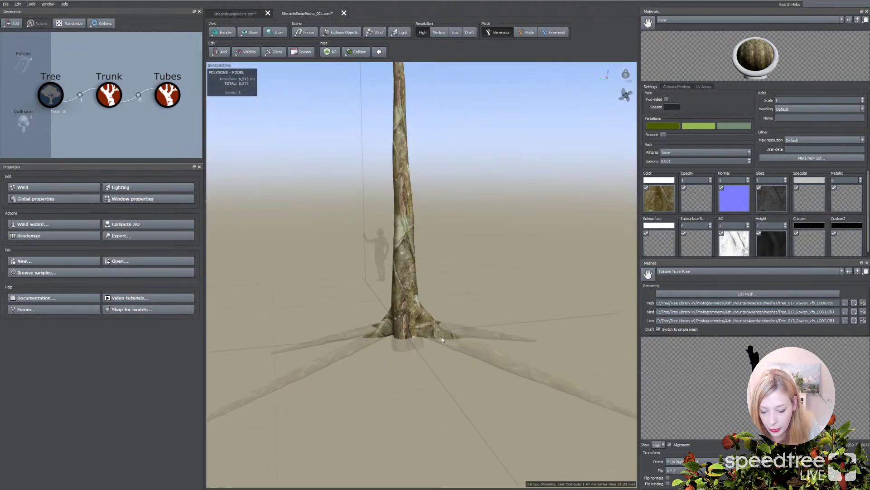
left_click(300, 35)
mouse_move(310, 39)
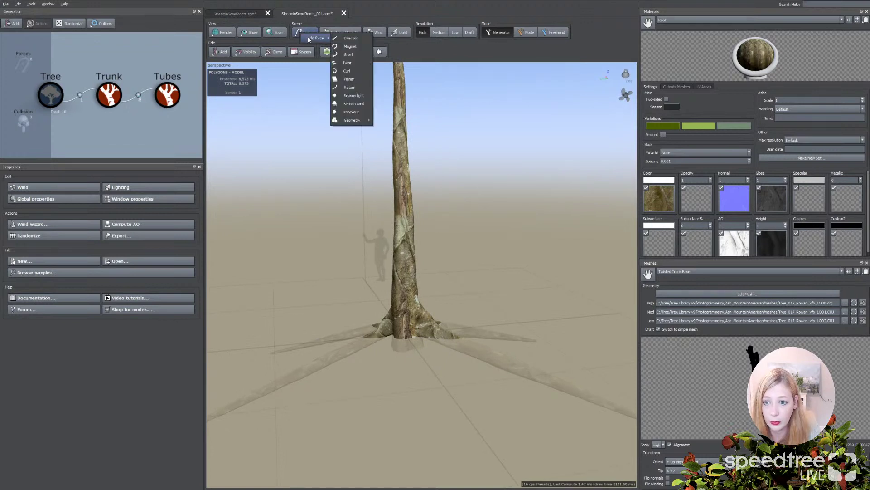
left_click(349, 79)
Enable the Planar force on the Tubes generator and raise its strength to about 3.7 to flatten the roots
left_click(167, 95)
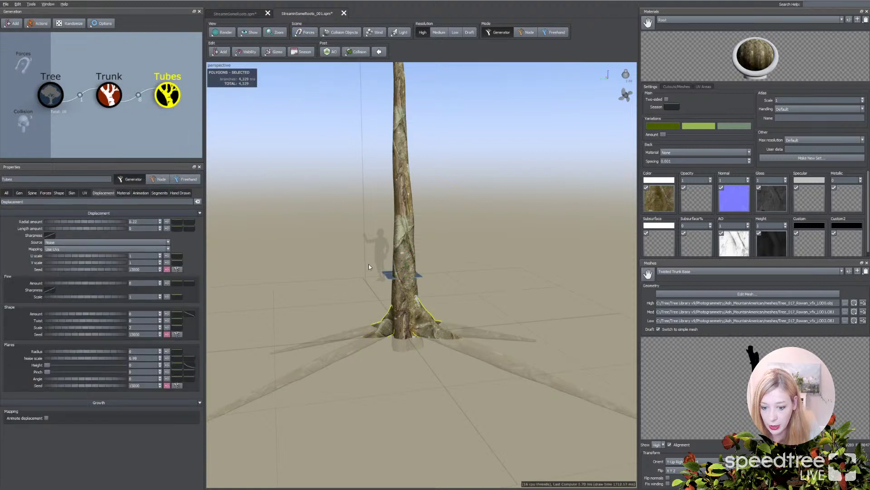
left_click(386, 274)
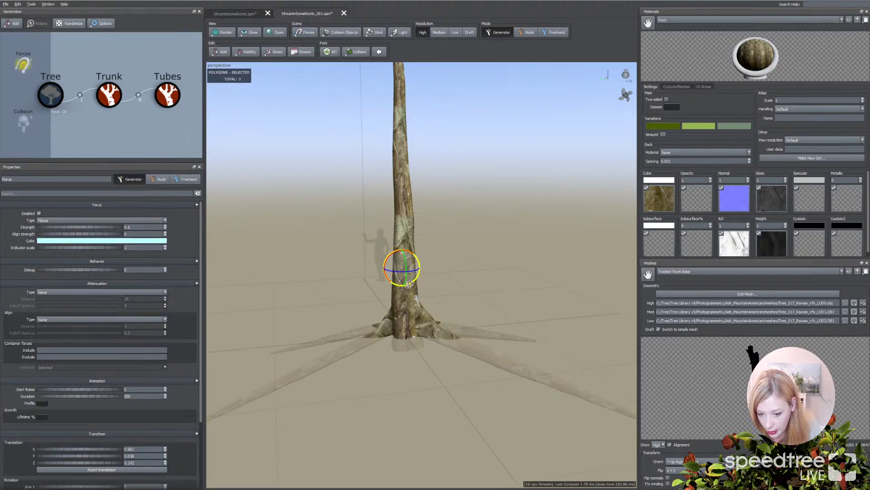
left_click(415, 307)
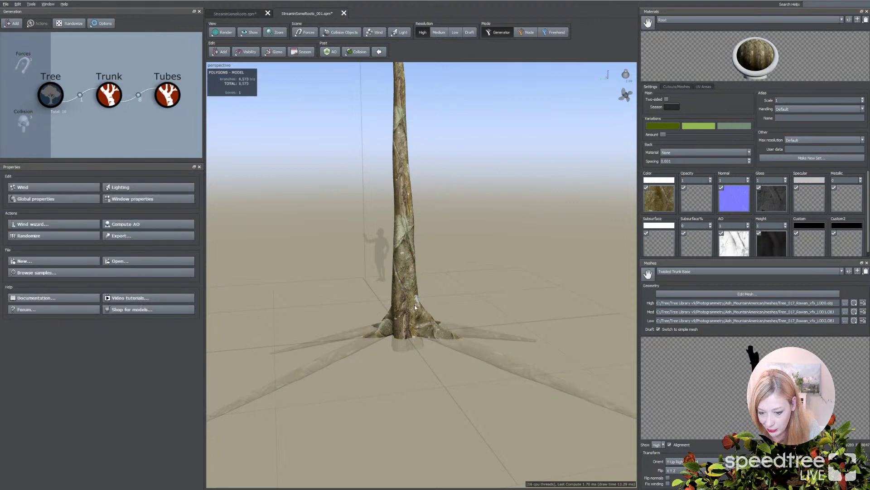
left_click(386, 329)
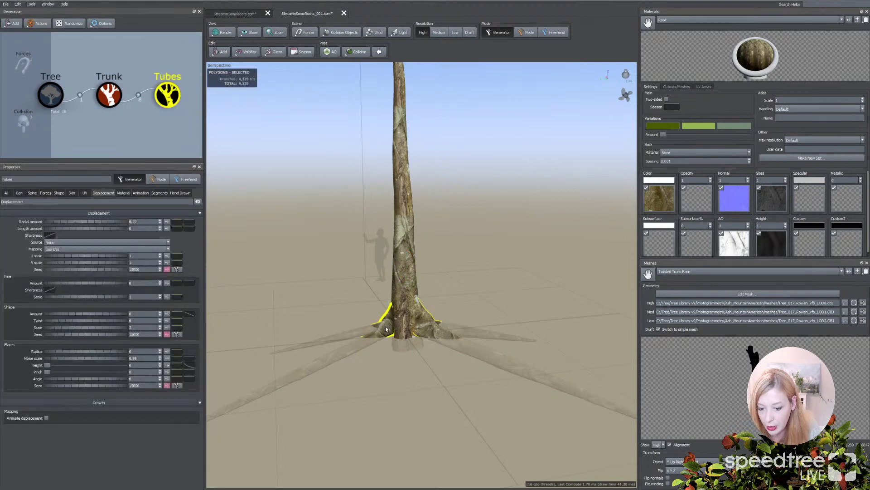
left_click(46, 193)
left_click(33, 235)
left_click_drag(34, 237, 59, 237)
scroll(337, 247, "down", 3)
key("ctrl+z")
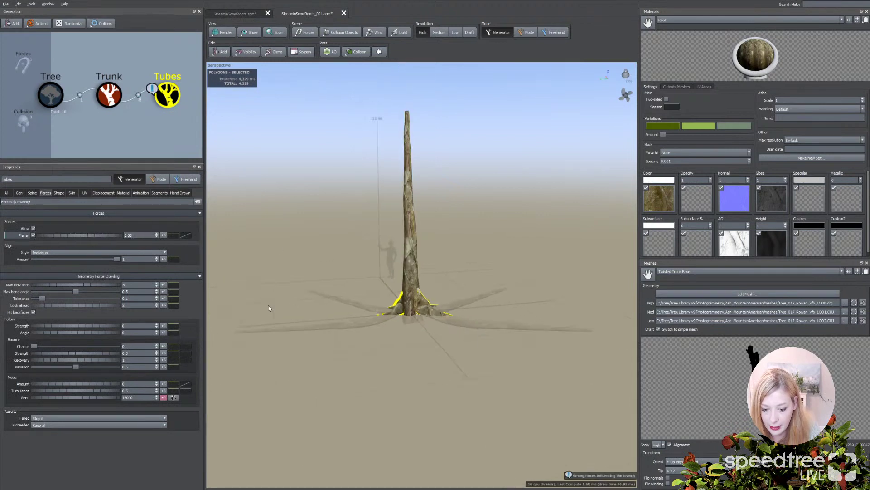
Examine the bend of the roots under the planar force and read the Tubes generator's message details
left_click_drag(268, 309, 369, 329)
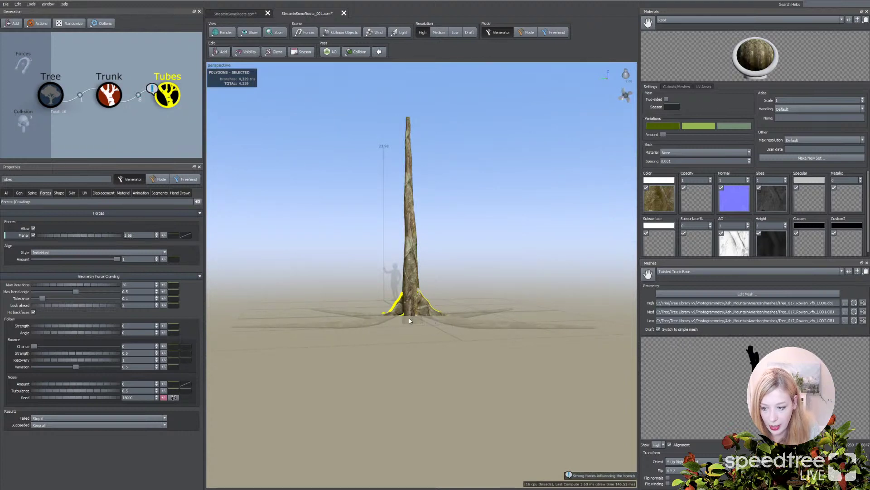
left_click_drag(423, 323, 366, 306)
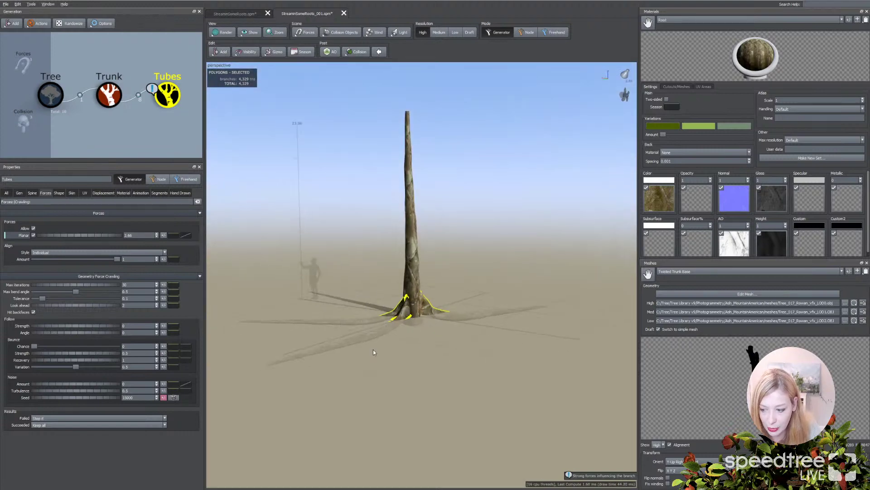
scroll(389, 326, "up", 2)
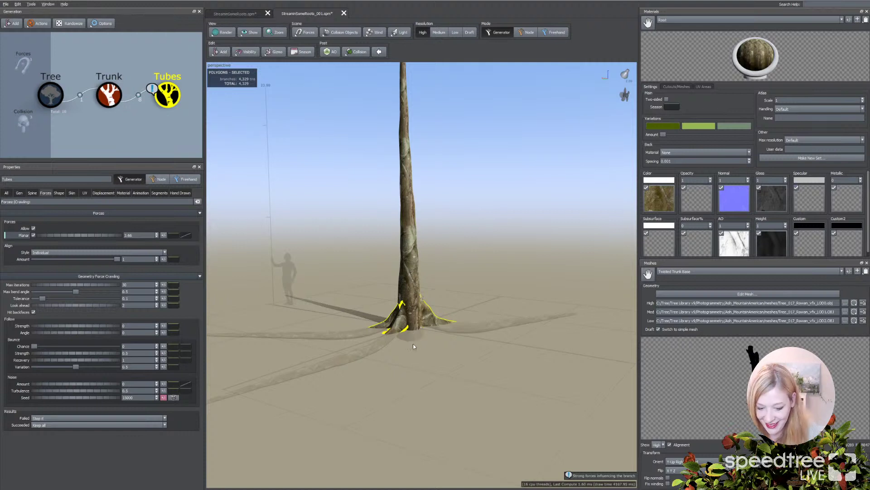
left_click_drag(423, 355, 396, 344)
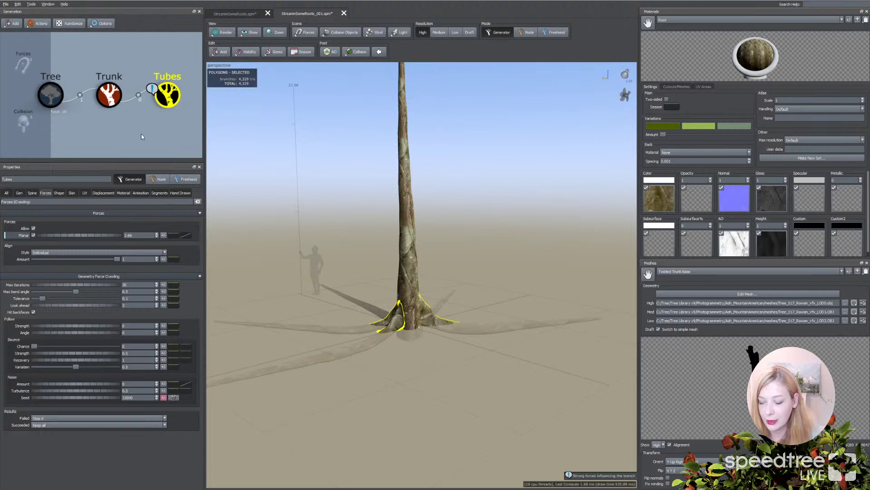
left_click(148, 97)
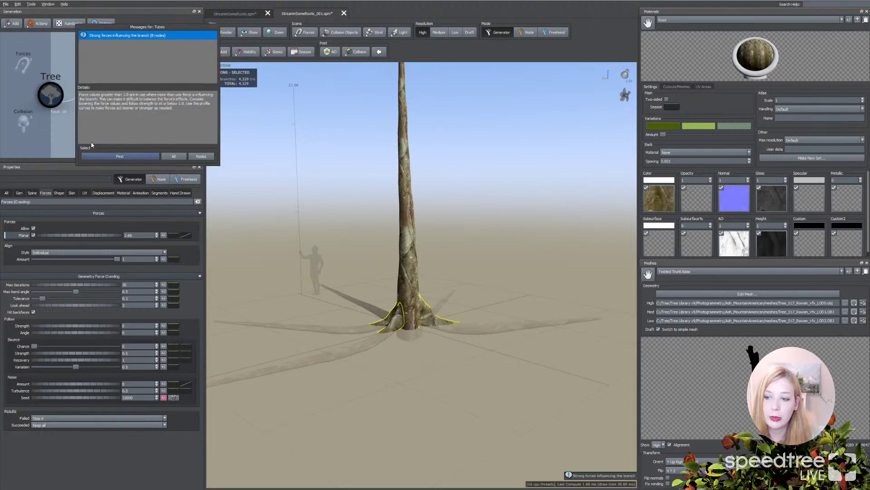
left_click(70, 142)
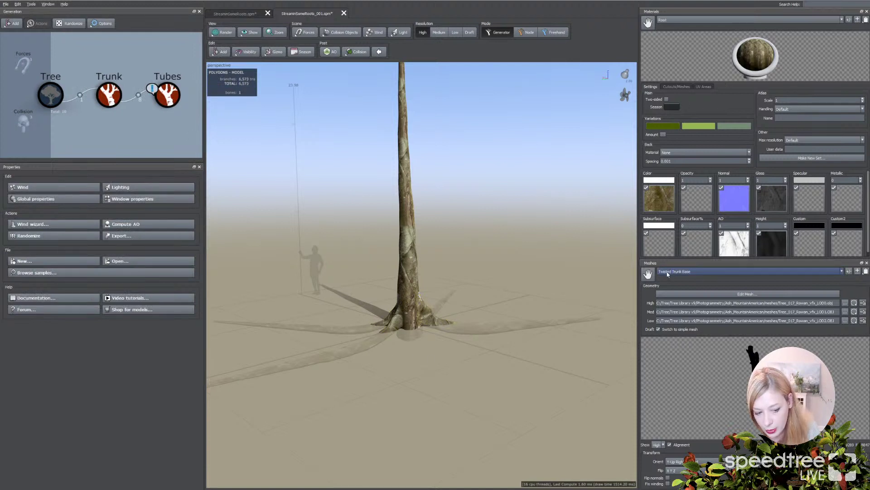
Add a new mesh asset named Flat Ground
left_click(850, 272)
left_click(364, 194)
type("r")
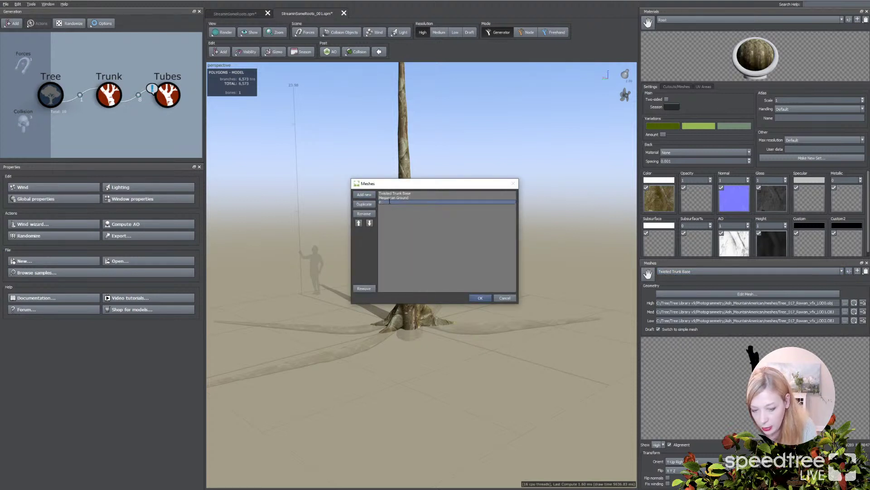
key("Return")
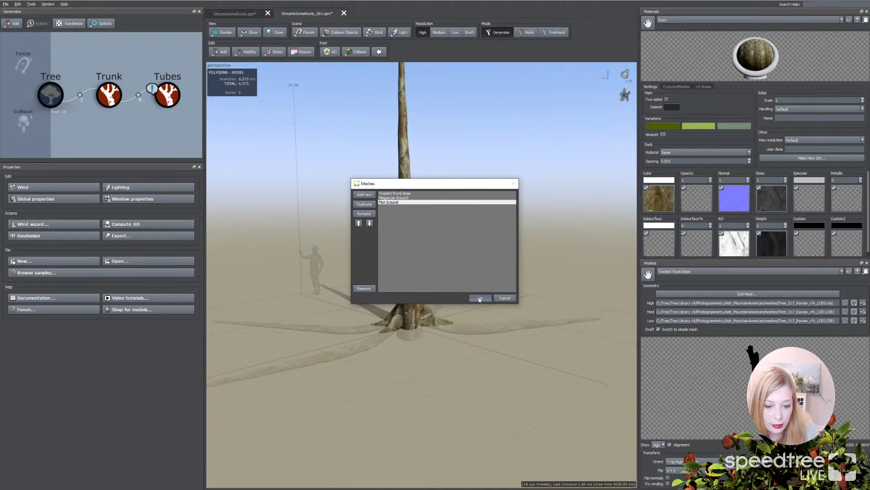
left_click(480, 298)
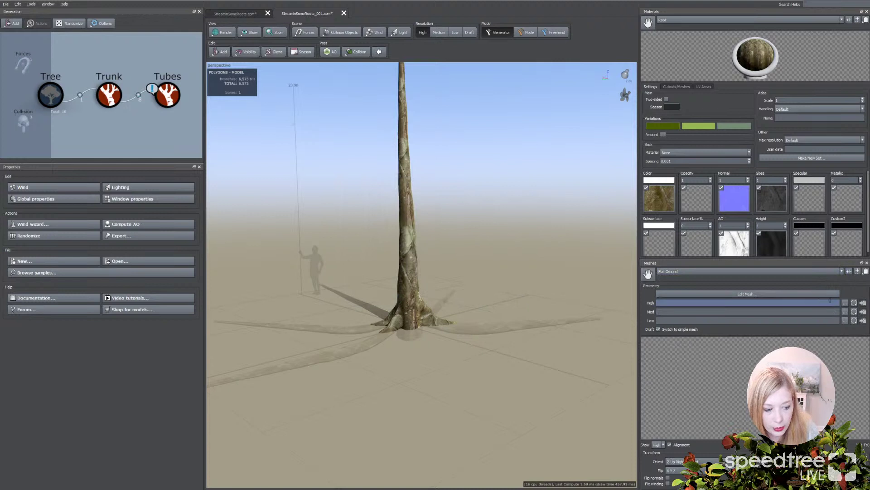
Begin an embedded cutout mesh for Flat Ground, with its pivot at the square's centre and a higher tessellation
left_click_drag(816, 299, 816, 294)
left_click(440, 253)
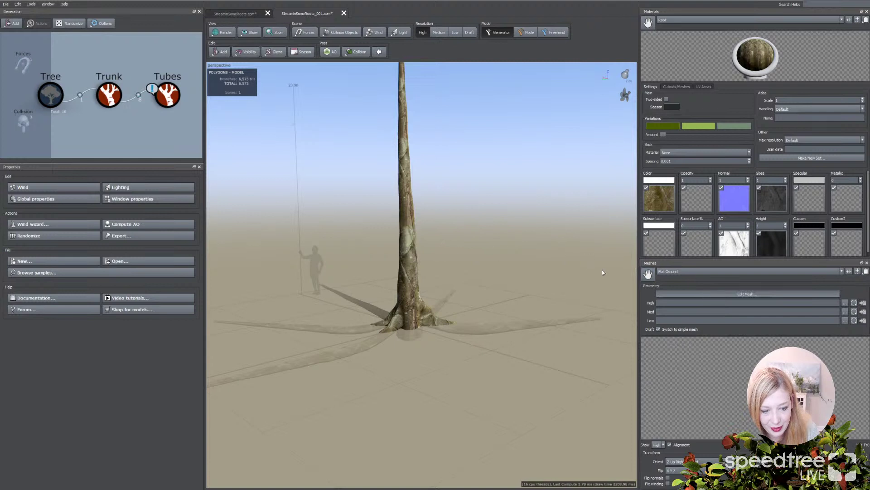
left_click(700, 295)
left_click(439, 257)
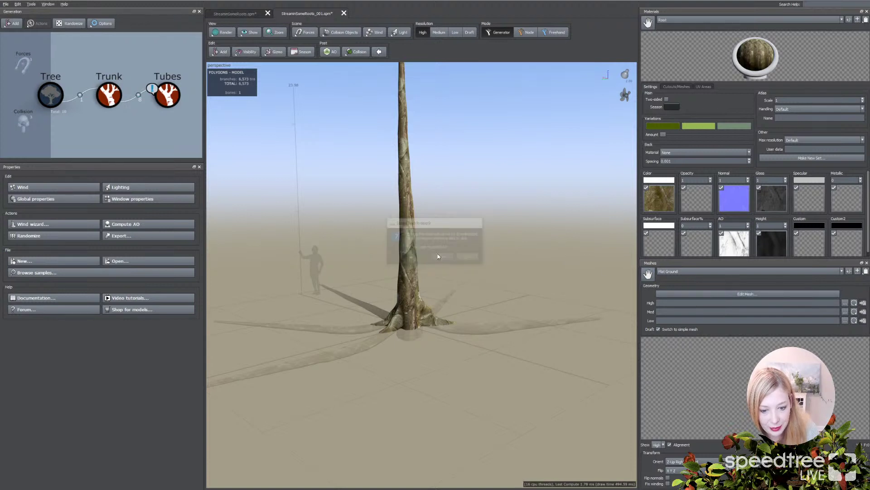
left_click_drag(407, 297, 405, 256)
left_click_drag(469, 142, 476, 142)
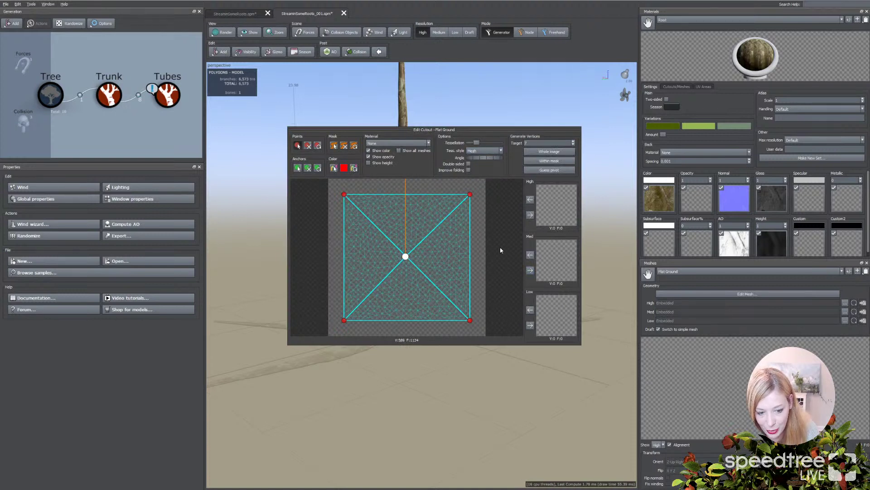
Store the tessellated square as Flat Ground's High, Med and Low meshes, and slightly lower the cutout editor's tessellation
left_click(530, 214)
left_click(530, 270)
left_click(530, 325)
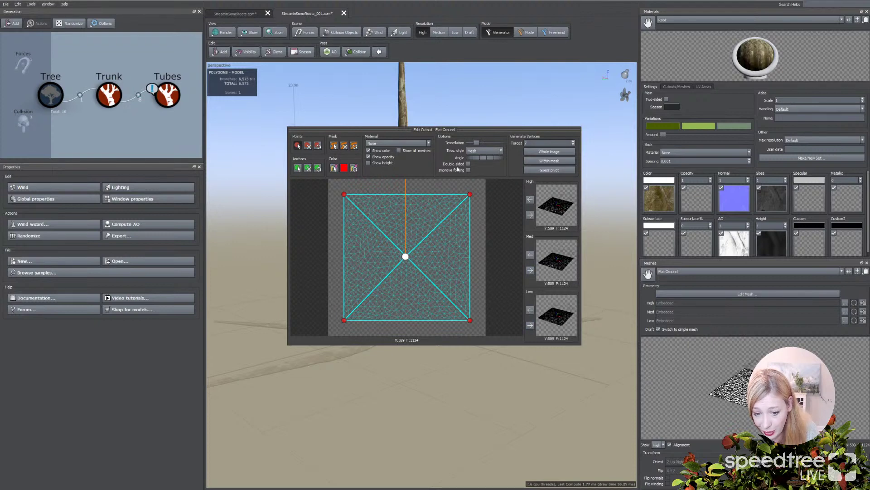
left_click_drag(477, 142, 473, 143)
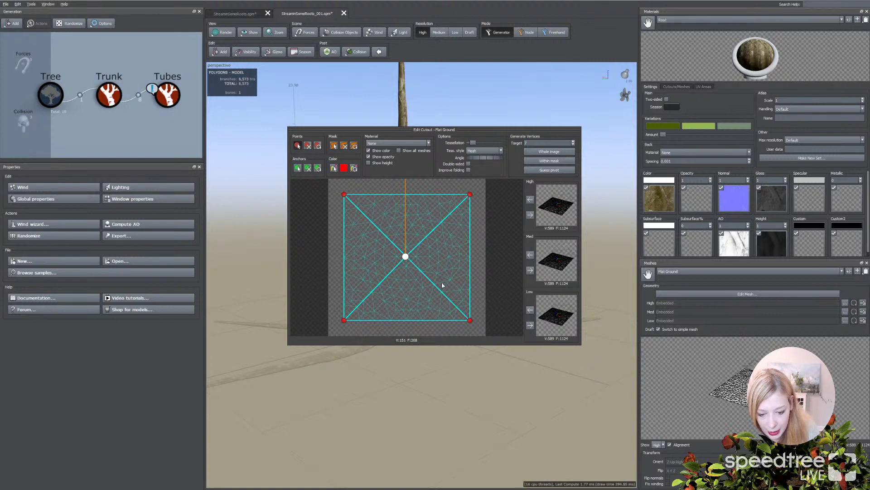
left_click(241, 276)
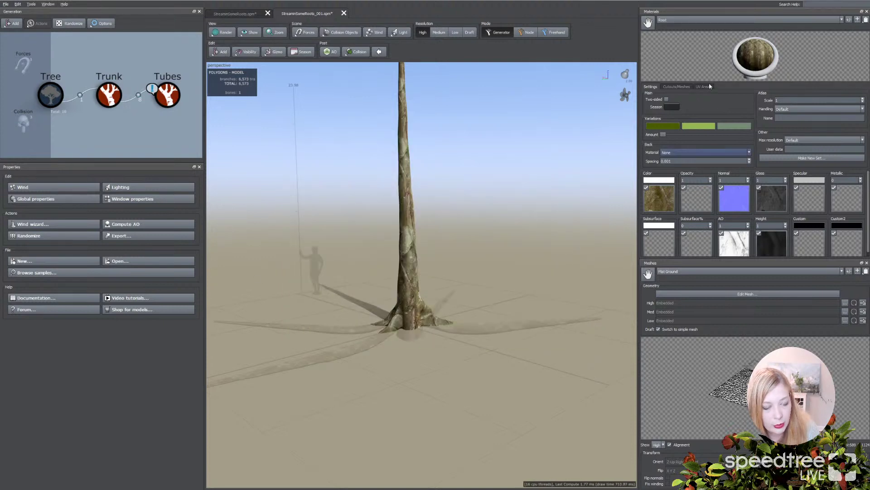
Add a new material named Flat ground
left_click(849, 20)
left_click(365, 195)
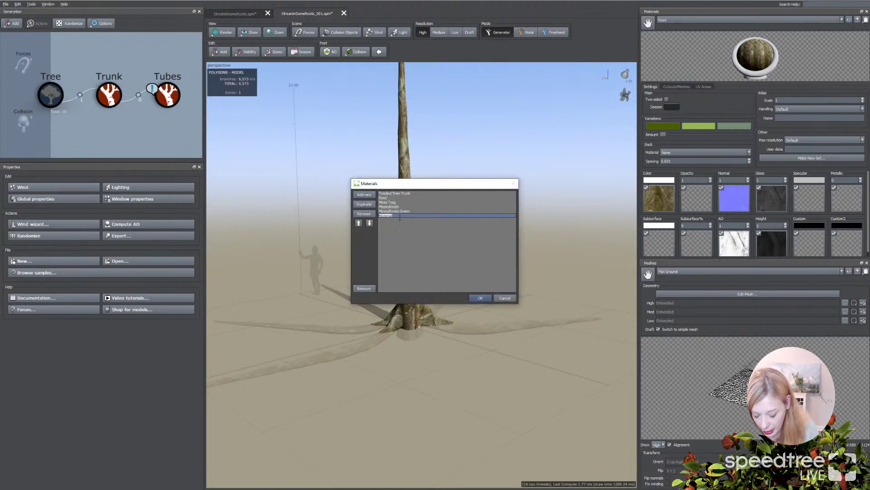
type("Flat")
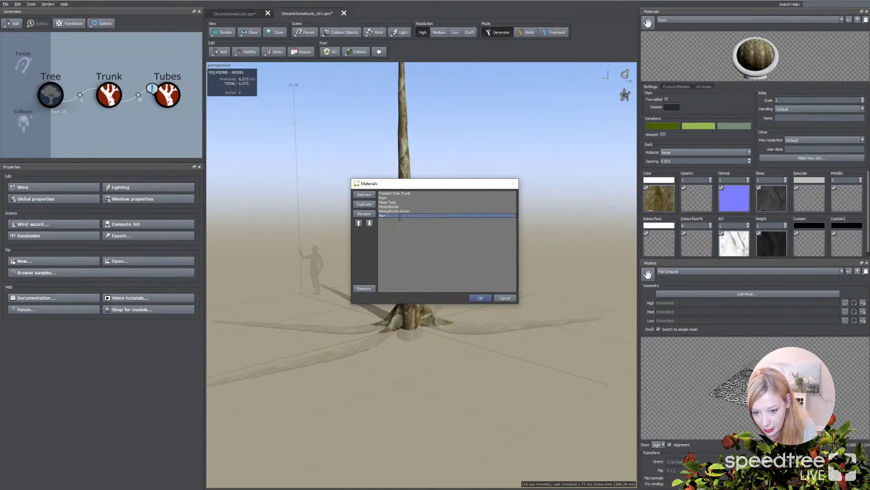
type(" ground")
key("Return")
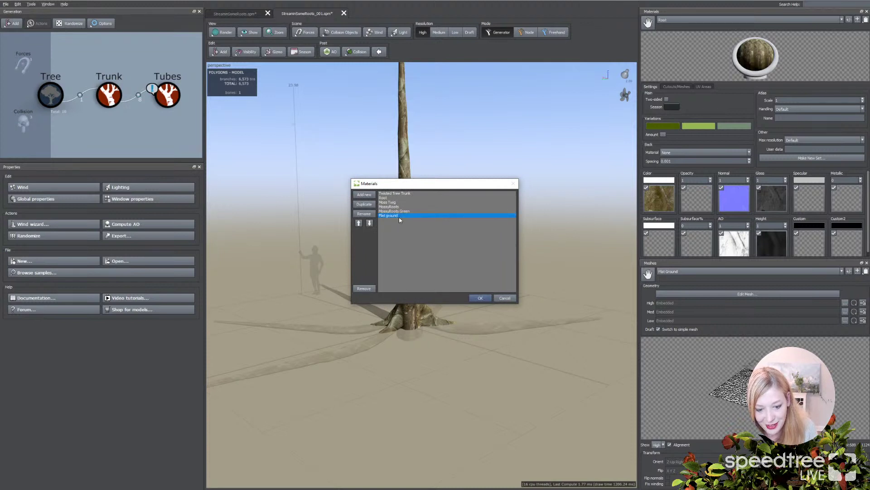
left_click(480, 298)
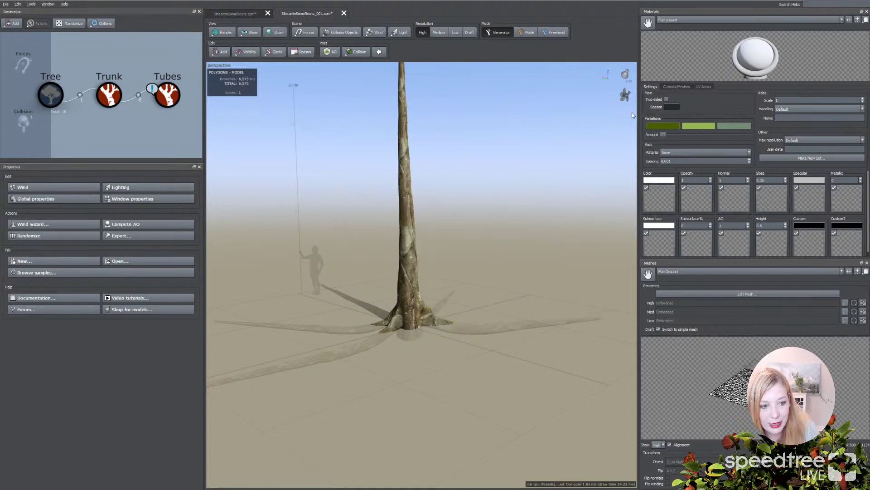
Assign the Flat Ground mesh to the Flat ground material as its cutout mesh
left_click(677, 87)
left_click(669, 104)
left_click(672, 131)
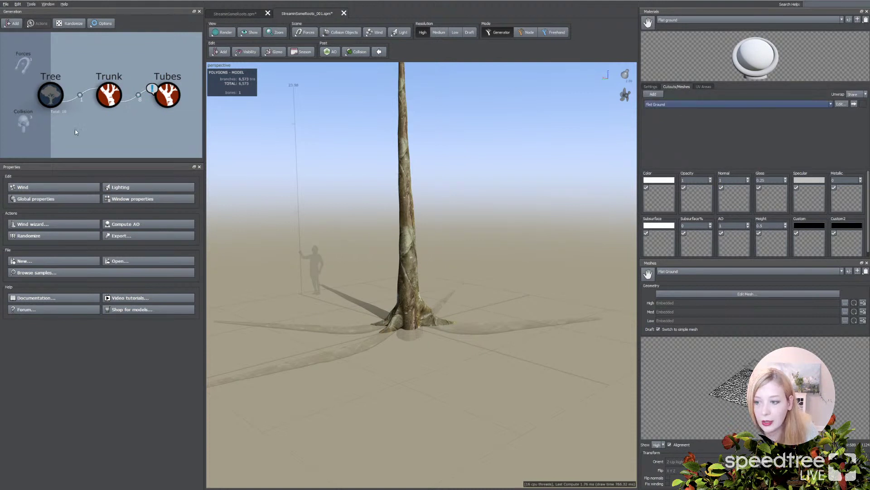
Add a Mesh generator to the Tree node
left_click(57, 101)
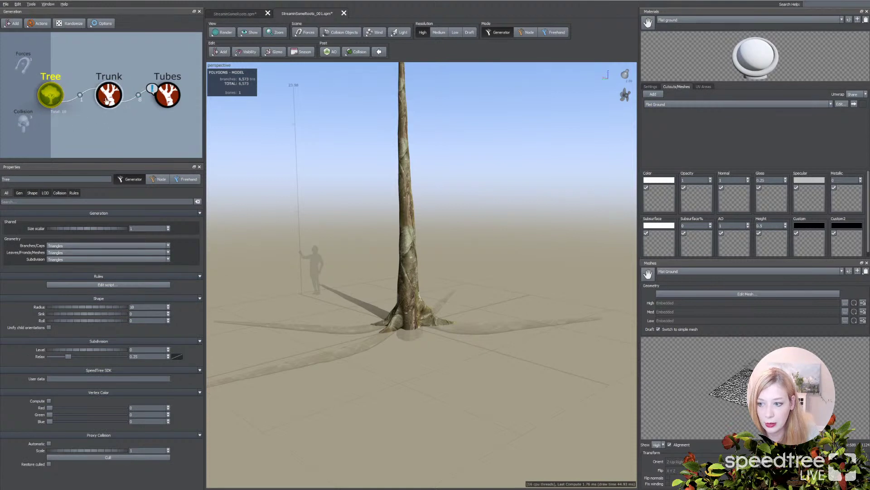
left_click(220, 52)
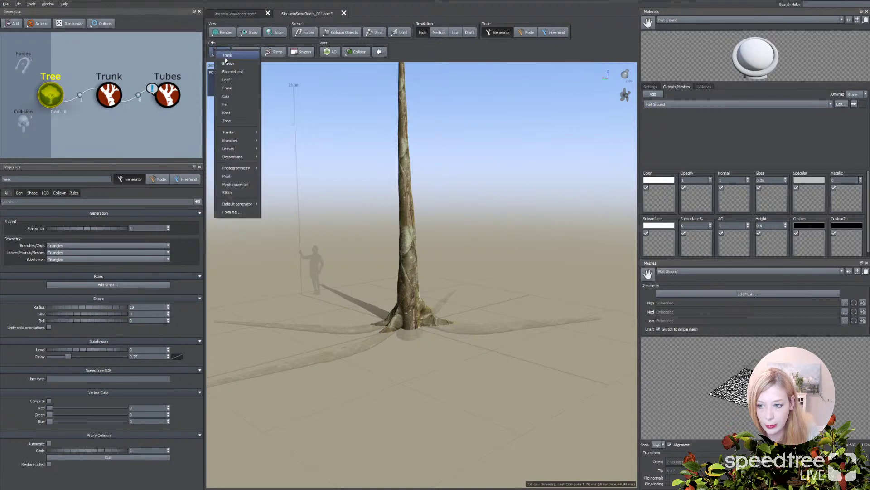
left_click(228, 176)
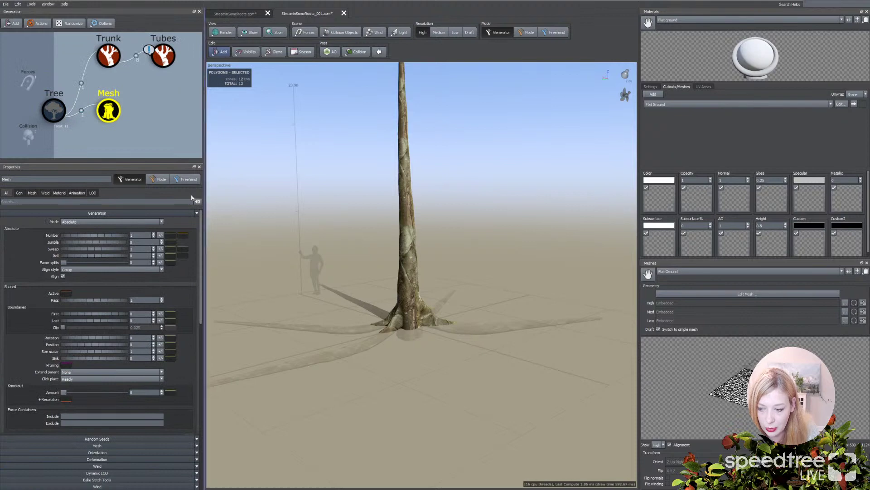
Hide the Trunk and Tubes generators so that only the new mesh is shown in the viewport
scroll(483, 286, "down", 3)
left_click_drag(483, 286, 466, 295)
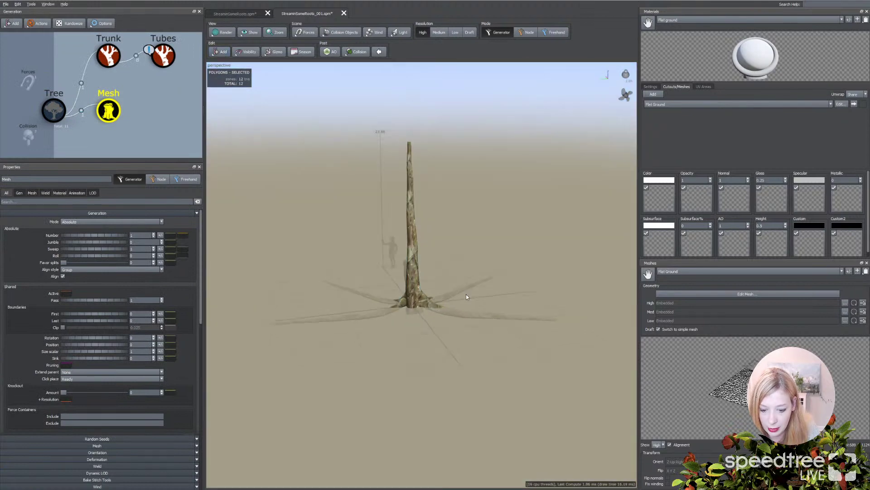
left_click(250, 32)
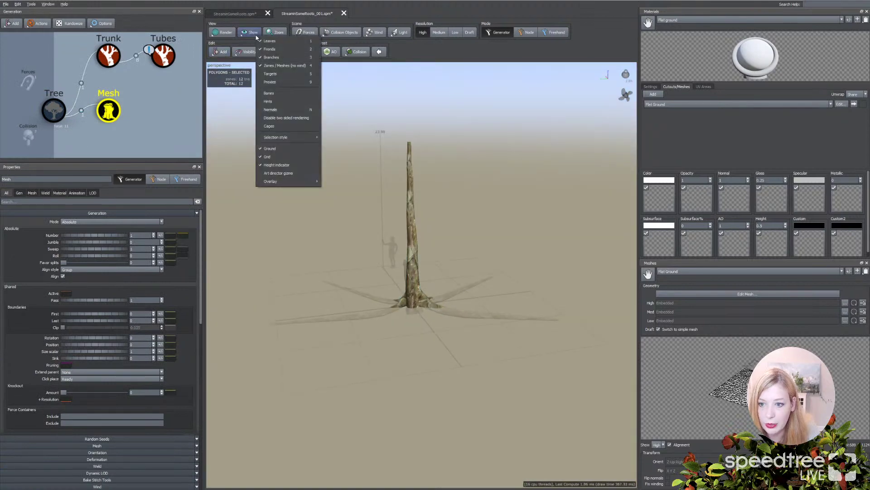
left_click(274, 76)
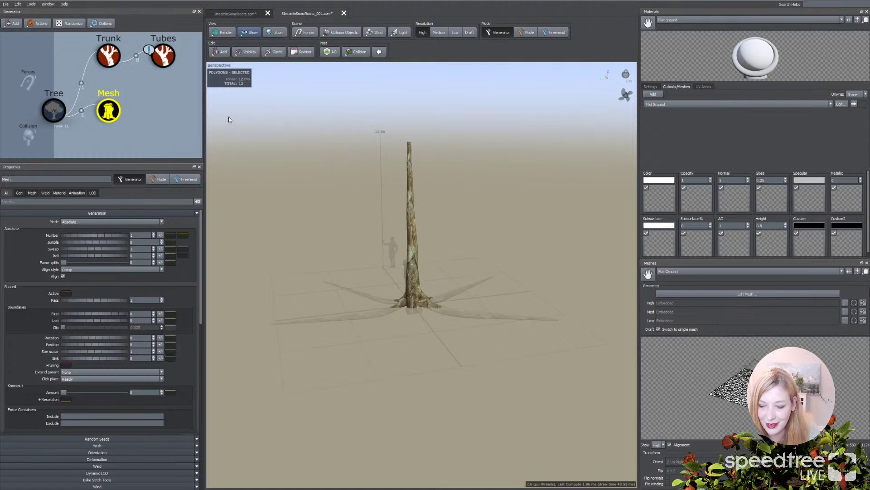
left_click_drag(113, 68, 180, 63)
left_click_drag(419, 218, 393, 357)
left_click(393, 360)
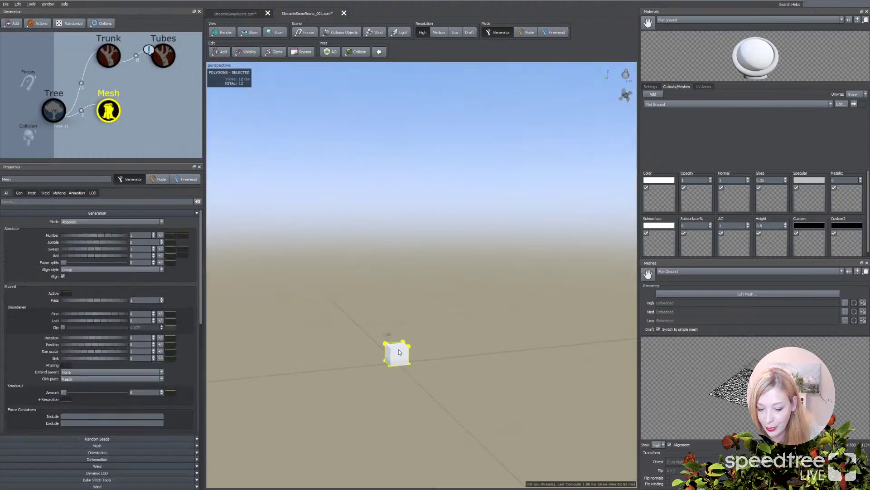
Assign the Flat ground material to the Mesh generator
left_click(59, 193)
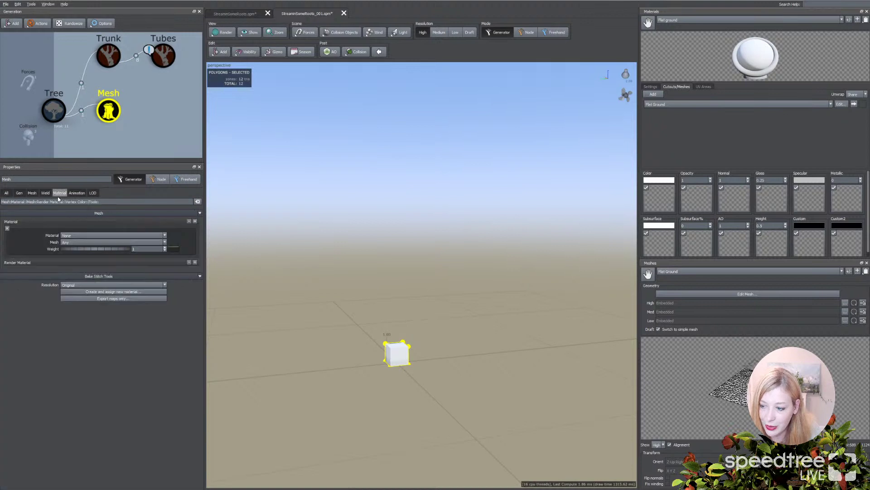
left_click(73, 235)
left_click(81, 289)
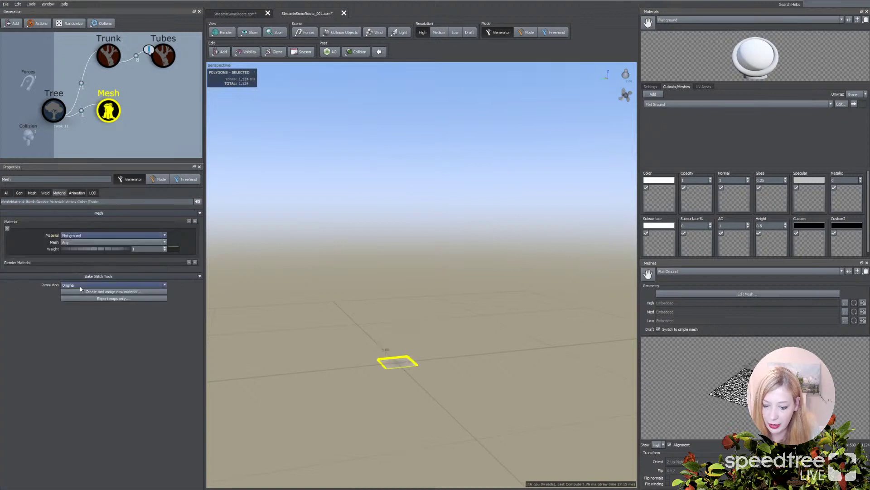
Select the ground mesh as a single node and increase its scale to make a much larger plane
left_click(395, 360)
scroll(396, 358, "up", 2)
scroll(413, 384, "down", 1)
double_click(398, 354)
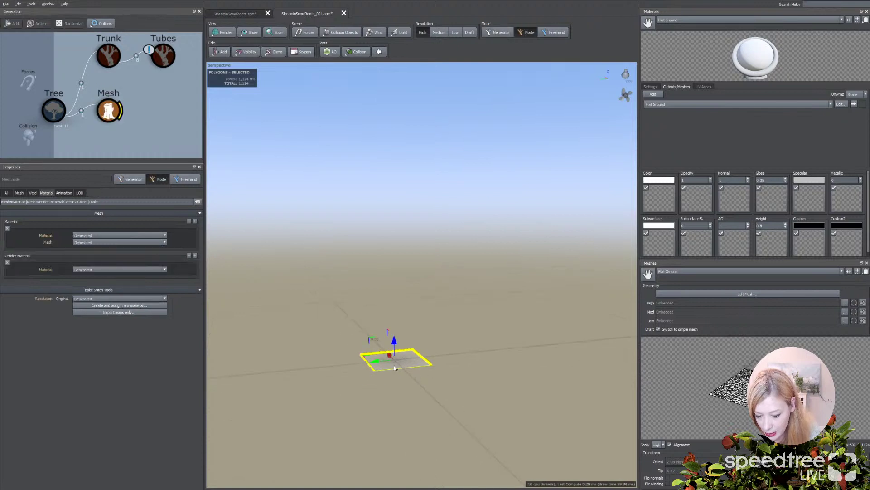
key("e")
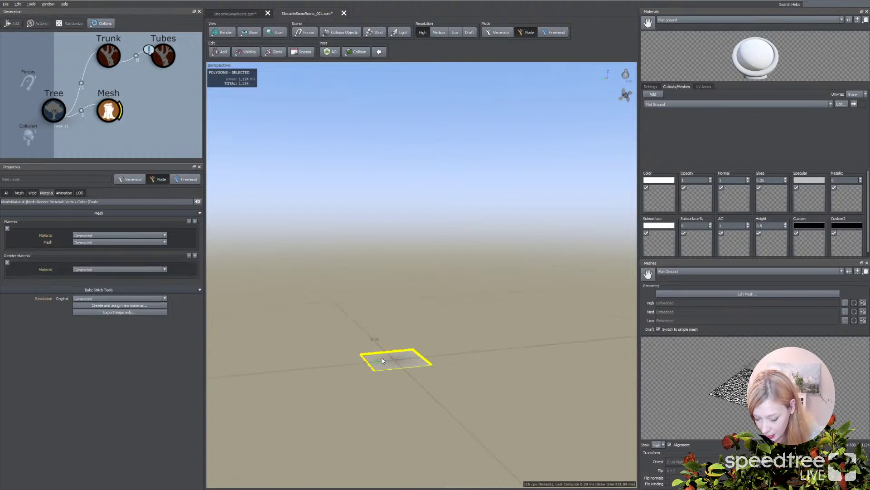
left_click(19, 193)
left_click_drag(70, 292, 381, 293)
scroll(381, 331, "down", 3)
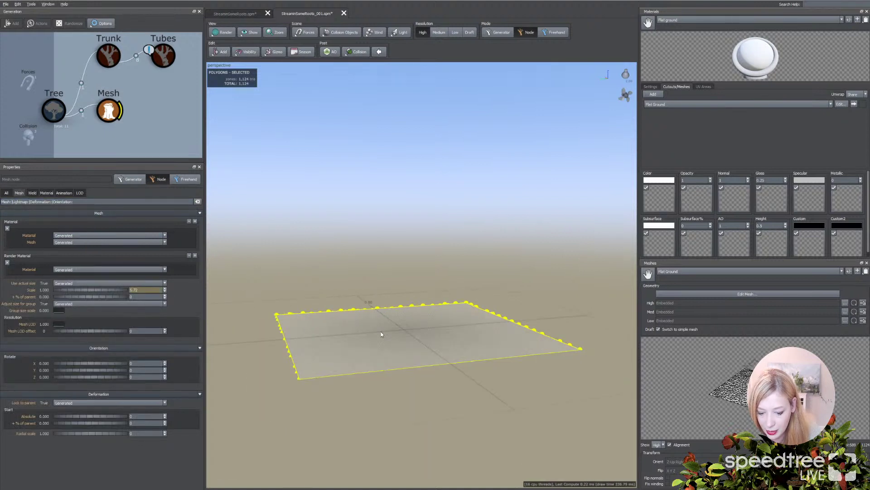
Unhide the Trunk and Tubes generators above the enlarged ground plane
left_click_drag(90, 33, 185, 69)
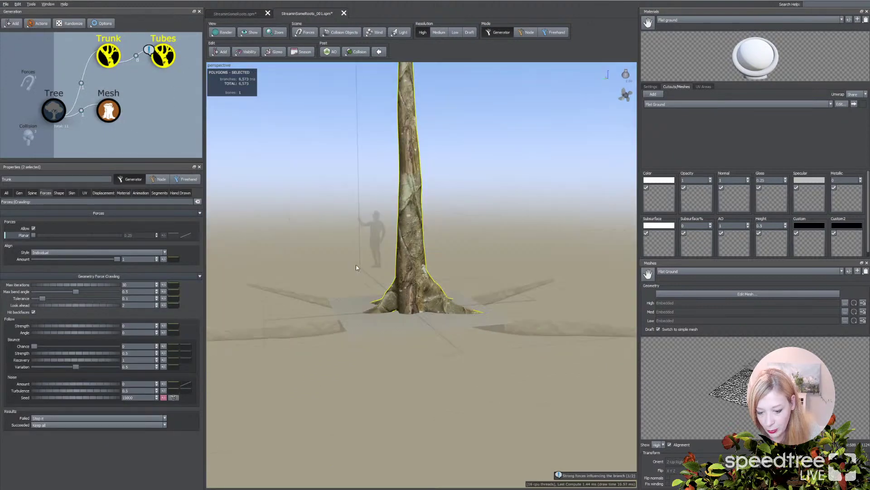
left_click_drag(356, 264, 305, 327)
left_click(327, 331)
Make a geometry force from the Mesh generator and name it Flat Ground
left_click(351, 319)
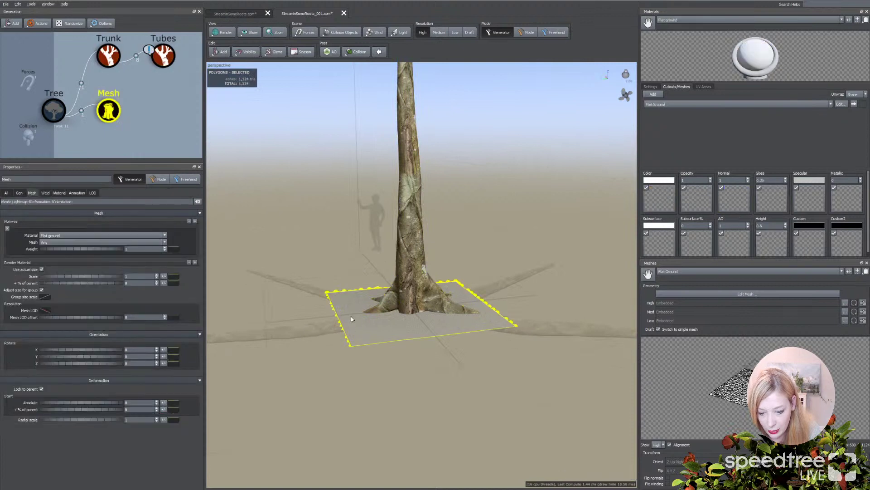
right_click(354, 315)
mouse_move(358, 321)
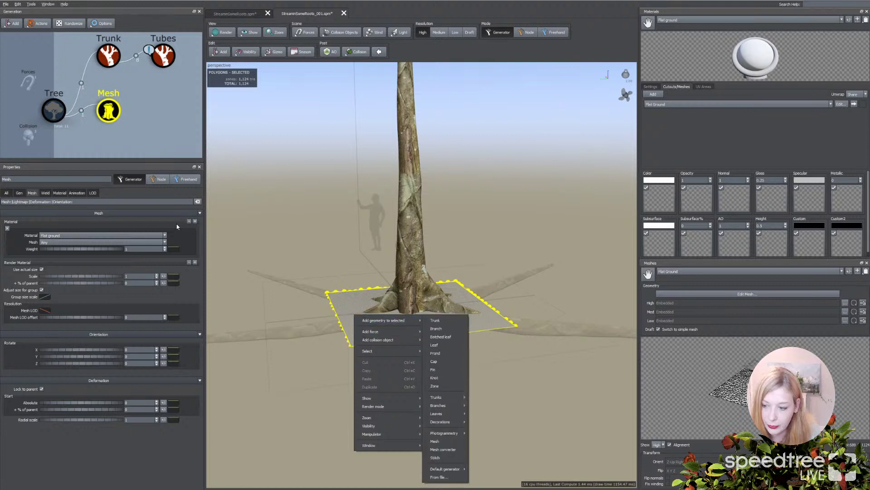
left_click(110, 128)
right_click(115, 117)
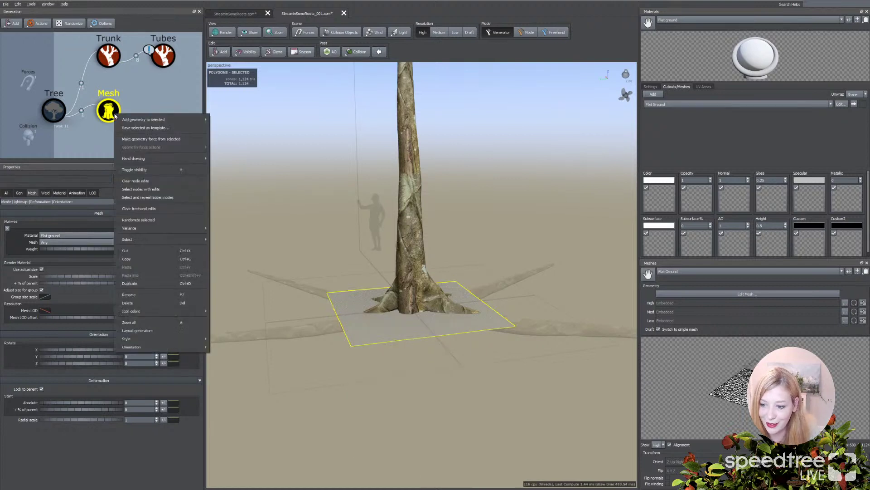
left_click(129, 139)
type("Ground")
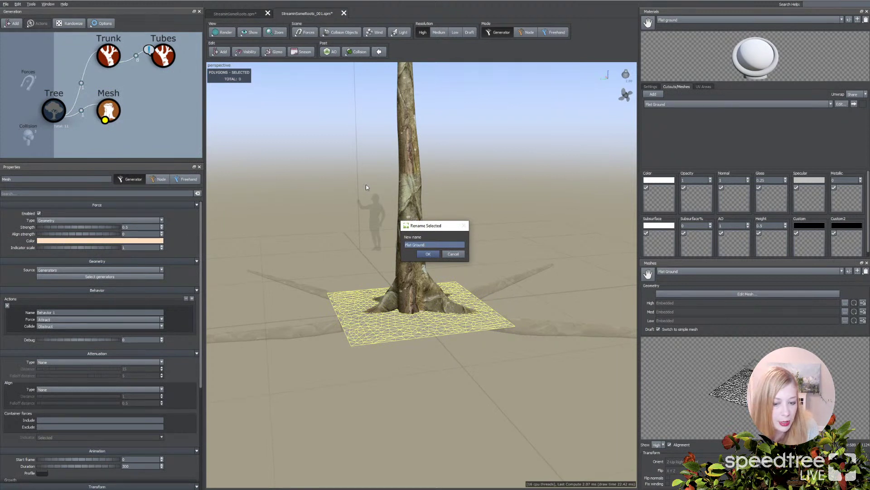
key("Return")
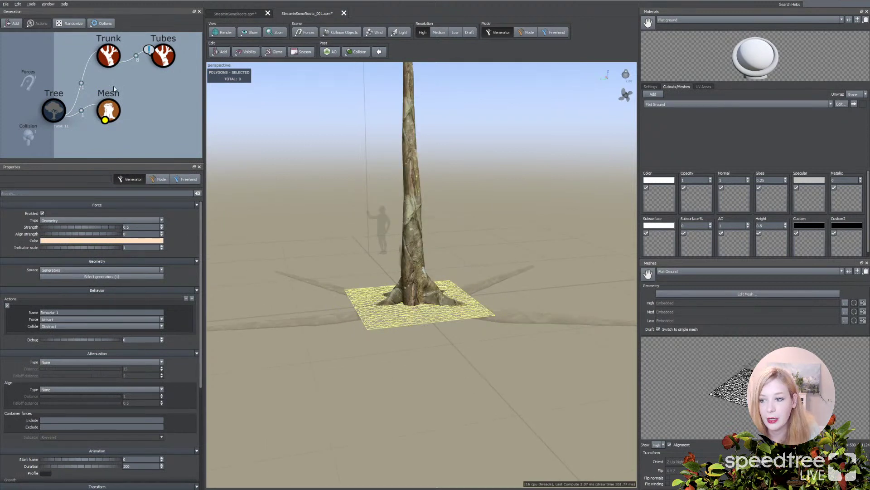
Disable the Planar force on the Tubes generator and enable the Flat Ground force instead
left_click(158, 63)
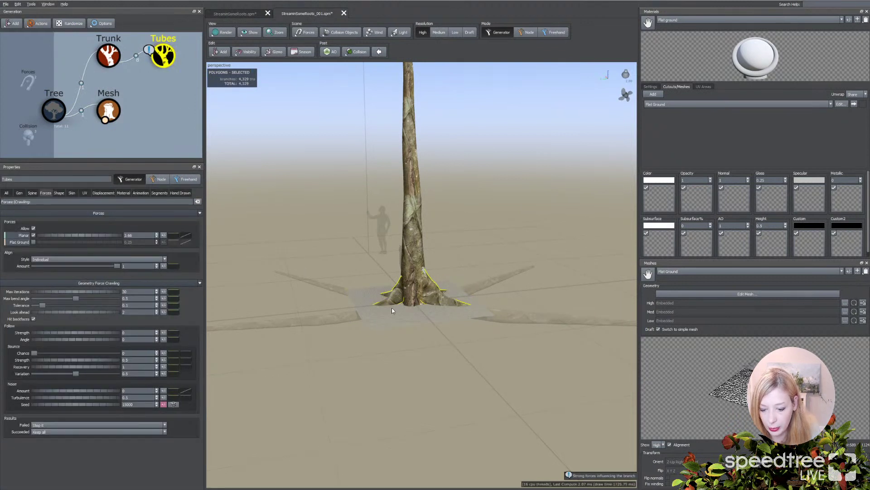
scroll(388, 323, "up", 2)
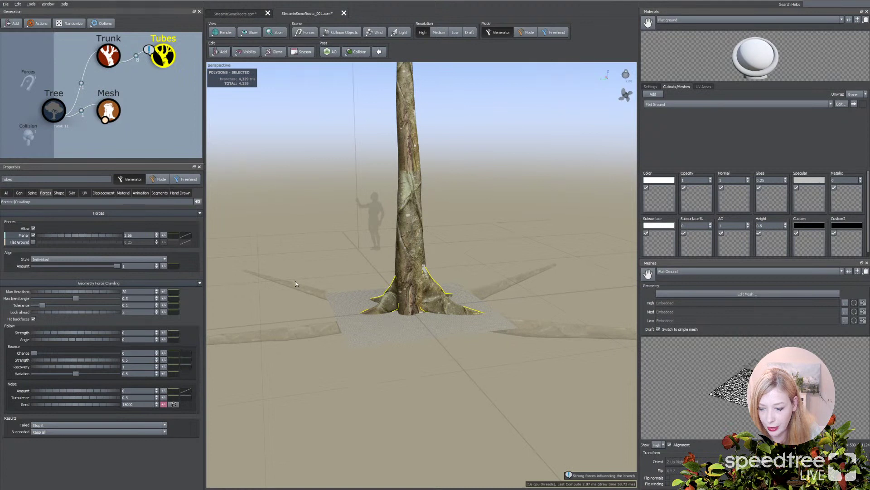
left_click(34, 236)
left_click(34, 242)
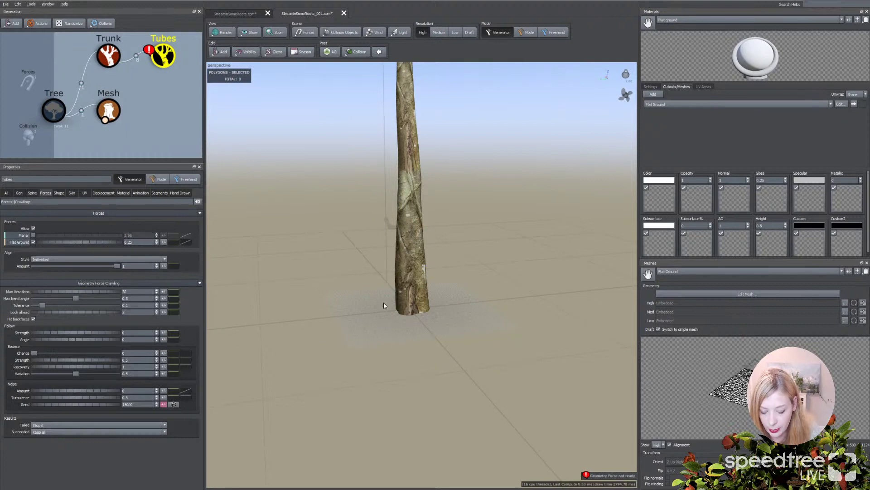
scroll(397, 310, "up", 2)
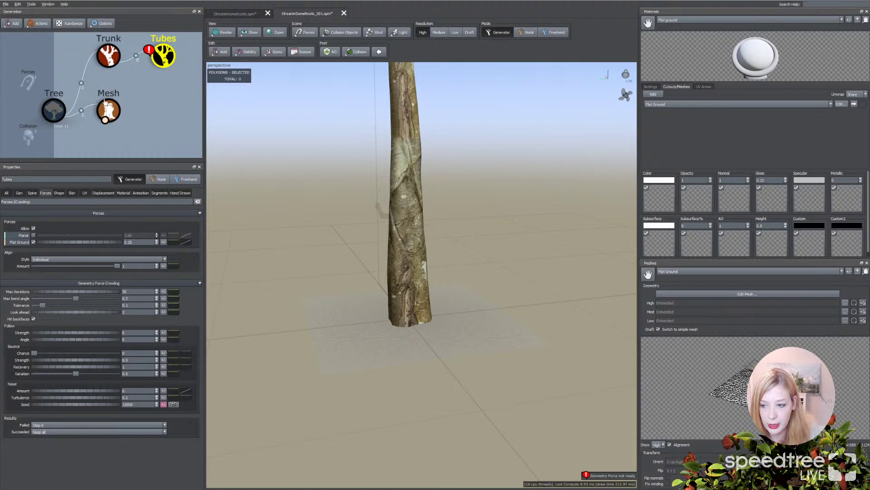
Set the Trunk generator's pass to 2 so it computes after the ground mesh
left_click(110, 58)
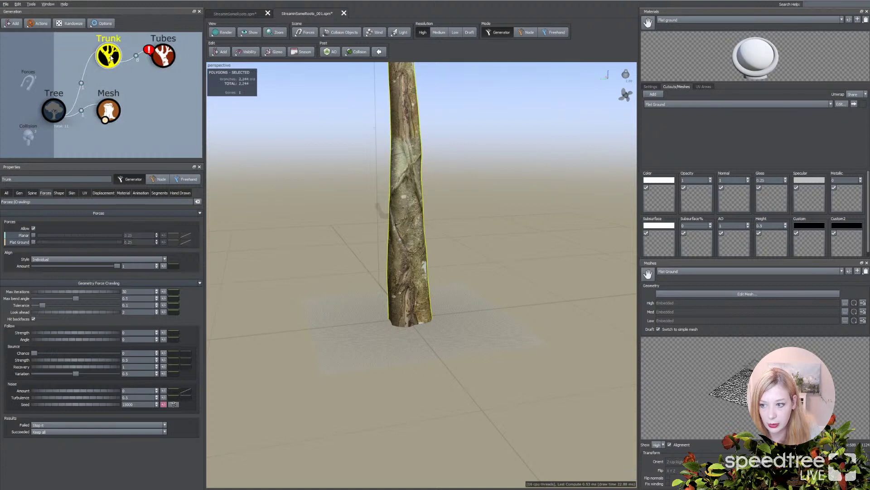
left_click(20, 193)
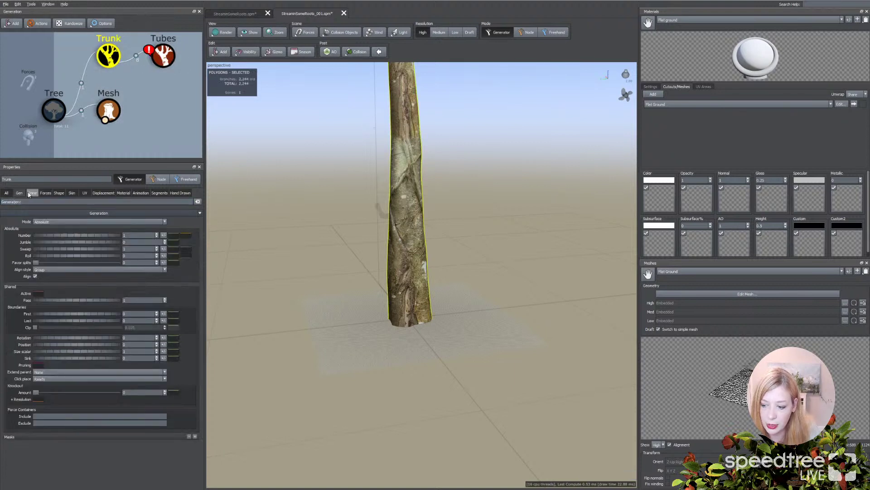
left_click(124, 299)
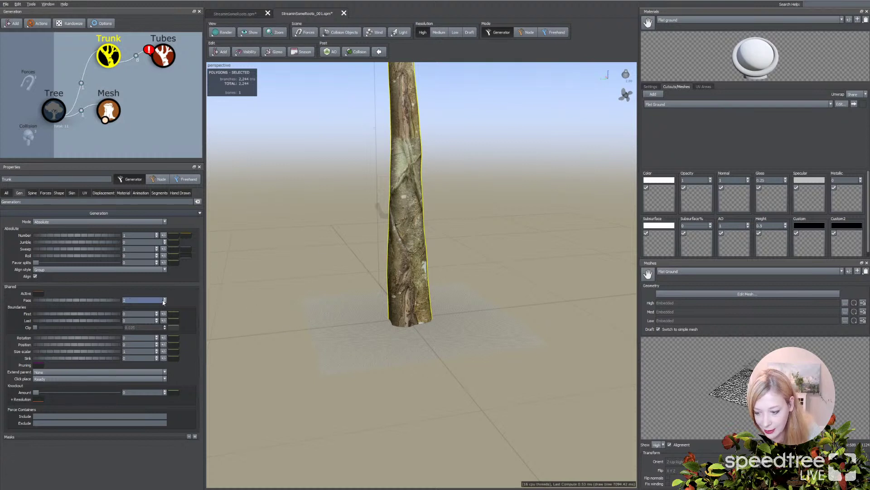
type("2")
key("Return")
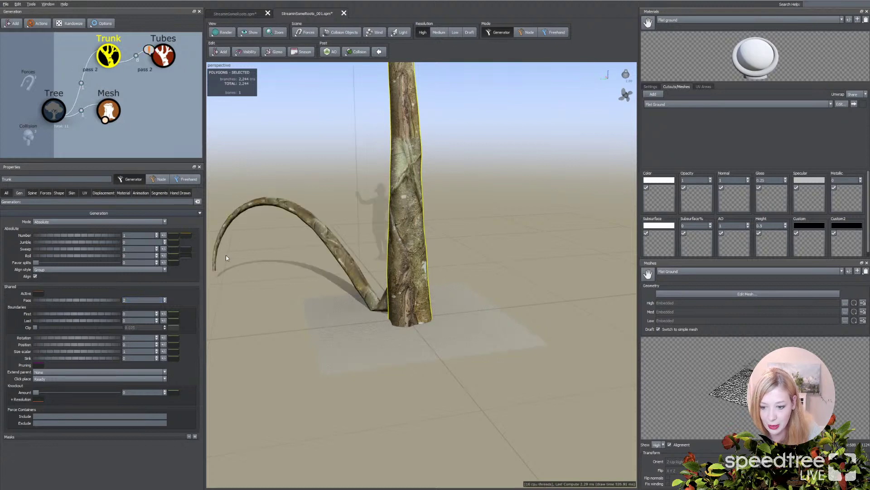
Select the Flat Ground force through the ground mesh to show its properties
left_click(356, 317)
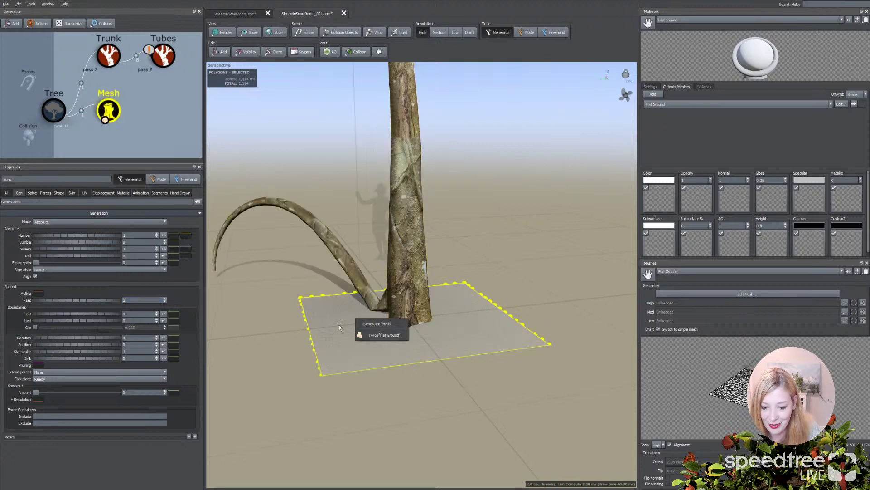
left_click(347, 344)
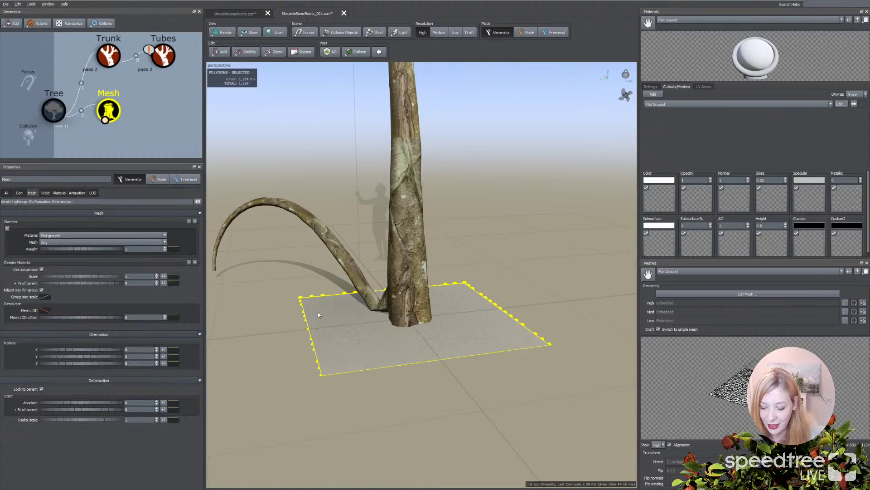
left_click(304, 314)
left_click_drag(304, 314, 299, 345)
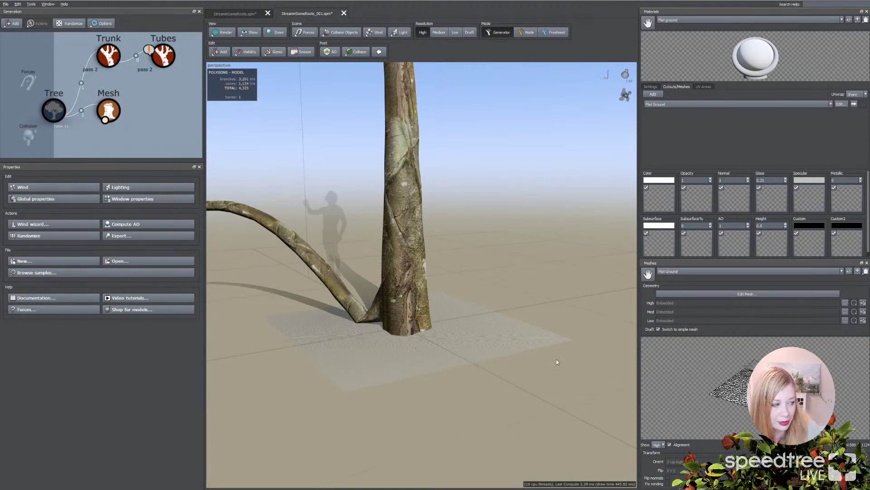
left_click(322, 365)
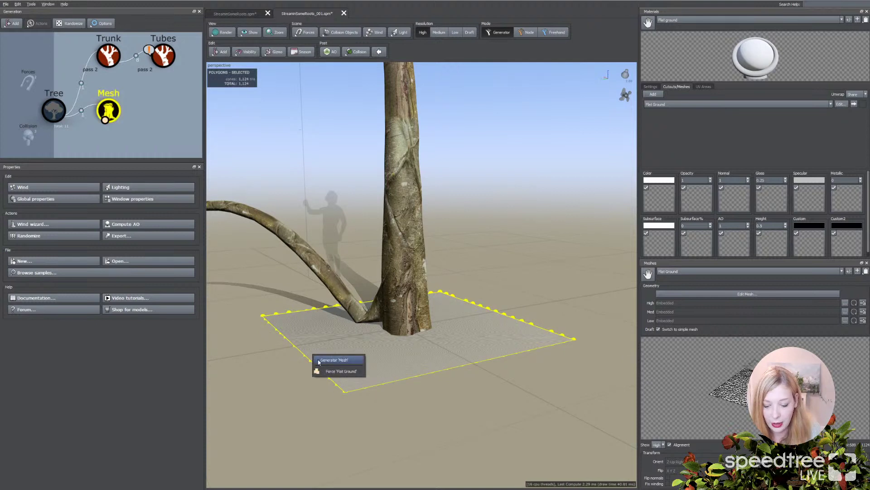
left_click(345, 371)
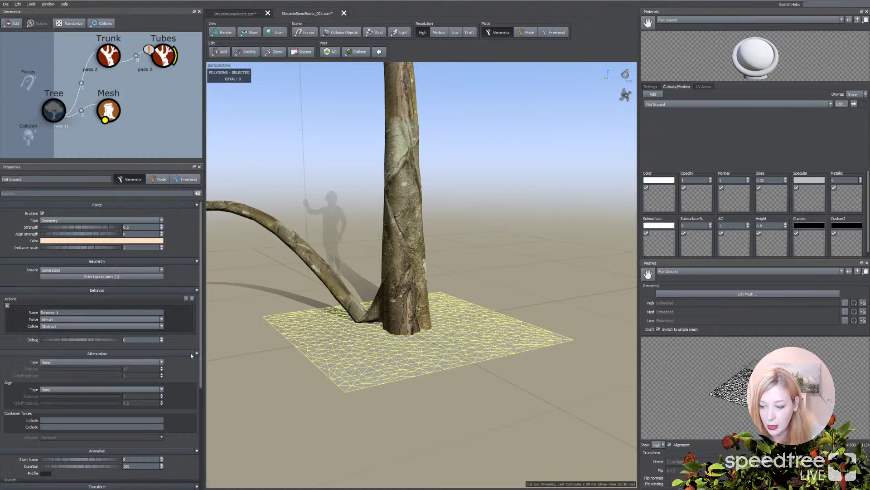
Review the Flat Ground force's Force and Collide behavior options, keeping Attract and Obstruct
left_click(49, 320)
left_click(50, 321)
left_click(53, 326)
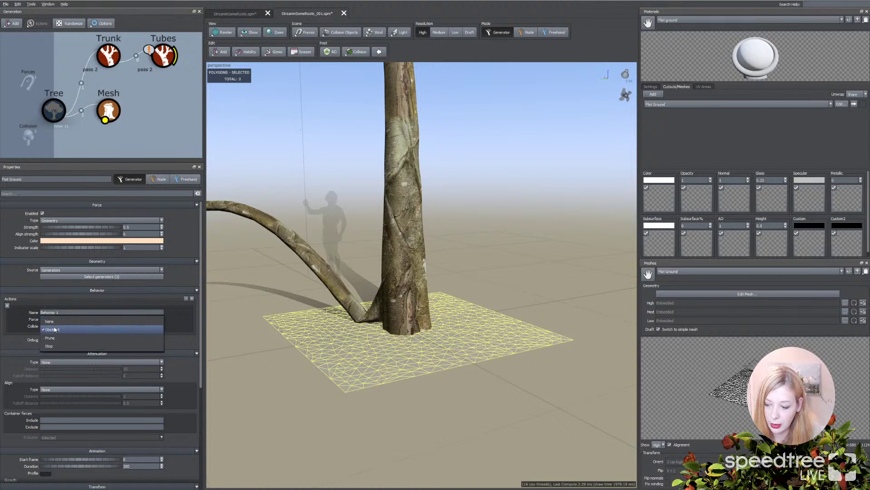
left_click(59, 333)
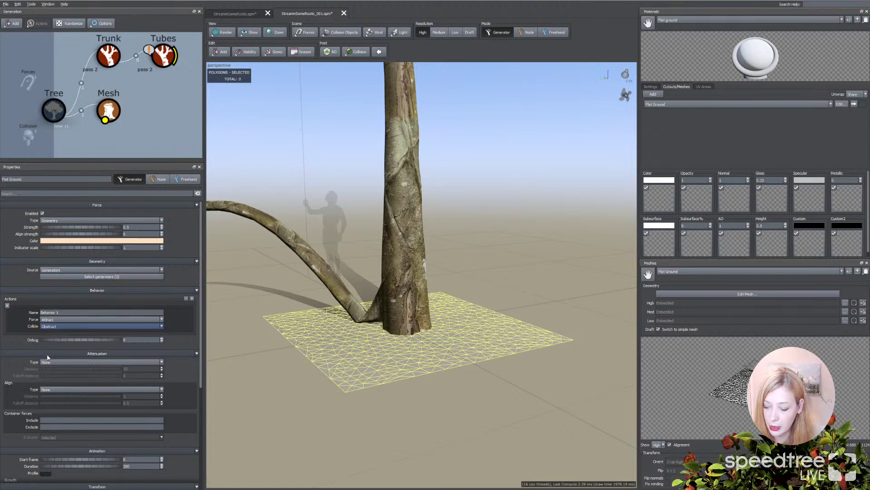
scroll(136, 422, "down", 1)
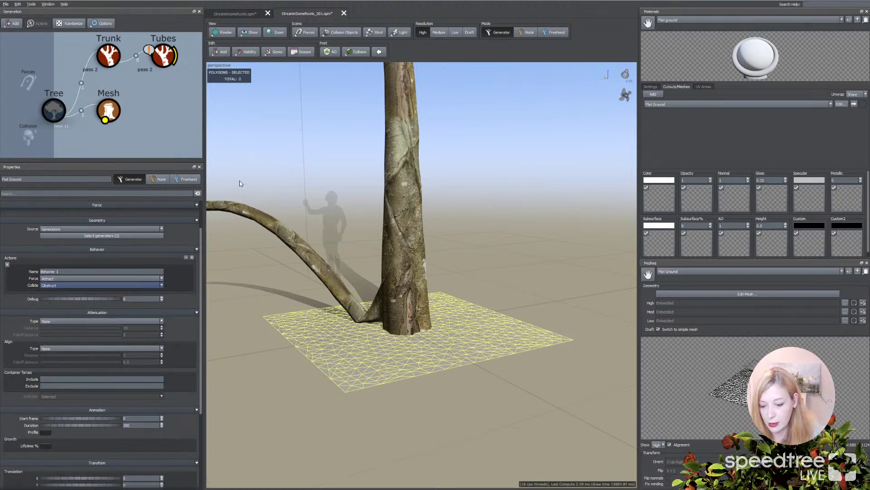
left_click(311, 343)
left_click(332, 348)
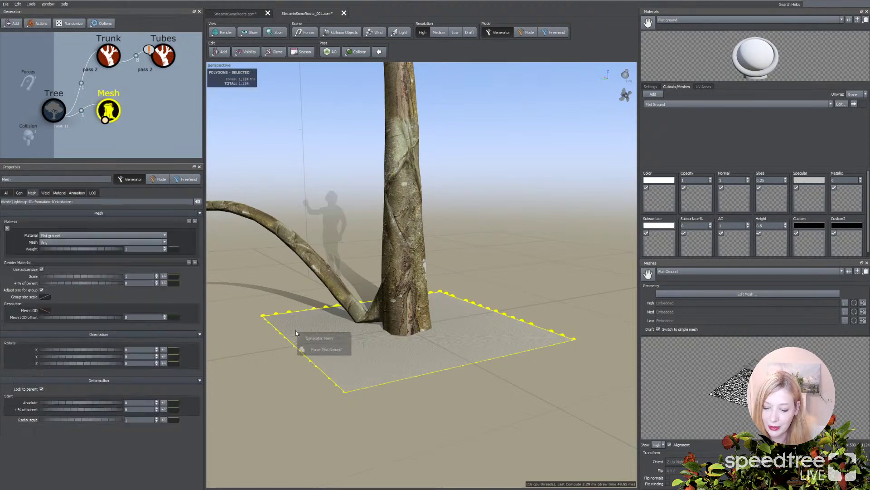
Set the Flat Ground force's profile curve on the Tubes generator to the Max preset
left_click_drag(62, 279, 518, 309)
scroll(513, 333, "down", 4)
left_click_drag(411, 403, 448, 406)
left_click(402, 298)
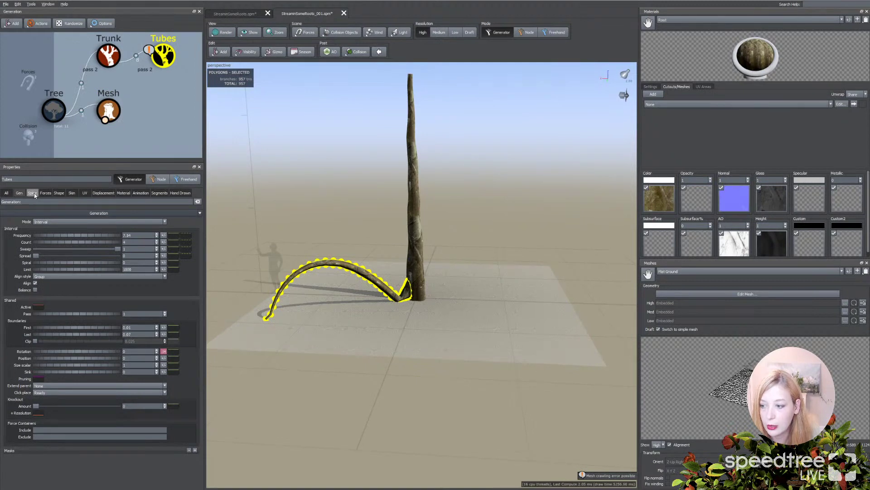
left_click(45, 193)
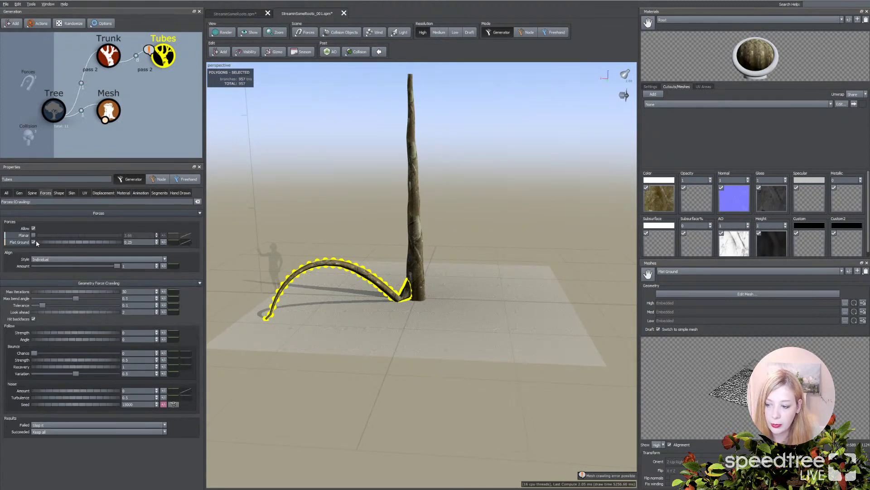
left_click(185, 244)
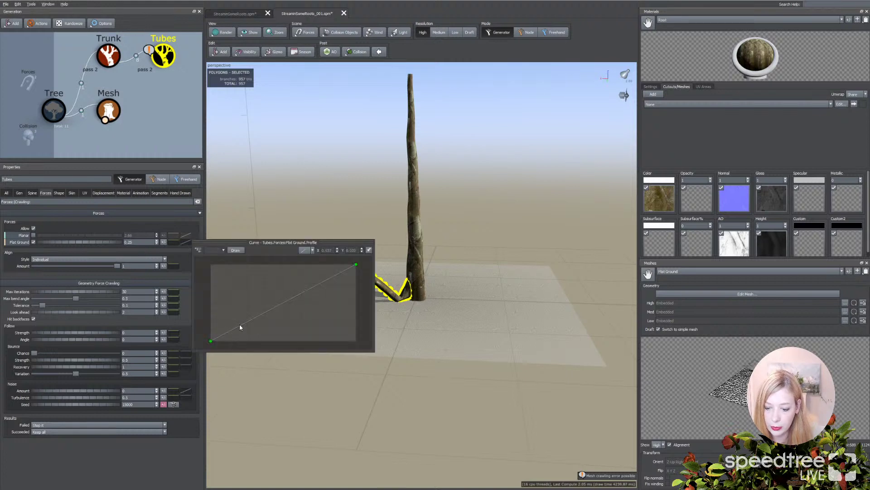
left_click(305, 250)
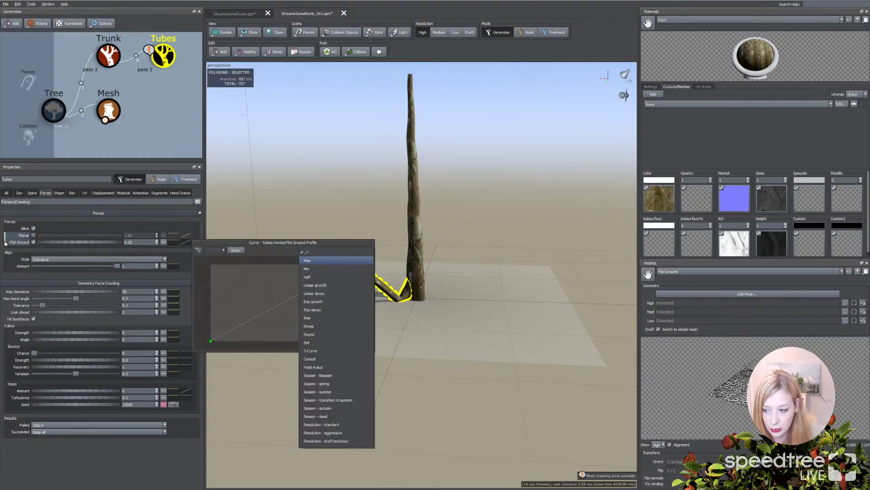
left_click(313, 261)
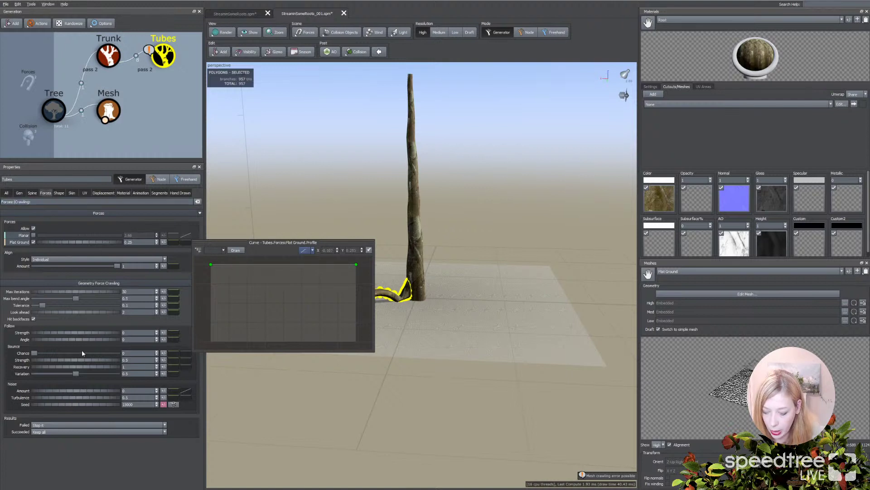
left_click(372, 374)
left_click_drag(391, 298, 375, 336)
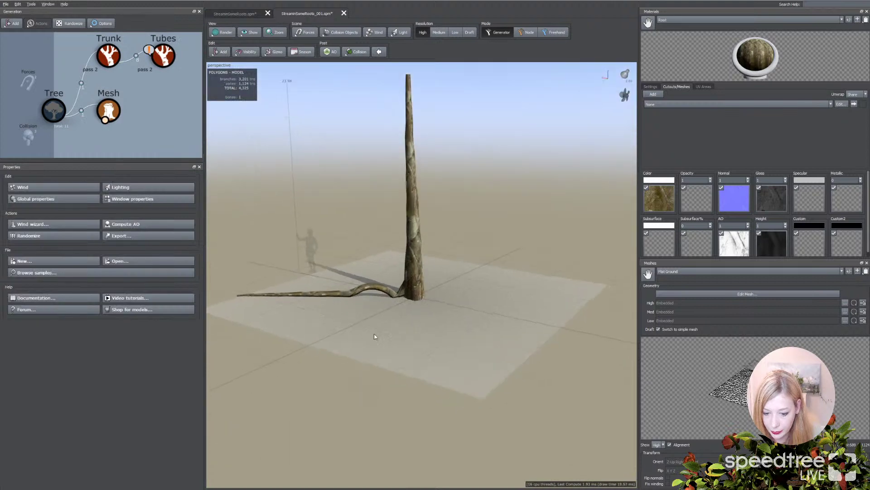
Set the Tubes generator's Last boundary to 0.11 so that roots grow around the trunk
left_click(398, 294)
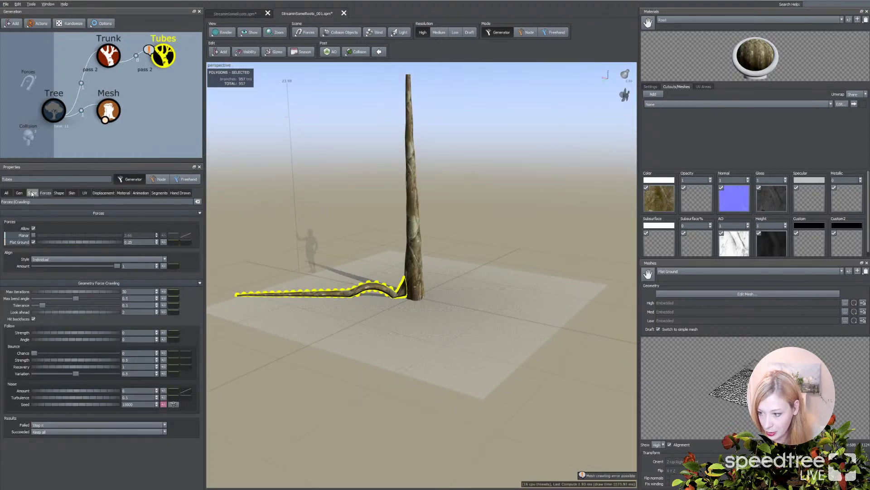
left_click(19, 193)
left_click_drag(89, 334, 101, 336)
left_click_drag(344, 344, 377, 347)
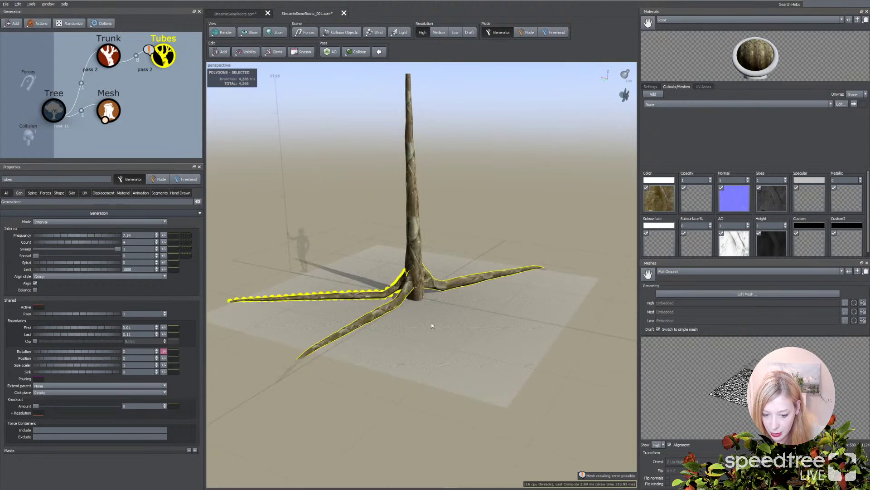
left_click_drag(431, 324, 412, 278)
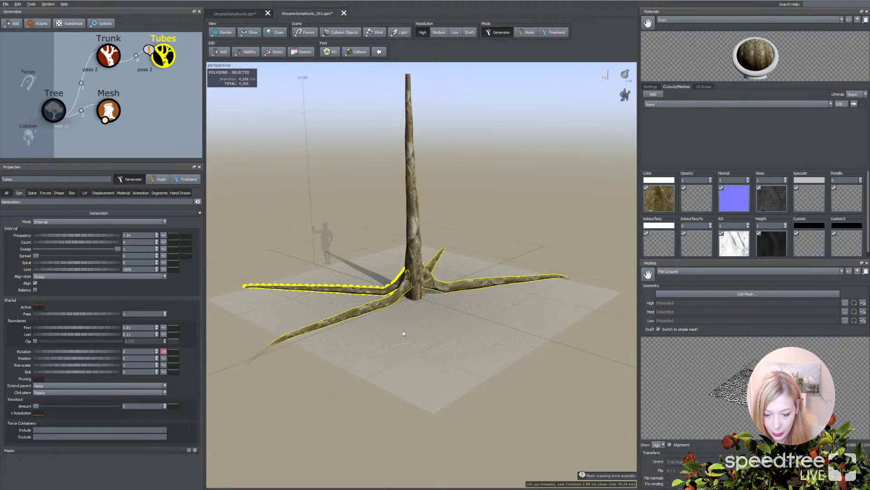
mouse_move(376, 338)
left_mouse_down()
mouse_move(352, 341)
mouse_move(381, 339)
left_mouse_up()
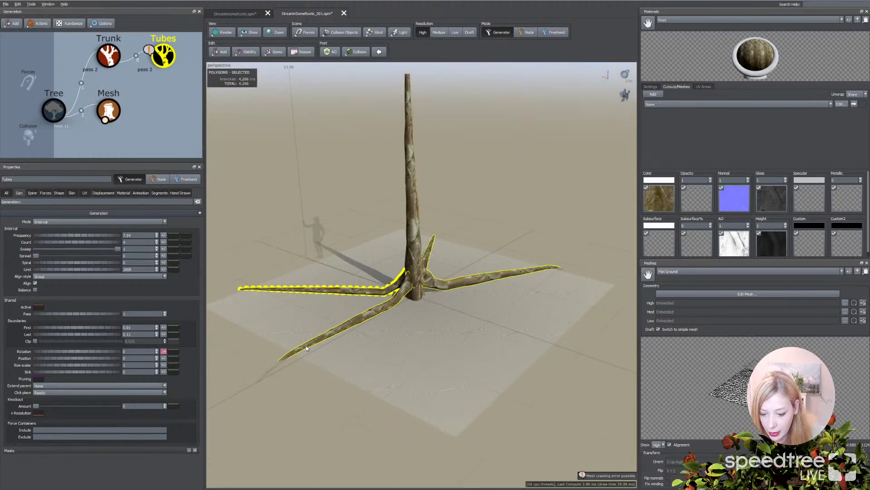
Try adding late noise to the spine of the Tubes generator
left_click(31, 193)
scroll(53, 395, "down", 5)
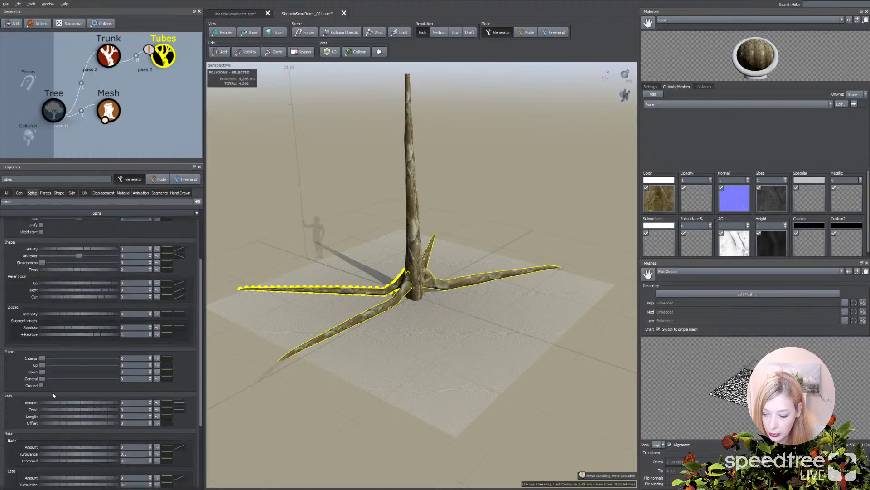
scroll(53, 396, "down", 4)
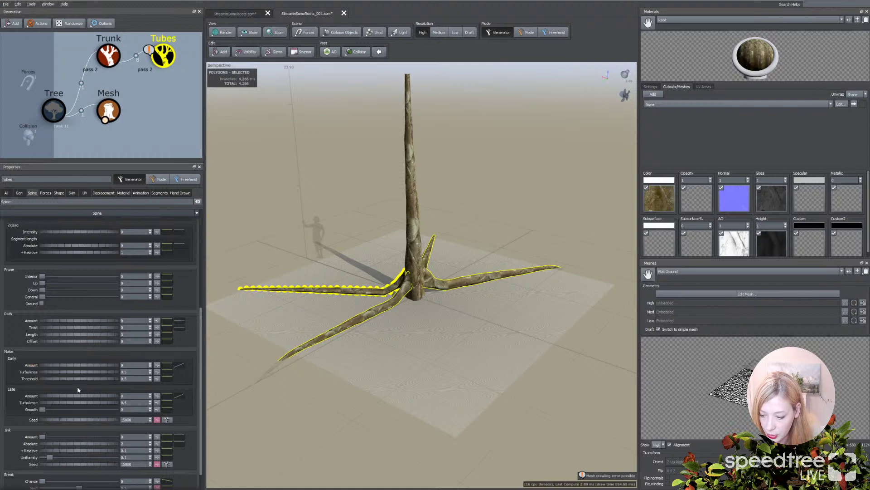
mouse_move(75, 397)
left_mouse_down()
mouse_move(95, 399)
mouse_move(64, 400)
left_mouse_up()
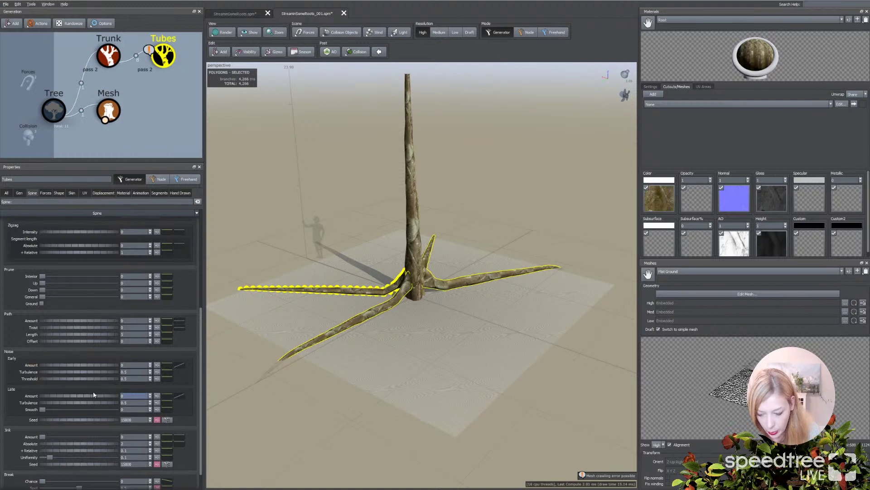
Set the Follow strength in the Tubes generator's geometry force crawling settings to 0.17
left_click(45, 193)
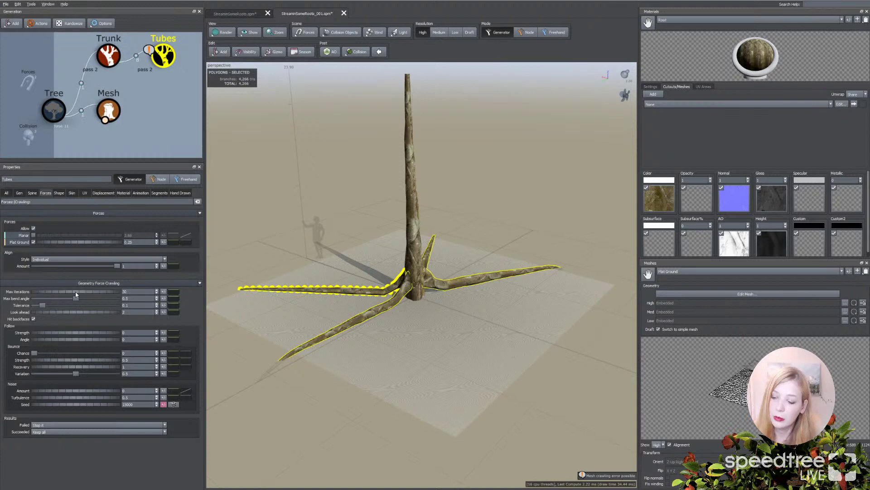
left_click(133, 292)
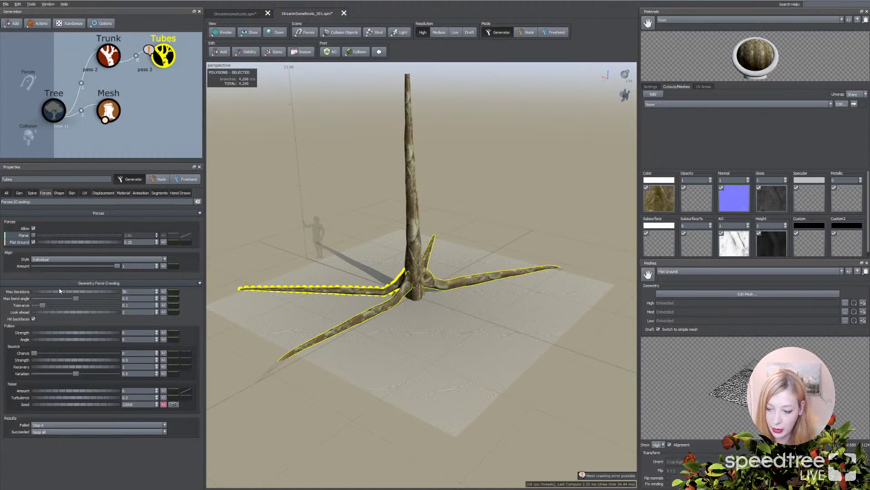
left_click(127, 292)
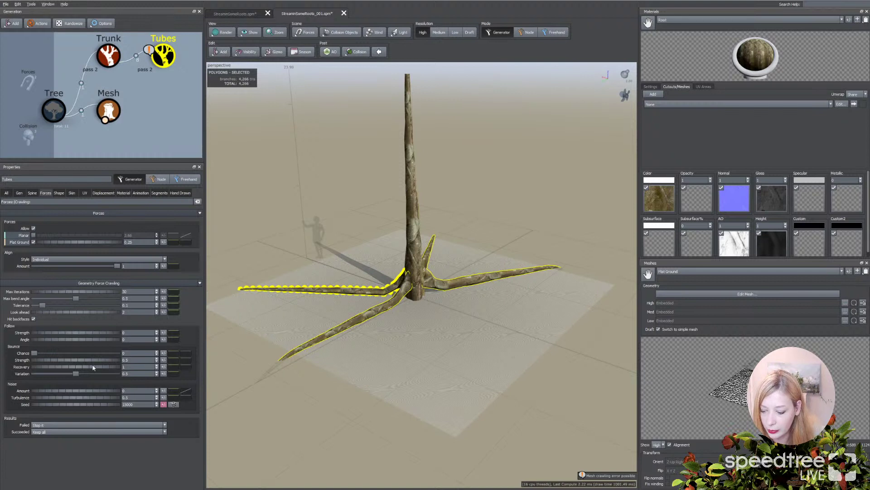
left_click(61, 336)
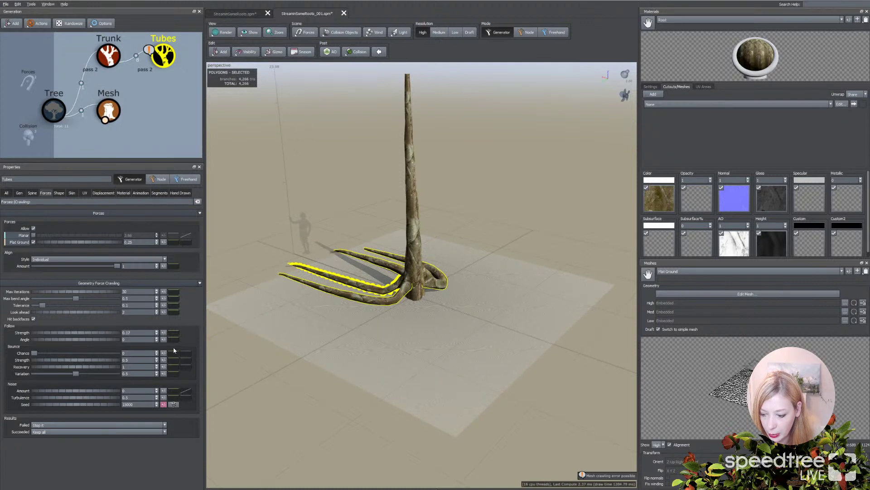
Add random variance to the crawling Follow angle and reduce the Follow strength to 0.07
left_click(164, 339)
left_click_drag(203, 352, 421, 355)
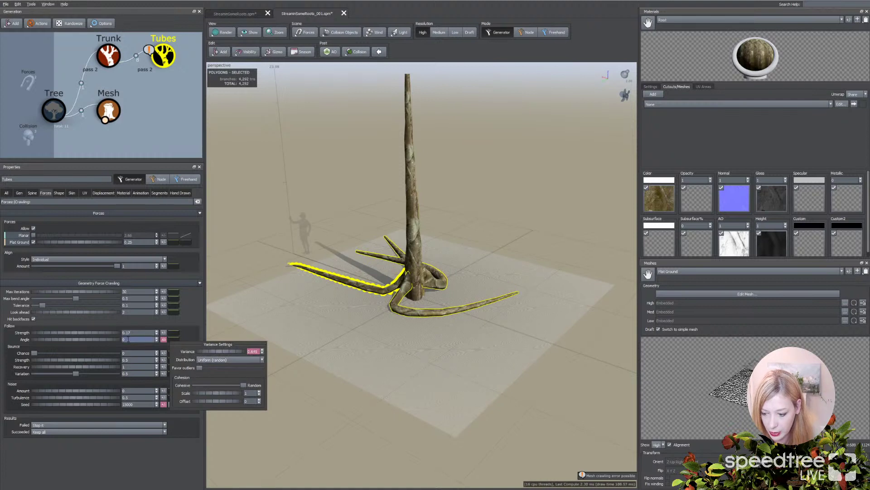
left_click(108, 334)
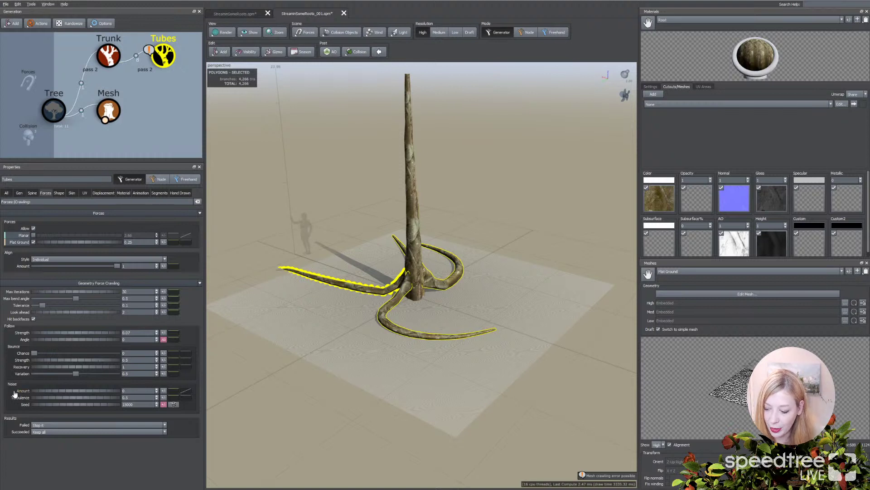
Set the Tubes generator's crawling noise Amount to 2.96 and Turbulence to 32.07
left_click(51, 392)
left_click_drag(50, 393, 71, 393)
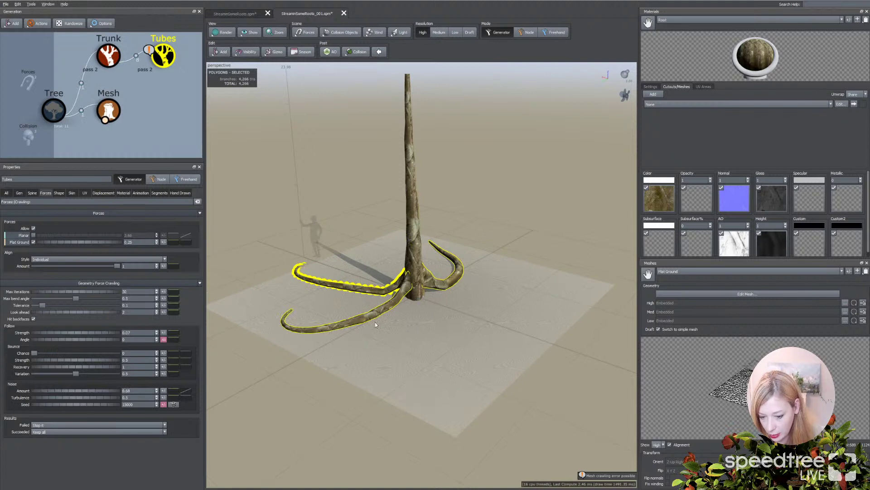
left_click_drag(74, 399, 391, 396)
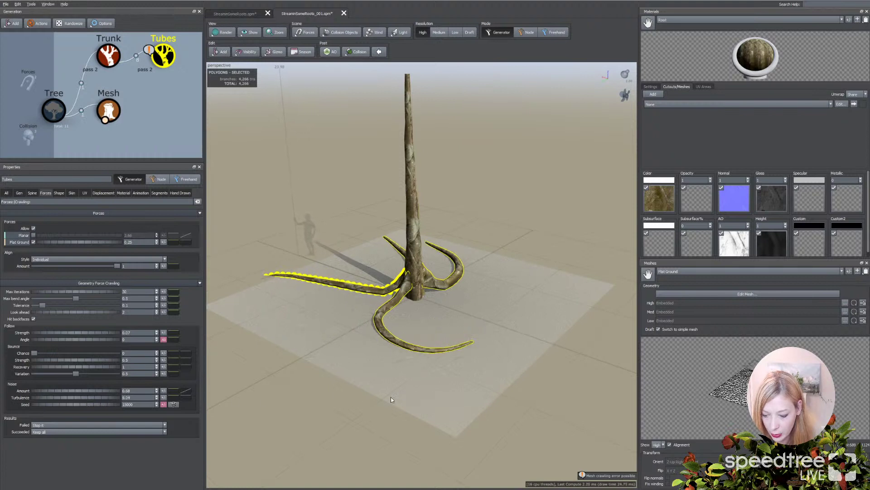
left_click_drag(65, 391, 161, 394)
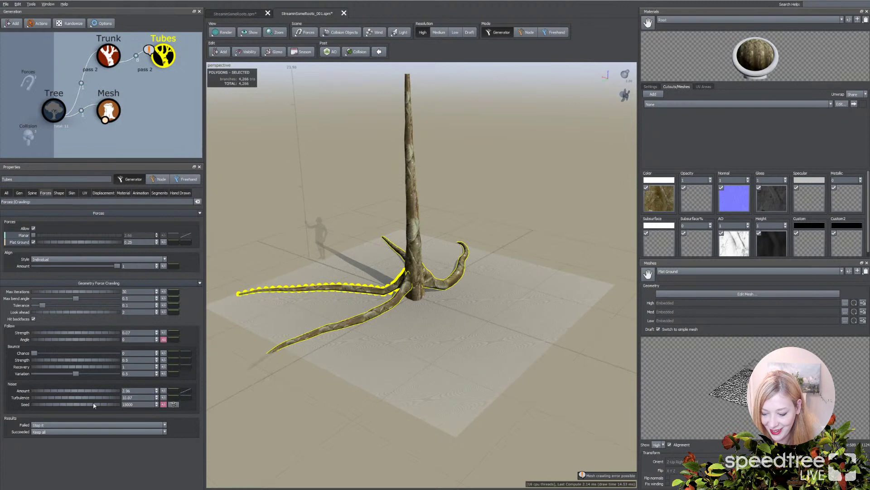
Add variance to the crawling noise Turbulence and inspect the roots from several sides
left_click(162, 398)
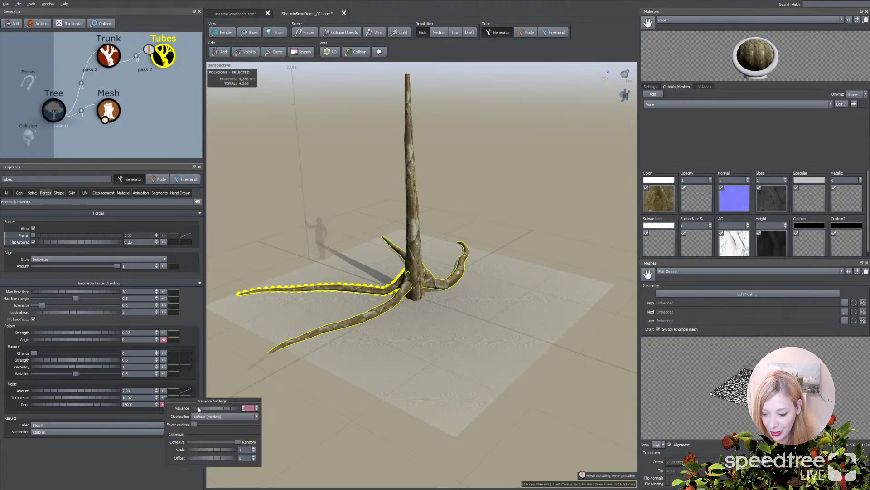
left_click_drag(375, 376, 393, 299)
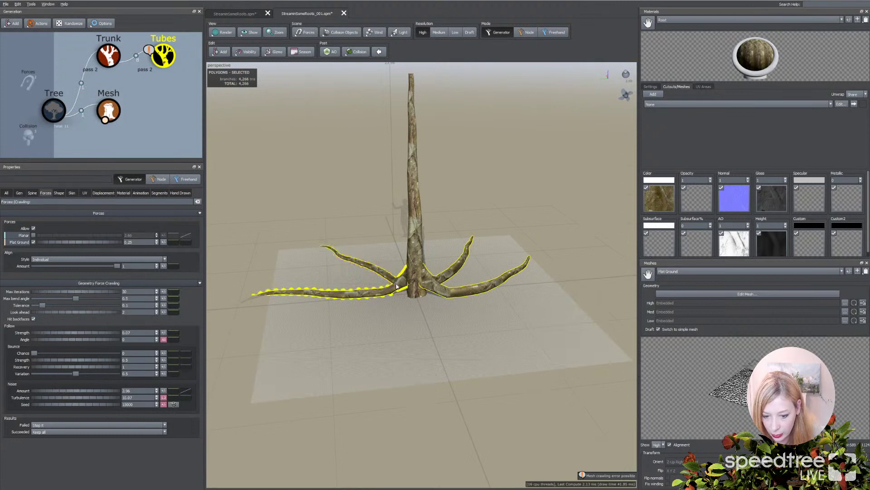
left_click_drag(258, 350, 393, 270)
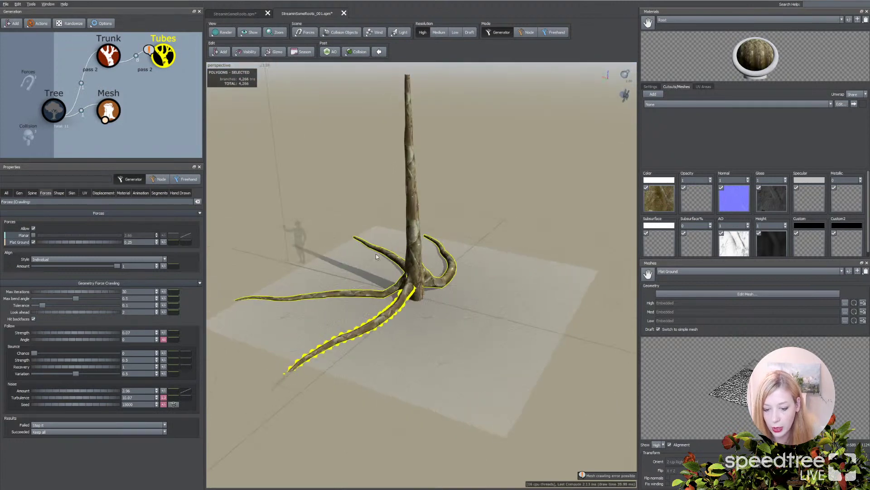
left_click_drag(510, 411, 525, 423)
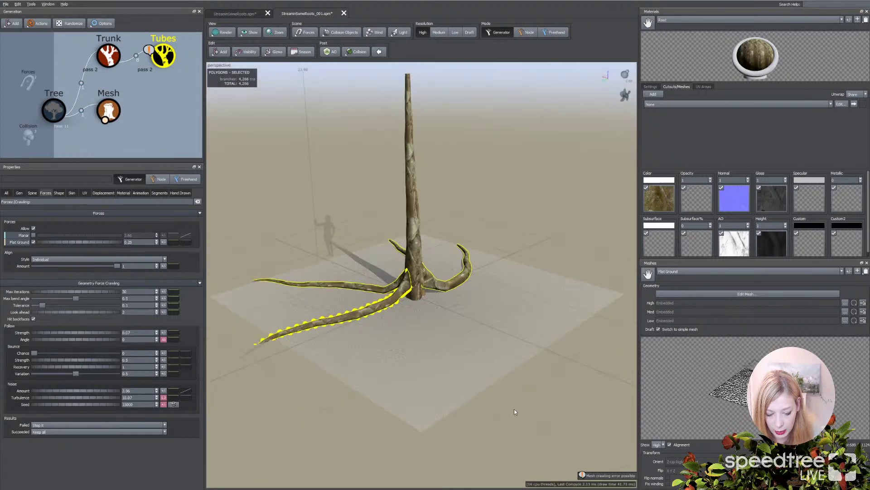
Deselect the Tubes generator and examine from low and high angles how the roots spread across the ground mesh
mouse_move(397, 306)
left_mouse_down()
mouse_move(374, 293)
mouse_move(401, 308)
mouse_move(390, 298)
mouse_move(390, 306)
left_mouse_up()
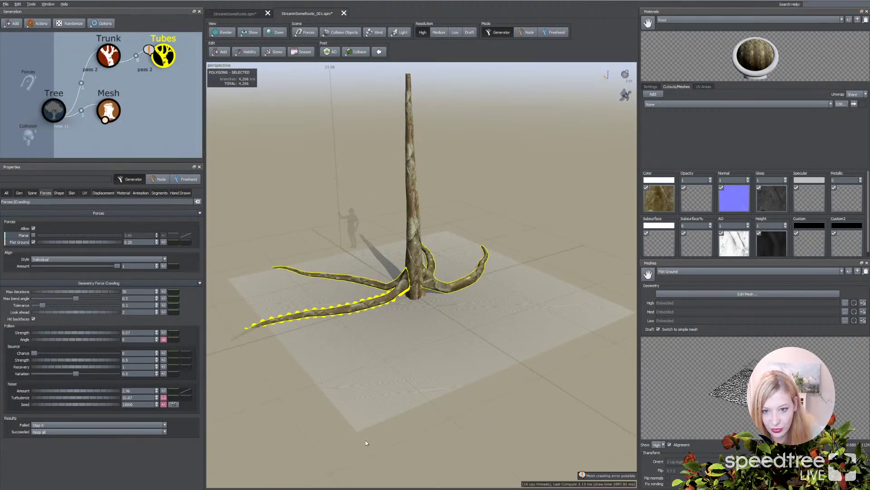
left_click_drag(352, 437, 392, 309)
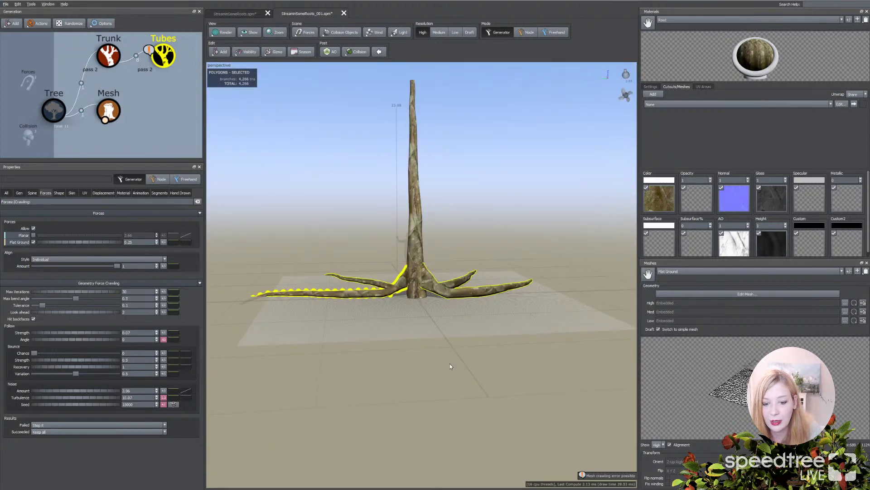
left_click(408, 332)
scroll(341, 228, "down", 2)
left_click_drag(339, 227, 412, 318)
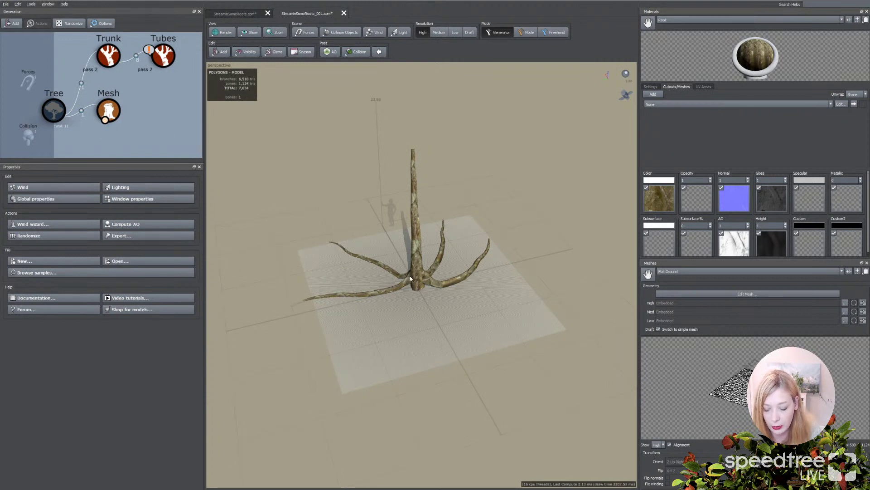
Examine the roots crawling over the mossy ground in the finished example tree file, and return to the working file
left_click(235, 13)
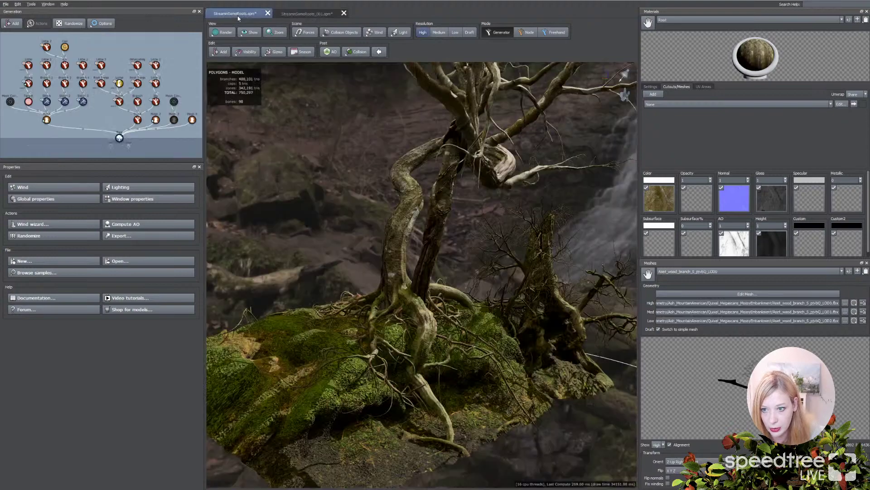
mouse_move(431, 364)
left_mouse_down()
mouse_move(299, 361)
mouse_move(435, 366)
left_mouse_up()
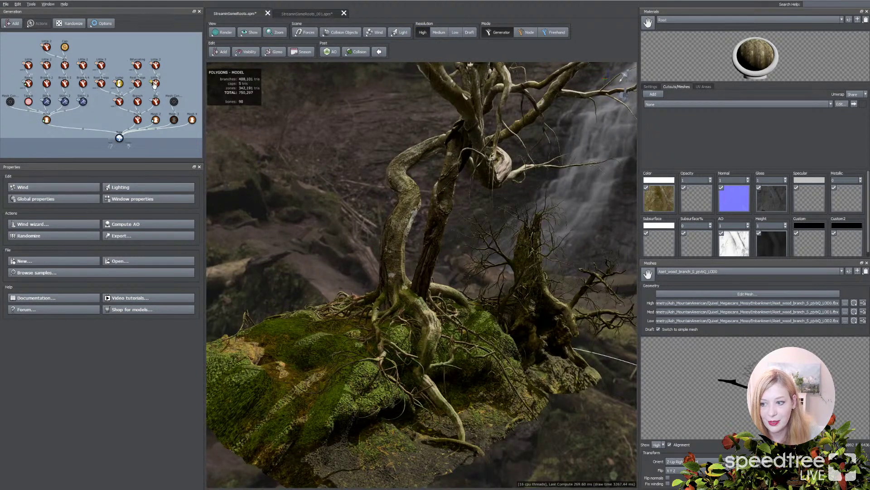
left_click(285, 15)
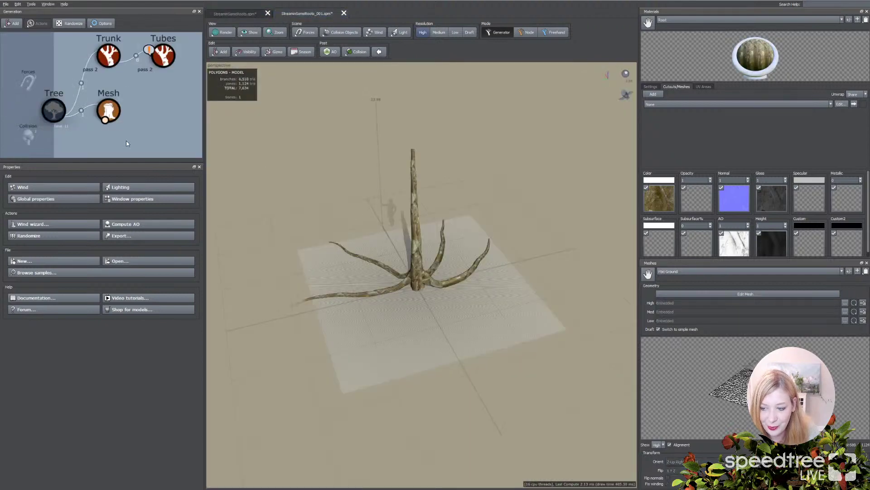
Delete the Trunk, Tubes and Mesh generators so that only the Tree generator remains
left_click_drag(77, 40, 194, 160)
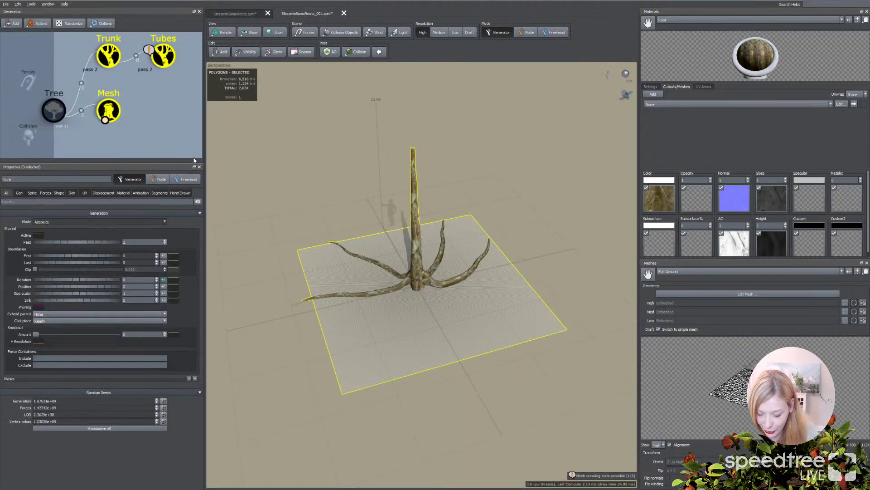
key("Delete")
left_click_drag(62, 62, 160, 91)
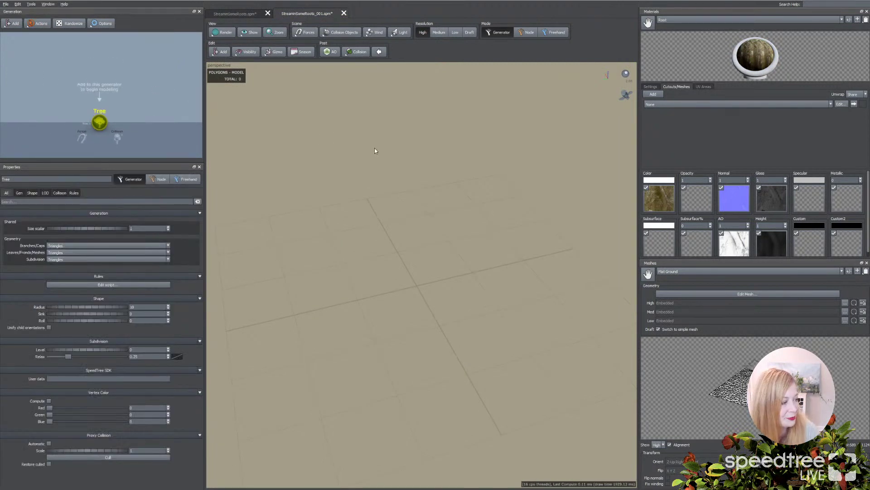
Add a photogrammetry Mesh generator to the Tree generator
left_click(220, 52)
mouse_move(235, 175)
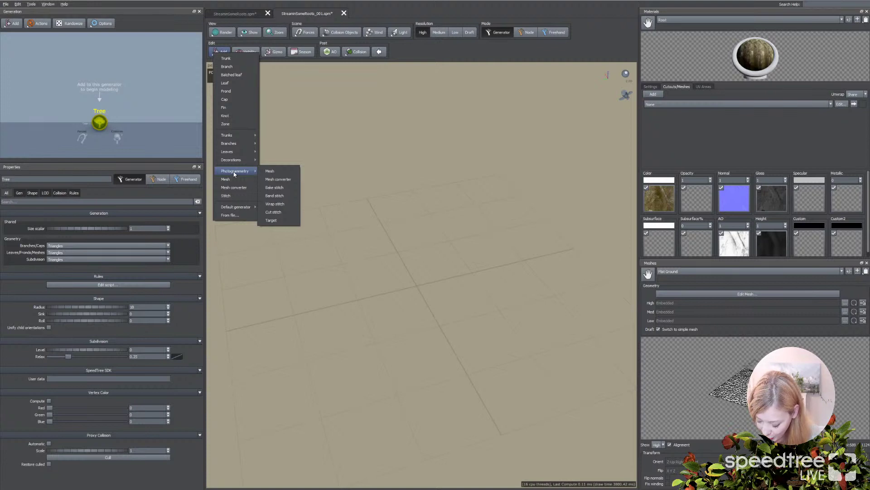
left_click(269, 171)
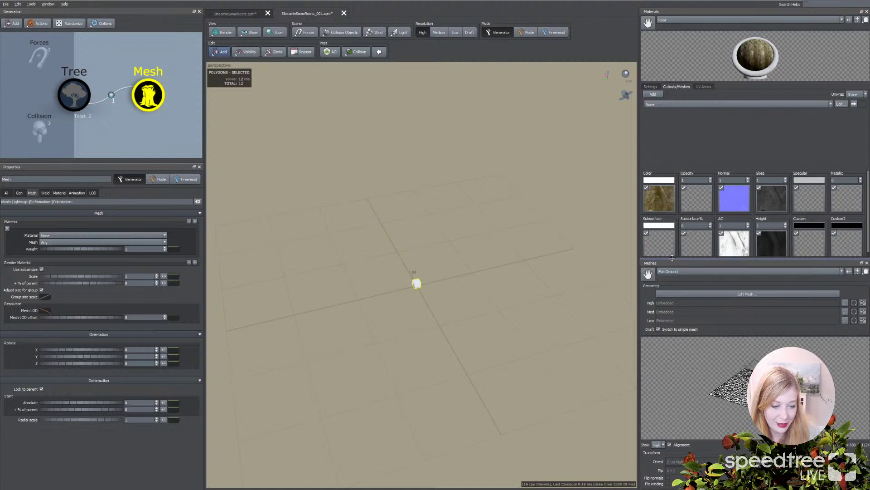
Bring up the Twisted Trunk Base mesh asset and the Twisted Tree Trunk material for preview
left_click(712, 274)
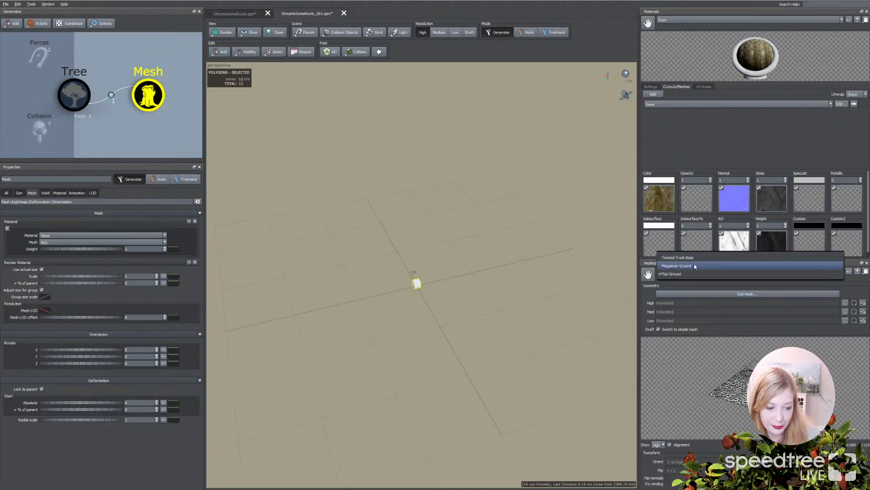
left_click(678, 257)
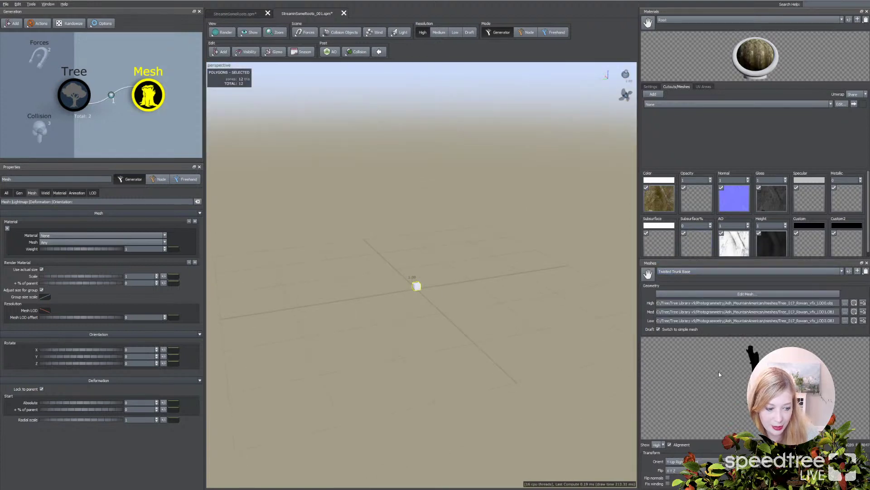
left_click(682, 19)
left_click(680, 13)
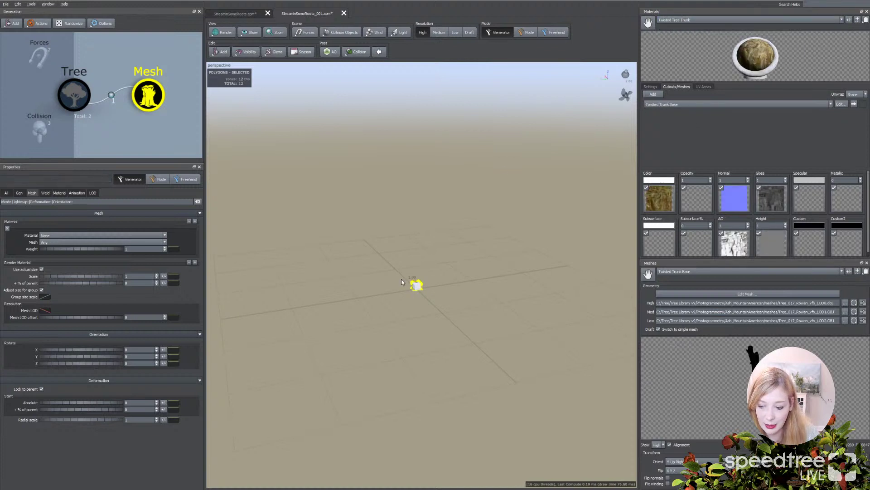
Assign the Twisted Tree Trunk material to the Mesh generator and check the trunk's base
left_click(59, 193)
left_click(67, 236)
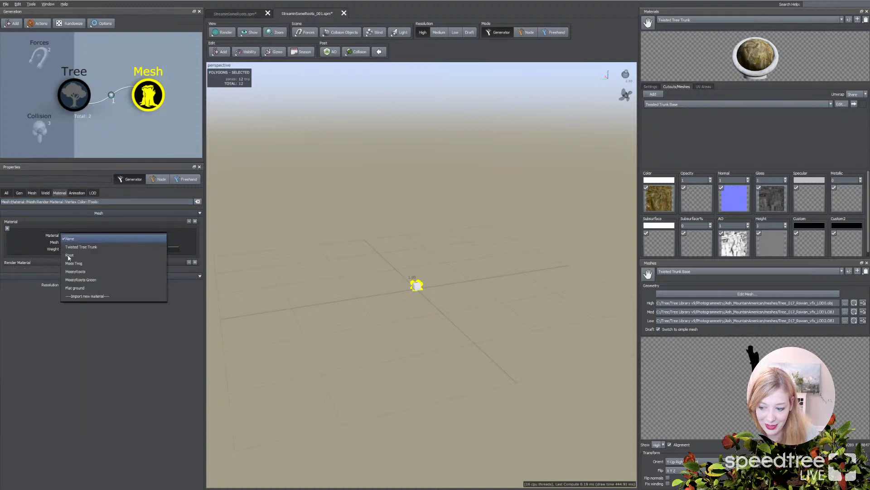
left_click(84, 248)
scroll(296, 300, "down", 5)
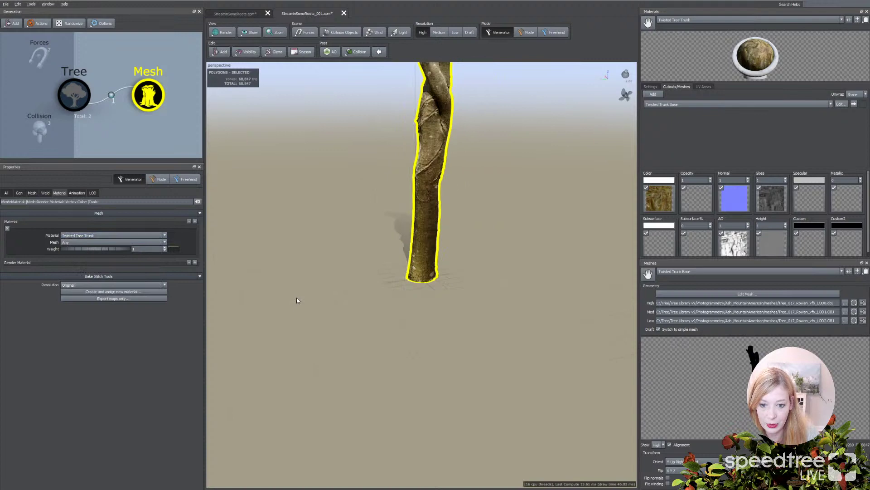
scroll(297, 300, "up", 5)
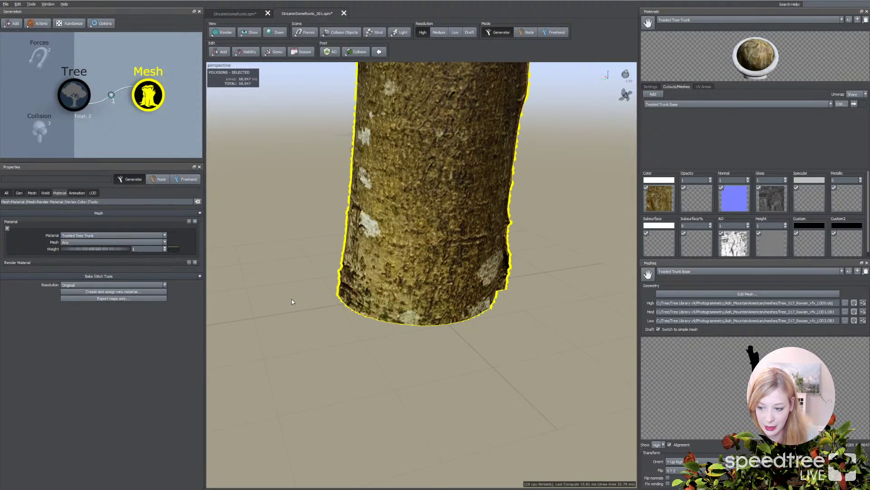
Set the trunk mesh's scale to 0.04, judging its size against the human reference figure
left_click(32, 193)
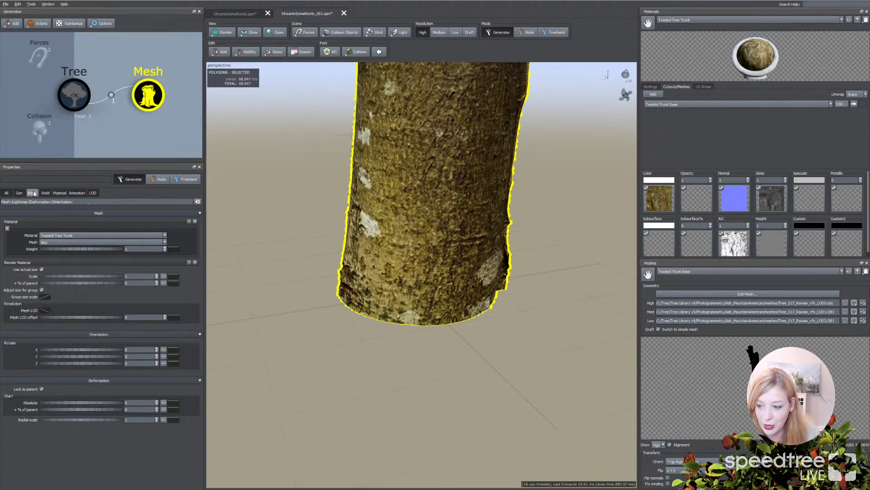
left_click_drag(121, 279, 90, 278)
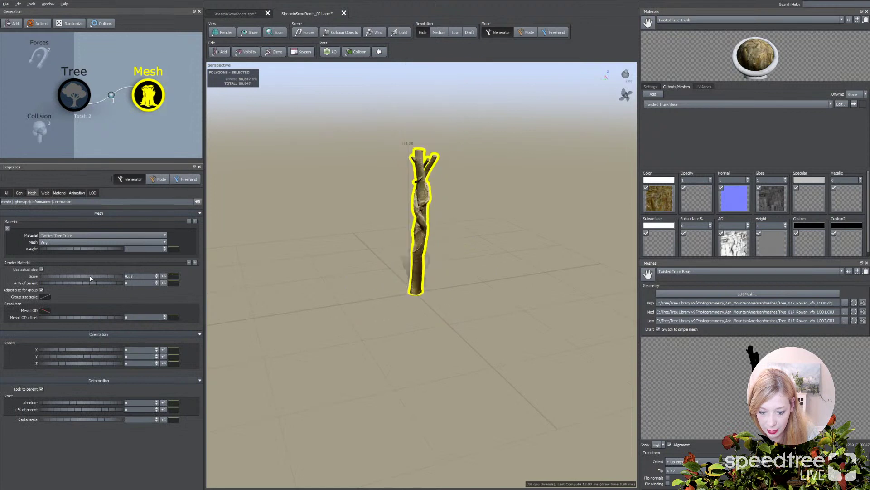
left_click_drag(298, 301, 268, 292)
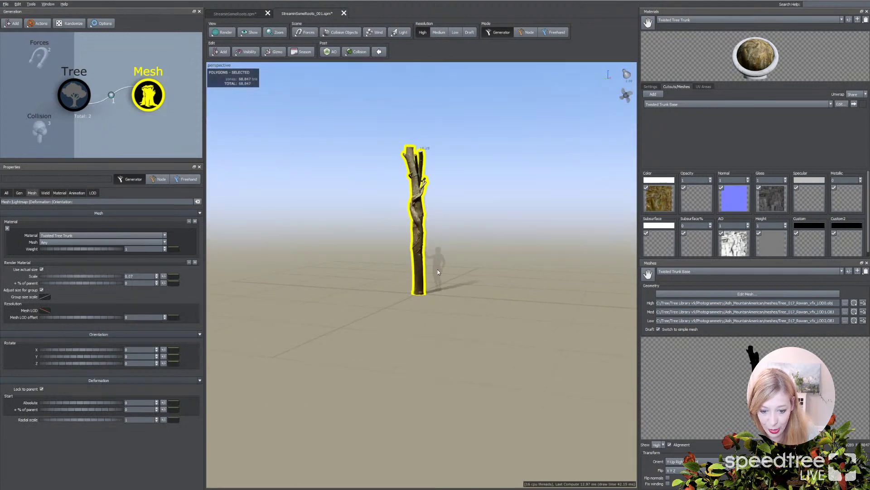
left_click_drag(97, 277, 95, 277)
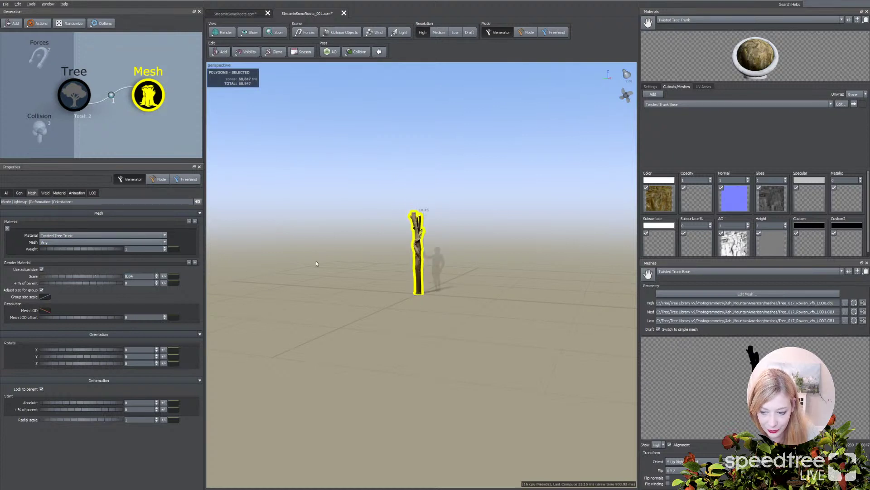
left_click(333, 266)
scroll(333, 268, "up", 3)
middle_click_drag(330, 288, 330, 296)
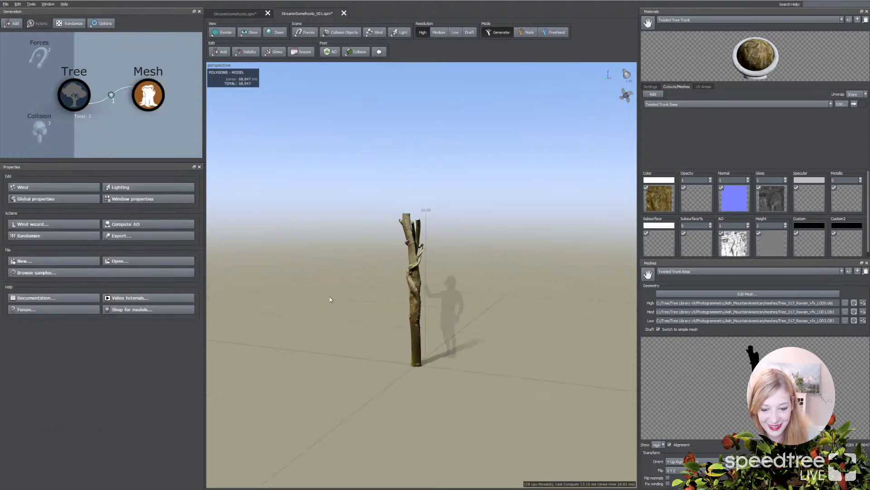
scroll(330, 296, "up", 4)
mouse_move(331, 295)
left_mouse_down()
mouse_move(341, 286)
mouse_move(377, 317)
left_mouse_up()
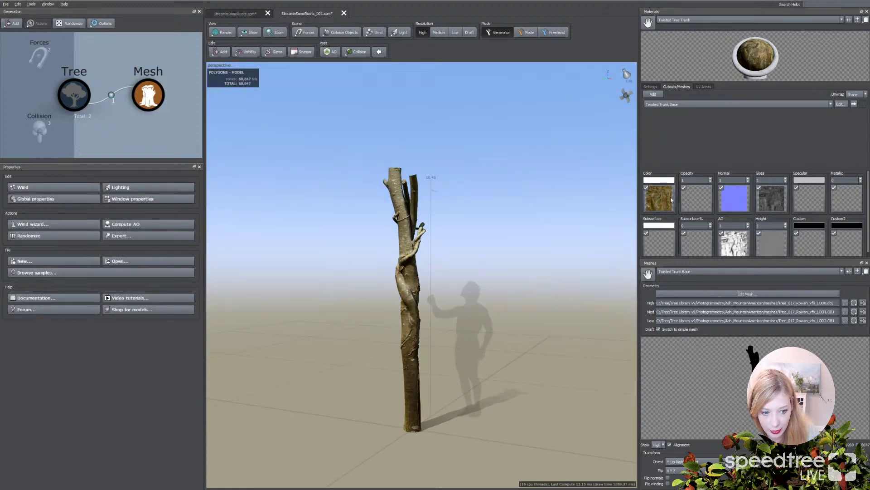
left_click_drag(386, 435, 392, 435)
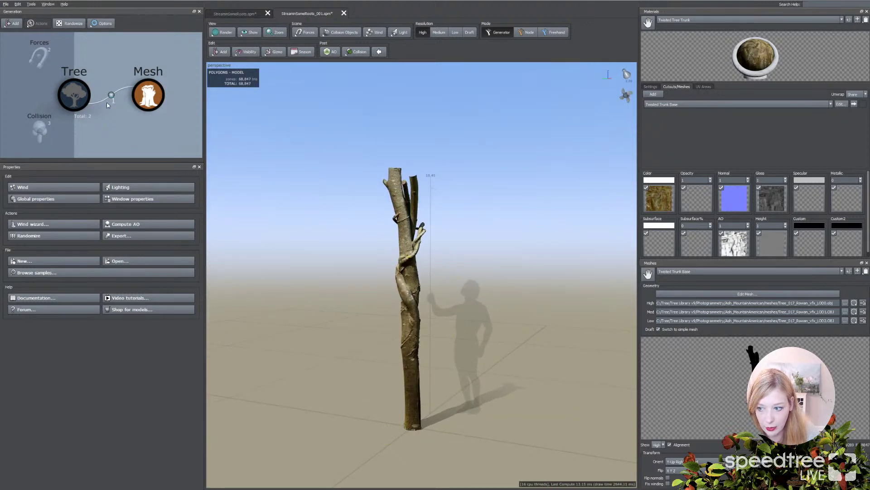
Add a second Mesh generator to the Tree generator and select it at the trunk's base
left_click(74, 95)
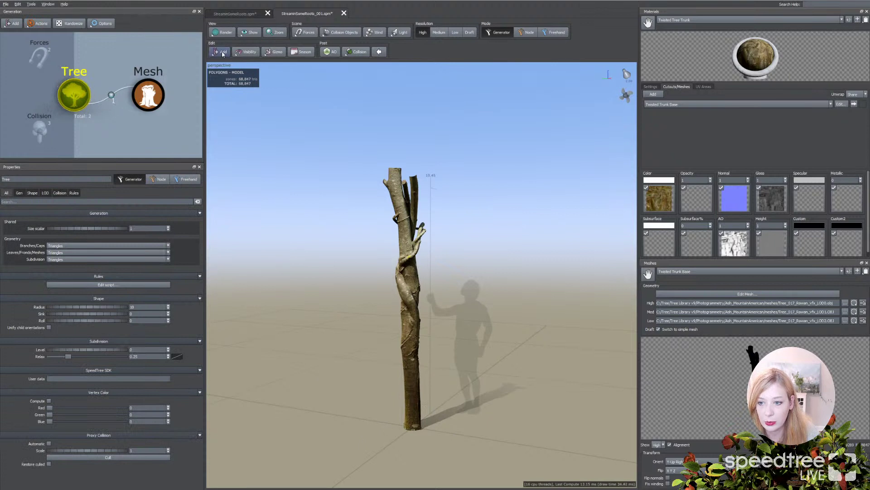
left_click(221, 53)
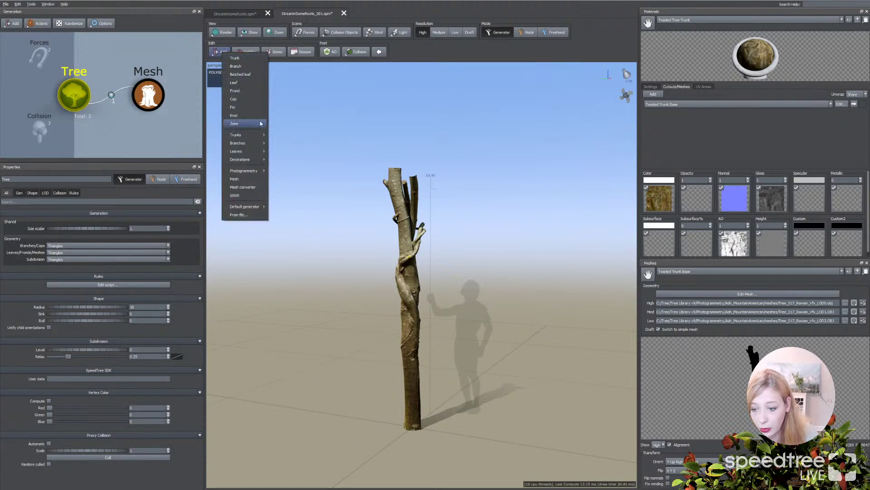
mouse_move(248, 136)
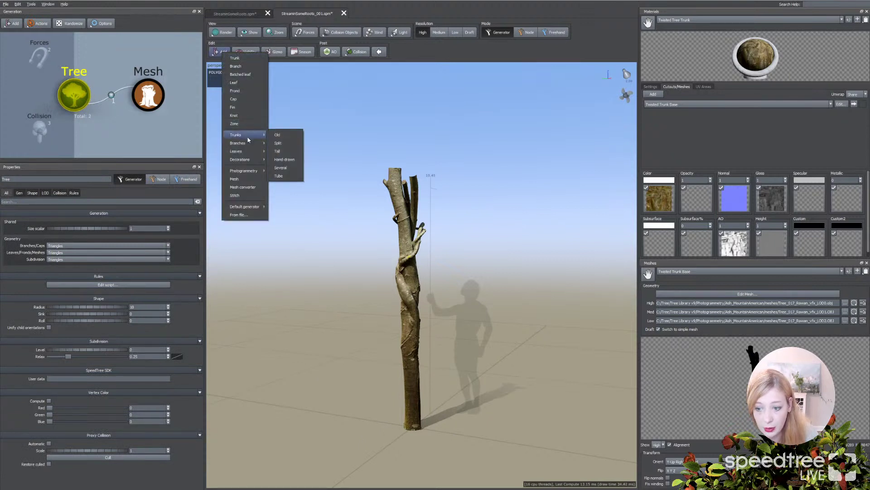
left_click(244, 180)
left_click(415, 426)
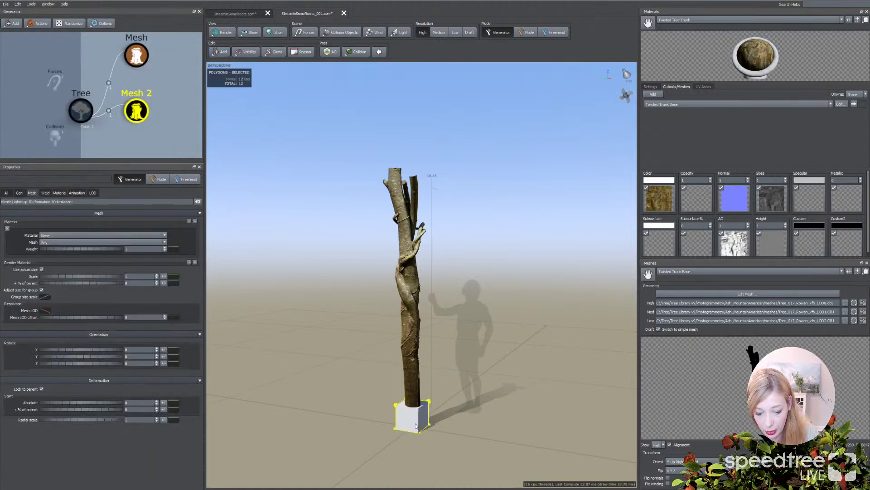
Look through the second Mesh generator's material choices and the model's existing materials for one that suits the ground
left_click(59, 193)
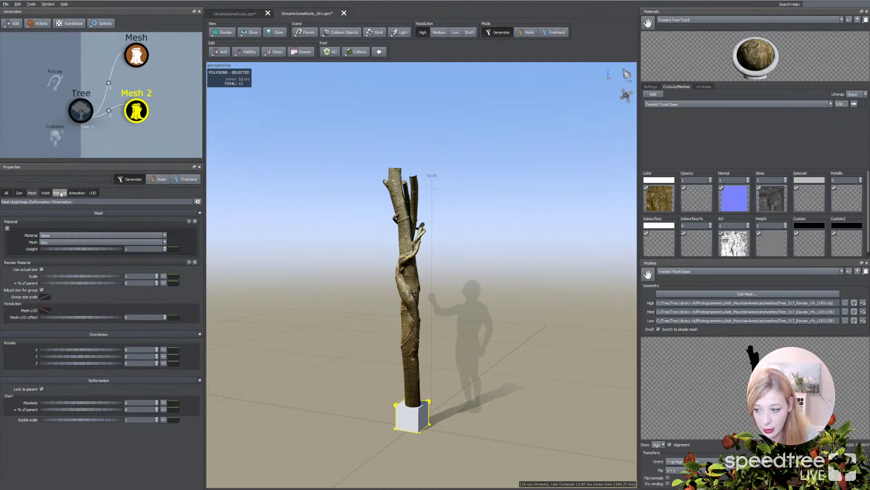
left_click(72, 236)
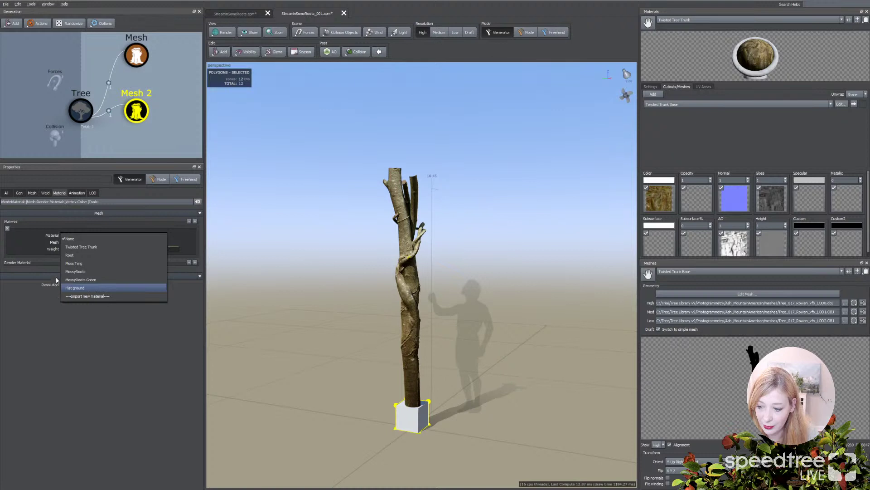
key("Escape")
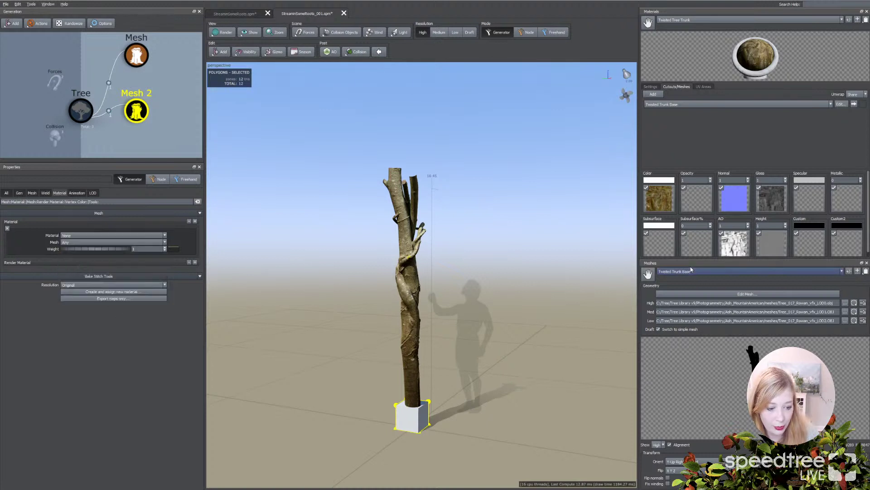
left_click(691, 270)
left_click(701, 20)
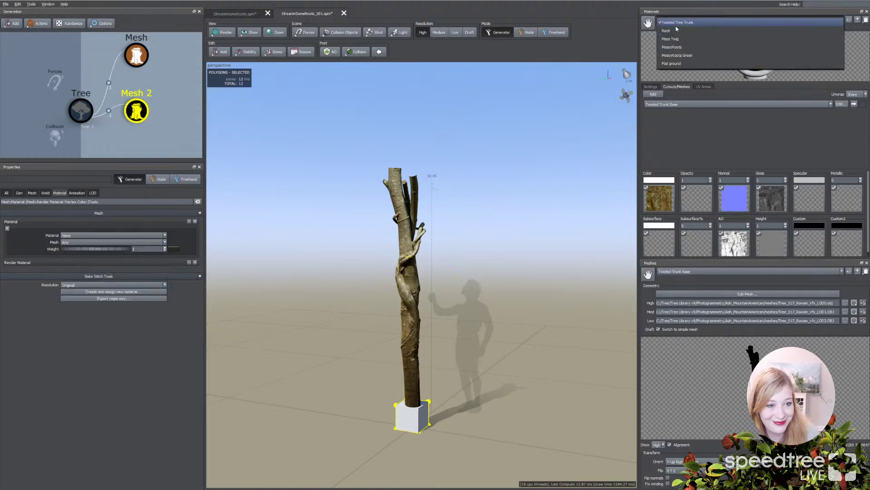
left_click(677, 30)
left_click(683, 21)
left_click(678, 31)
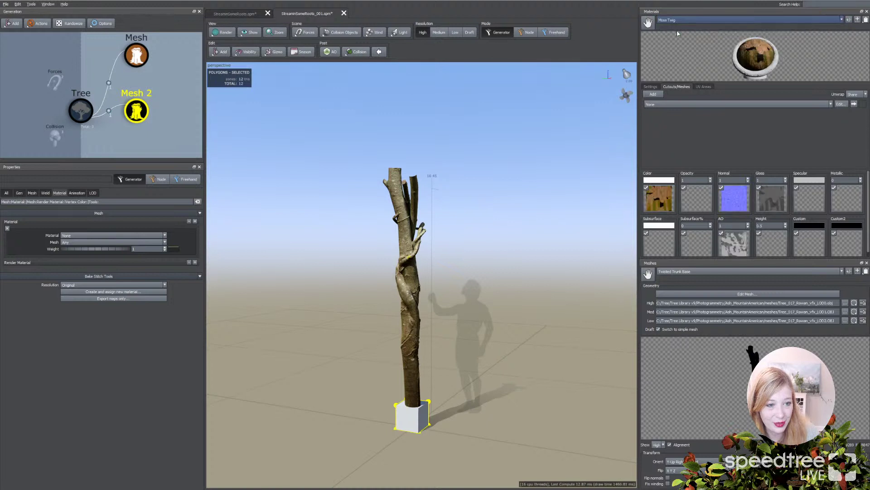
left_click(682, 20)
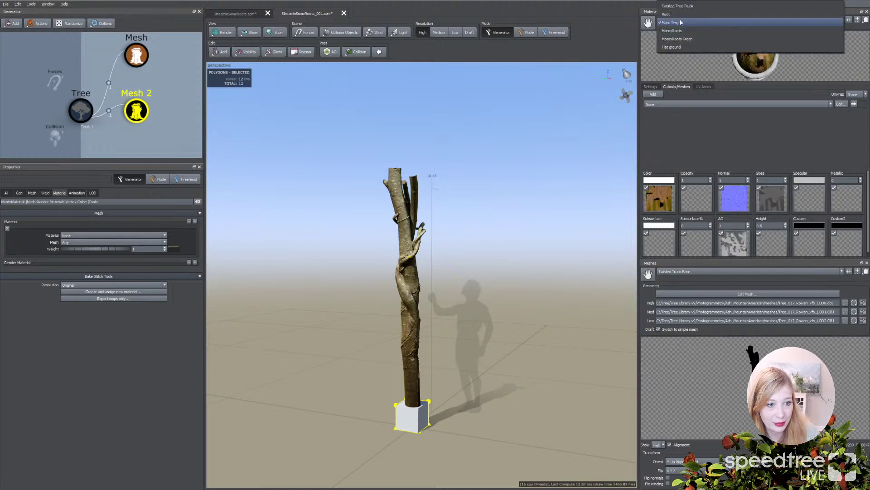
left_click(678, 39)
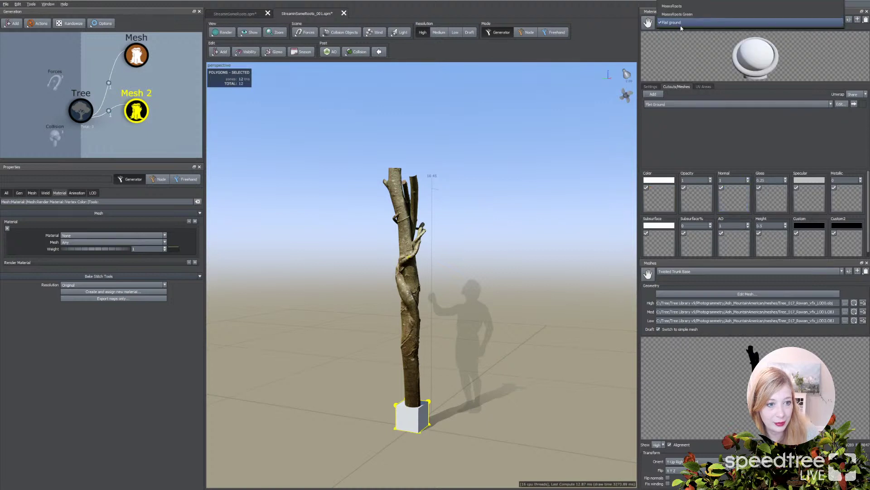
left_click(686, 20)
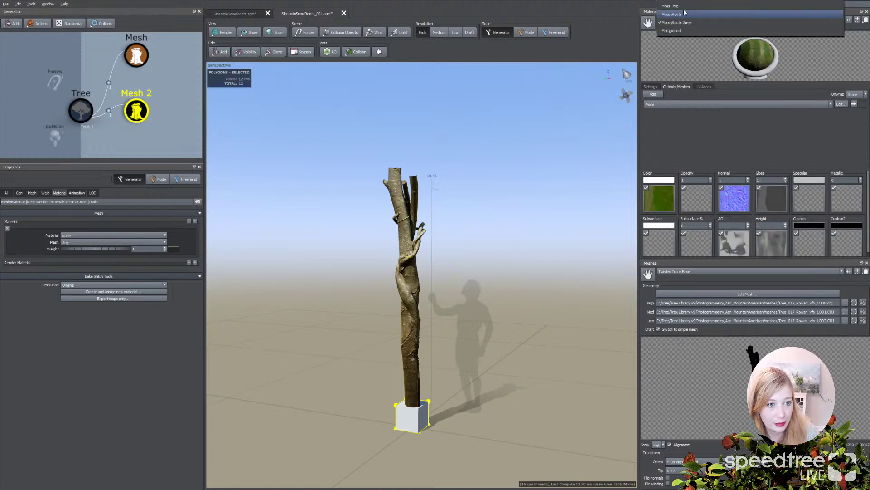
left_click(721, 148)
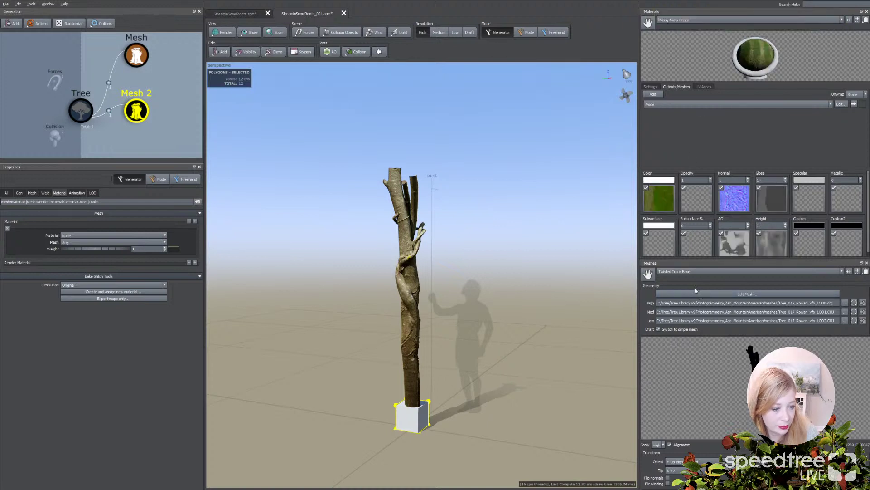
Bring up the Megascan Ground mesh asset and check the Moss Twig, MossyRoots Green and Flat ground materials for a match
left_click(695, 271)
left_click(688, 285)
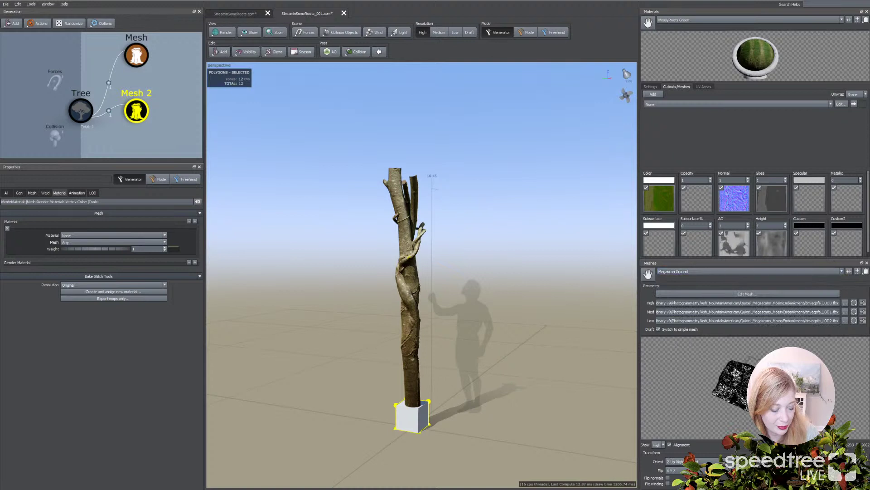
left_click(677, 20)
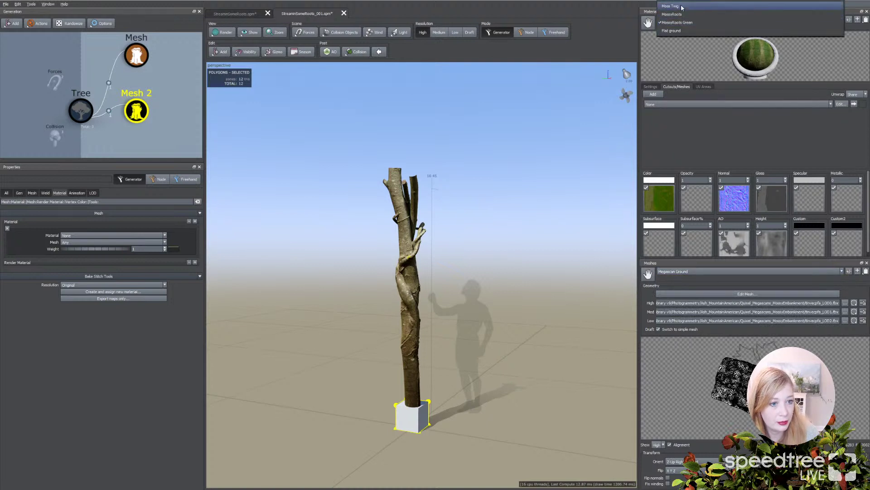
left_click(681, 6)
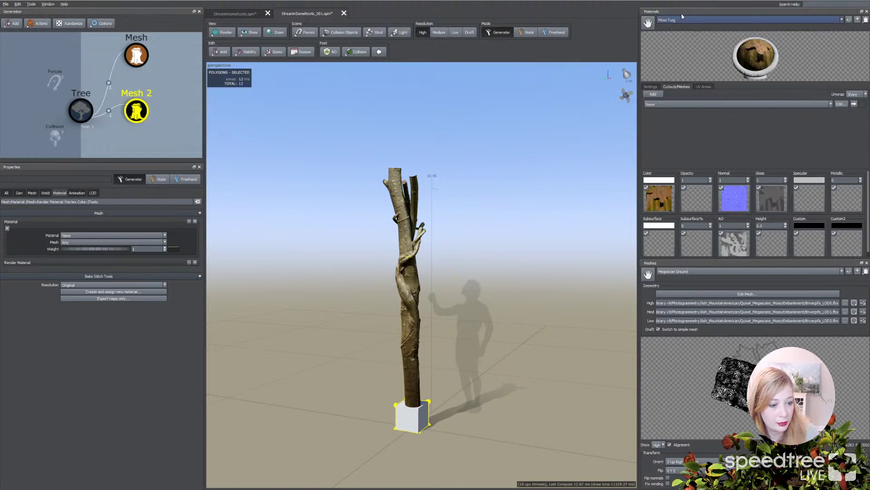
left_click(678, 20)
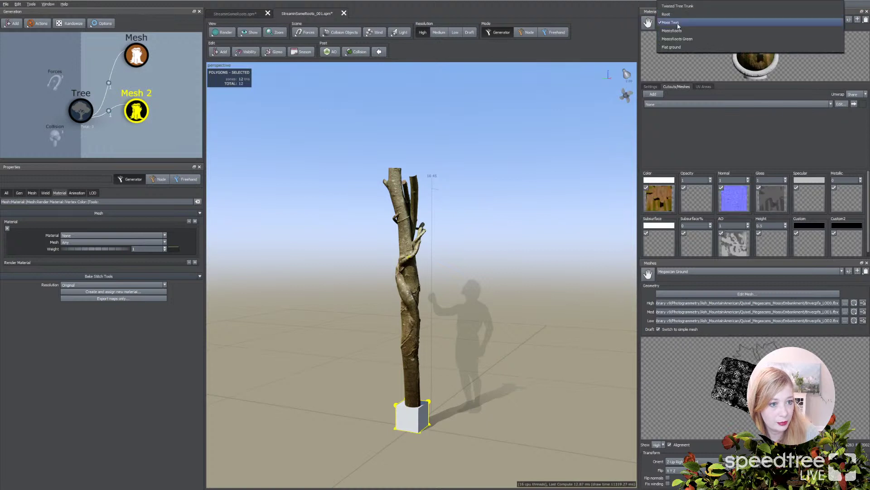
left_click(680, 38)
left_click(677, 20)
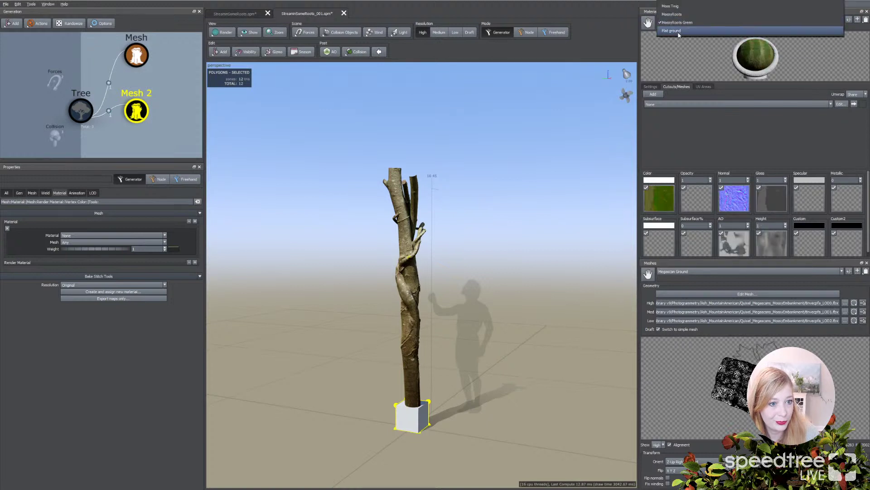
left_click(680, 35)
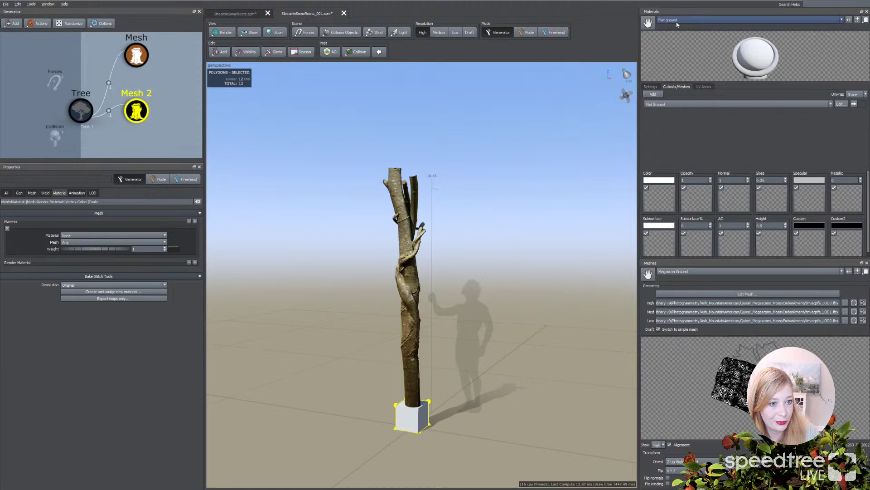
Create a new material from the ground mesh's matching 8K Albedo image in the Quixel_Megascans_MossyEmbankment folder
left_click(857, 20)
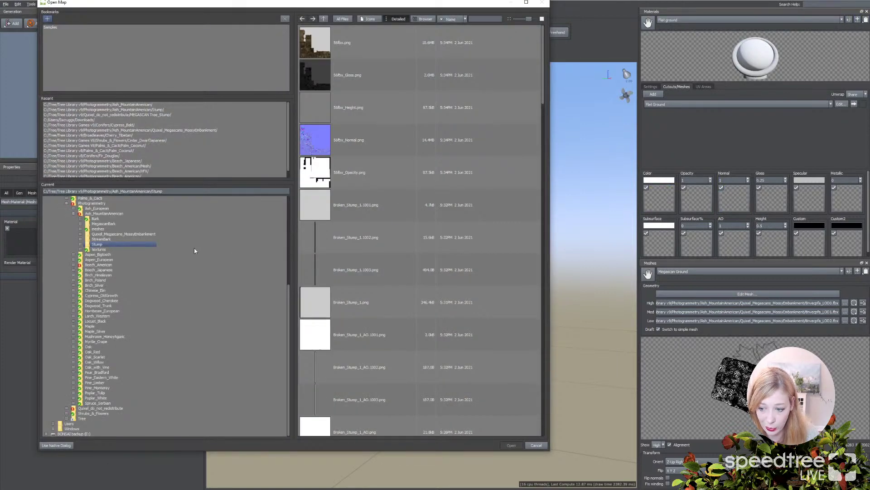
left_click(88, 236)
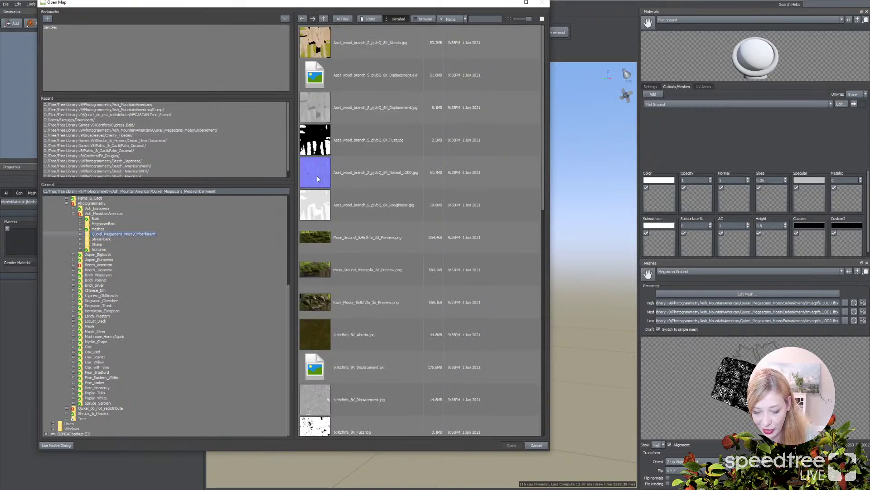
scroll(341, 212, "down", 3)
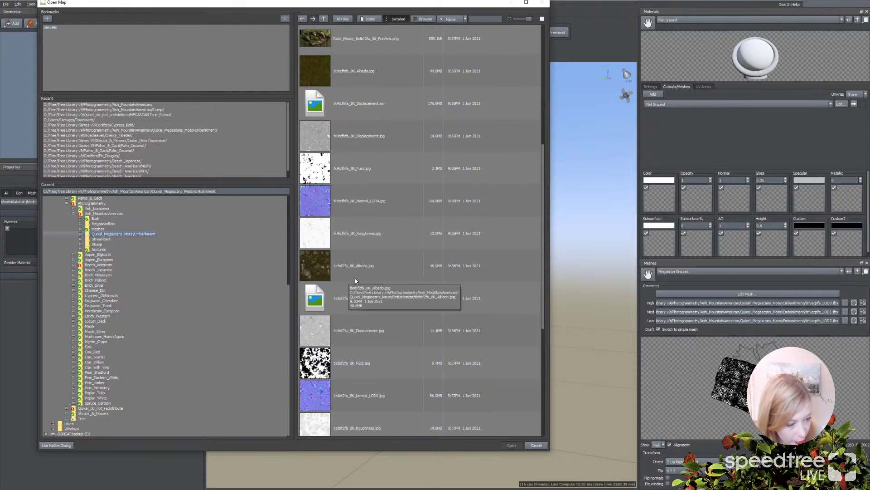
scroll(356, 279, "down", 3)
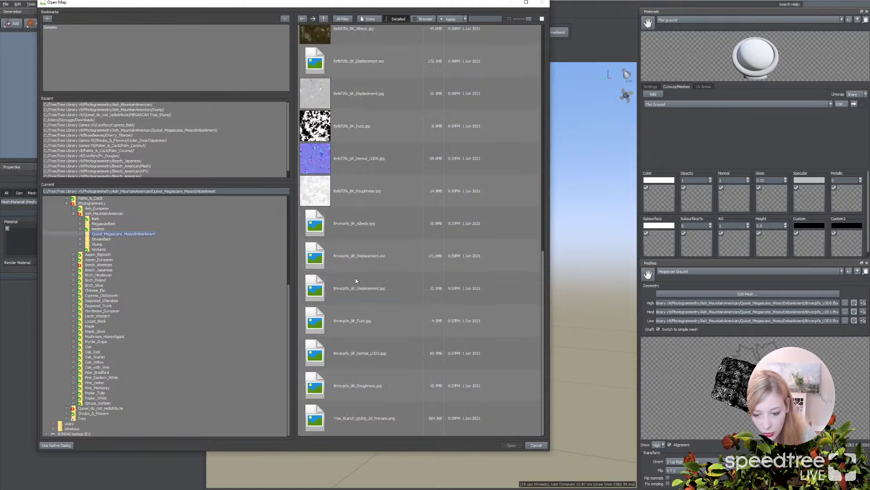
left_click(347, 288)
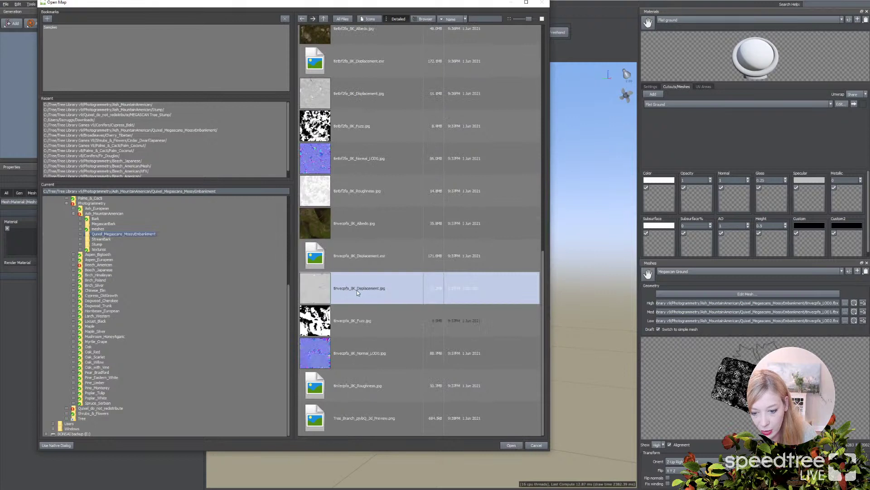
left_click(322, 232)
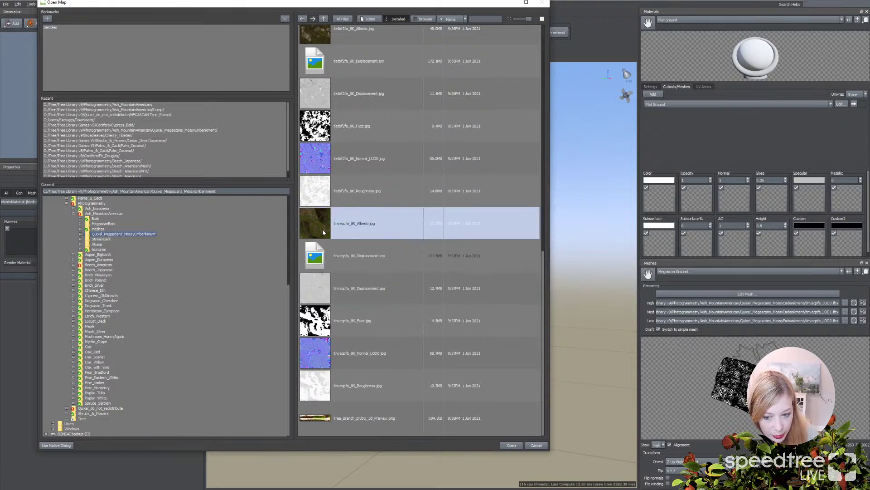
left_click(510, 445)
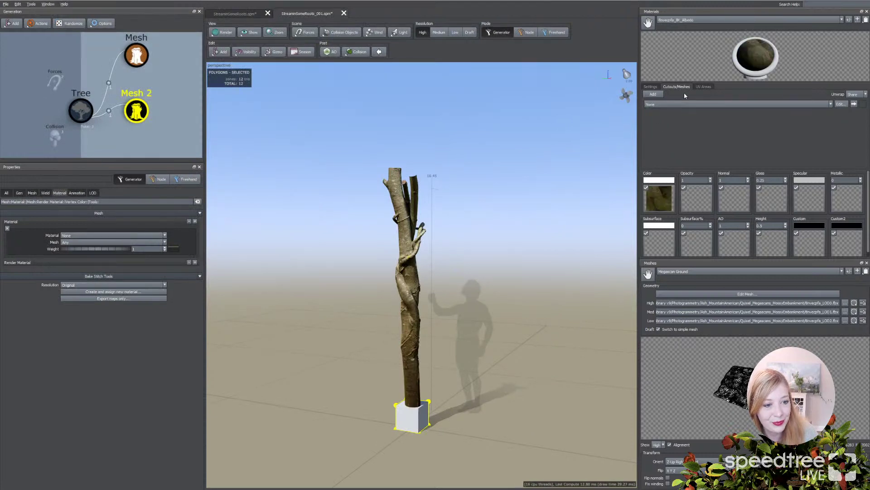
Assign the Megascan Ground mesh to the new material and load the matching 8K Normal_LOD0 image as its normal map
left_click(681, 104)
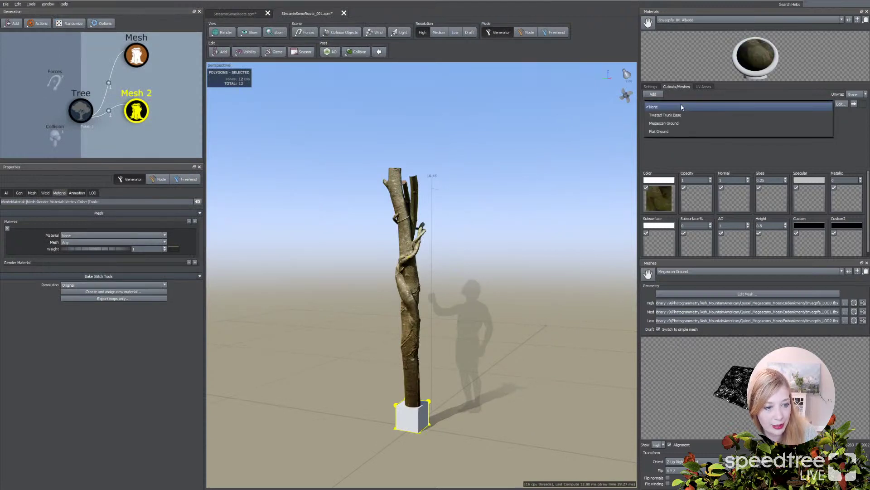
left_click(663, 123)
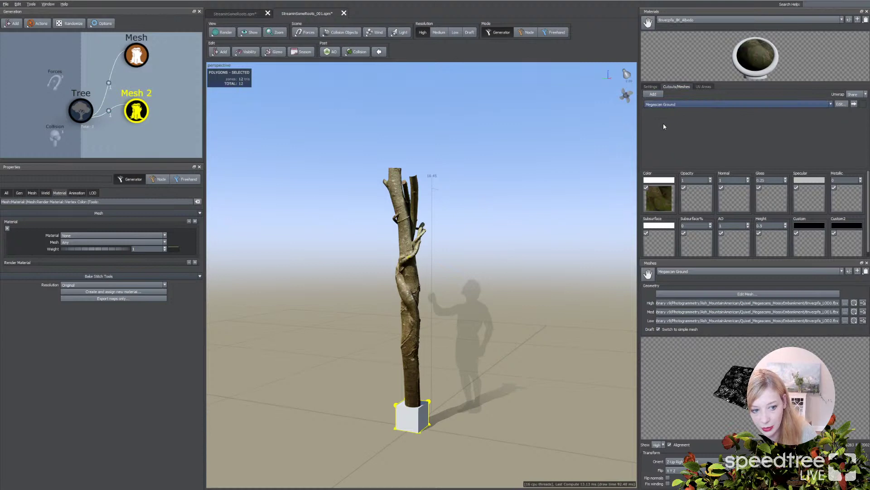
left_click(736, 202)
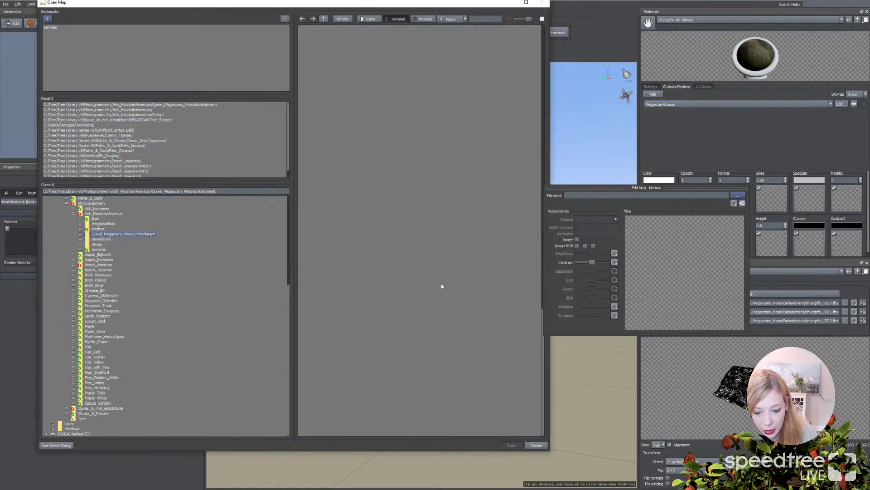
double_click(370, 336)
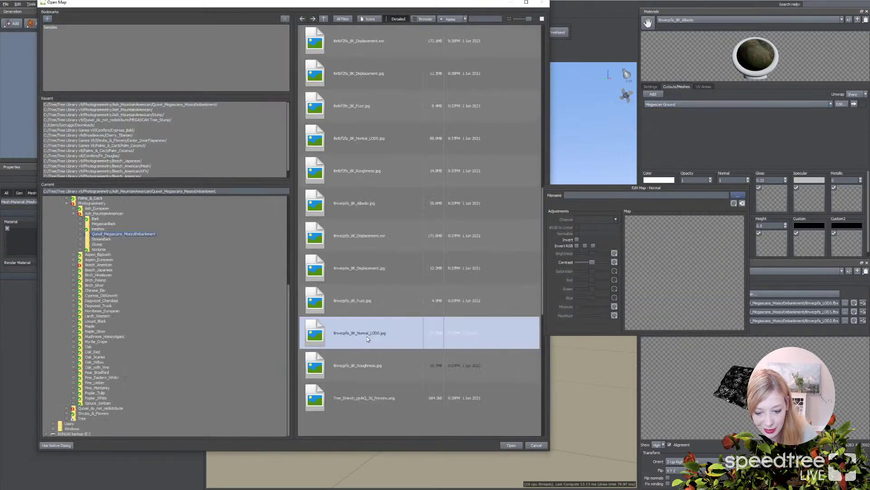
Load the matching 8K Roughness image as the ground material's gloss map and check it in the map editor
left_click(777, 189)
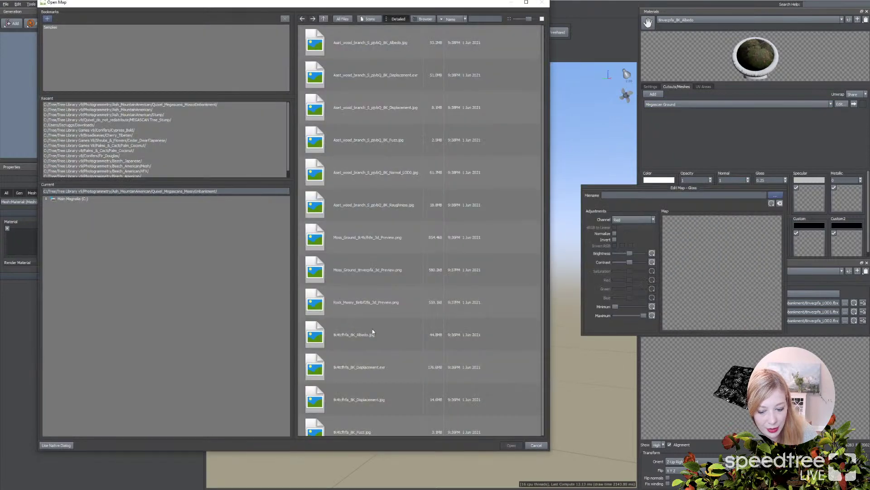
scroll(366, 392, "down", 5)
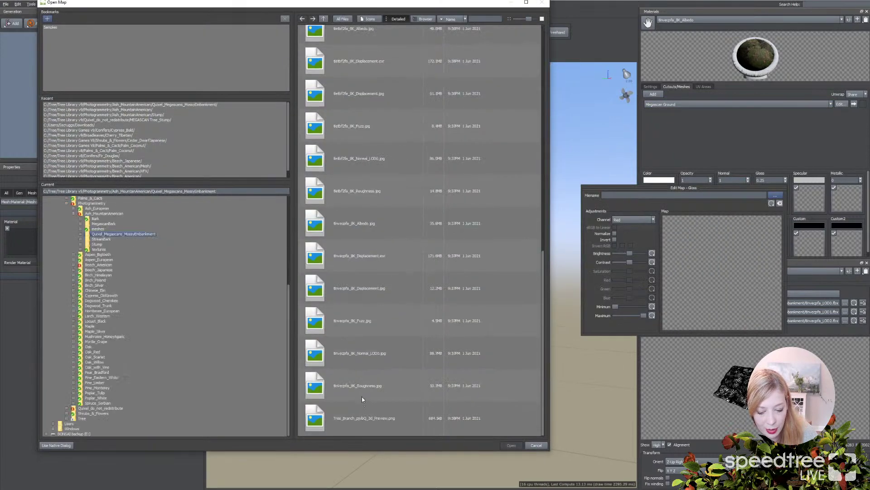
left_click(361, 393)
double_click(341, 382)
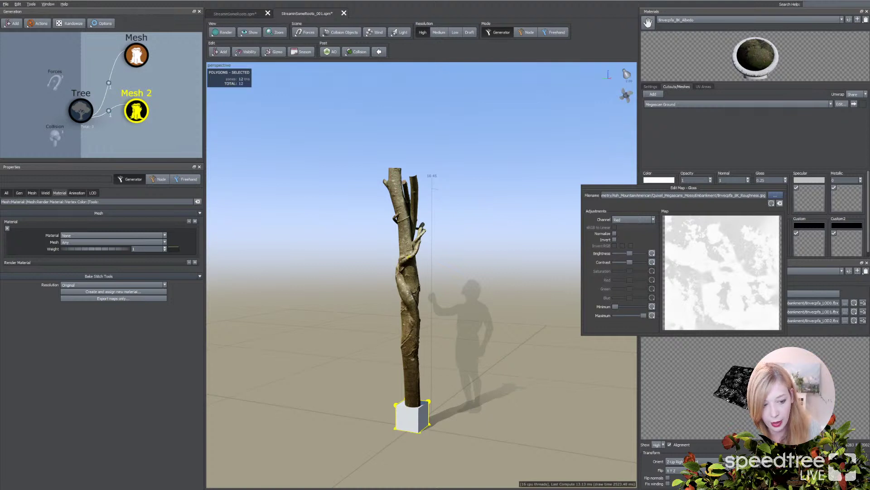
left_click_drag(741, 190, 588, 172)
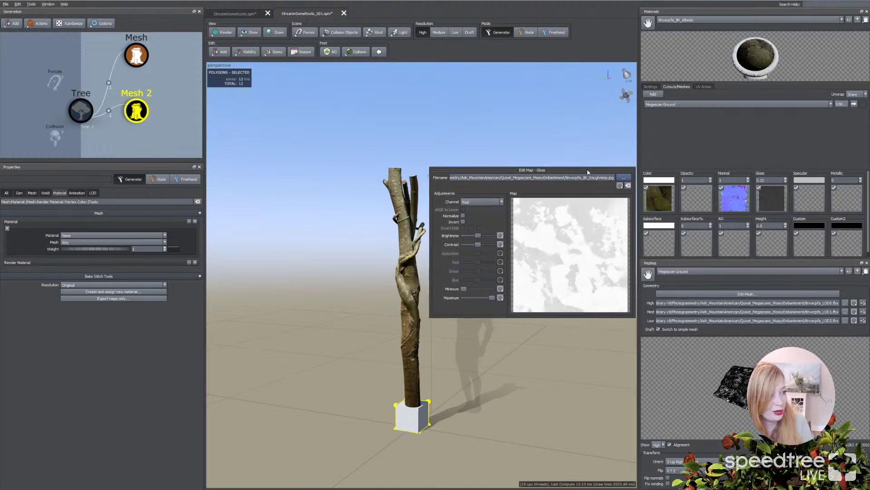
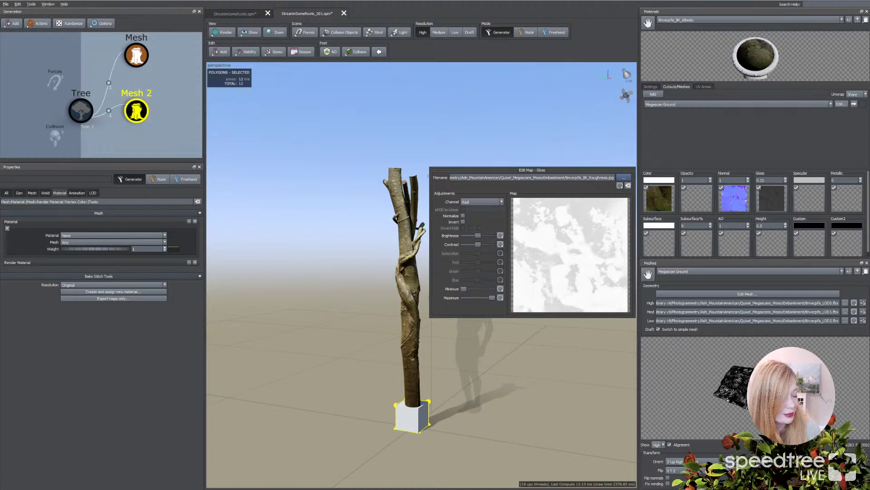
key("Escape")
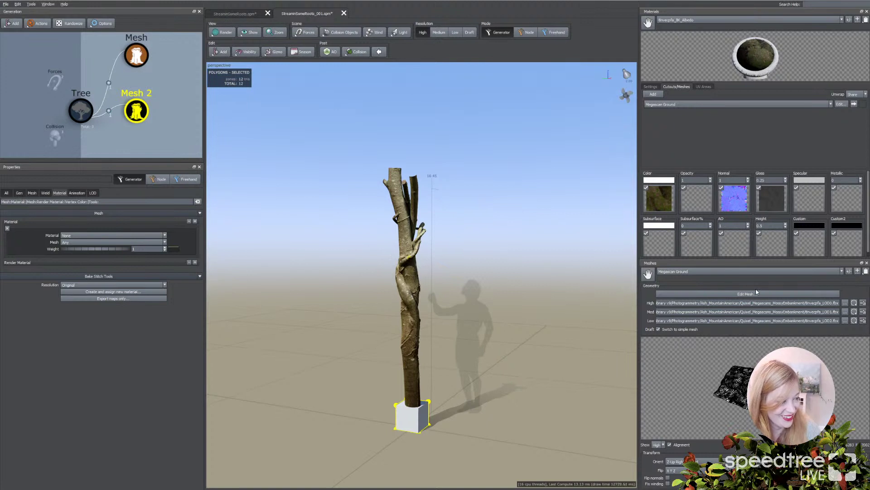
Load the same 8K Roughness image as the ground material's AO map
left_click(741, 245)
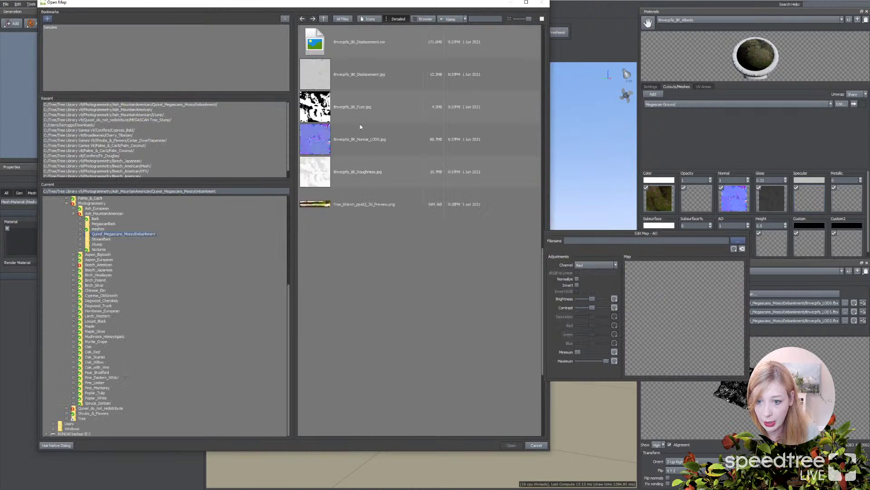
left_click(358, 172)
left_click(510, 445)
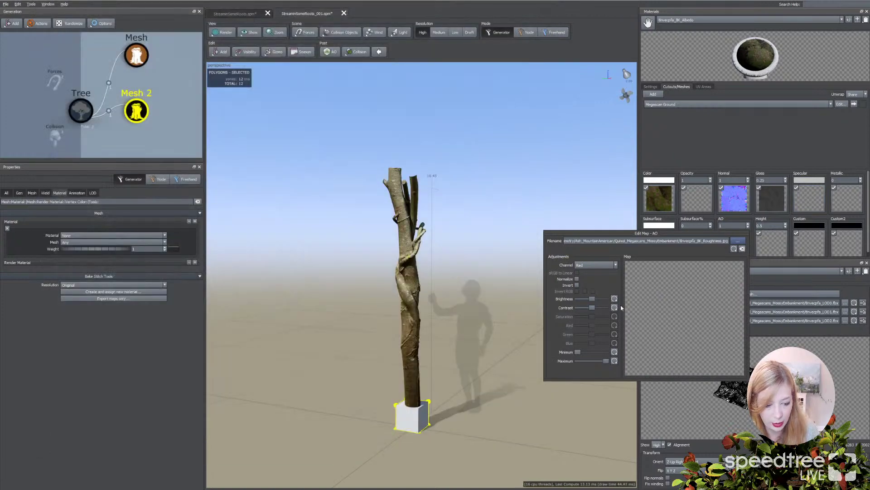
left_click(581, 171)
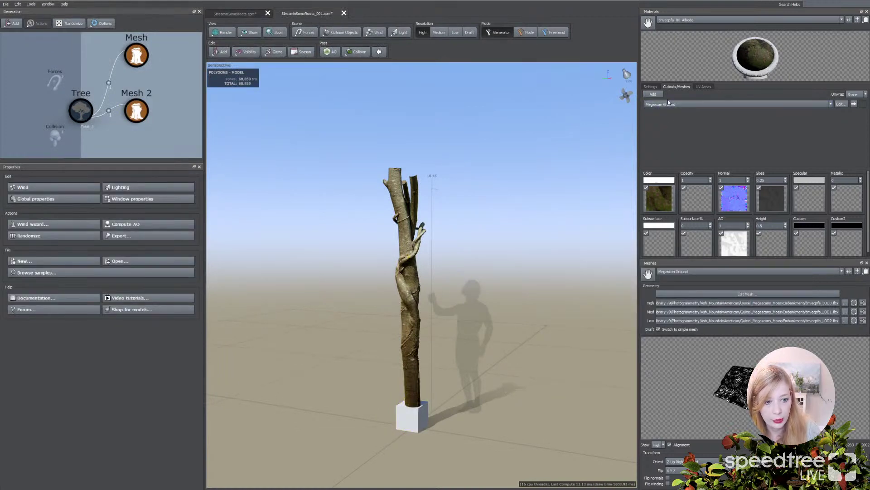
Assign the 8K Albedo ground material to the placeholder cube generator, Mesh 2
left_click(412, 418)
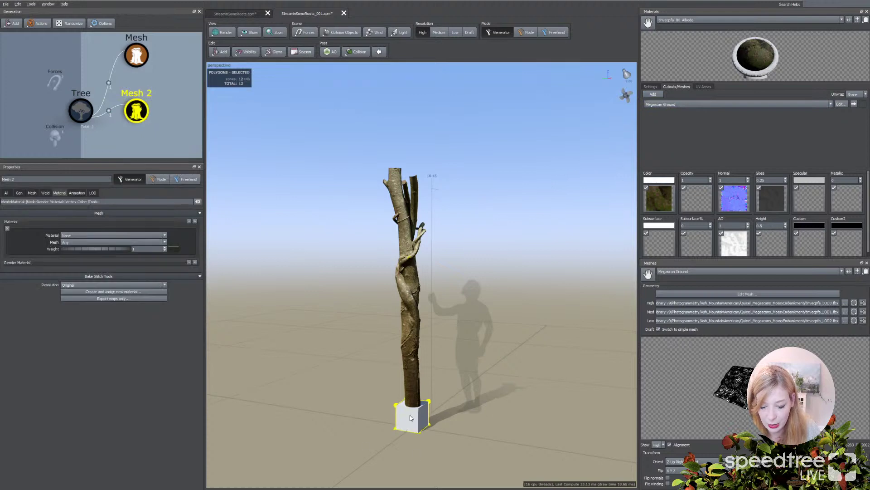
left_click(72, 236)
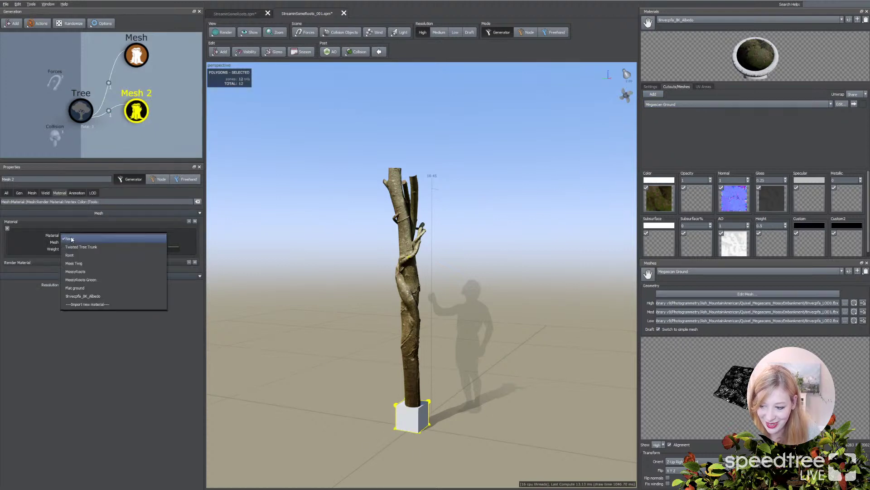
left_click(83, 296)
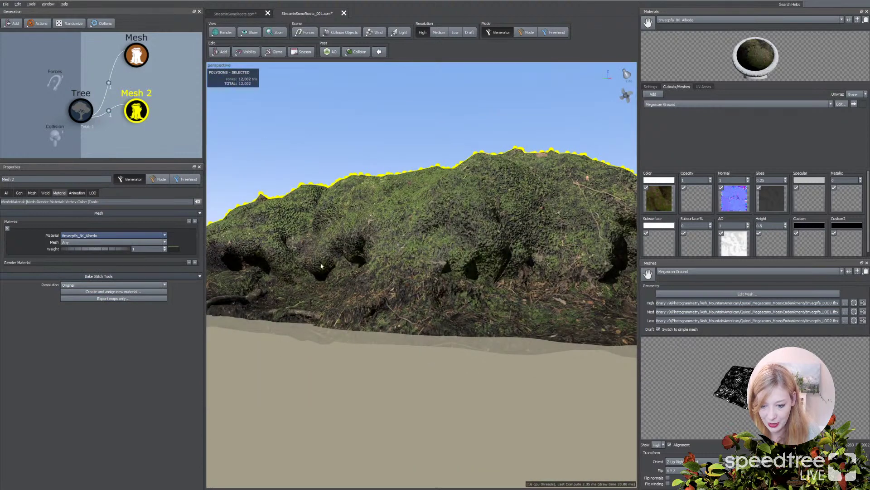
Set the ground mesh's scale to 0.17 so it fits the size of the trunk
left_click(19, 193)
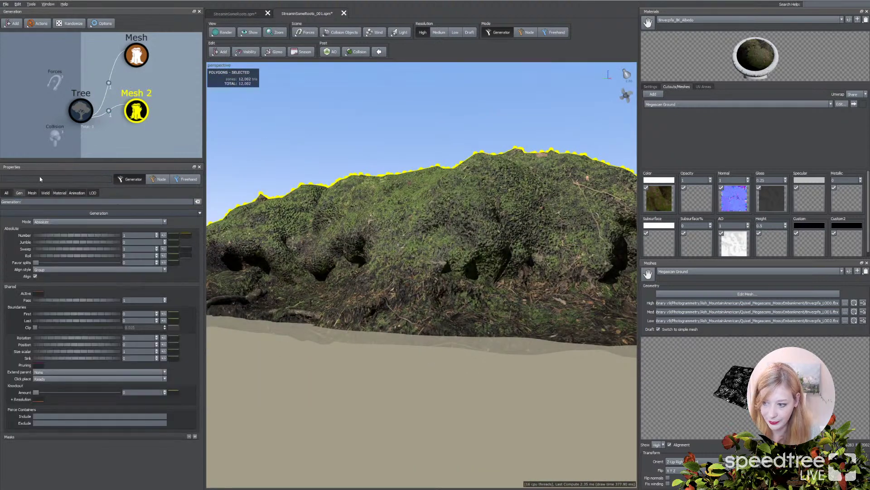
left_click(32, 193)
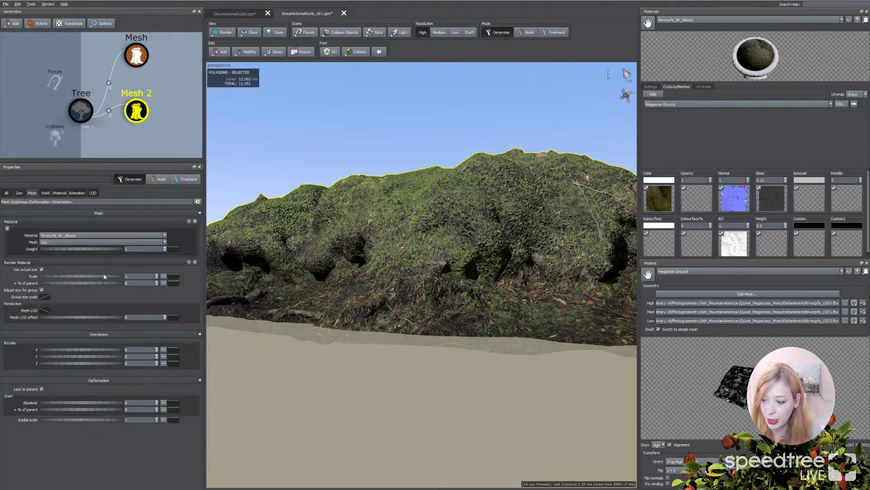
left_click_drag(109, 275, 82, 278)
left_click_drag(336, 379, 427, 373)
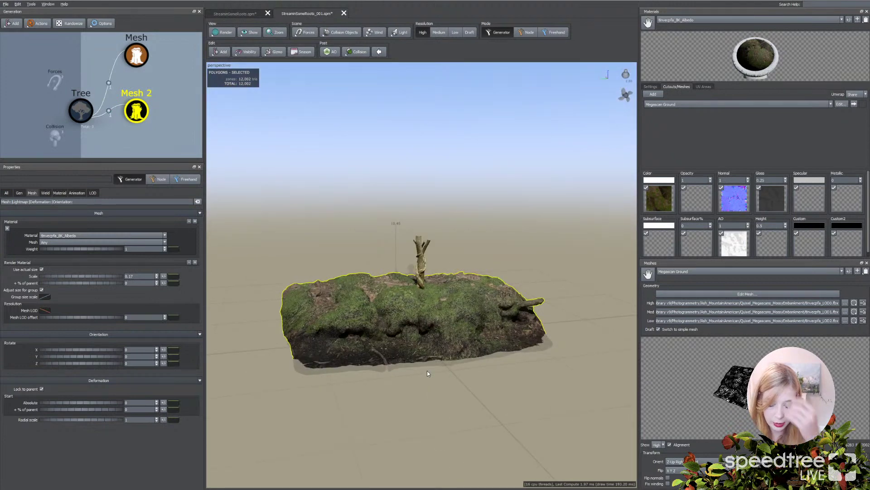
Raise the twisted trunk's node so its base stands on top of the mossy ground mesh
left_click(423, 284)
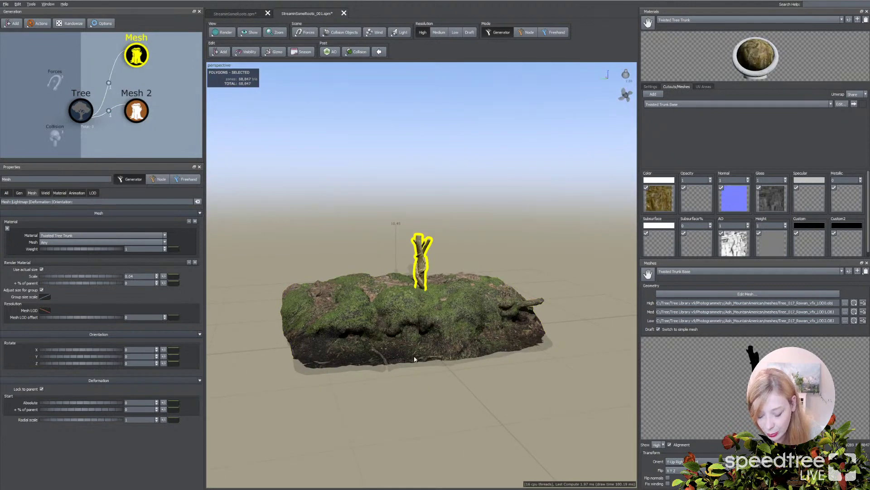
scroll(414, 362, "up", 2)
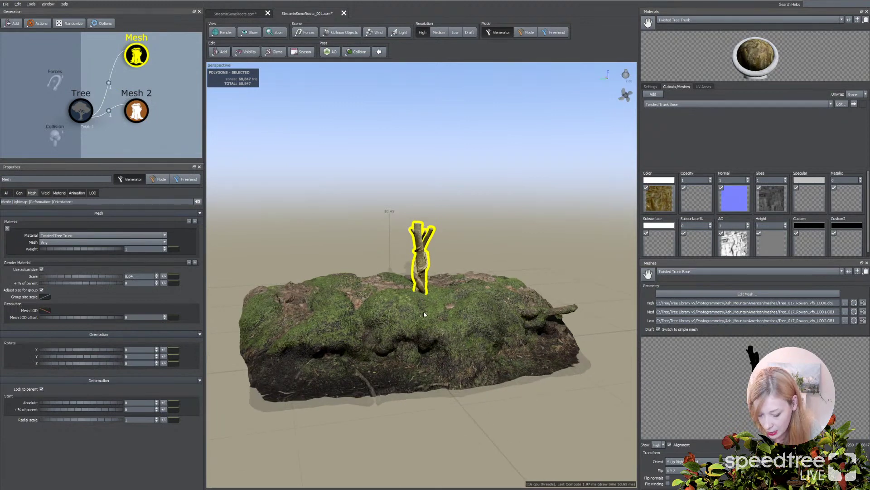
double_click(421, 284)
left_click_drag(421, 285, 437, 316)
left_click(415, 296)
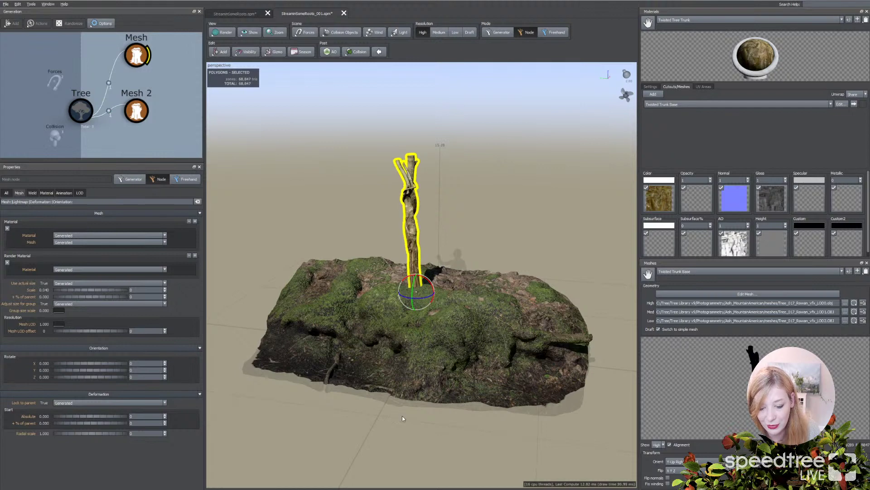
Examine from several angles how the trunk's base meets the ground mesh
left_click_drag(403, 417, 408, 413)
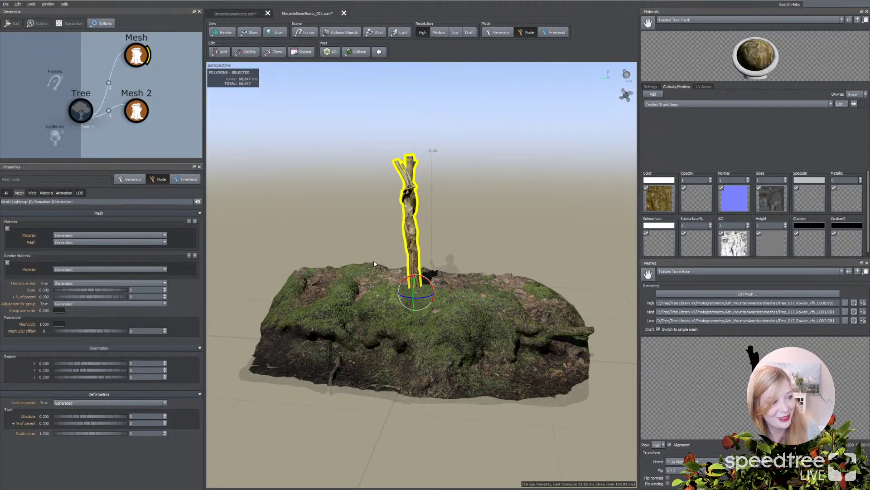
left_click_drag(379, 253, 408, 218)
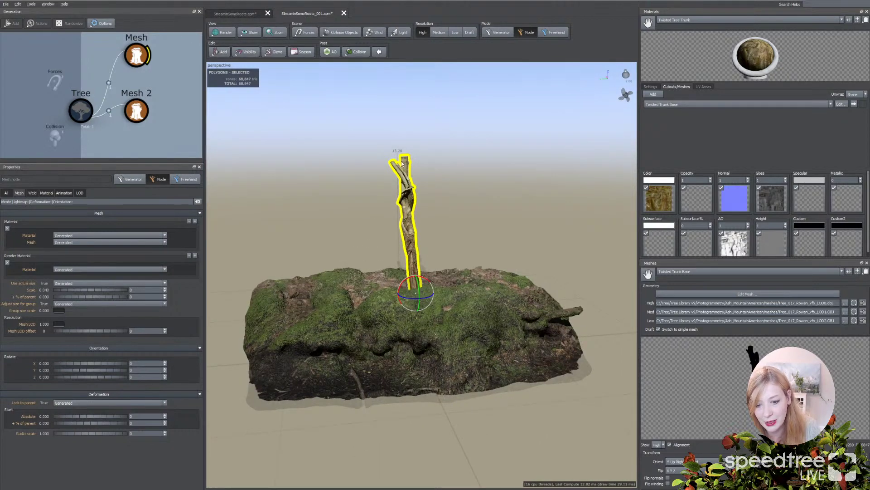
left_click(381, 255)
left_click_drag(380, 255, 394, 301)
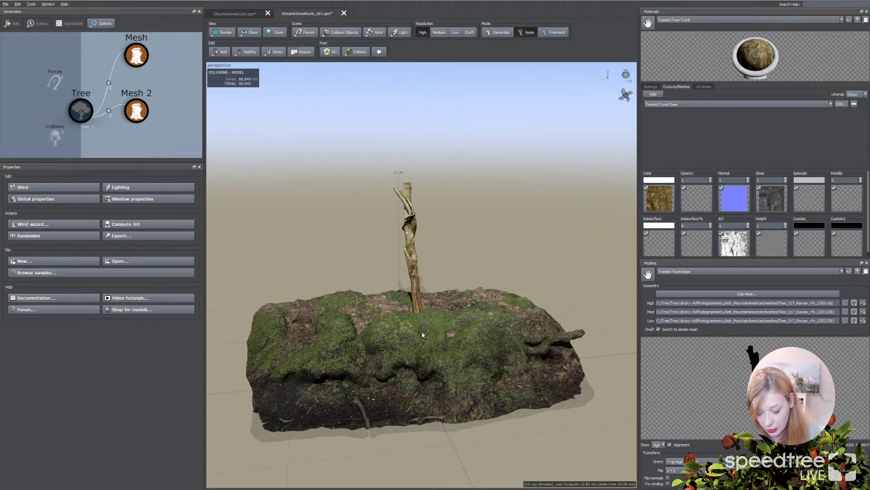
scroll(423, 325, "up", 5)
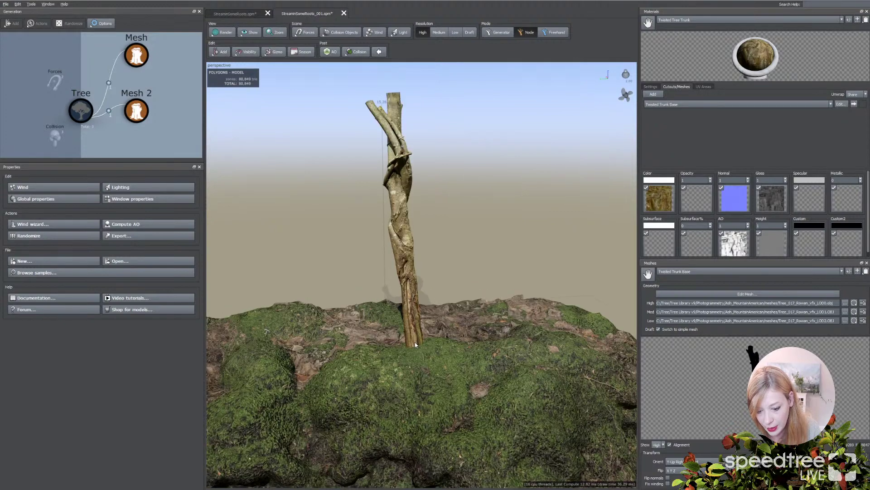
left_click_drag(415, 344, 417, 293)
left_click_drag(410, 347, 445, 355)
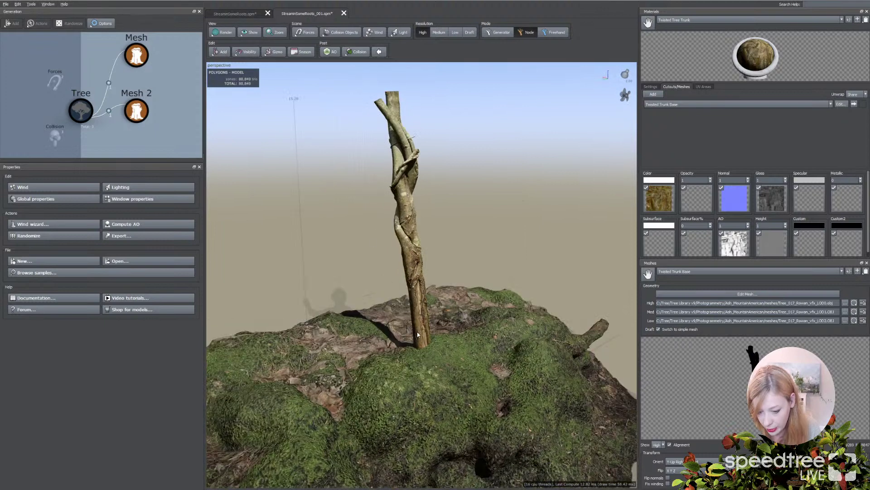
scroll(430, 365, "up", 2)
middle_click_drag(434, 392, 434, 450)
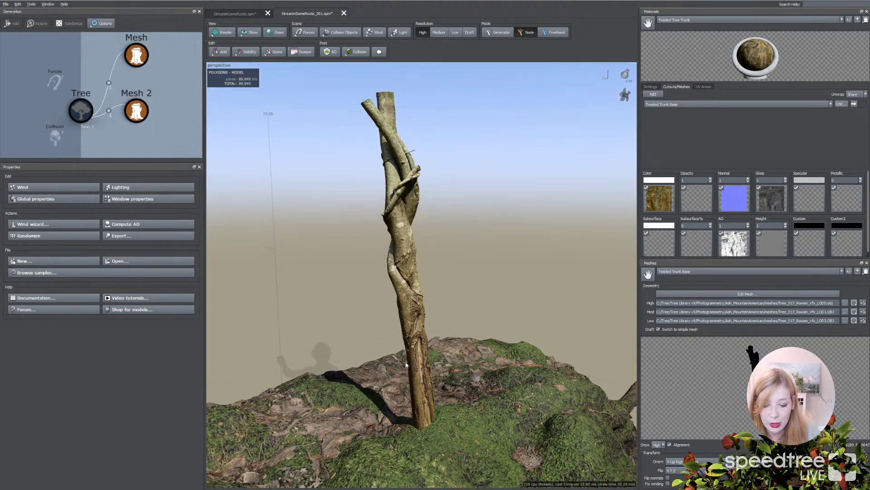
left_click_drag(393, 358, 407, 378)
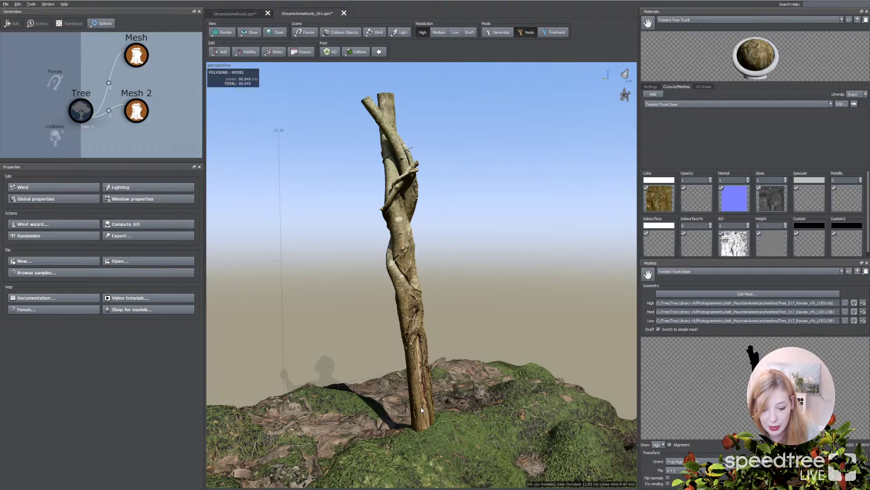
Examine the roots and mossy ground on the finished tree in the other open model, and return to the working model
left_click(245, 14)
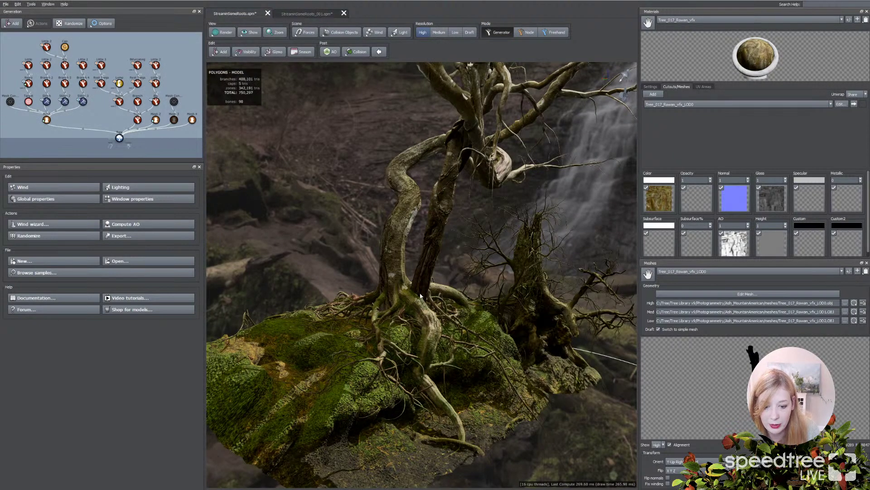
left_click_drag(431, 321, 450, 359)
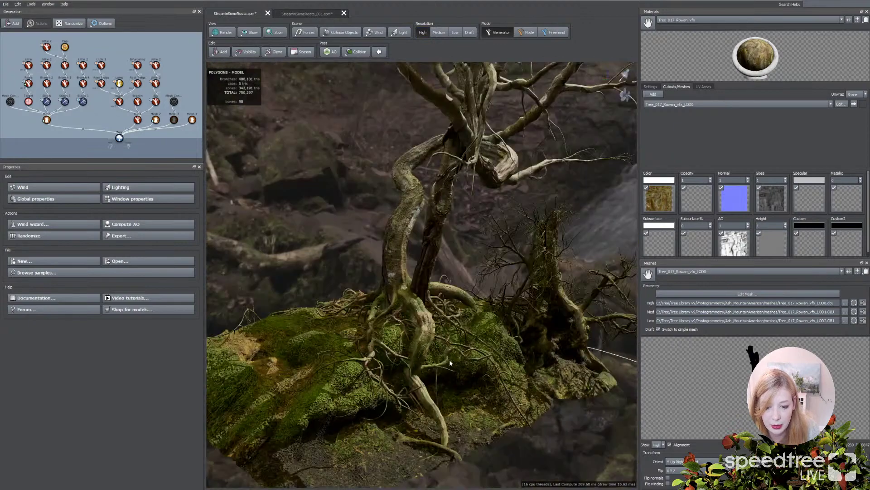
left_click_drag(378, 344, 422, 342)
left_click(307, 14)
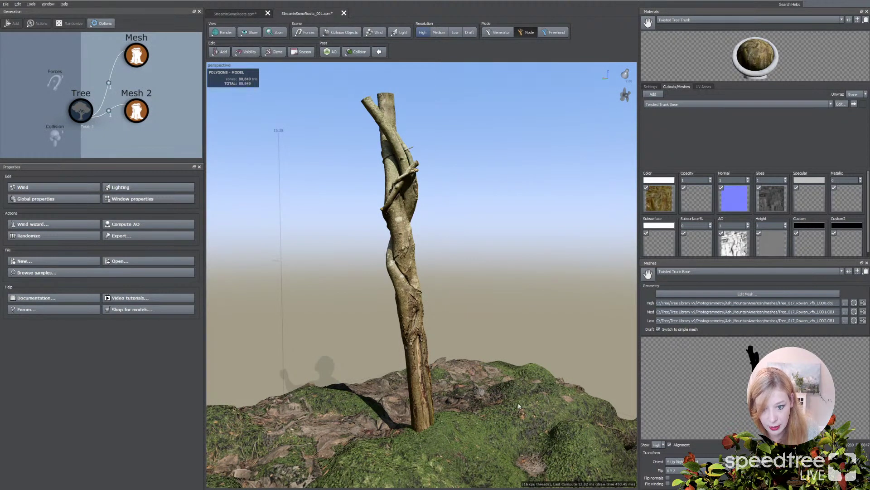
Add a photogrammetry Target generator to the tree
left_click(219, 53)
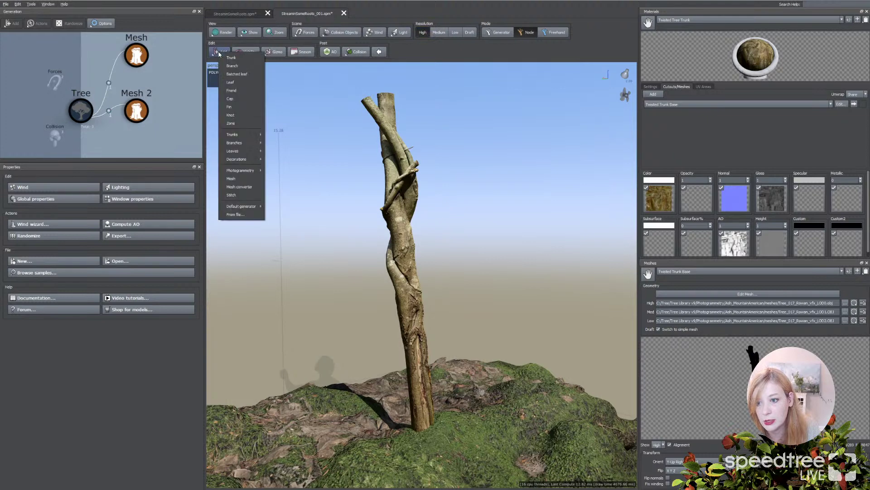
mouse_move(238, 172)
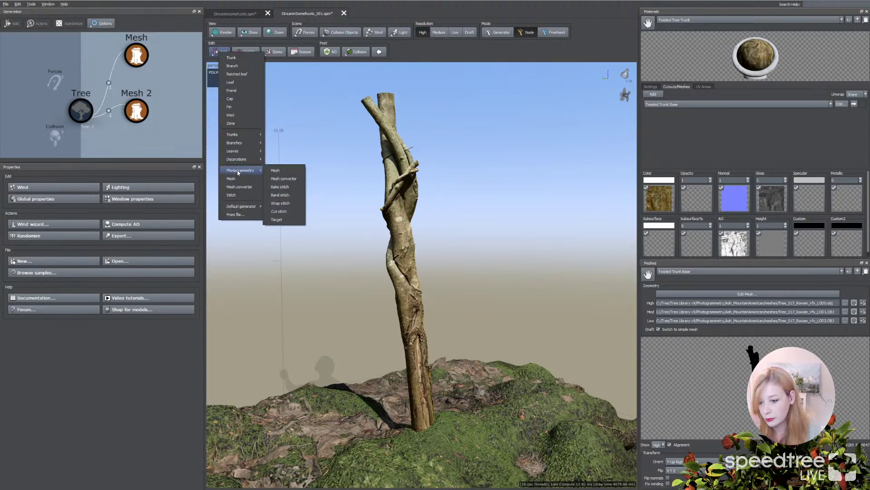
left_click(285, 220)
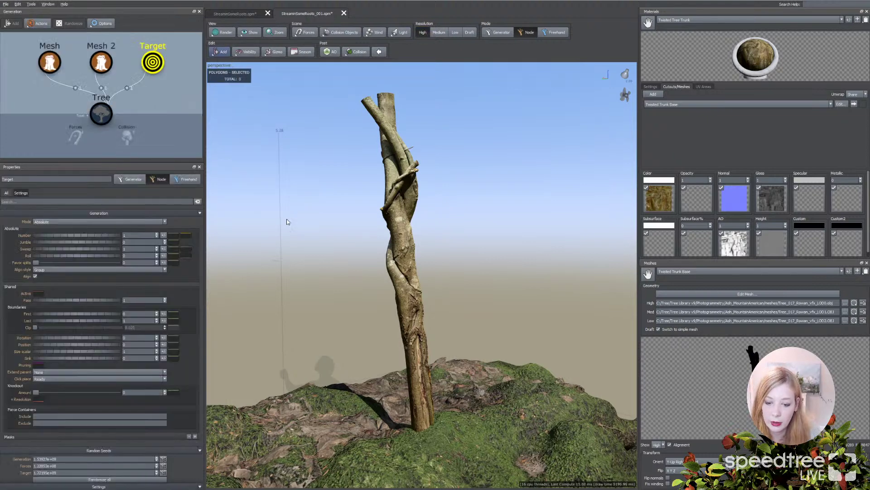
left_click(147, 69)
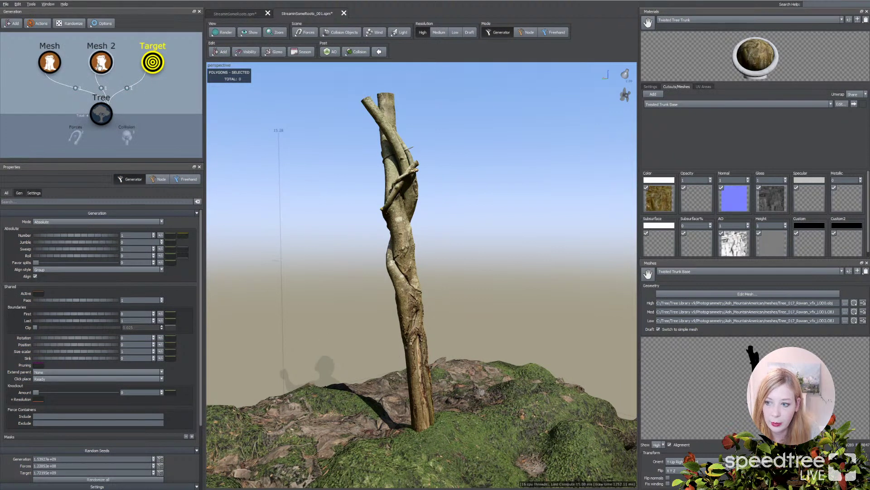
Rename the twisted trunk's Mesh generator as Trunk
left_click(51, 63)
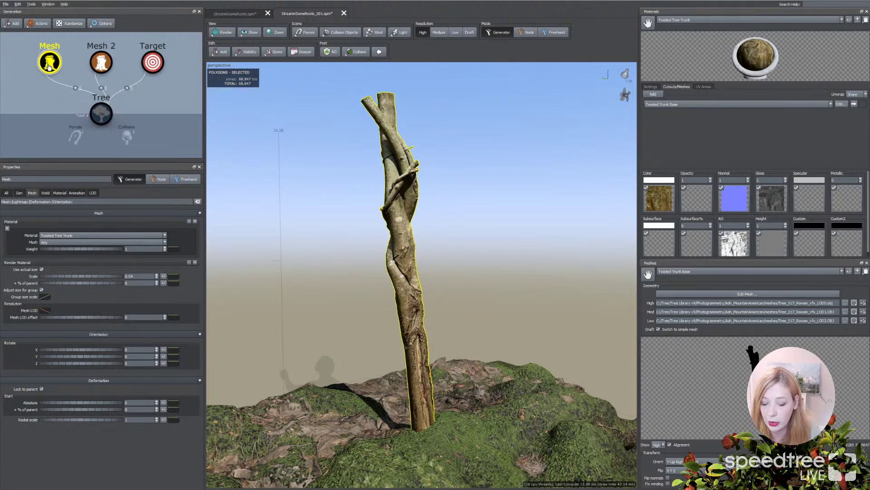
right_click(49, 66)
mouse_move(72, 298)
left_click(71, 246)
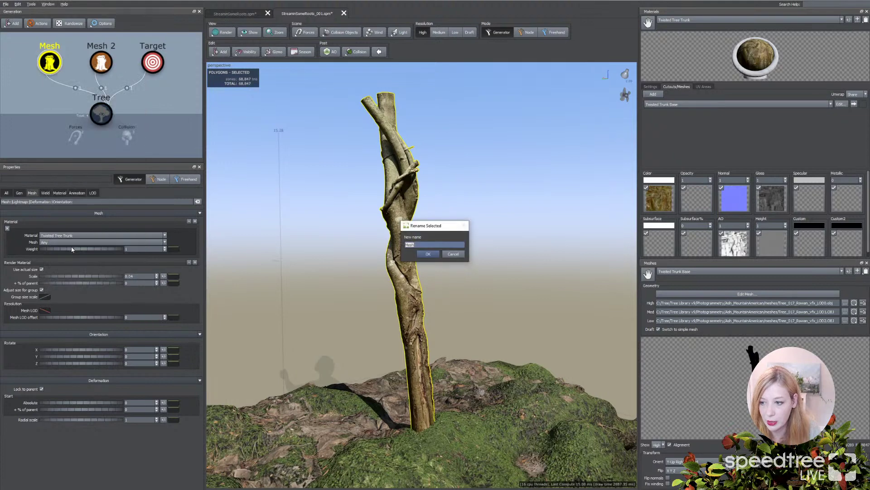
type("T")
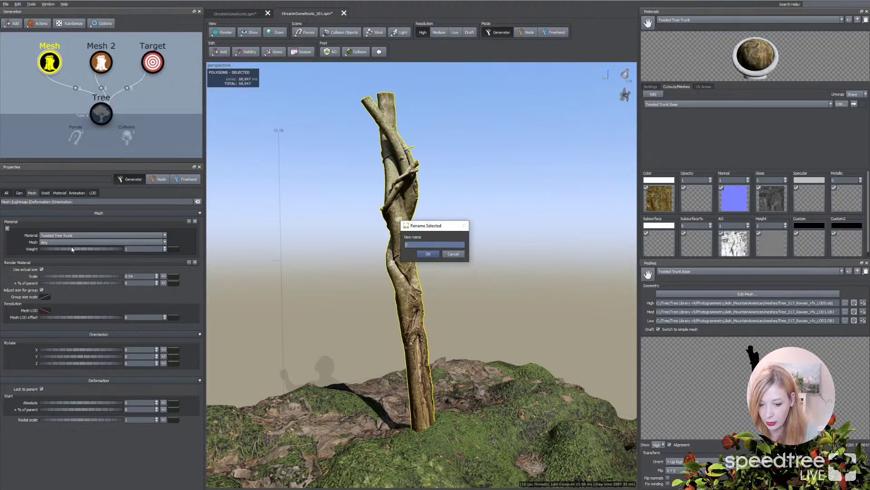
key("Return")
Rename the Mesh 2 generator as Grounds
left_click(100, 62)
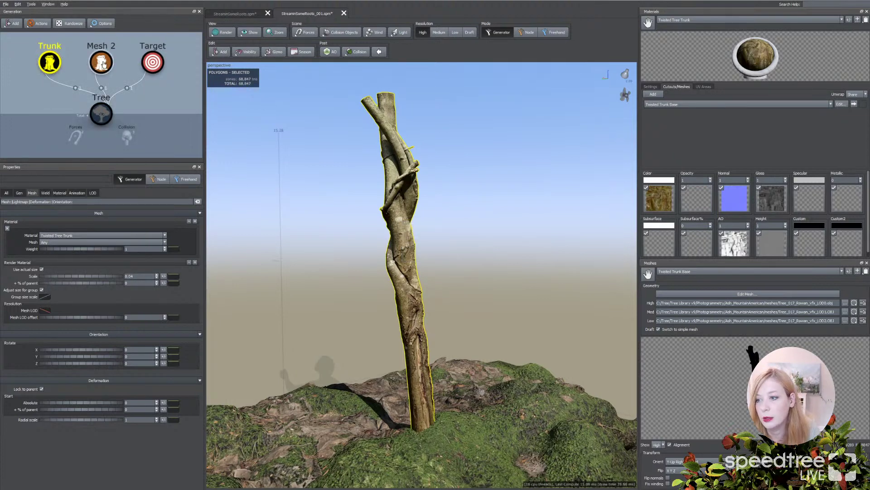
right_click(103, 63)
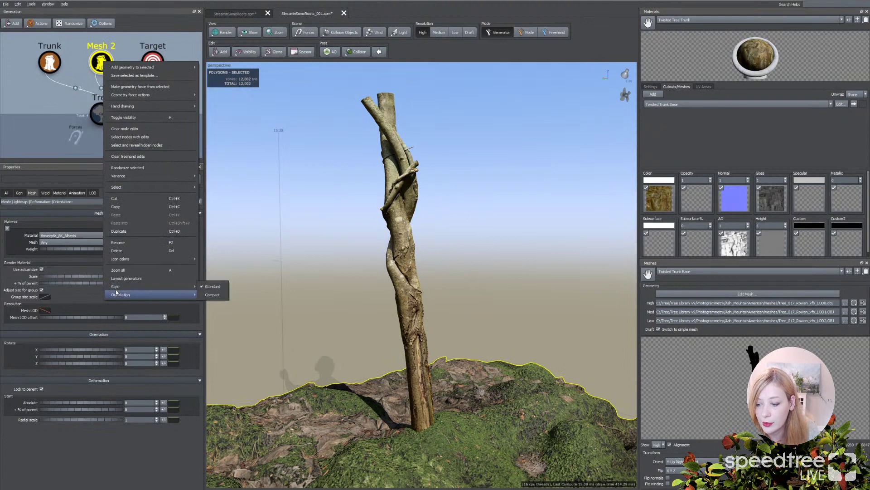
left_click(119, 242)
type("Grou")
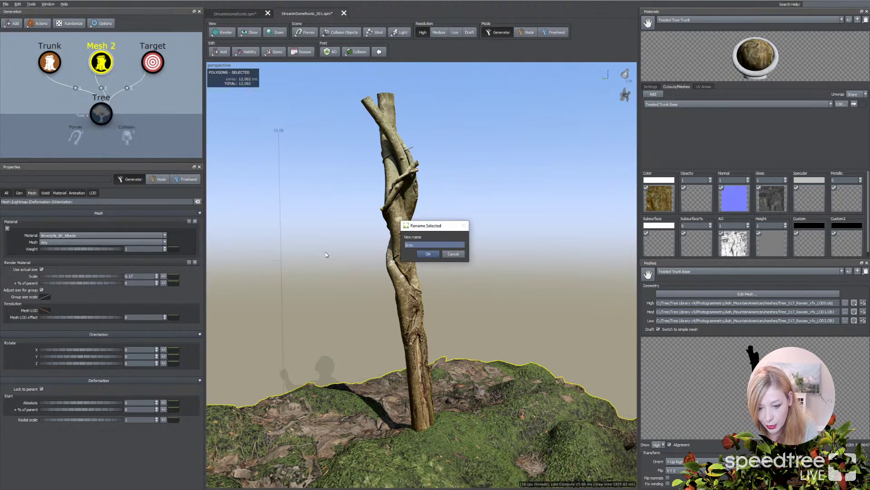
type("nds")
left_click(428, 254)
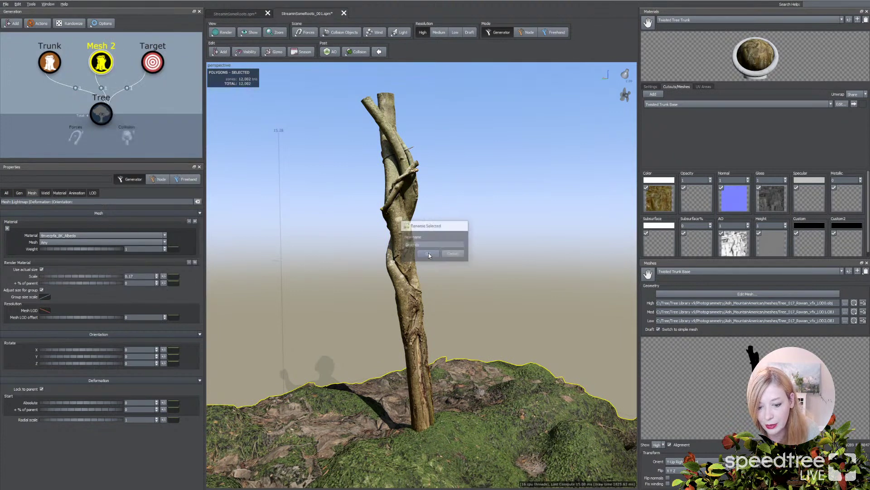
Attach the Target generator to Trunk and move the target node up along Z, clear of the ground beside the trunk
left_click(80, 71)
left_click_drag(152, 62, 54, 57)
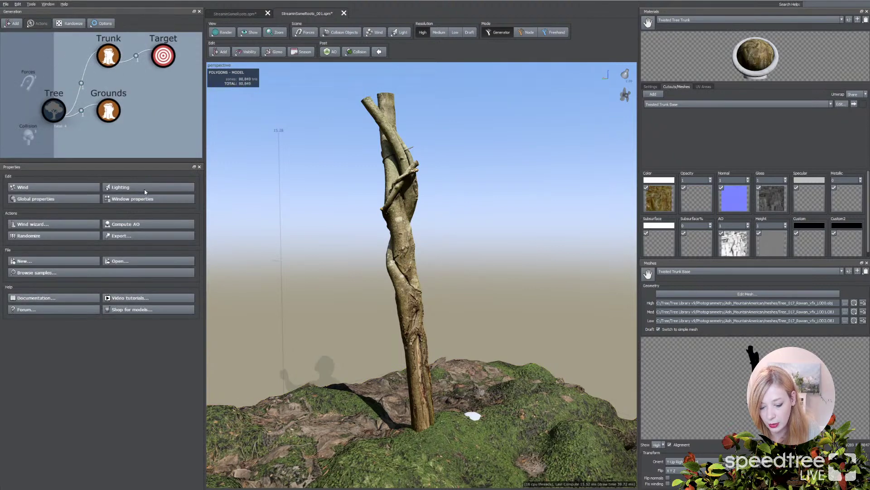
left_click(475, 419)
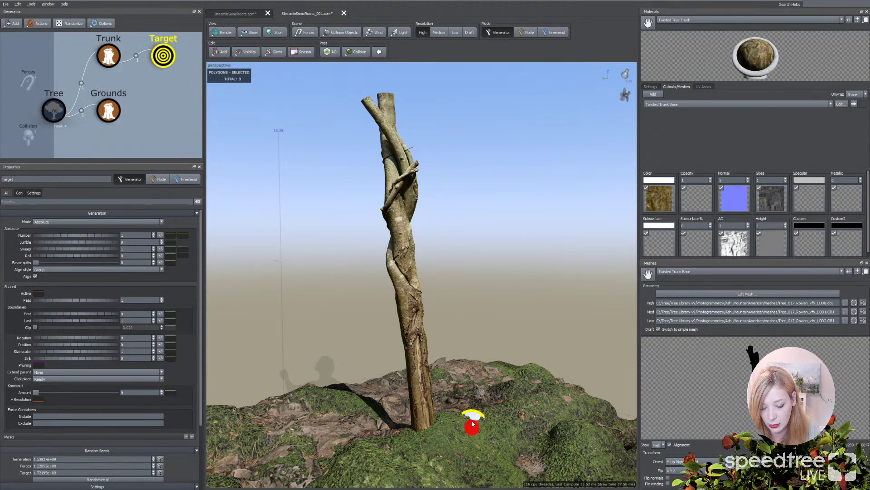
mouse_move(477, 322)
left_mouse_down()
mouse_move(479, 301)
mouse_move(477, 317)
left_mouse_up()
left_click(474, 430)
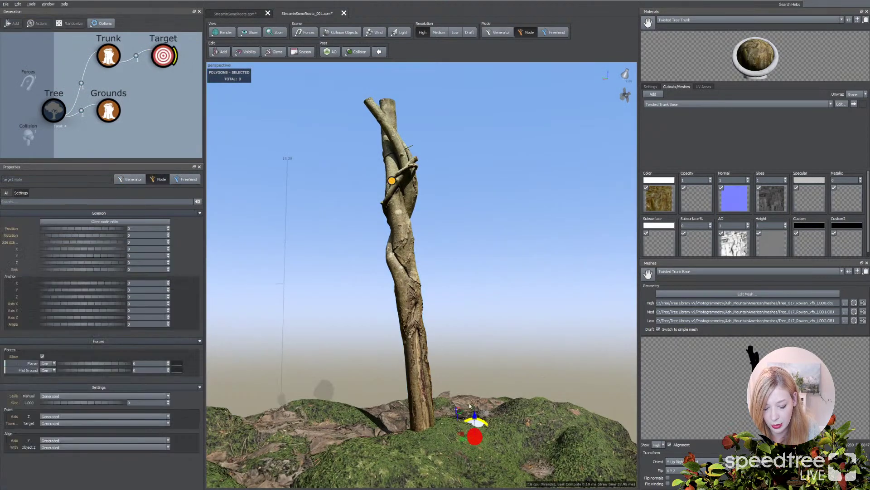
left_click_drag(473, 413, 474, 290)
left_click(507, 317)
left_click(471, 320)
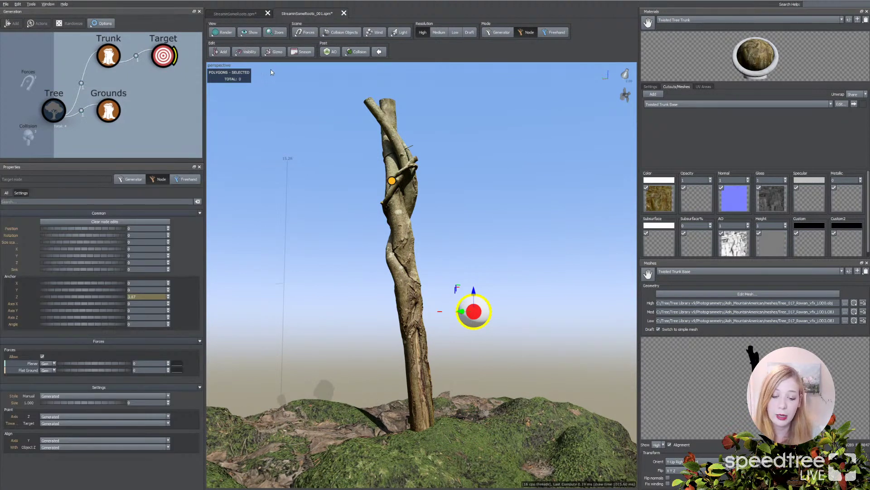
left_click(249, 32)
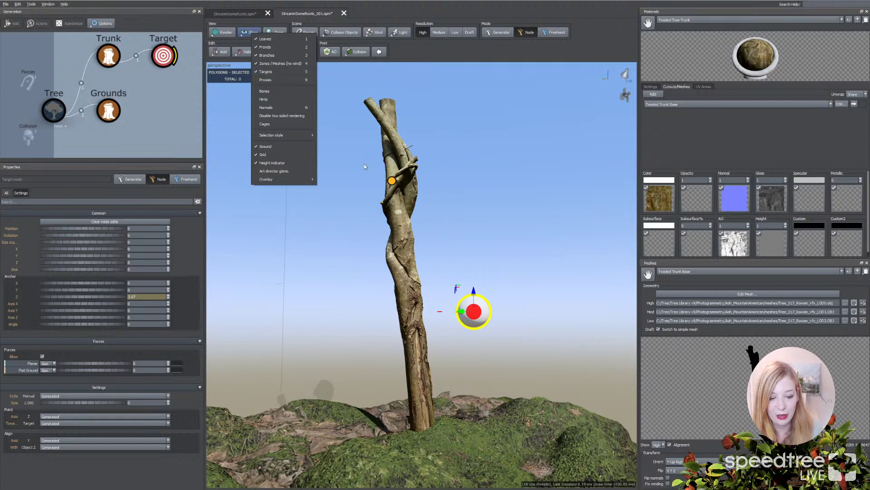
left_click(481, 332)
left_click_drag(486, 331, 420, 301)
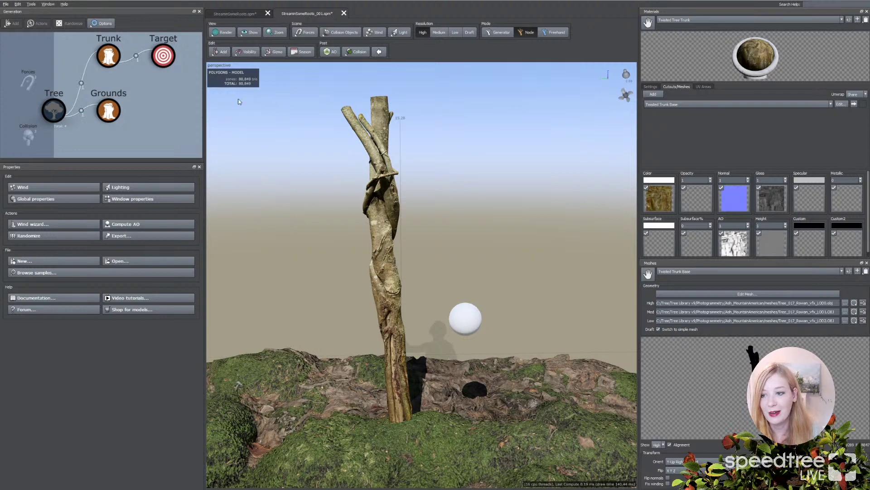
Keep the Target generator's generation mode at Absolute and set its number to 3
left_click(460, 319)
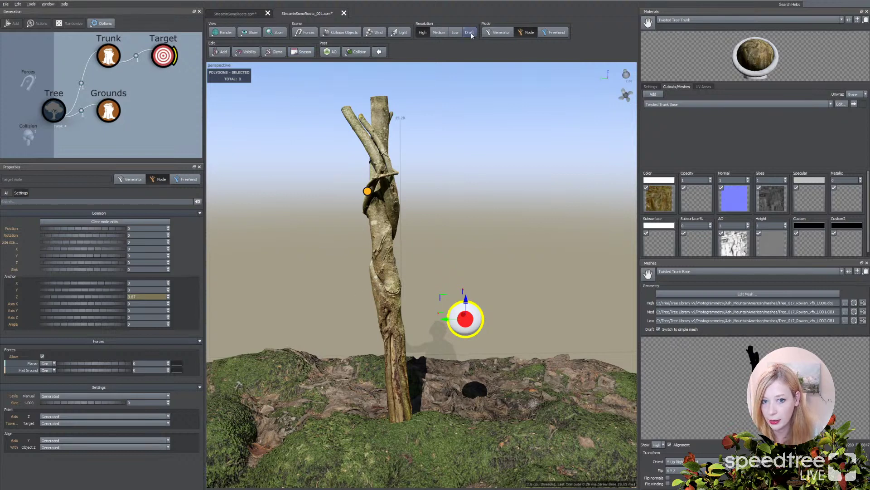
left_click(496, 33)
left_click(20, 193)
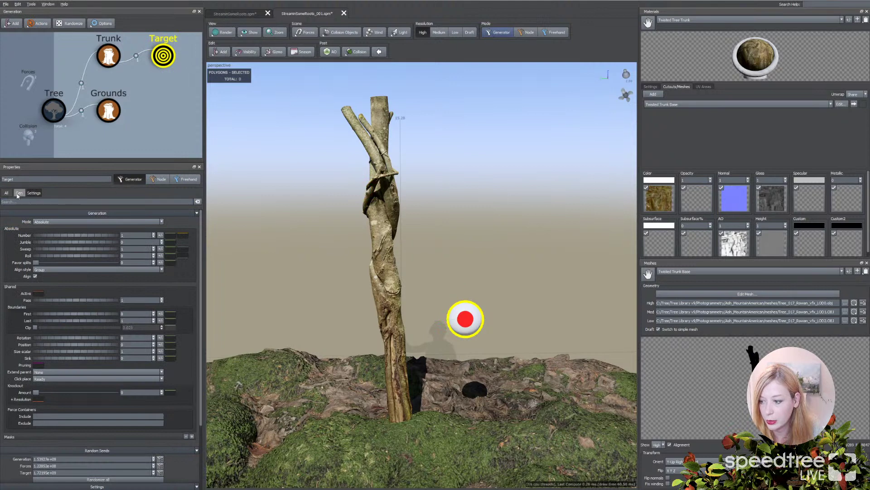
left_click(94, 222)
left_click(86, 225)
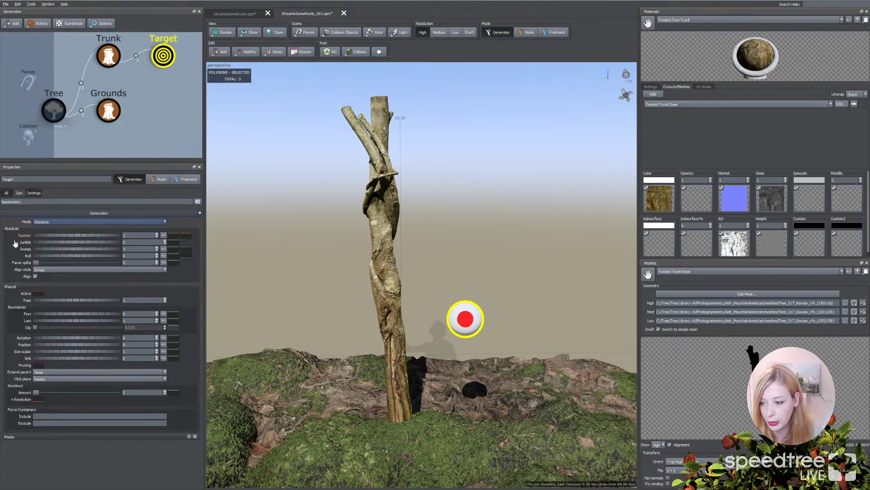
left_click(35, 221)
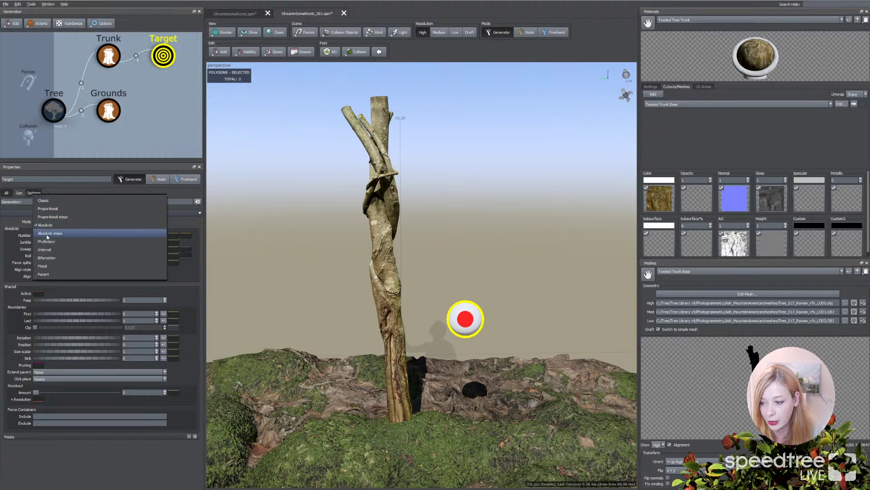
left_click(40, 225)
left_click_drag(48, 236, 64, 236)
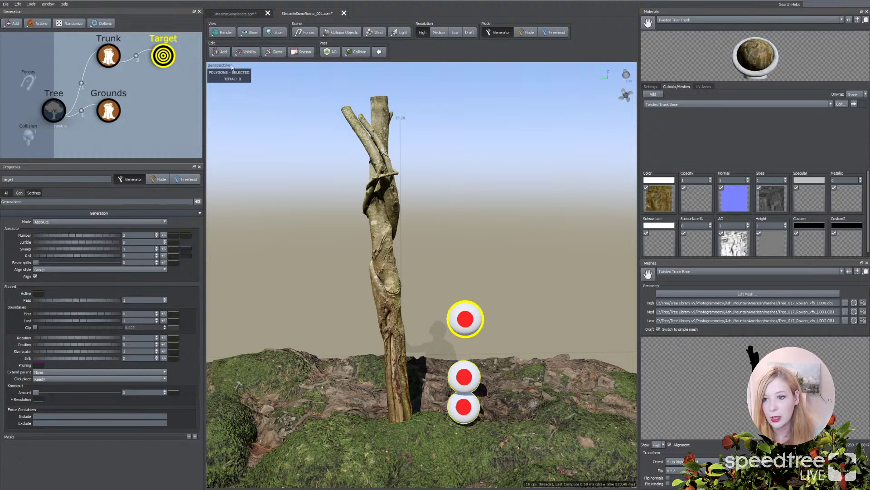
Add a Branch generator under Target and set its skin radius to 0.15 absolute and 0 % of parent
left_click(221, 51)
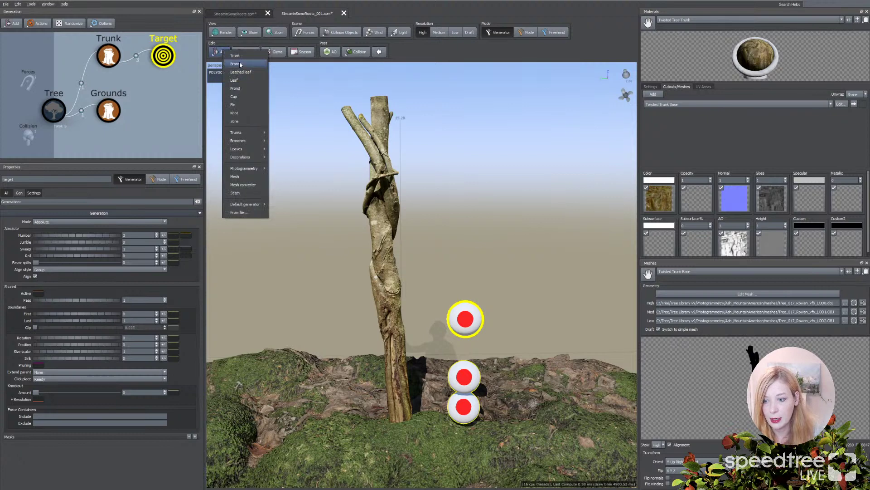
left_click(240, 65)
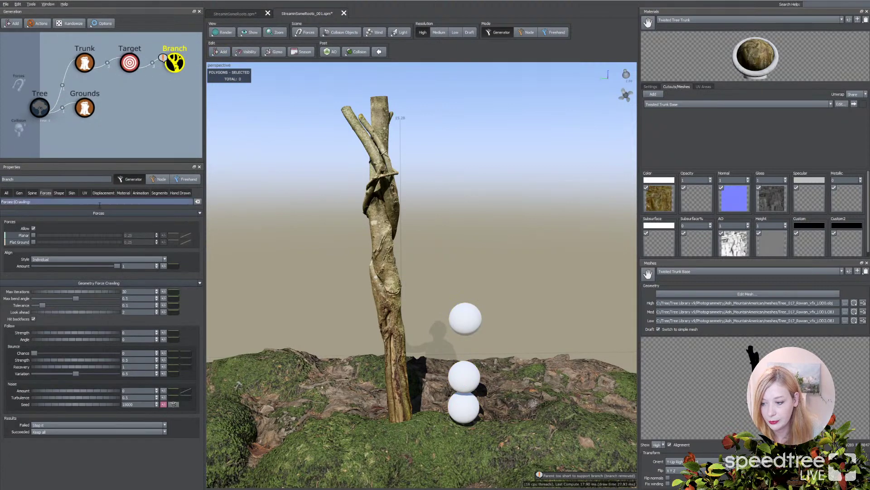
left_click(72, 193)
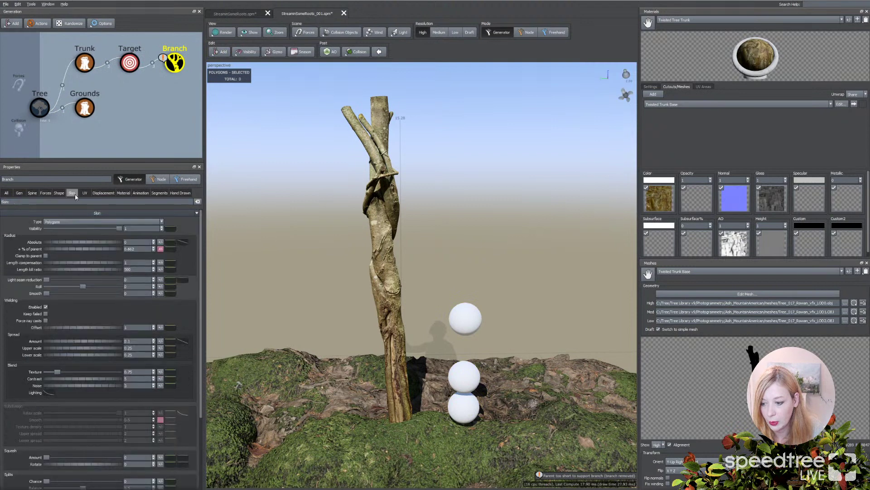
left_click(97, 250)
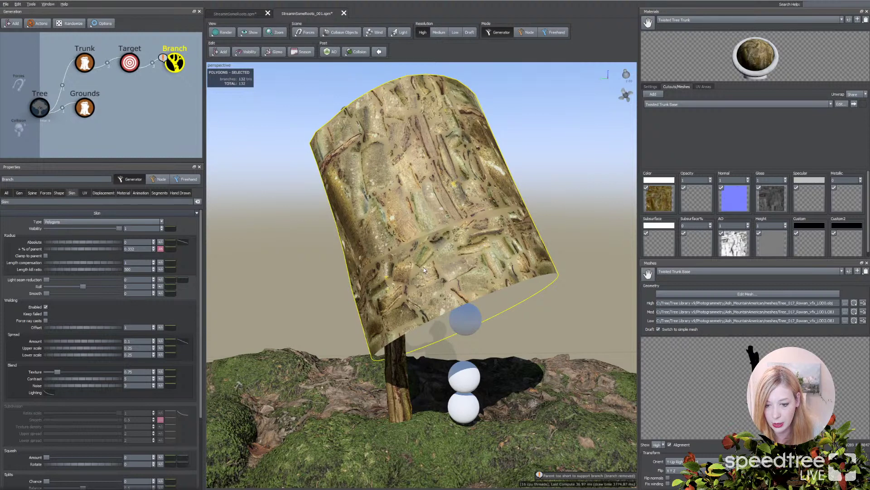
key("Return")
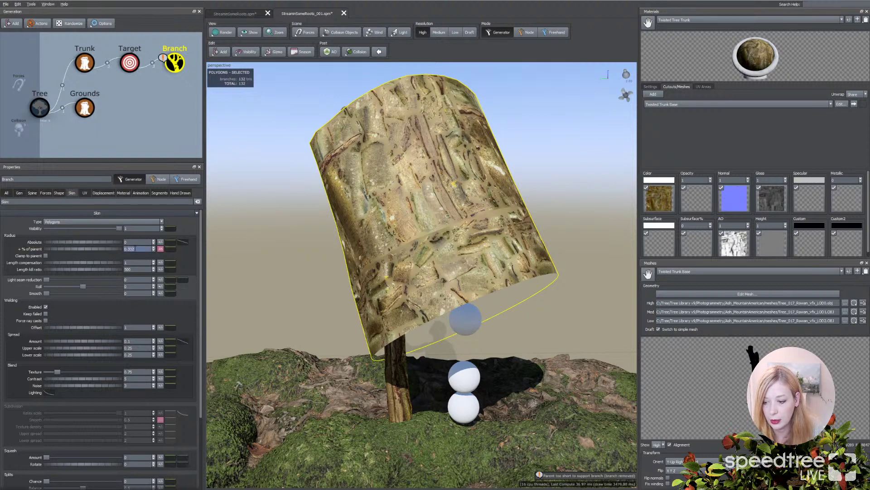
left_click(132, 248)
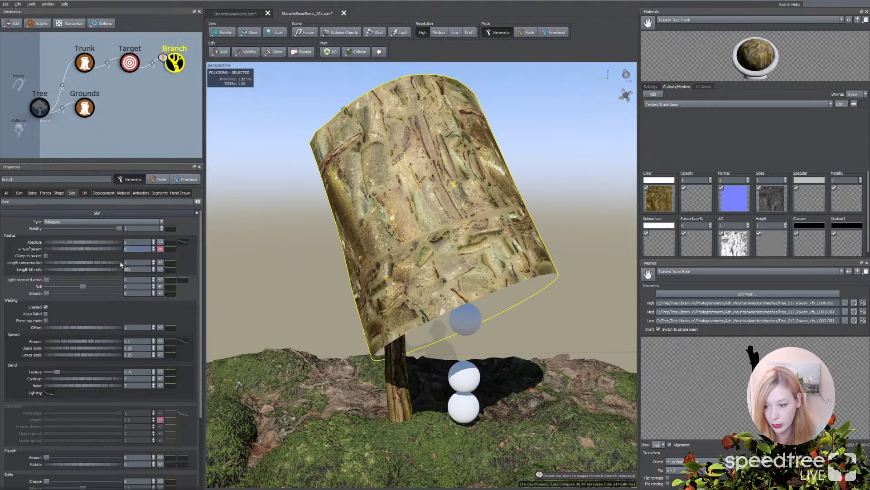
type("0")
key("Return")
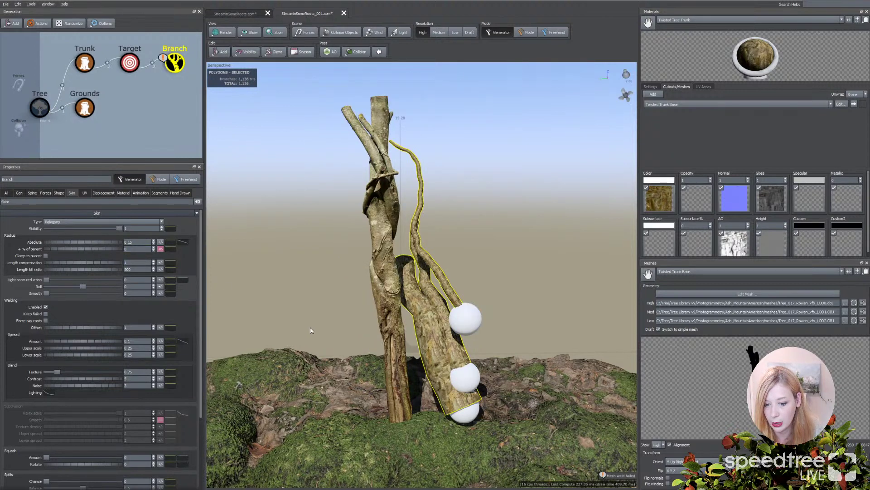
left_click(132, 243)
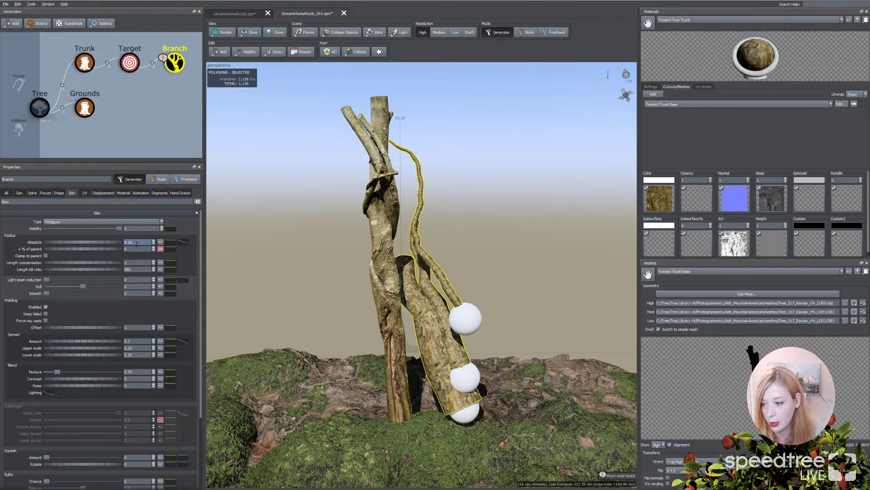
key("Return")
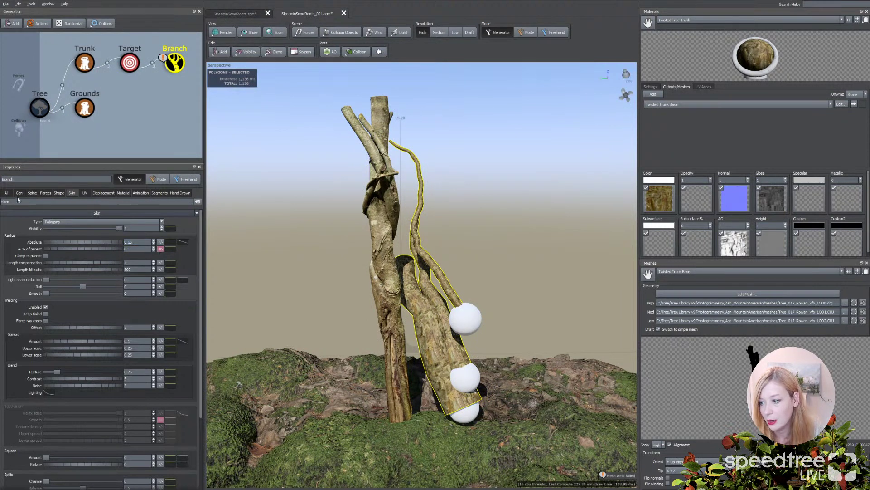
Set the variance of the Branch generator's % of parent radius to 0
left_click(18, 193)
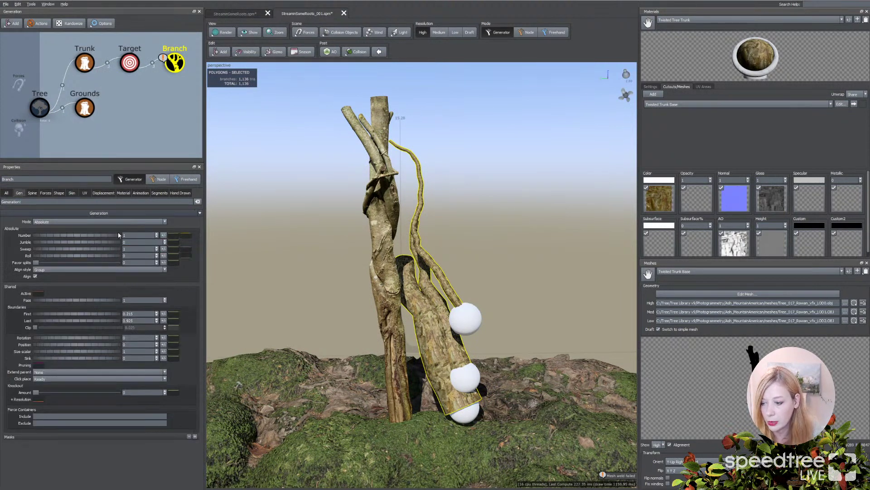
mouse_move(509, 343)
left_mouse_down()
mouse_move(412, 339)
mouse_move(497, 339)
left_mouse_up()
left_click(443, 361)
left_click(71, 193)
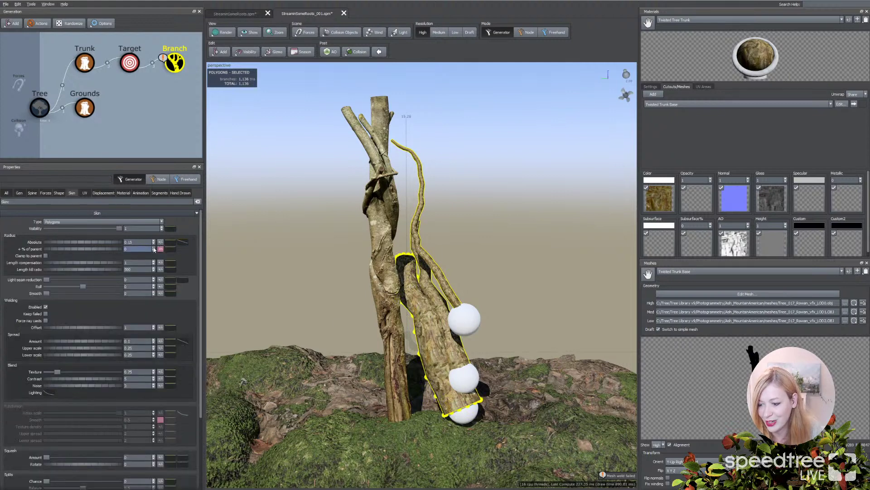
left_click(160, 249)
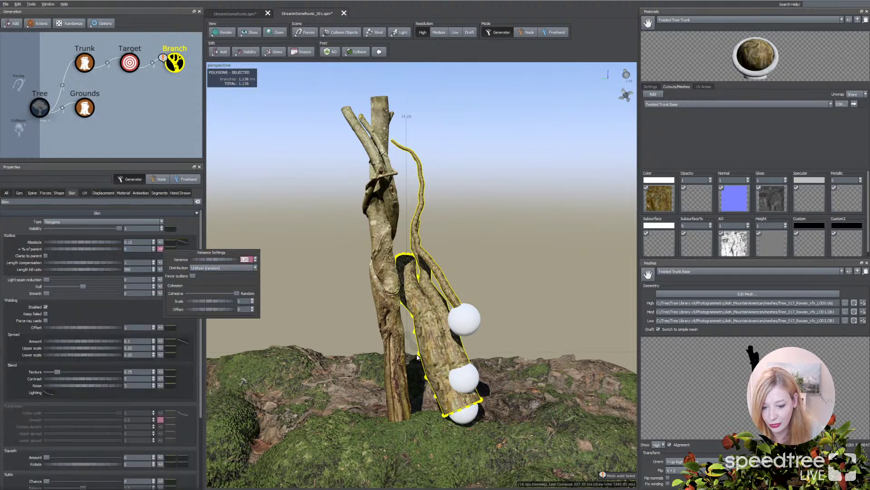
type("0")
key("Return")
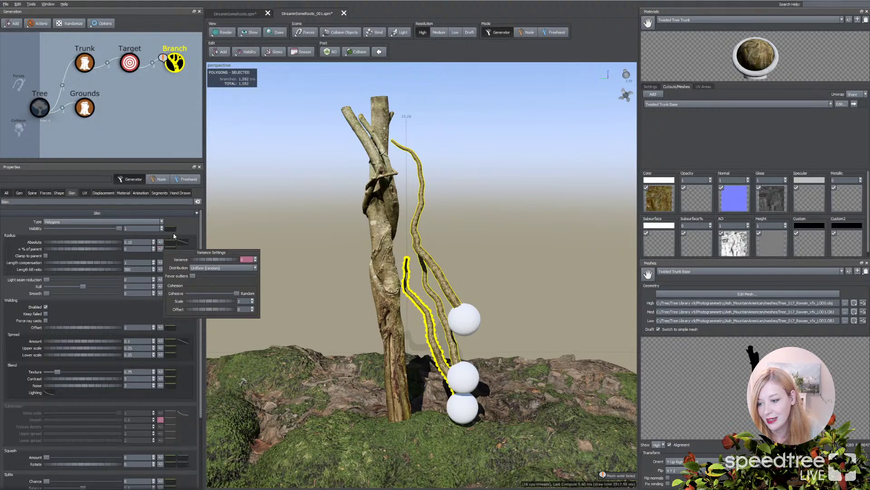
left_click(442, 290)
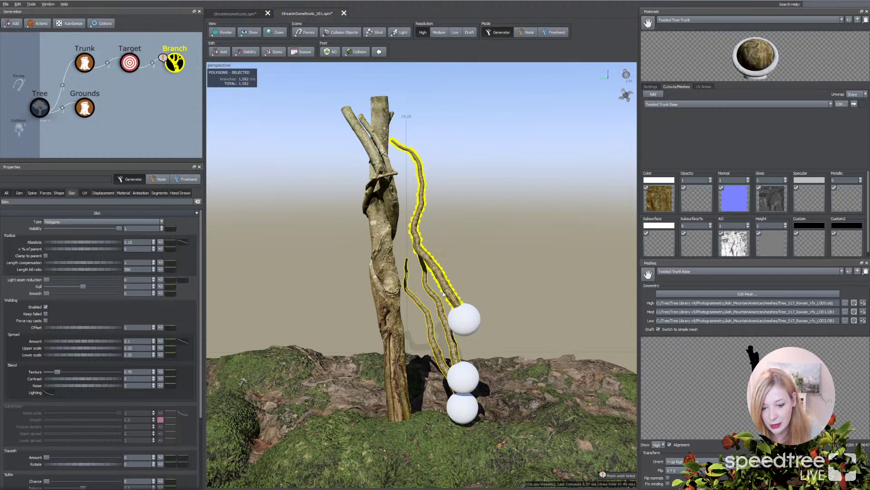
Assign the Root material to the Branch generator
left_click(123, 192)
left_click(90, 236)
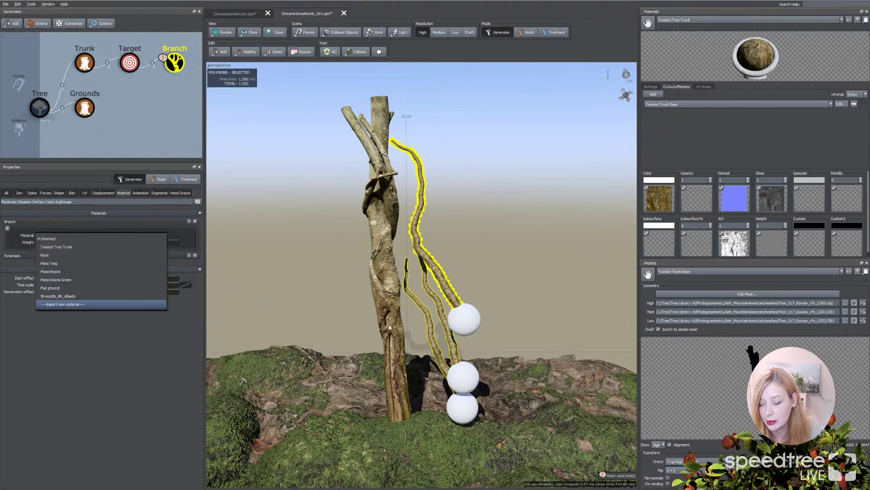
left_click(54, 255)
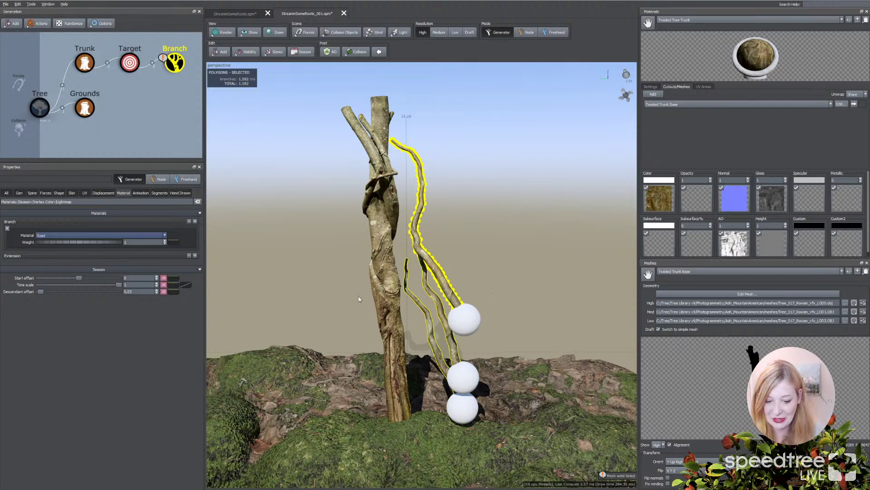
Set the Target generator's style to Laser
left_click(472, 325)
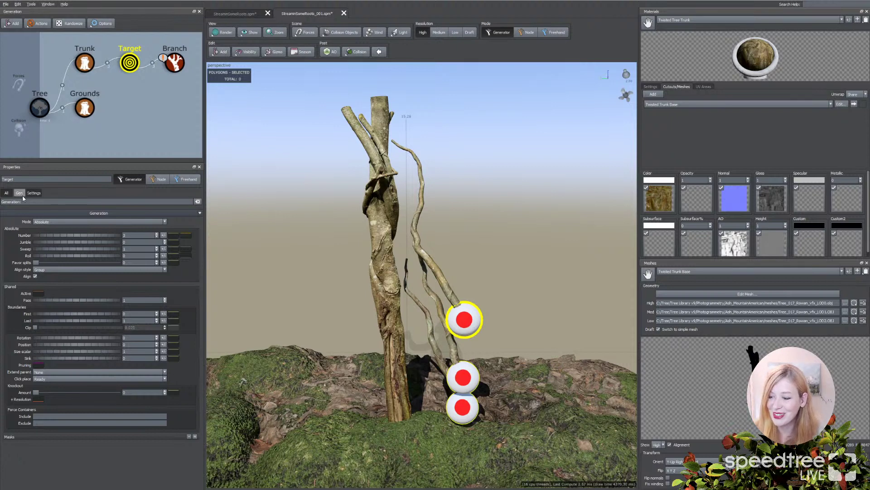
left_click(34, 193)
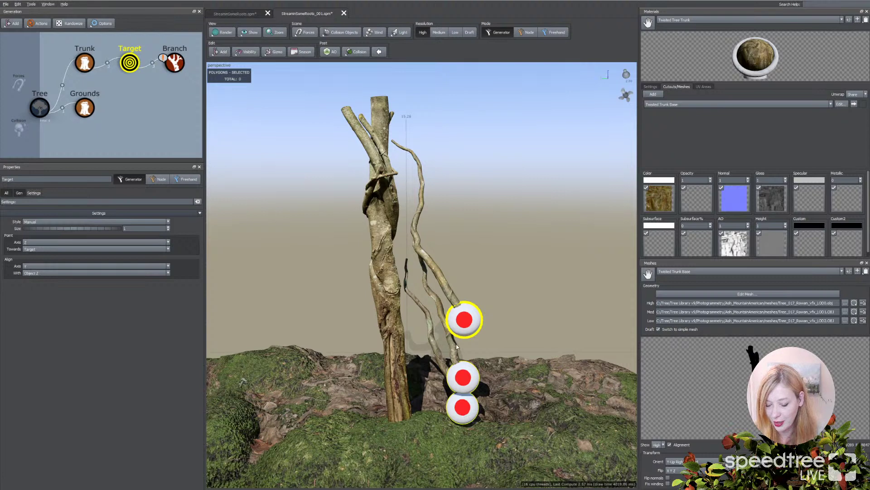
left_click(37, 222)
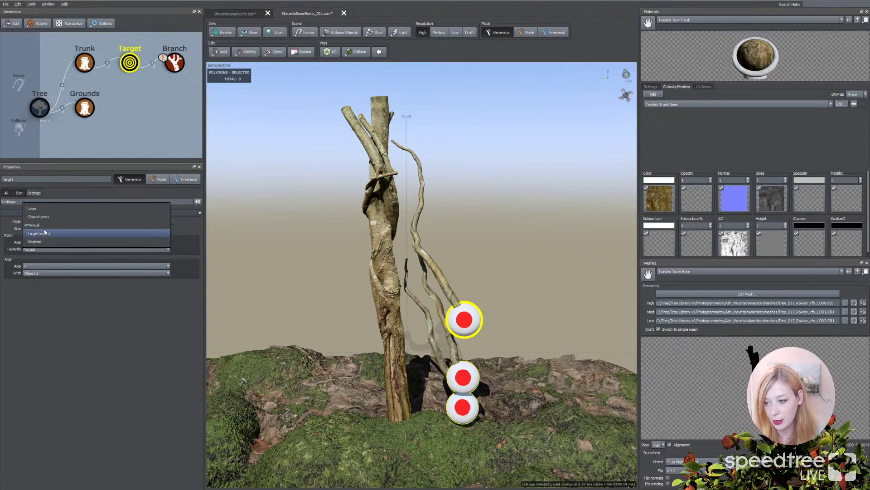
left_click(34, 209)
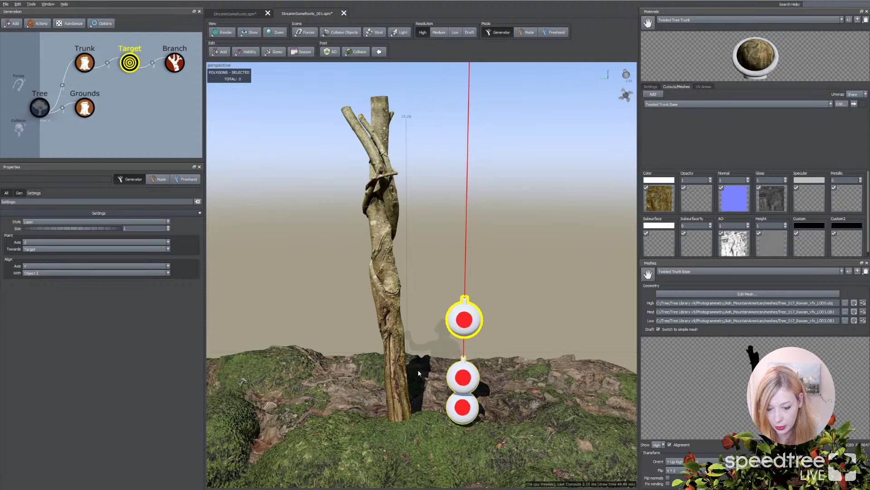
Try the Closest point style on the targets, inspect how the branches attach, and restore the Laser style
left_click(68, 222)
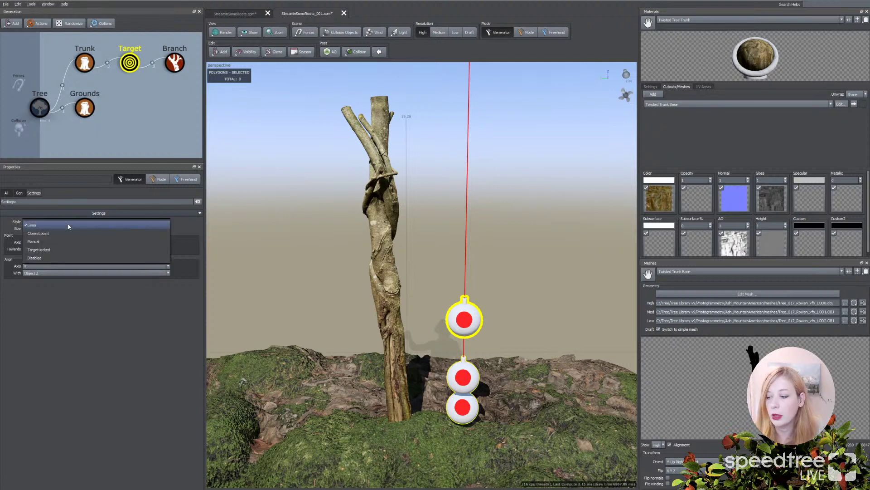
left_click(43, 234)
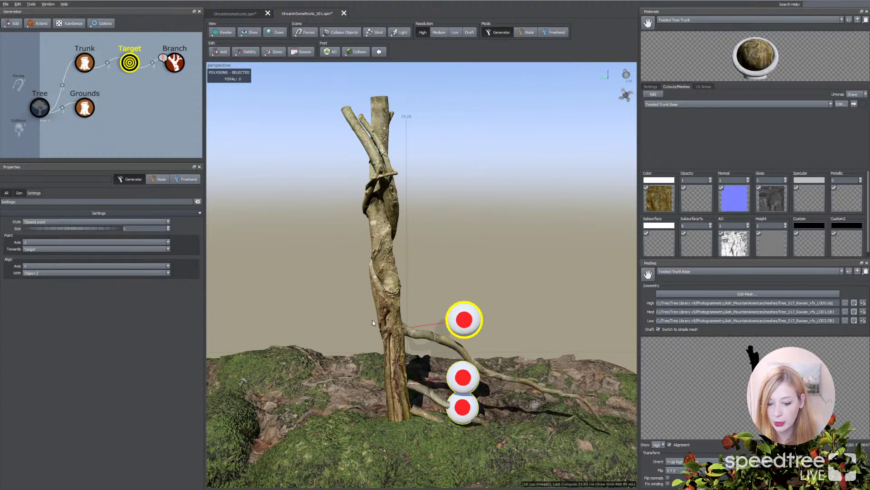
left_click_drag(451, 298, 406, 387)
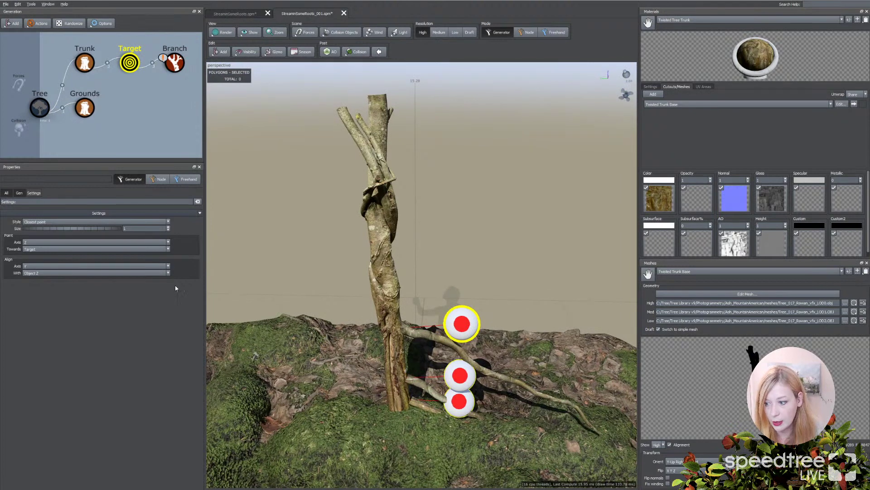
left_click(59, 222)
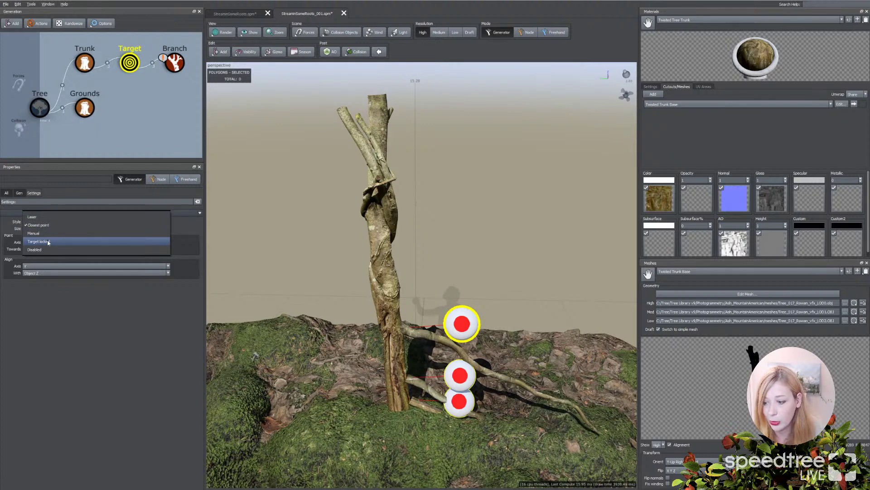
left_click(33, 217)
Select the uppermost target node and move it across to the other side of the trunk
left_click_drag(434, 329, 457, 327)
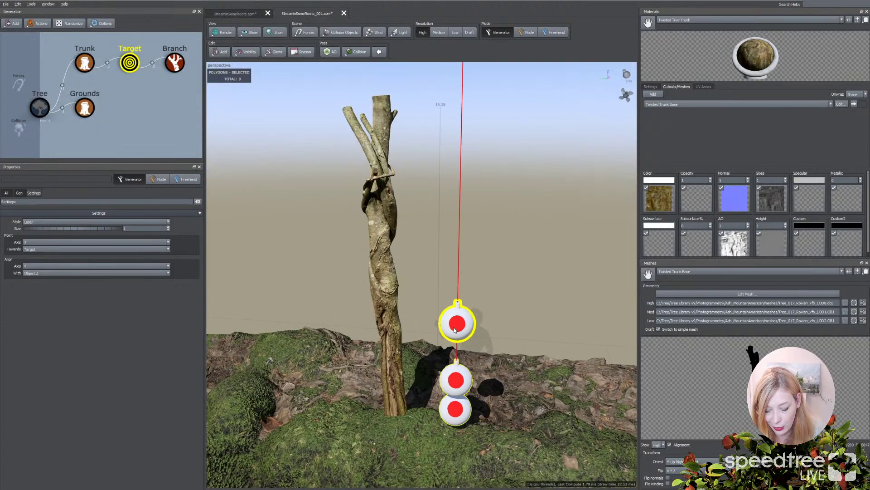
left_click(455, 333)
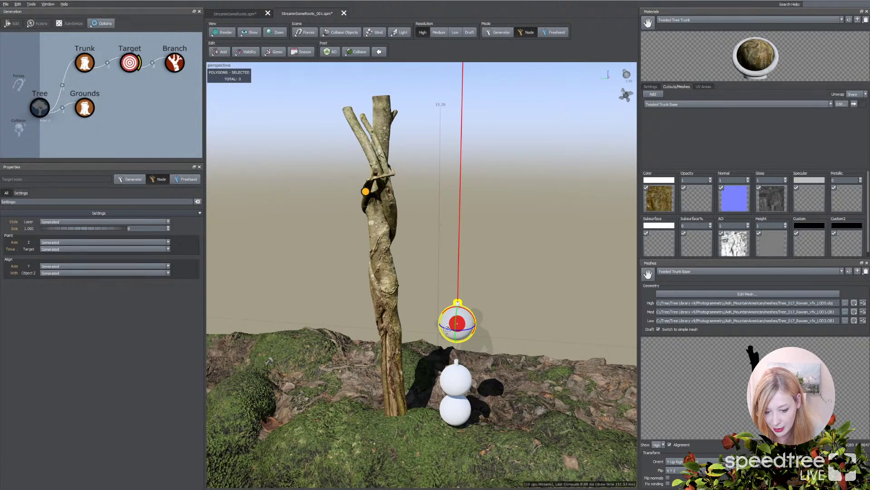
left_click_drag(447, 332, 317, 320)
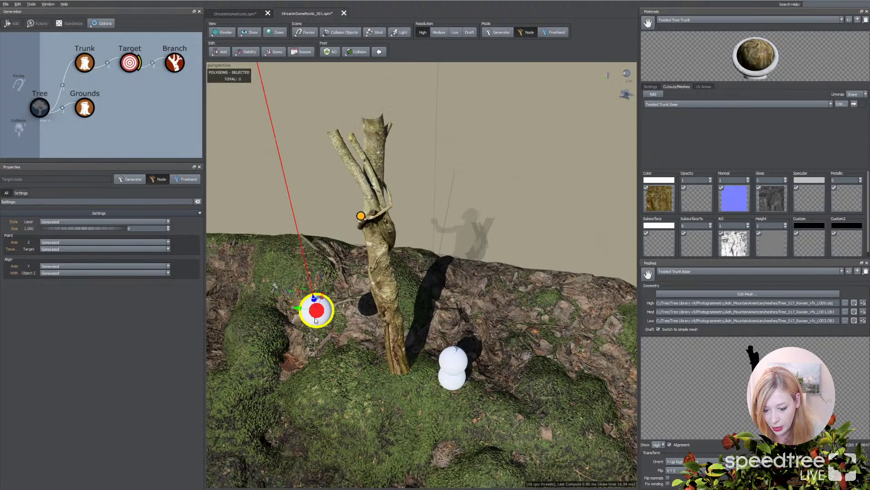
middle_click_drag(316, 320, 333, 326)
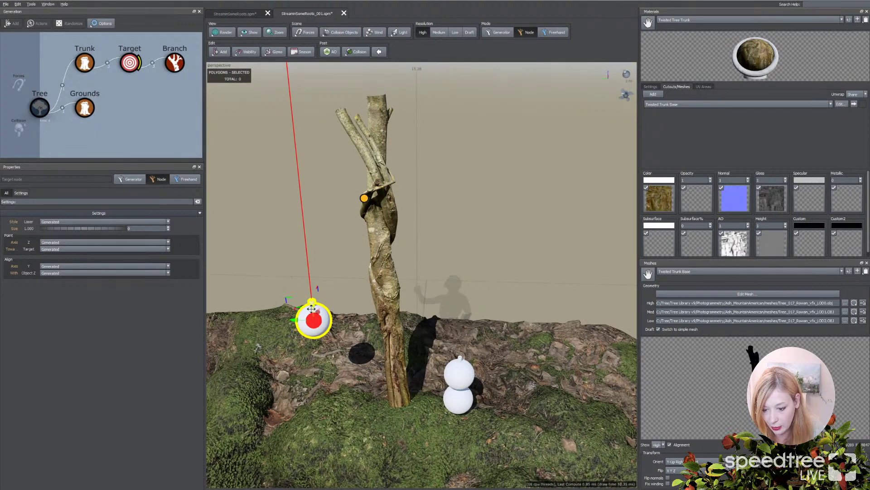
Lower the target opposite the stacked pair and aim it at the trunk base, and rotate the pair's upper target toward the base
left_click_drag(317, 311, 338, 411)
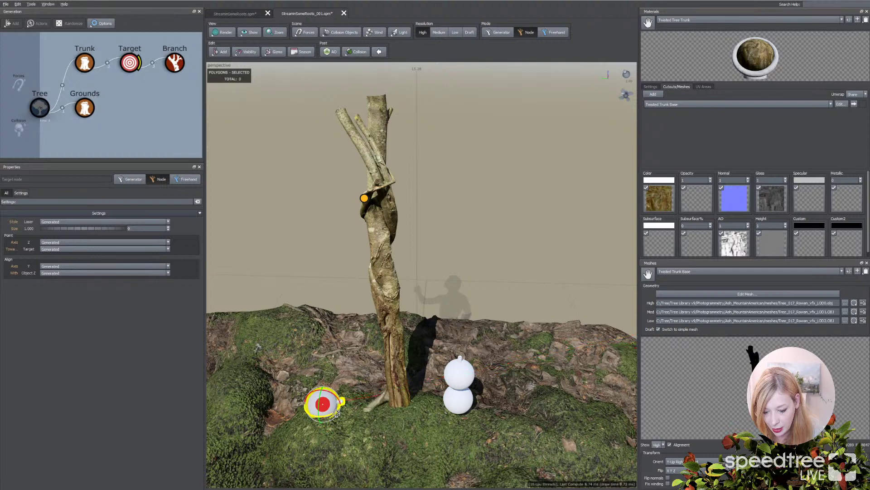
left_click(460, 377)
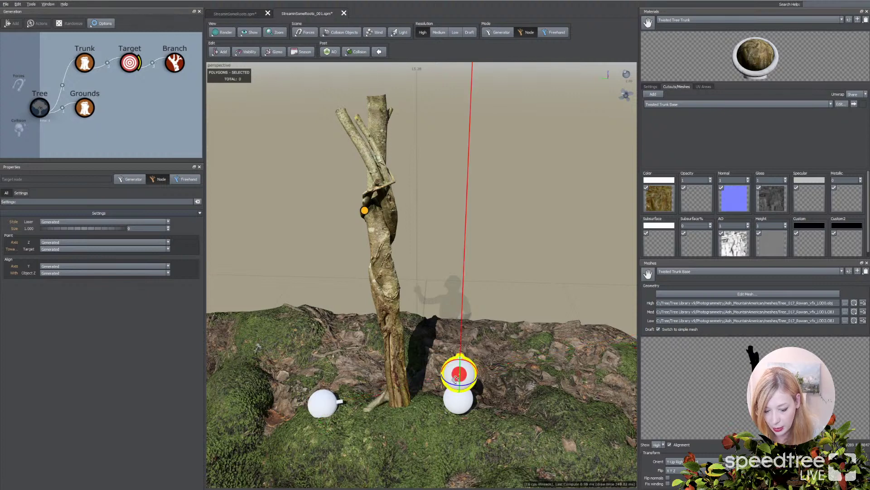
left_click_drag(461, 363, 459, 393)
key("w")
Reposition and rotate the target on the bare-soil side so its laser hits the trunk base and grows another root there
left_click(503, 362)
left_click_drag(503, 361, 406, 340)
left_click(380, 368)
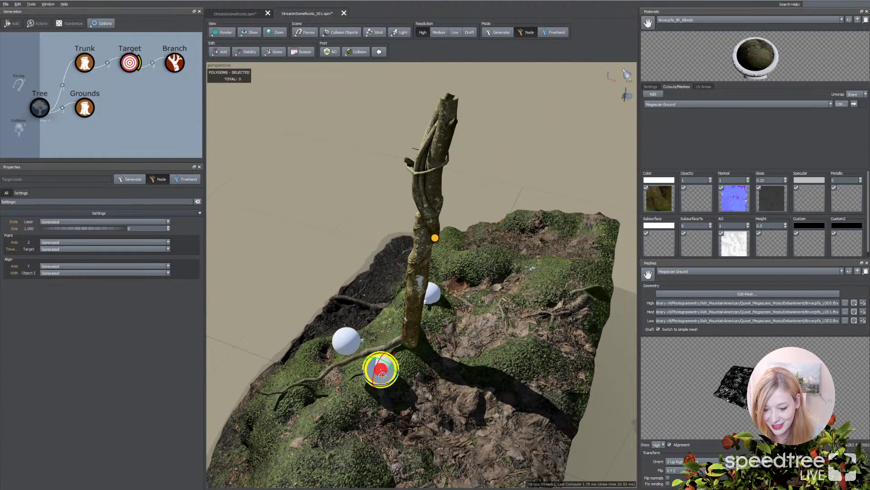
key("space")
left_click_drag(399, 375, 411, 394)
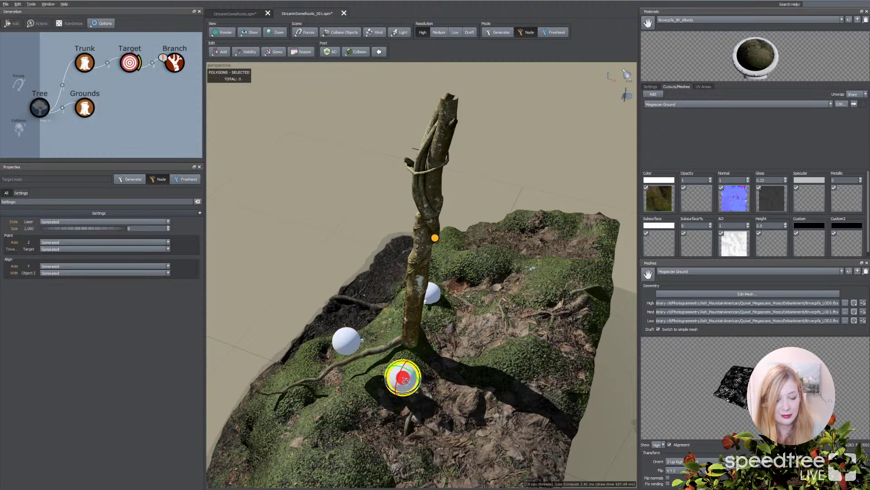
left_click_drag(383, 359, 420, 421)
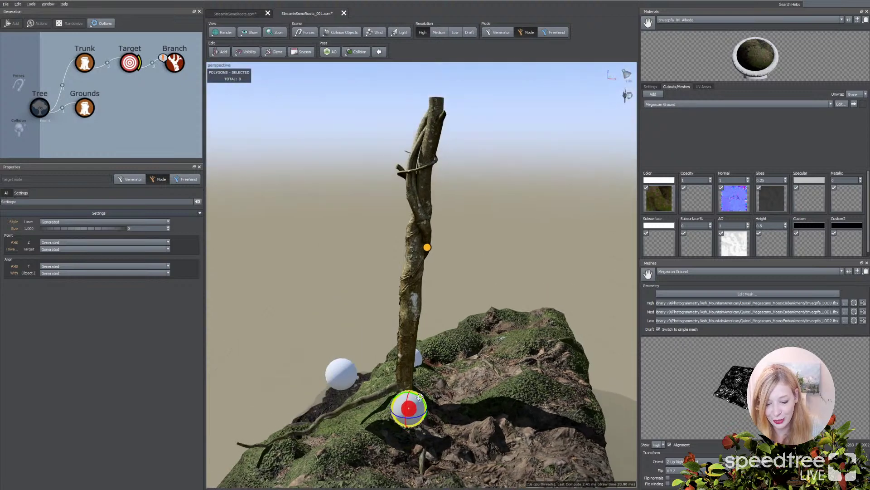
left_click(420, 420)
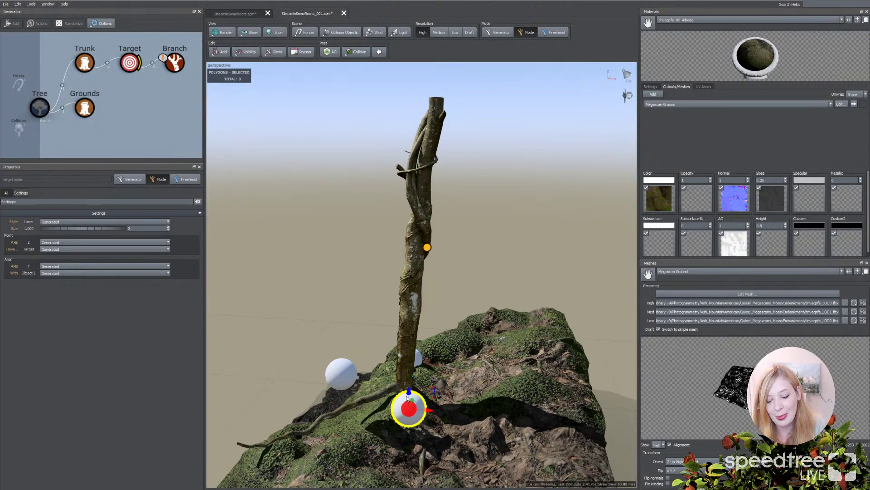
left_click_drag(409, 392, 437, 396)
mouse_move(448, 363)
left_mouse_down()
mouse_move(473, 358)
mouse_move(446, 375)
left_mouse_up()
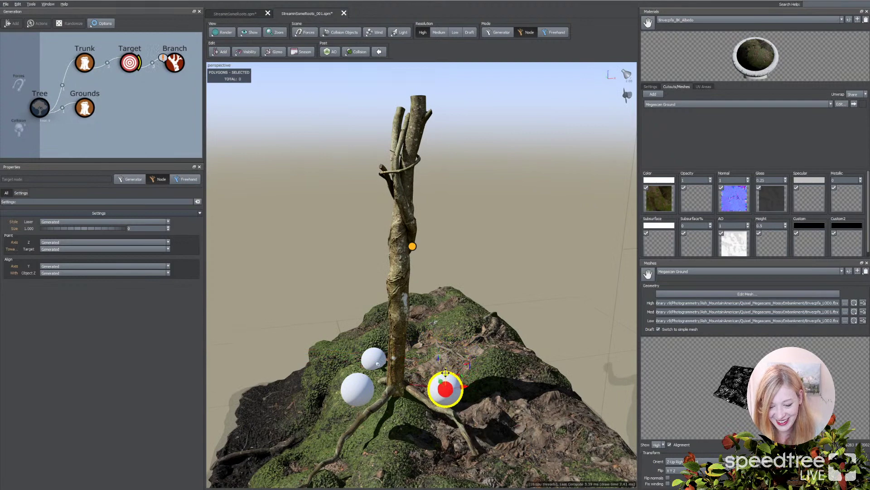
Examine up close how the welded roots join the base of the trunk
left_click_drag(408, 432, 425, 404)
scroll(431, 439, "up", 5)
scroll(432, 439, "down", 5)
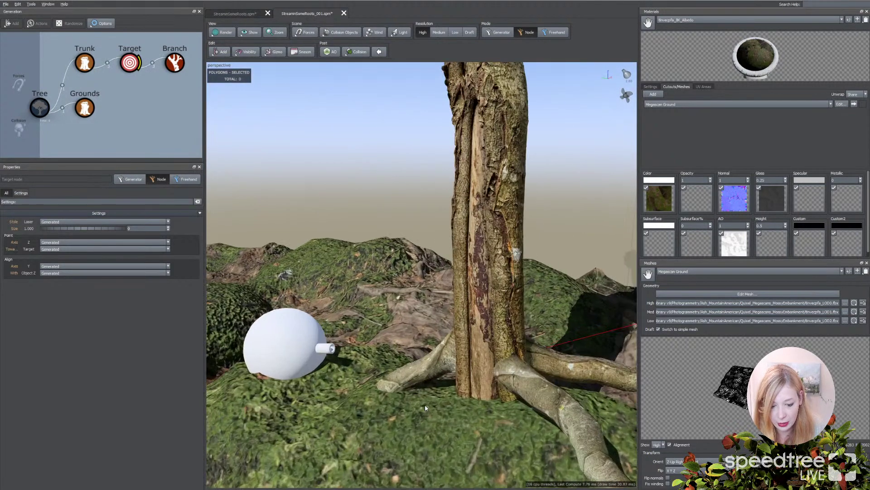
left_click_drag(488, 402, 514, 397)
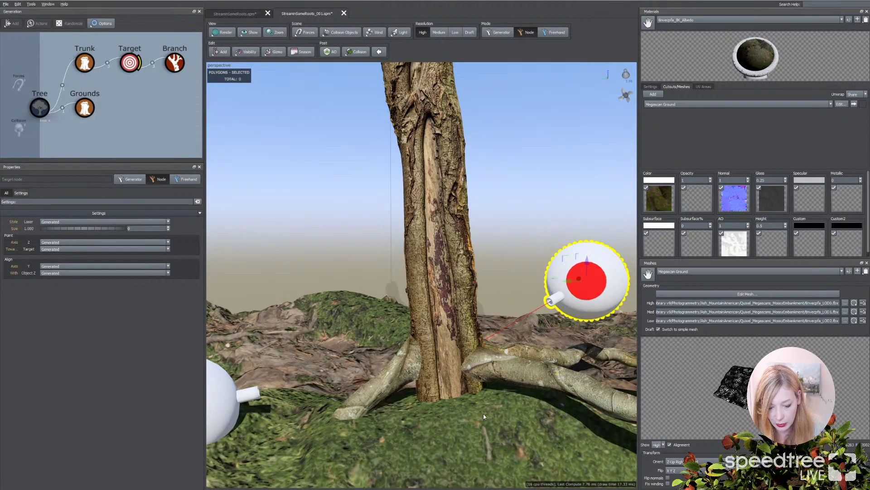
left_click_drag(479, 423, 478, 428)
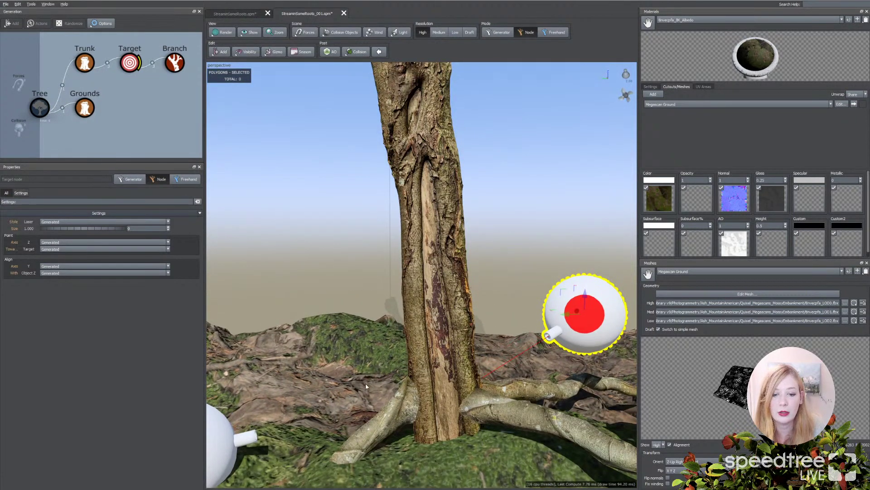
Open the color map of the Twisted Tree Trunk material and enlarge its preview to examine the texture layout
left_click(659, 199)
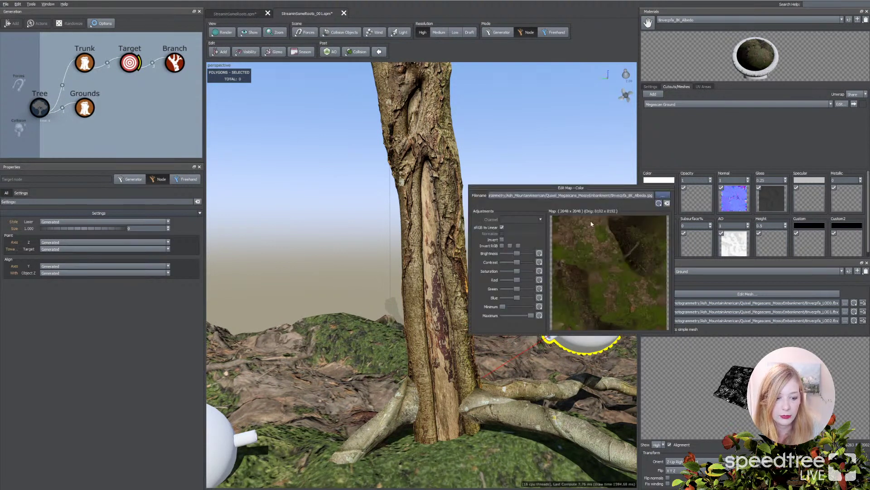
left_click(748, 19)
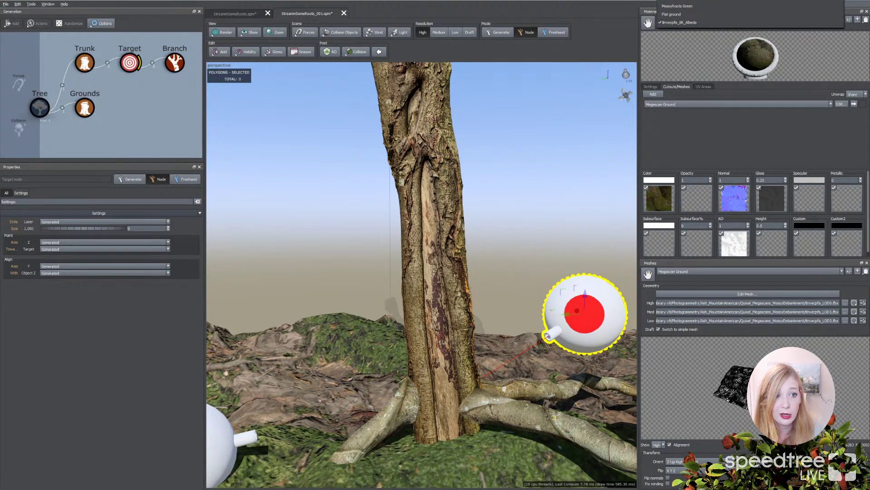
left_click(678, 6)
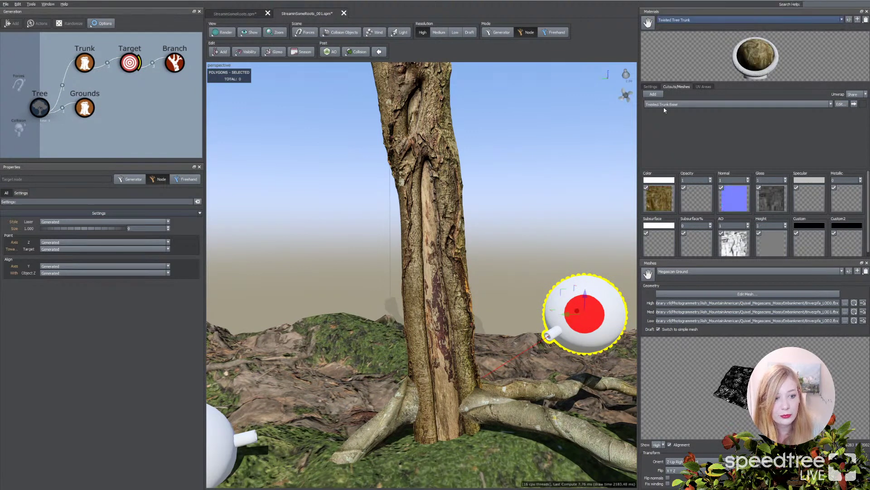
left_click(660, 200)
left_click_drag(604, 187, 519, 101)
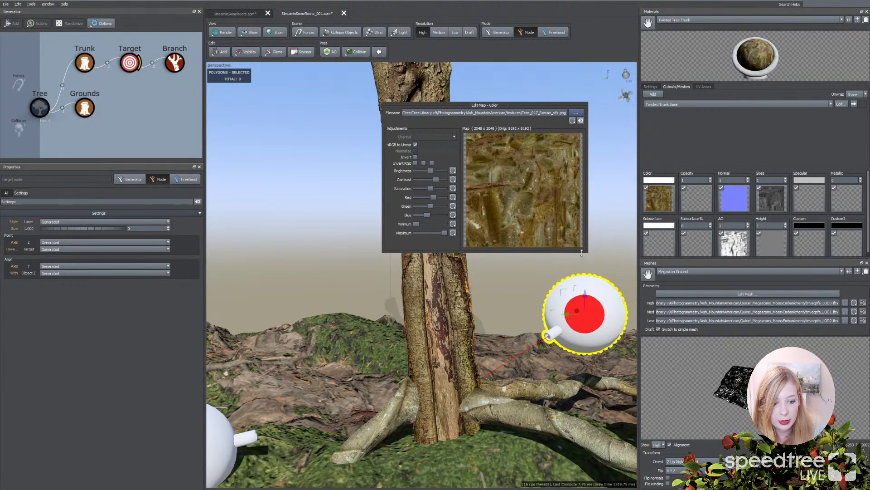
left_click_drag(581, 253, 581, 353)
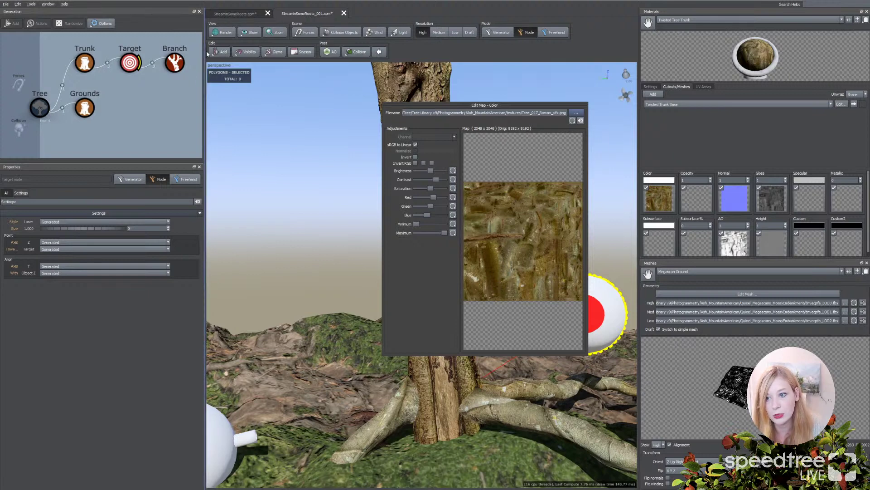
Set the viewport render mode to Texcoord Seams and examine the UV islands around the root joints on the trunk
left_click(222, 33)
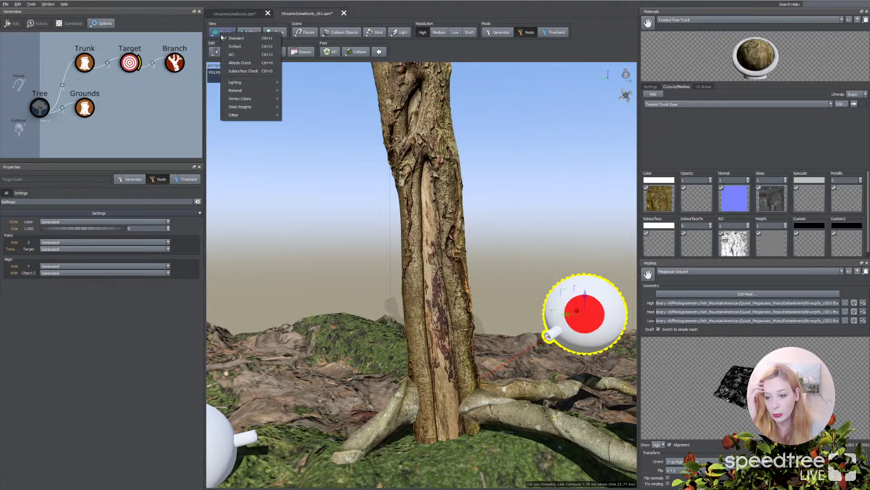
mouse_move(246, 116)
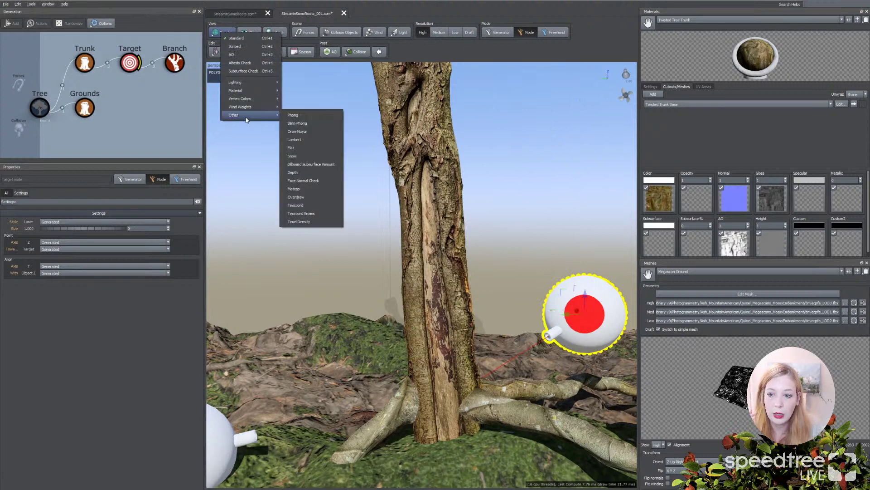
left_click(314, 214)
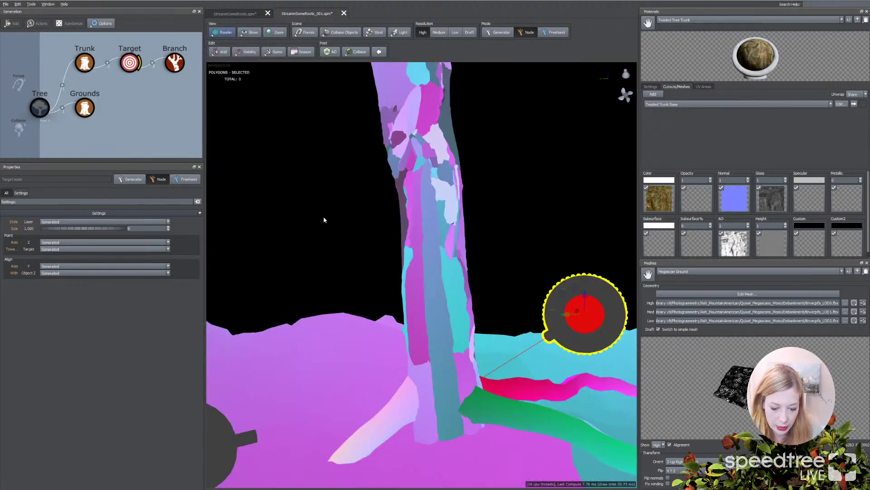
mouse_move(435, 409)
left_mouse_down()
mouse_move(393, 416)
mouse_move(444, 417)
left_mouse_up()
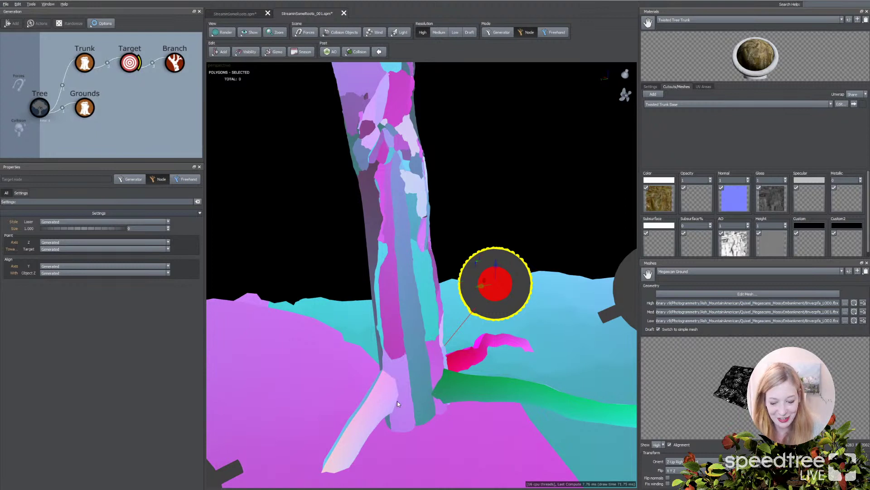
left_click_drag(456, 437, 417, 339)
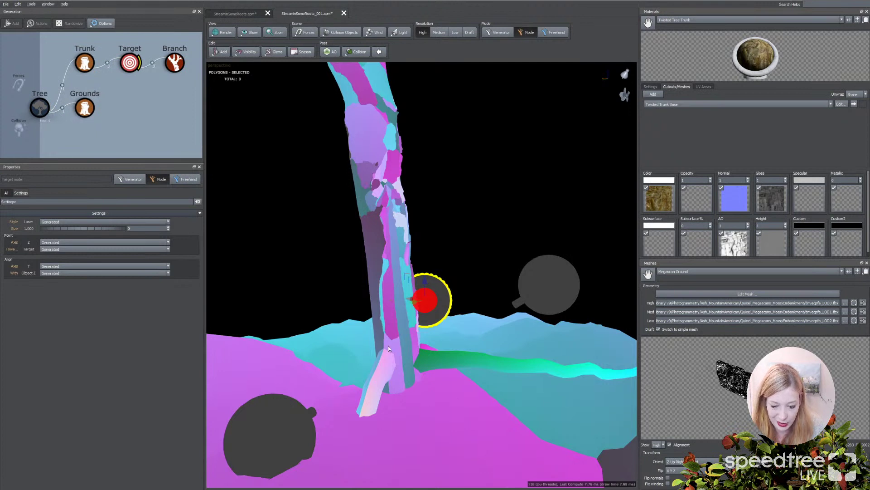
Select the target nearest the camera and shift its root's attachment point along the trunk base relative to the UV seams
left_click(300, 421)
left_click_drag(260, 443, 269, 435)
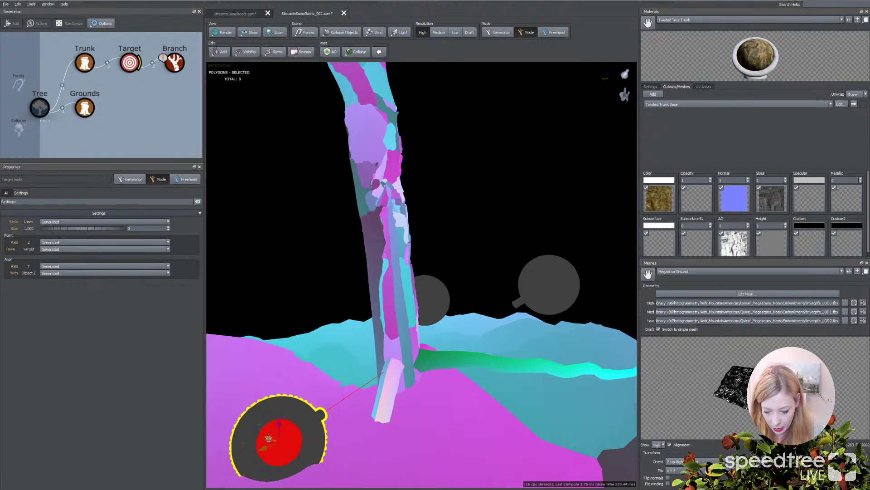
middle_click_drag(288, 442, 305, 449)
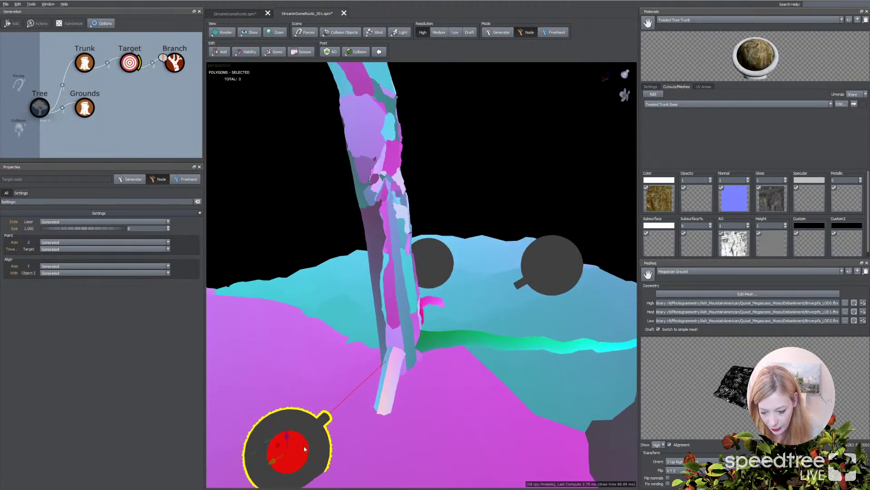
Shift the front root's target and set that root node's absolute skin radius to -0.05
left_click_drag(274, 460, 304, 455)
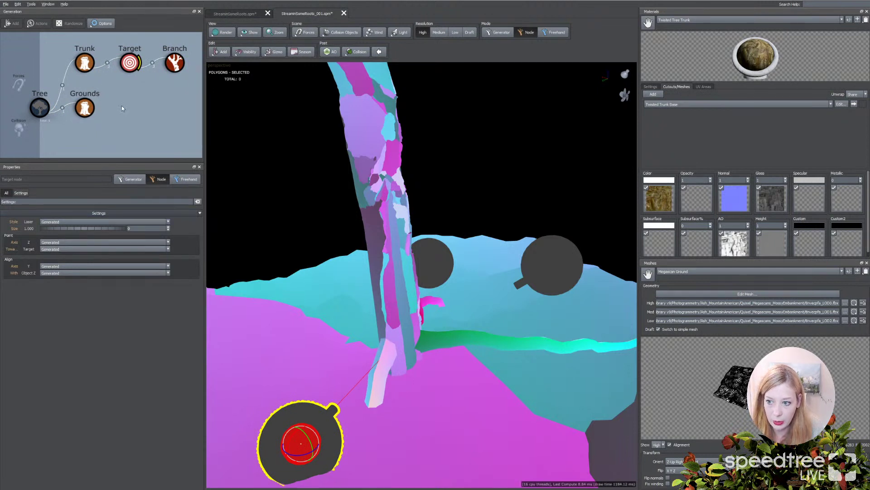
left_click(174, 63)
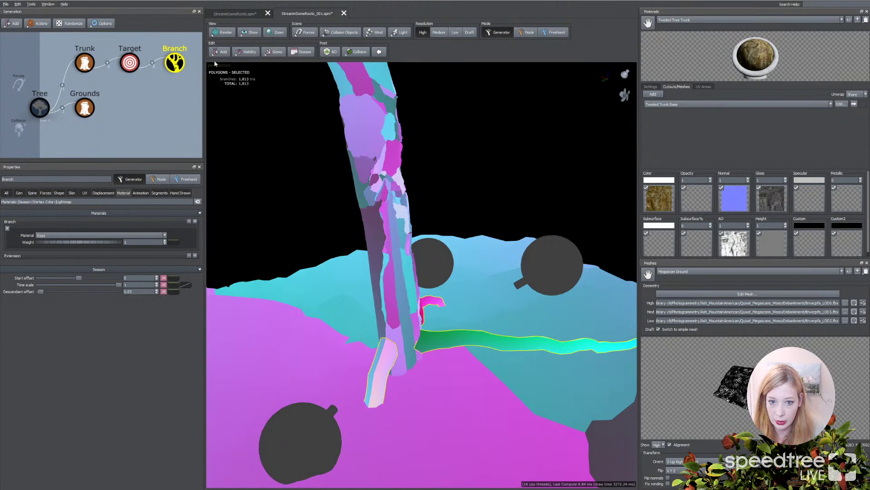
left_click(525, 33)
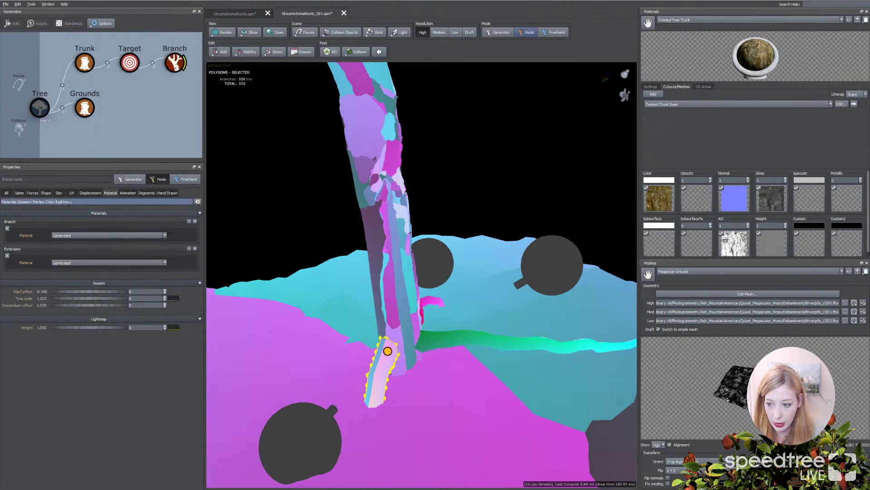
left_click(59, 193)
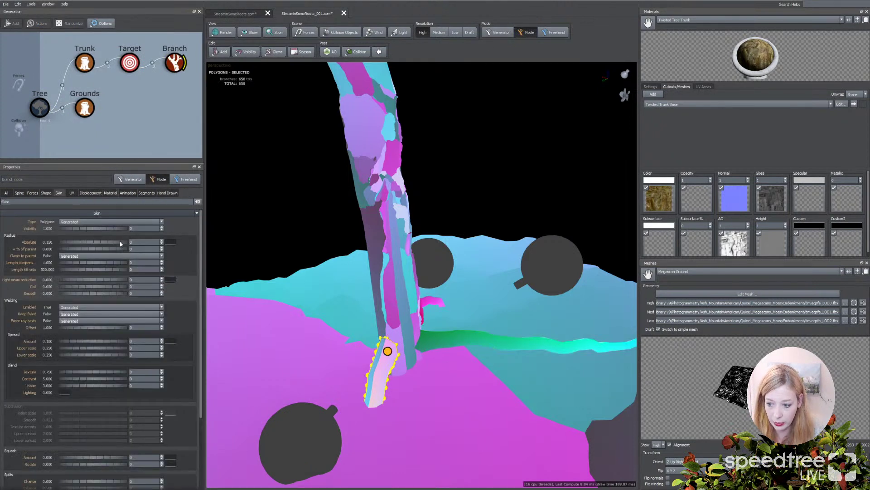
left_click_drag(120, 244, 118, 245)
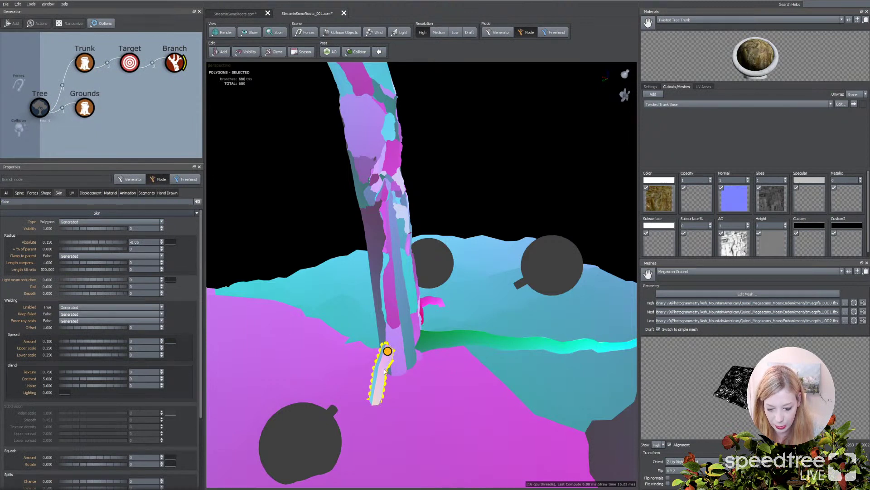
Move the front root's target outward from the trunk to adjust how the root meets the trunk base
left_click(291, 444)
left_click_drag(291, 445, 304, 461)
scroll(393, 415, "up", 6)
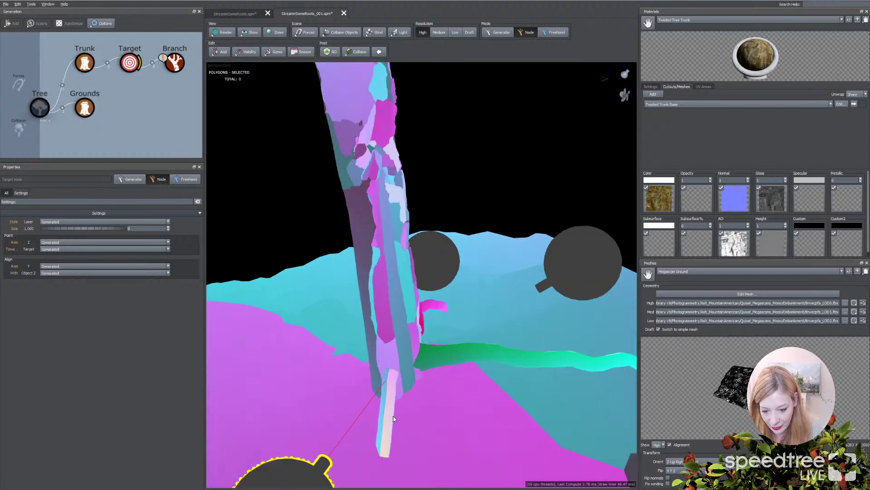
left_click_drag(383, 383, 381, 433)
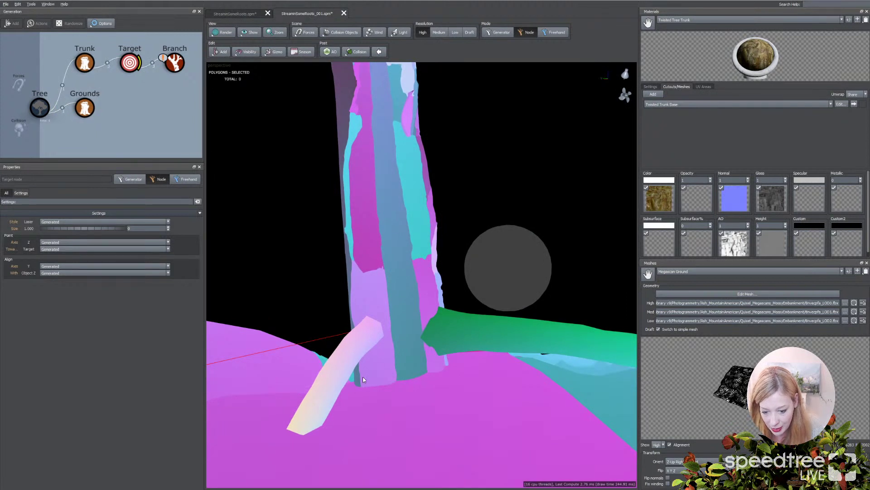
scroll(387, 410, "down", 5)
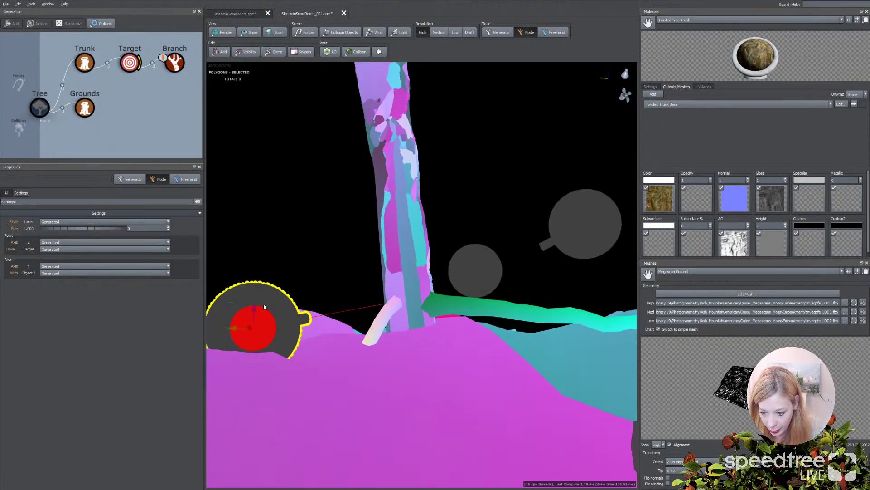
Lower the front root's target toward the ground
left_click(253, 310)
left_click_drag(253, 310, 251, 334)
left_click_drag(384, 363, 418, 391)
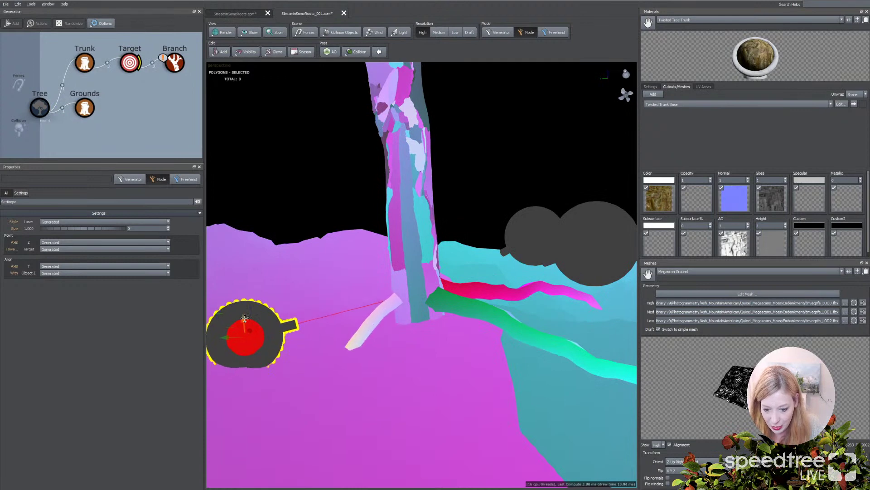
left_click_drag(346, 369, 380, 384)
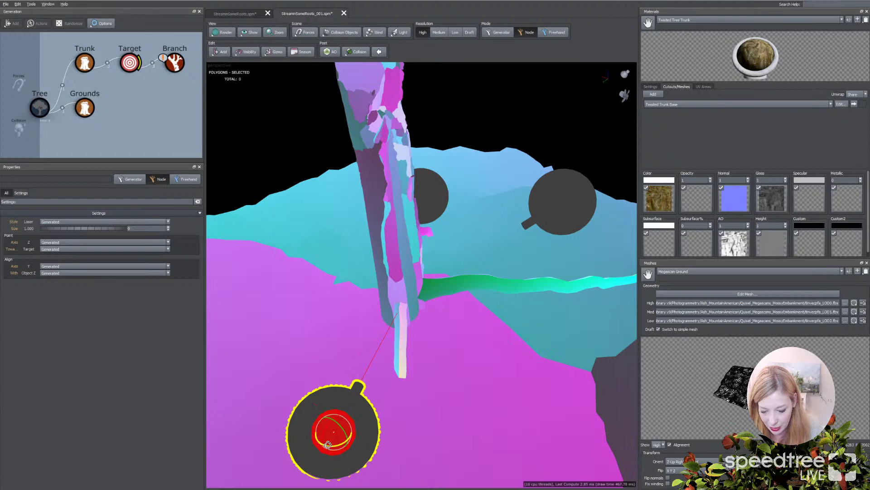
Turn the front root's target and shift it sideways to change the direction in which the root leaves the trunk
left_click_drag(350, 427, 330, 444)
left_click_drag(331, 448, 368, 317)
left_click_drag(340, 402, 376, 450)
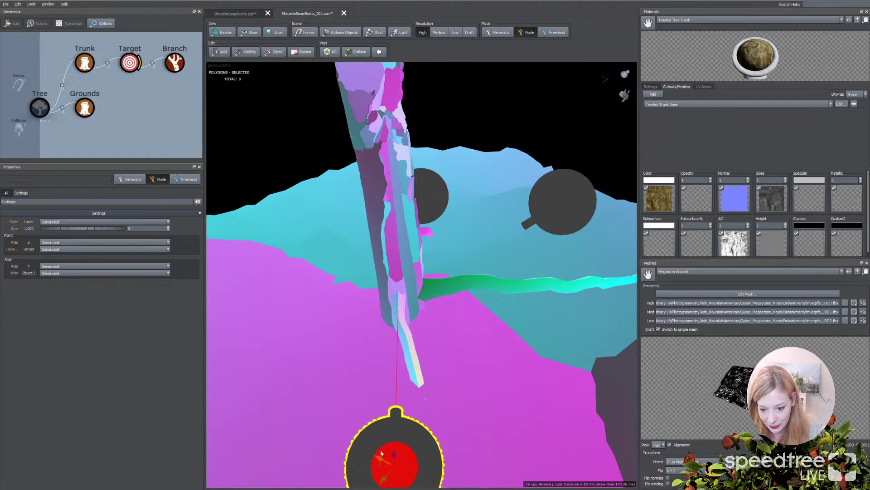
left_click_drag(462, 410, 425, 396)
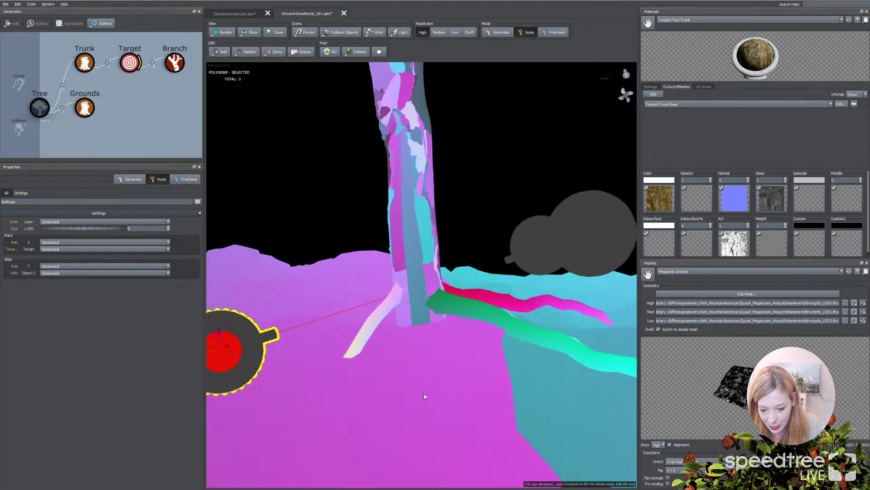
left_click_drag(438, 326, 448, 310)
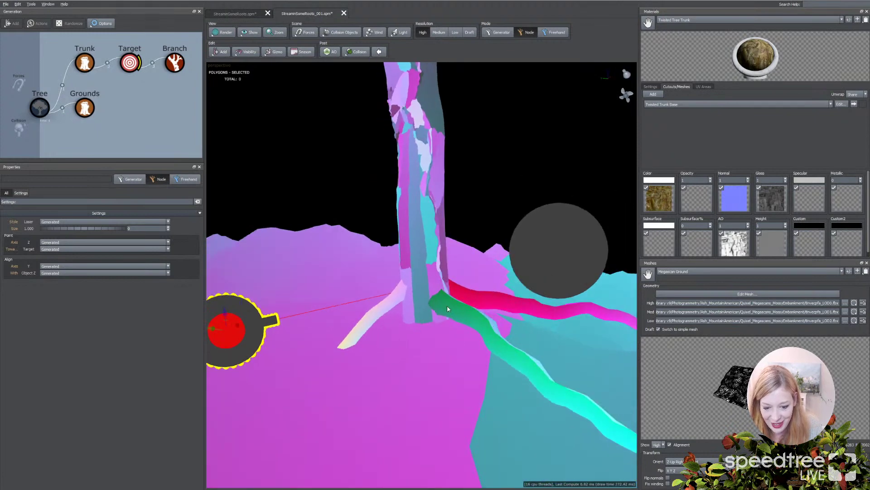
Set the green root's absolute skin radius to -0.04 and its weld spread upper scale to 1.51
left_click(449, 308)
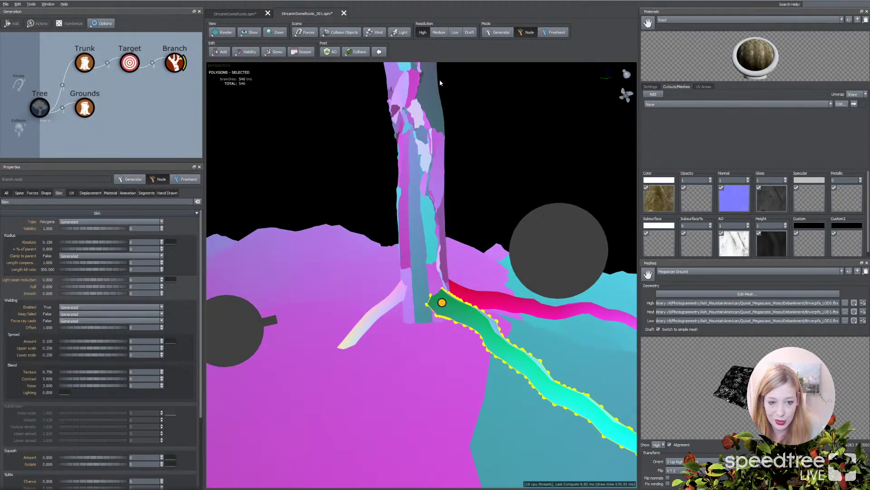
left_click(530, 33)
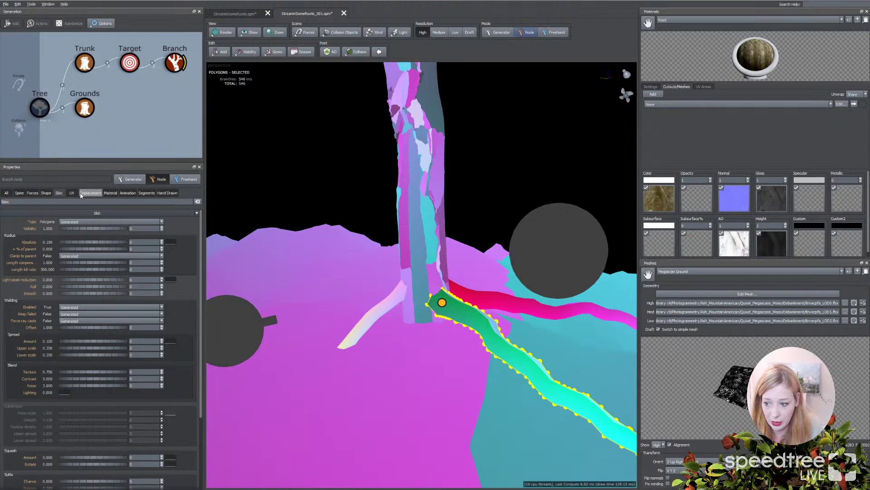
scroll(113, 241, "down", 2)
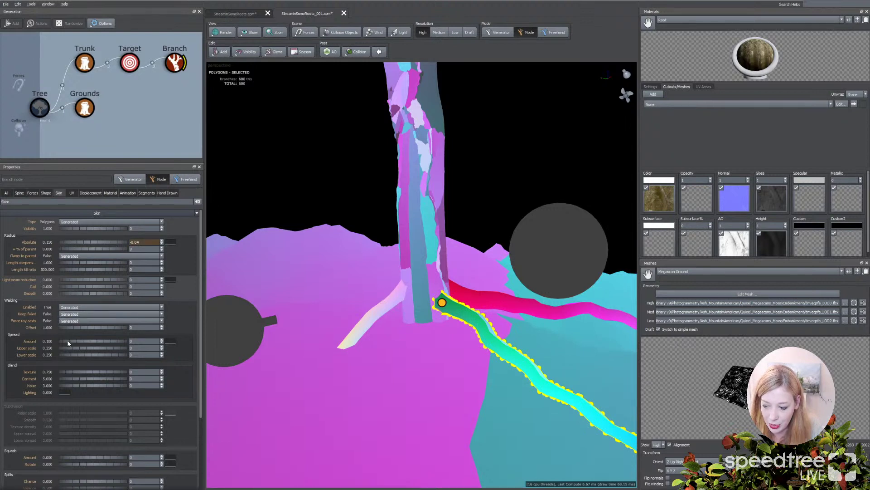
left_click_drag(72, 351, 129, 351)
Thin the green root further by lowering its absolute skin radius
left_click_drag(320, 344, 440, 337)
left_click(468, 276)
middle_click_drag(374, 310, 448, 287)
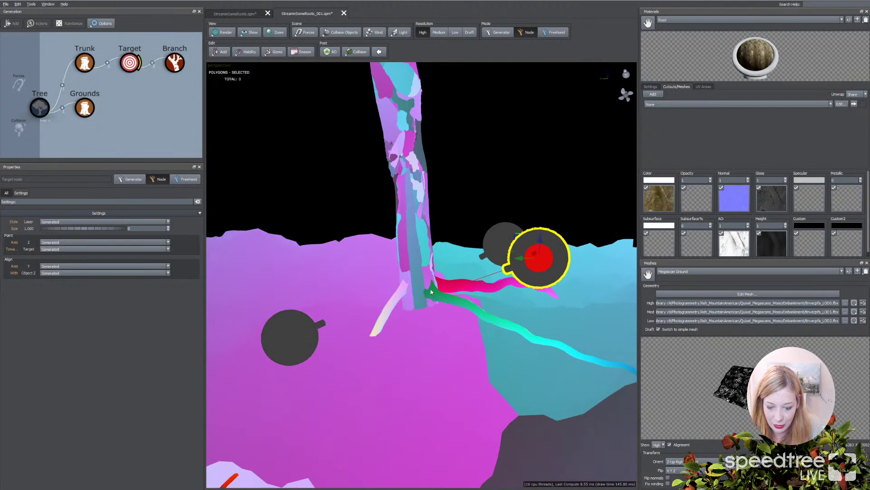
middle_click_drag(431, 320, 415, 322)
scroll(415, 322, "up", 4)
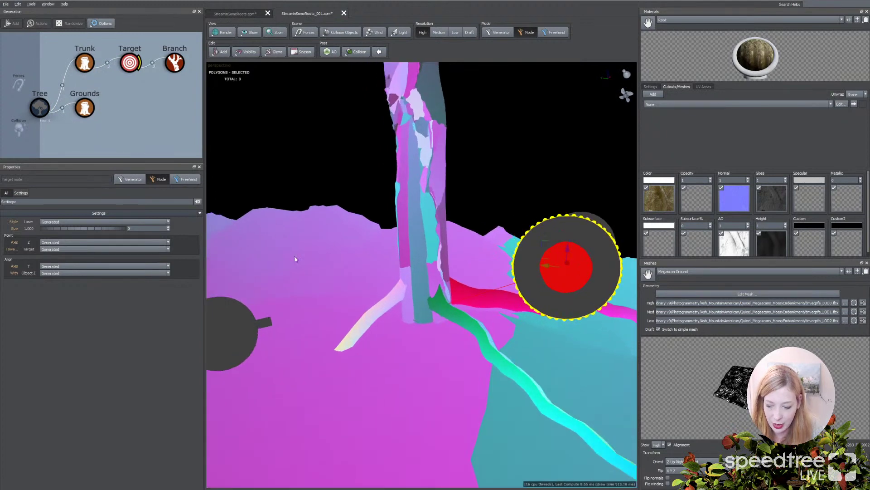
left_click(443, 307)
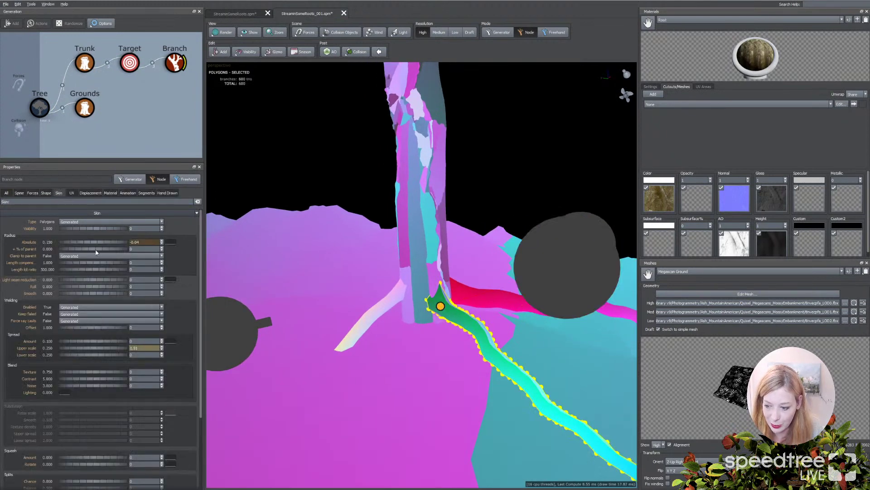
scroll(118, 243, "down", 2)
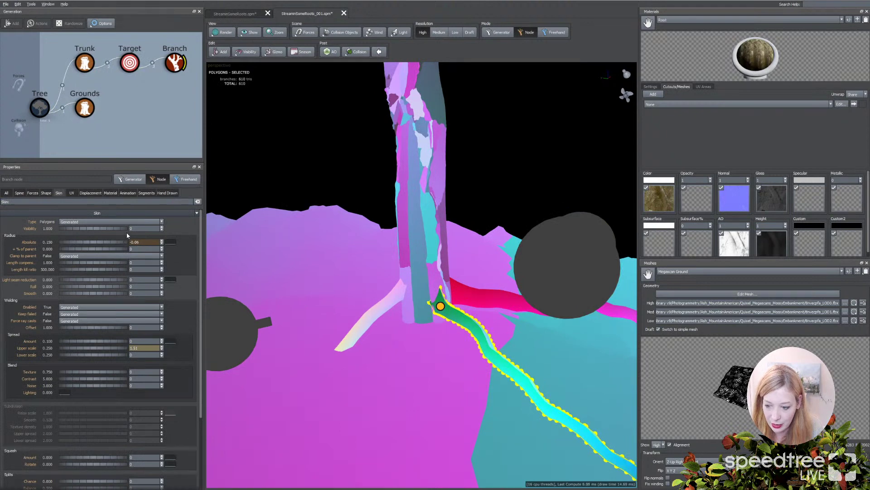
middle_click_drag(490, 354, 442, 317)
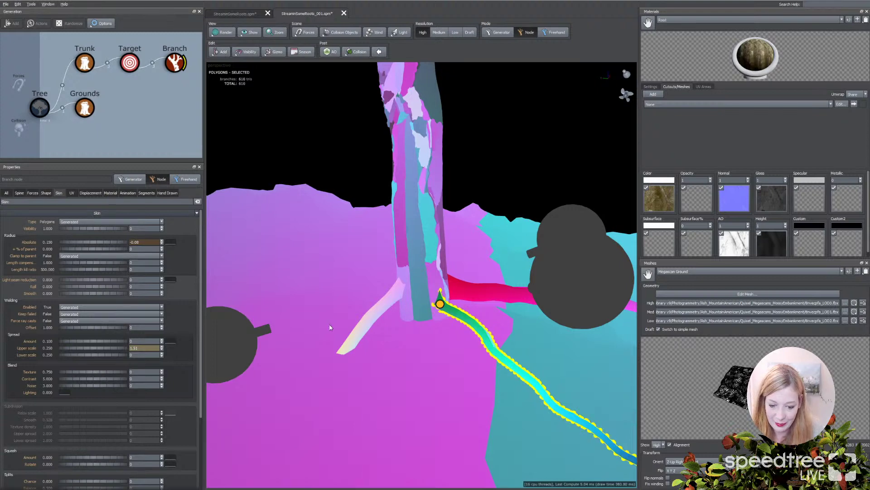
Move the red root's target downward to adjust where the root attaches to the trunk
scroll(406, 320, "up", 5)
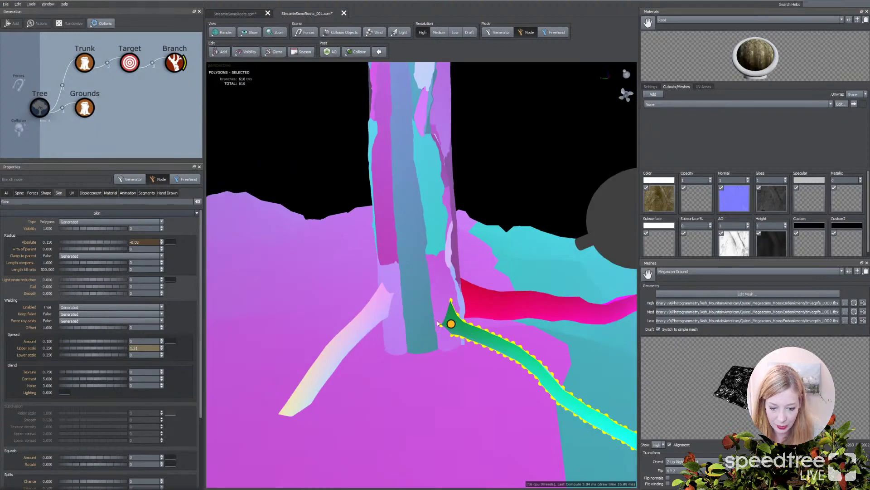
middle_click_drag(433, 330, 427, 354)
left_click(476, 340)
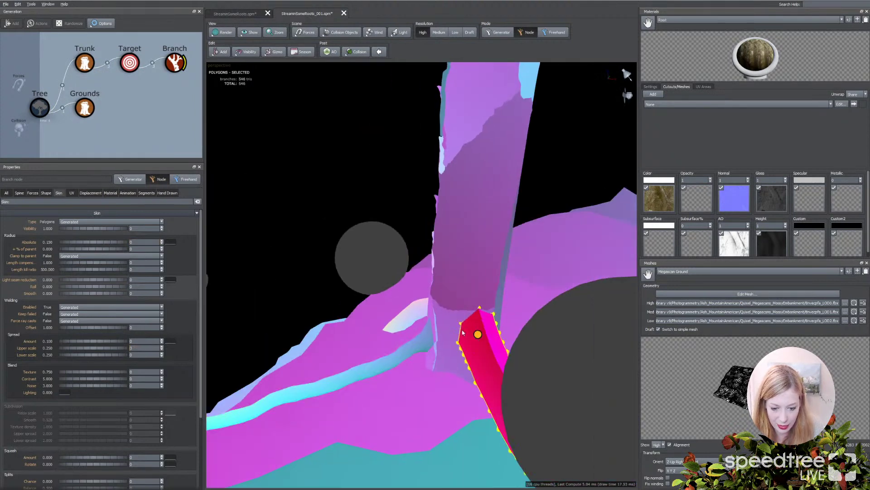
middle_click_drag(489, 345, 502, 350)
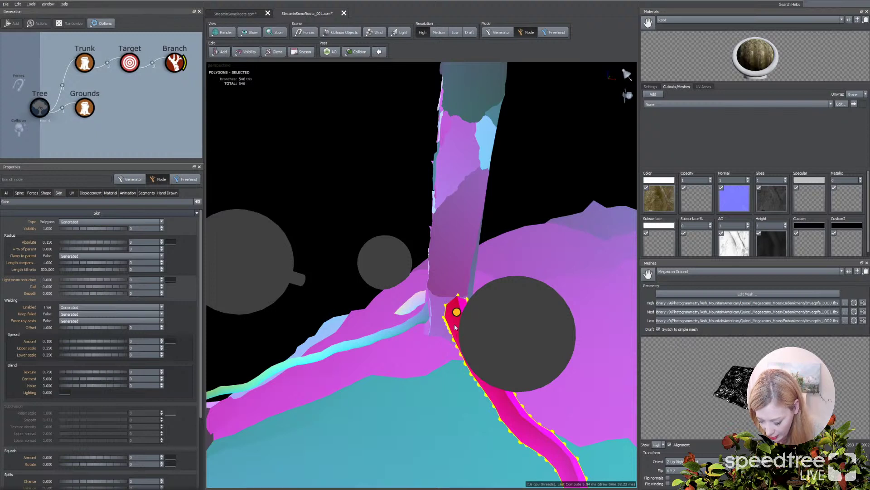
left_click(503, 322)
left_click_drag(519, 314, 510, 354)
mouse_move(510, 354)
middle_mouse_down()
mouse_move(431, 355)
mouse_move(494, 350)
mouse_move(523, 332)
mouse_move(503, 348)
middle_mouse_up()
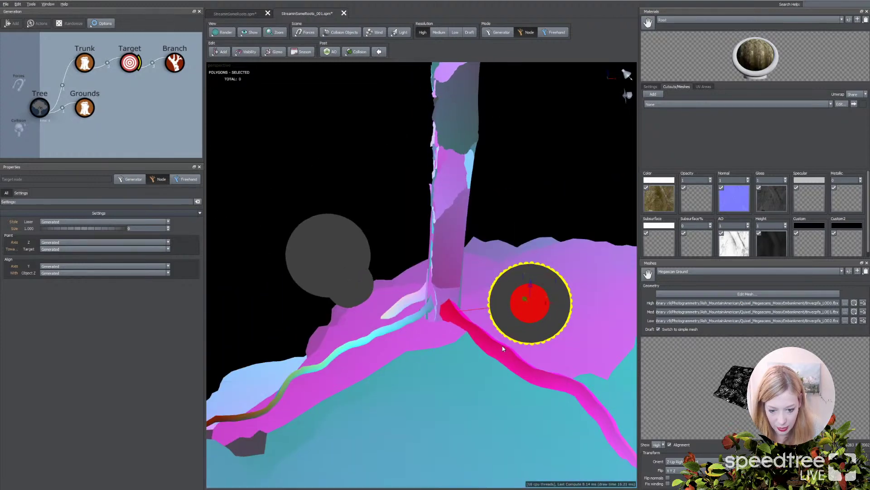
Set the red root's weld spread upper scale to 0.94 and switch the viewport to textured rendering
left_click(446, 308)
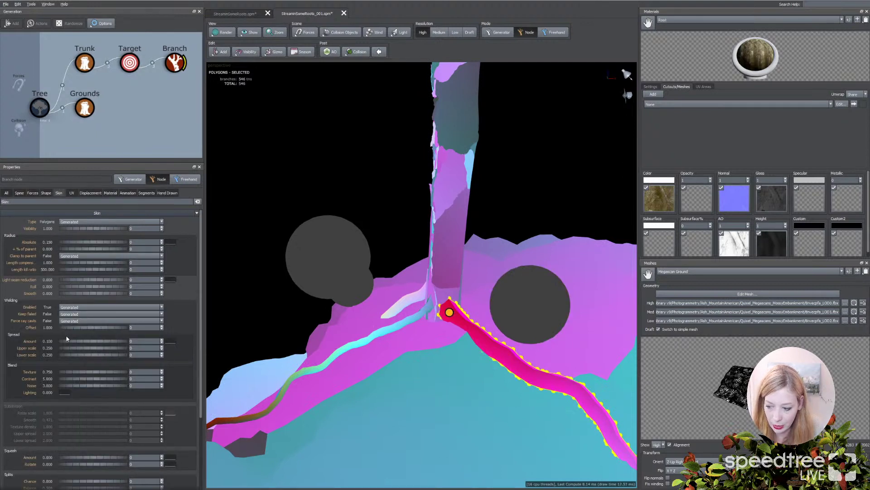
left_click_drag(63, 348, 96, 348)
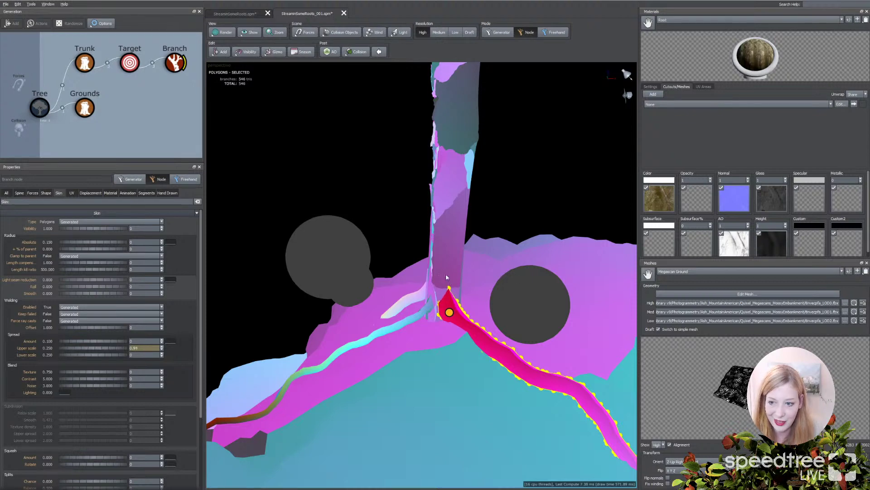
left_click(222, 32)
left_click(245, 91)
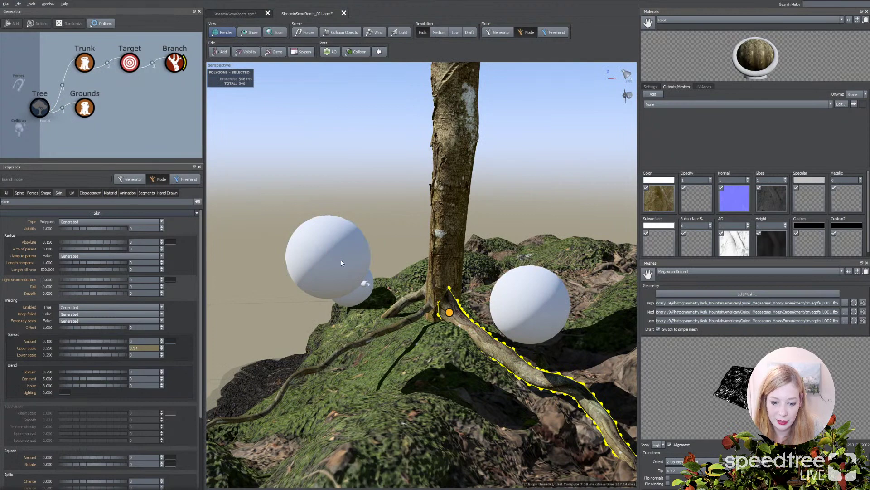
Set the absolute radial segments to 6 for all roots at the Branch generator level
left_click_drag(326, 224, 384, 303)
left_click(383, 303)
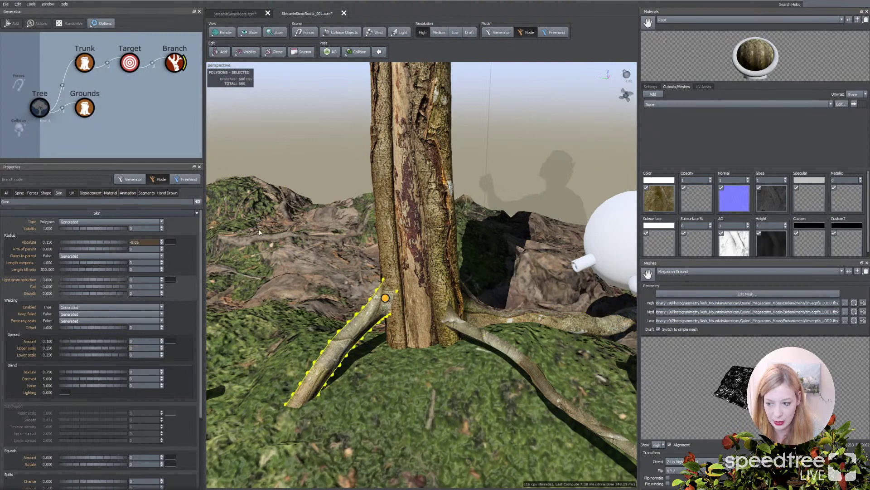
left_click(143, 193)
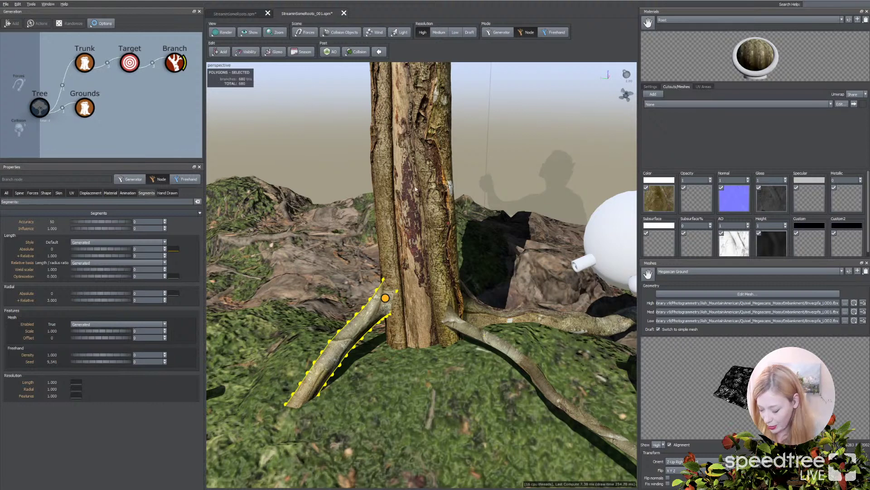
left_click(502, 32)
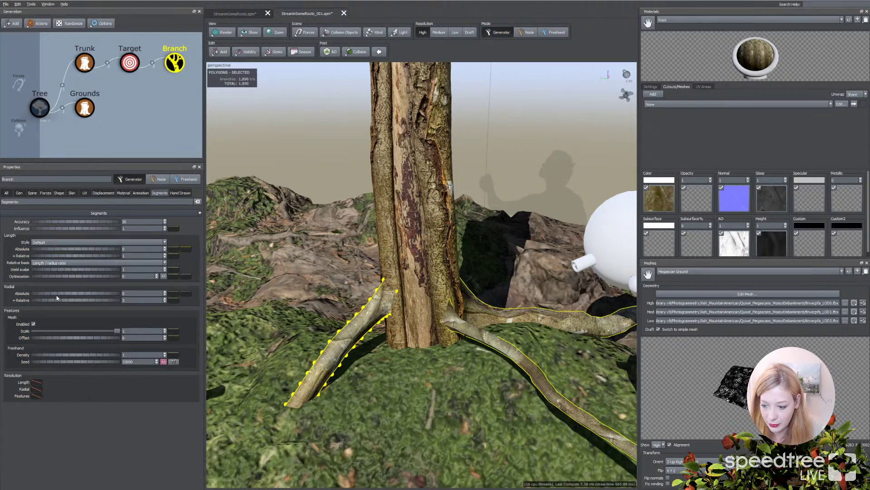
left_click_drag(66, 295, 73, 295)
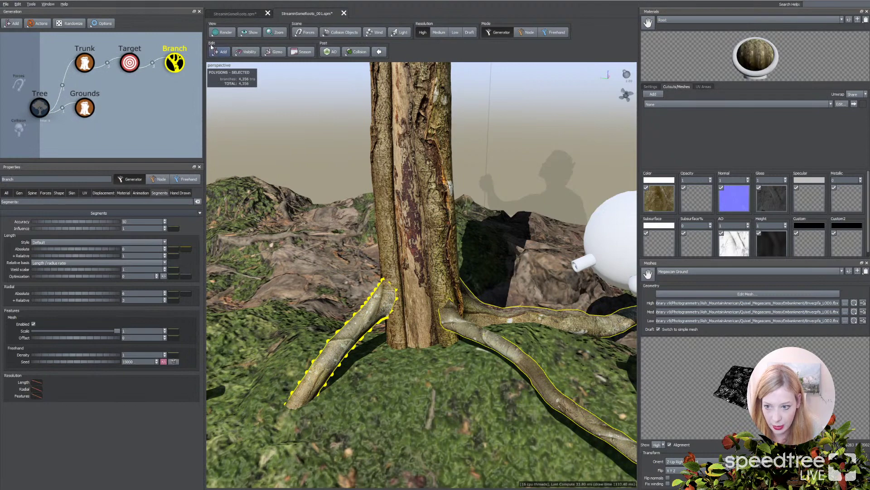
Show the model in wireframe and shape the absolute radial segments profile curve so the segment count falls along the roots
left_click(222, 33)
left_click(236, 68)
scroll(404, 390, "up", 5)
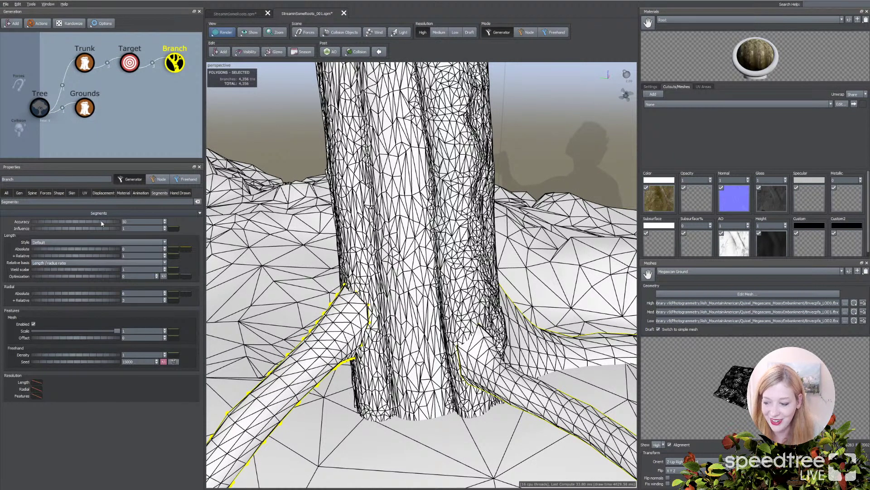
left_click(189, 294)
left_click_drag(354, 318, 355, 390)
scroll(491, 393, "down", 2)
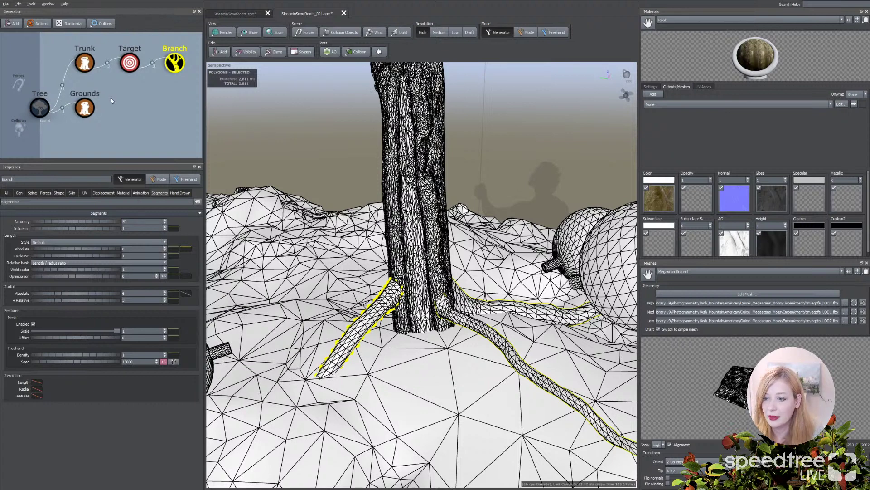
Return the viewport to textured rendering and inspect the root welds at the trunk base
left_click(218, 33)
scroll(316, 303, "up", 8)
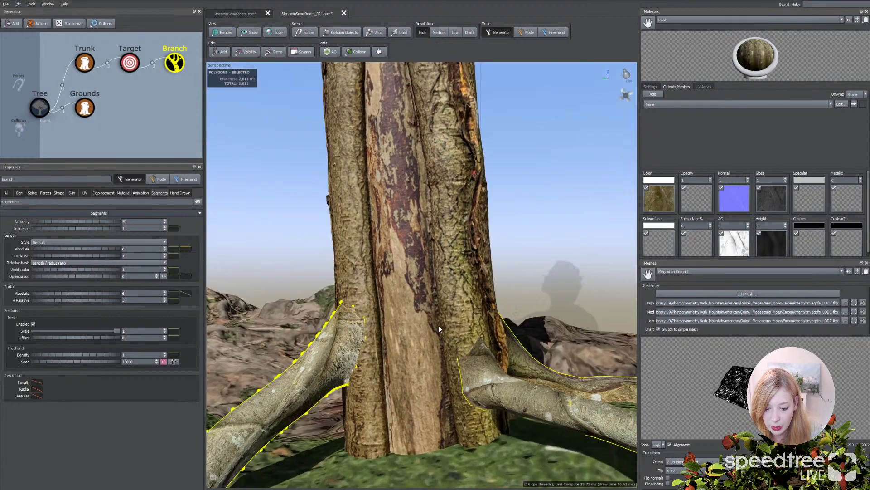
Raise the weld blend texture value of the roots to its maximum at the Branch generator level
left_click_drag(439, 326, 393, 292)
left_click(472, 379)
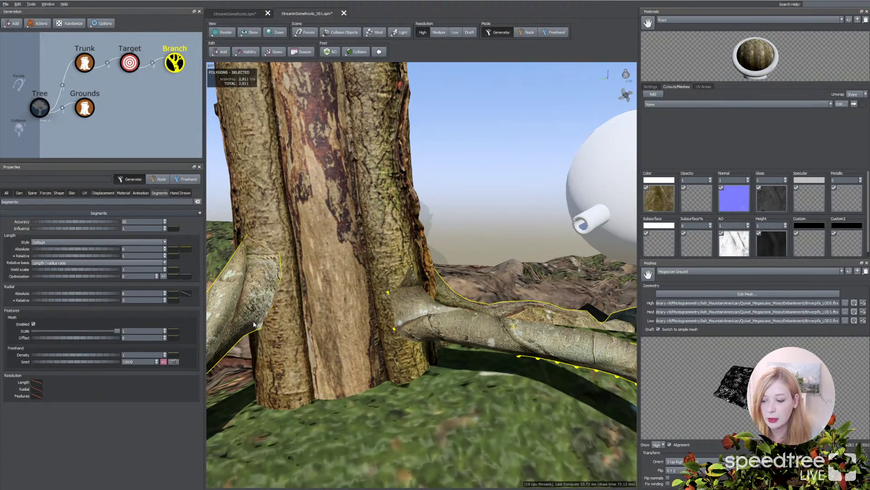
left_click(71, 194)
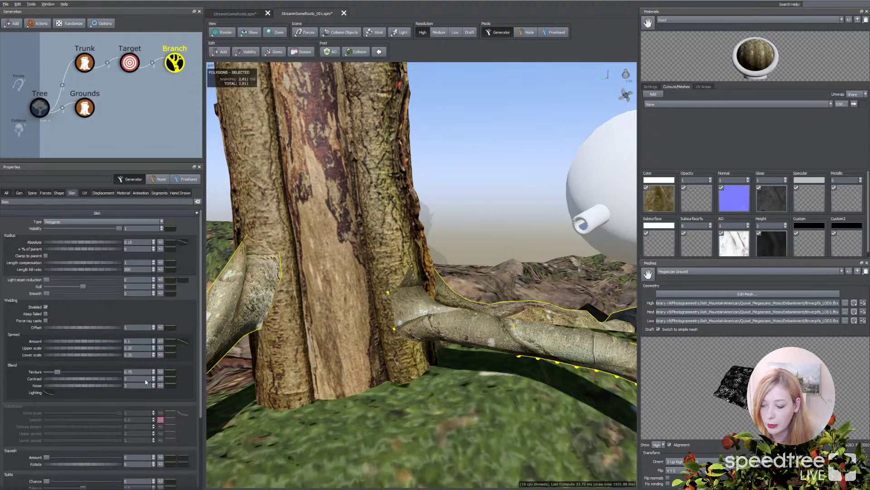
left_click_drag(58, 372, 136, 376)
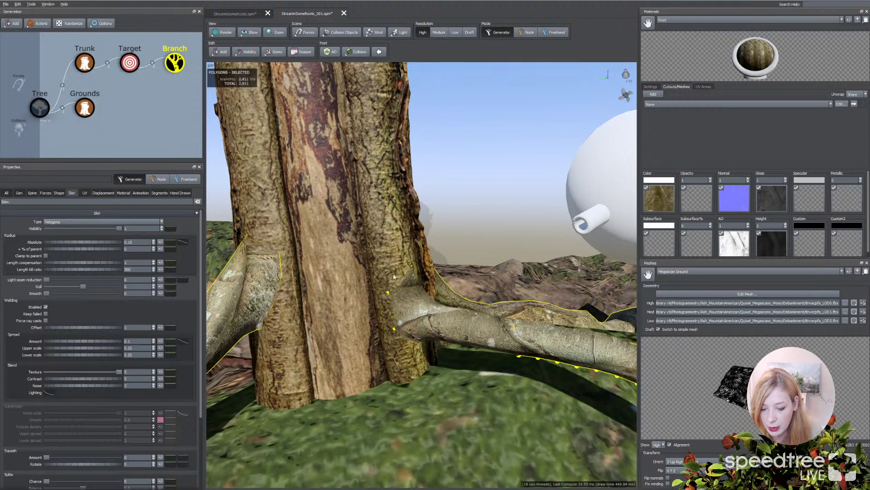
Set the roots' weld offset to about 1.2 and check the weld where the root meets the trunk
left_click_drag(374, 320, 370, 354)
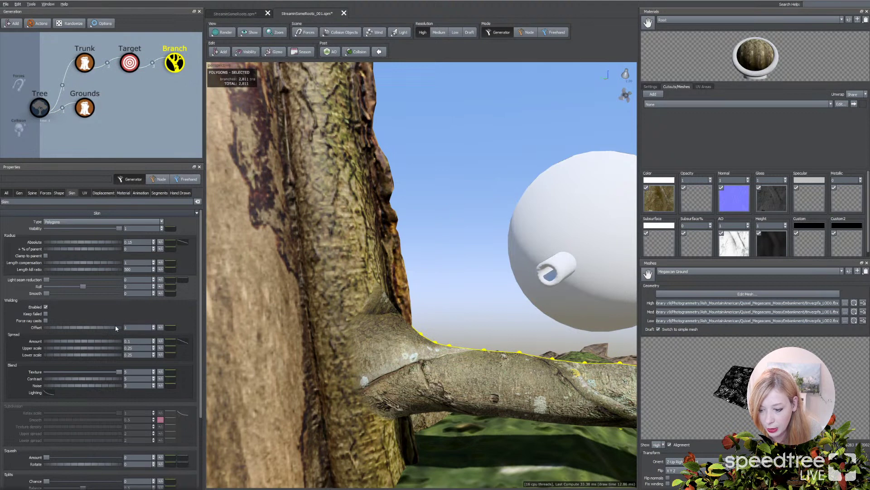
mouse_move(113, 328)
left_mouse_down()
mouse_move(103, 327)
mouse_move(121, 328)
left_mouse_up()
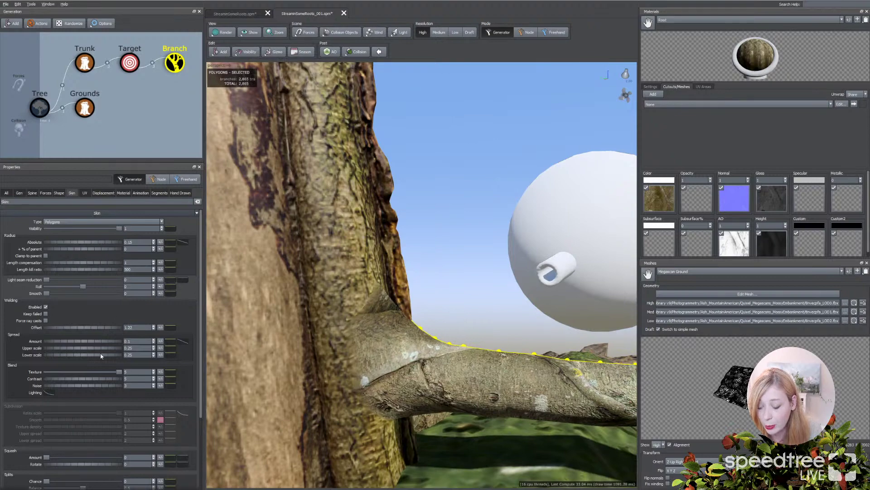
scroll(288, 369, "down", 3)
left_click_drag(289, 369, 432, 323)
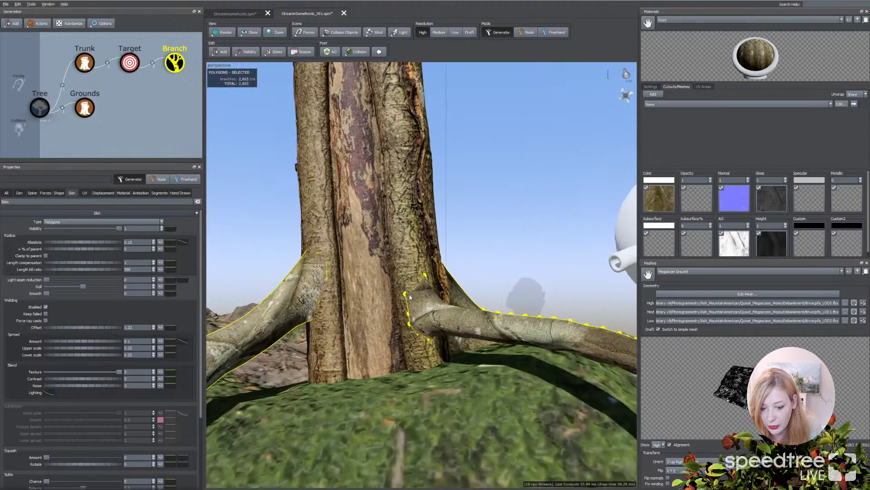
left_click_drag(404, 358, 423, 376)
scroll(405, 369, "up", 5)
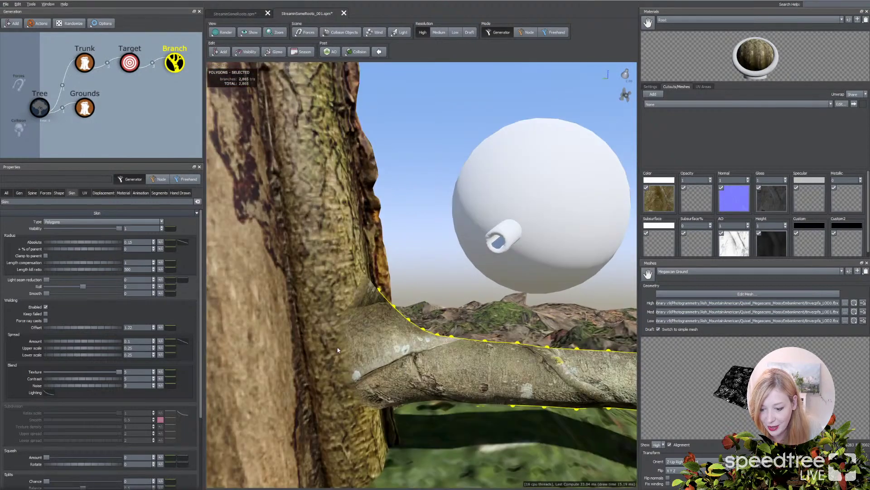
Adjust the profile curve of the roots' weld spread amount
left_click(180, 343)
left_click_drag(239, 380, 240, 413)
left_click_drag(363, 358, 425, 352)
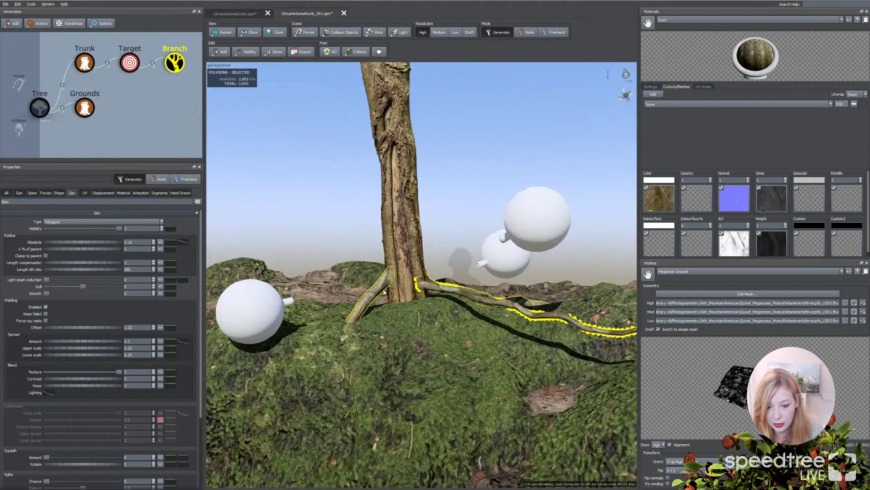
Hide the target objects in the viewport so only the tree, its roots and the ground are shown
scroll(399, 380, "down", 6)
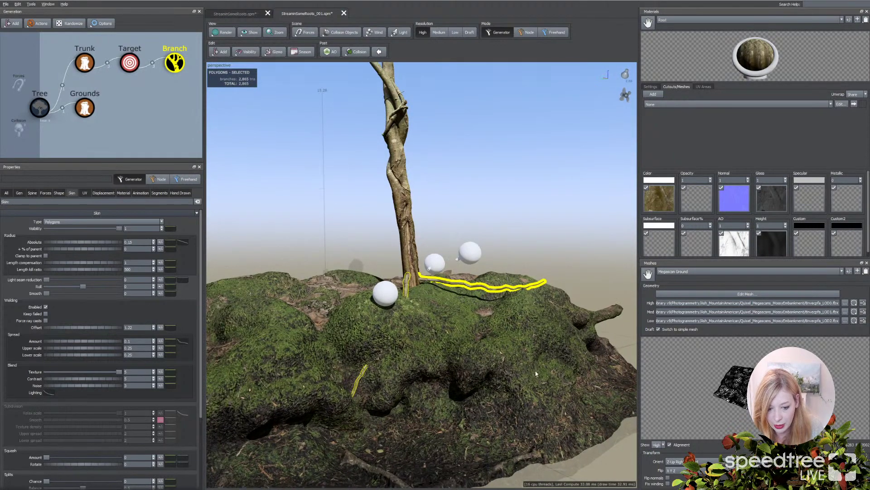
left_click_drag(457, 329, 393, 304)
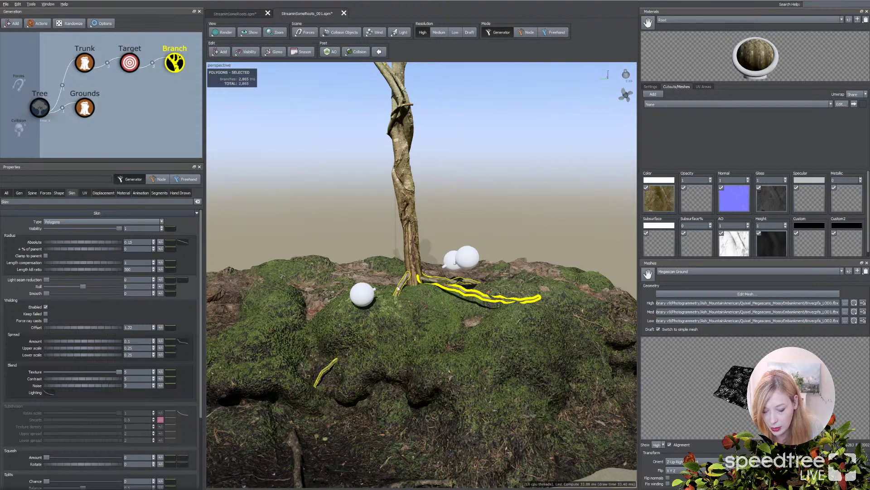
left_click(428, 308)
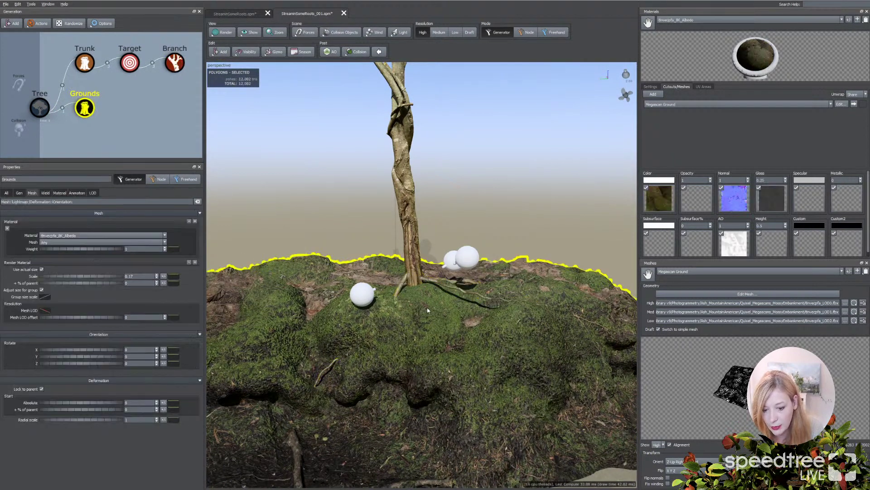
left_click(362, 229)
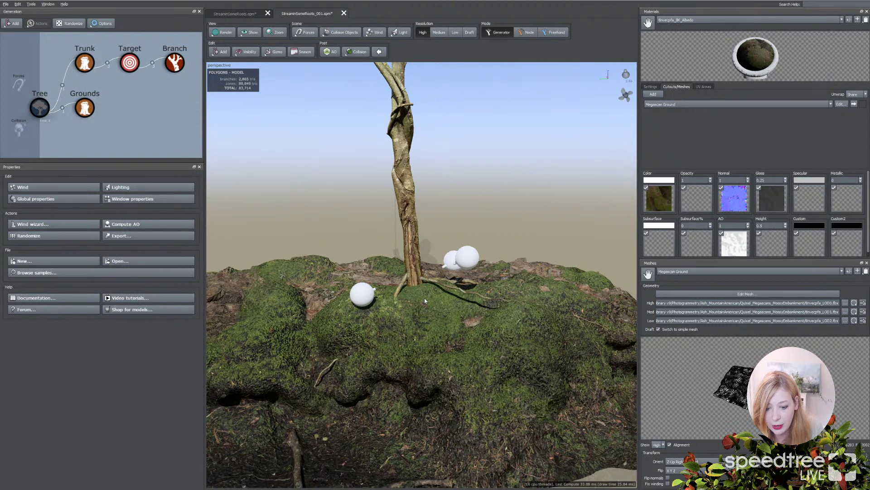
left_click(455, 255)
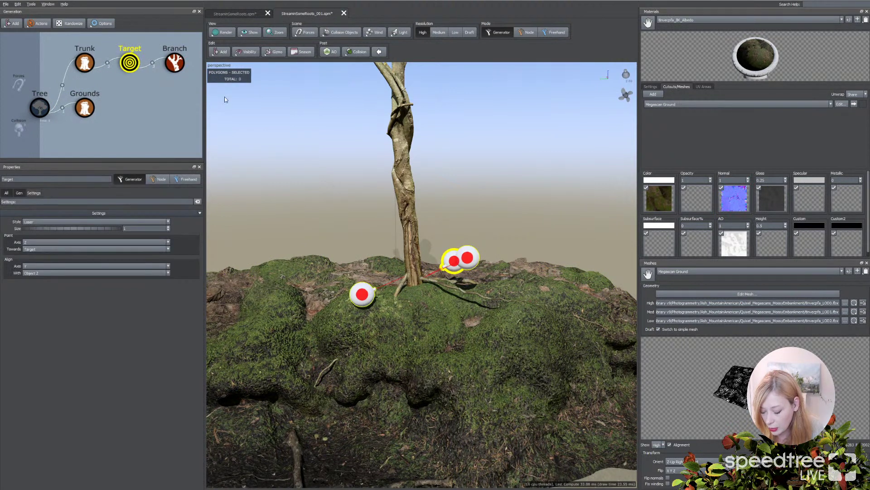
left_click(250, 32)
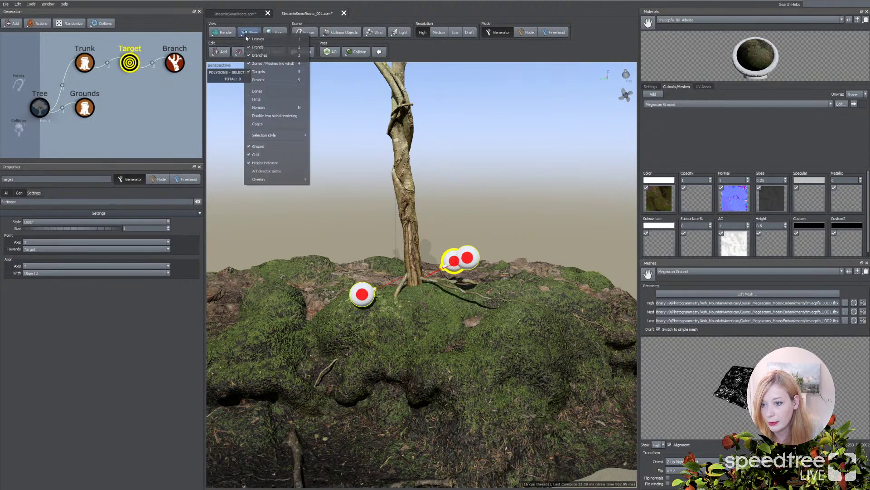
left_click(259, 72)
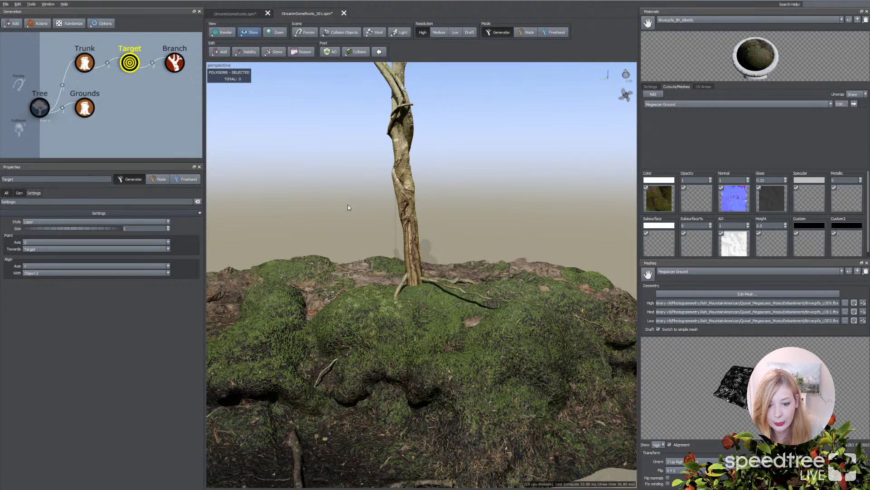
Add a photogrammetry Mesh Converter generator and reattach it from the Target generator to the Trunk generator
left_click_drag(347, 205, 367, 252)
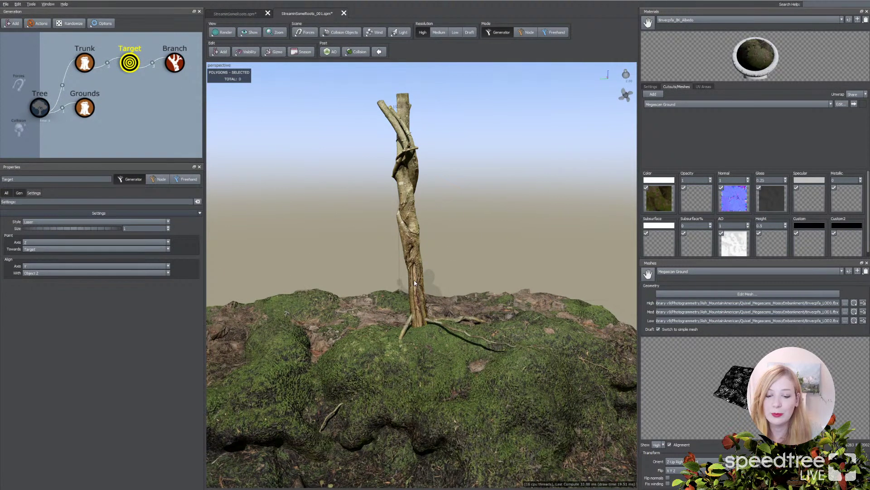
left_click(220, 52)
mouse_move(251, 168)
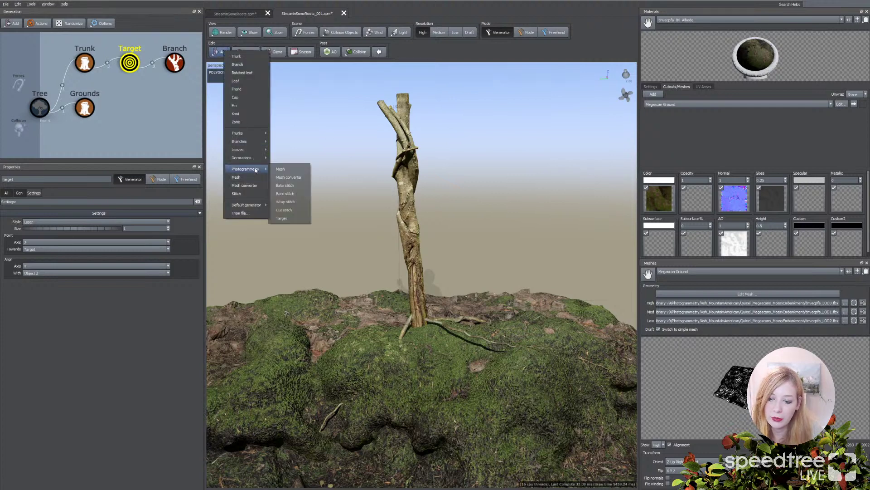
left_click(285, 171)
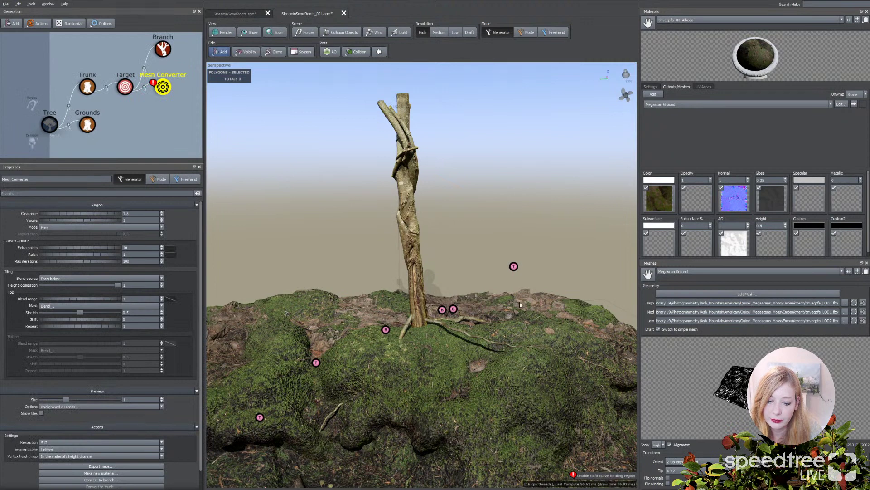
scroll(520, 305, "down", 4)
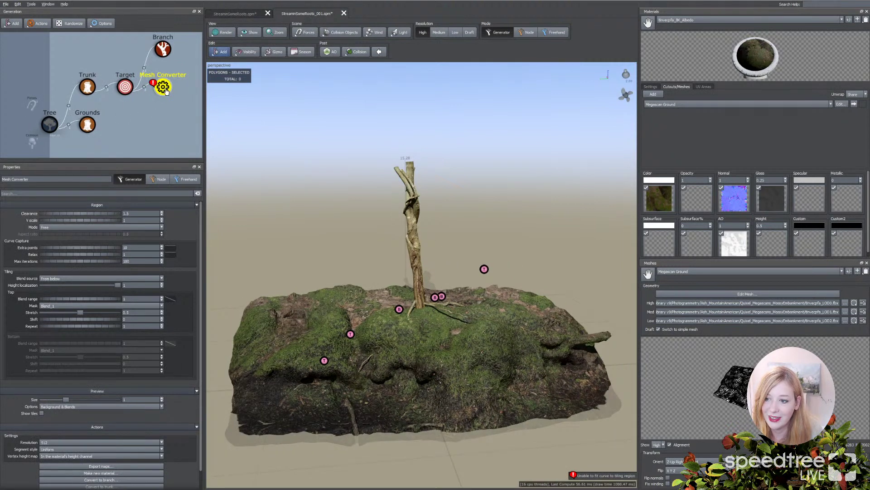
left_click_drag(163, 88, 92, 89)
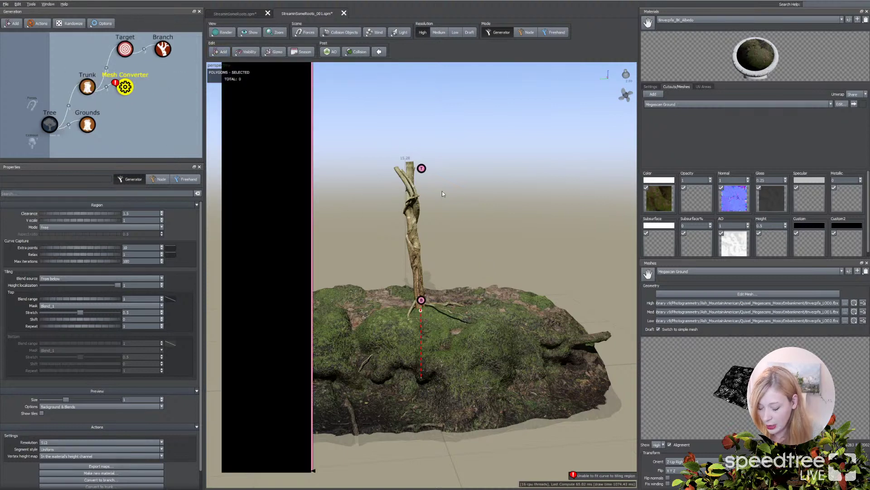
Place the converter's upper point on the trunk just below the fork and its lower point just above the roots
left_click(422, 168)
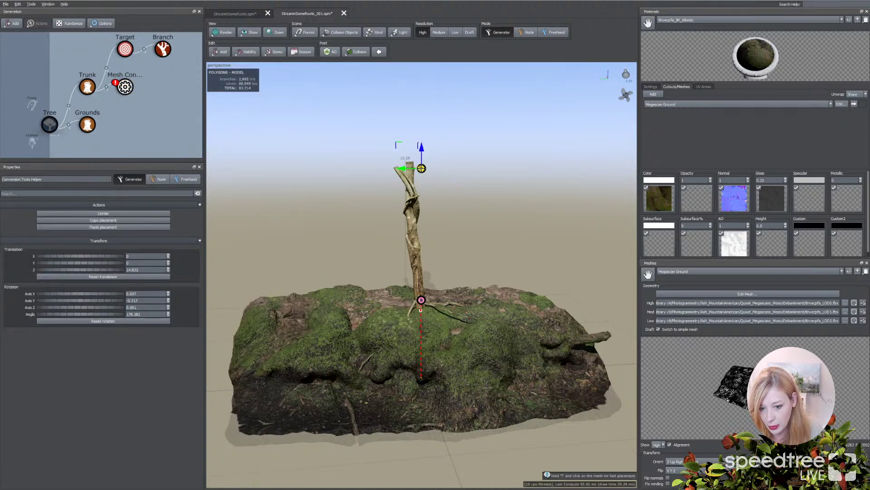
left_click(410, 183)
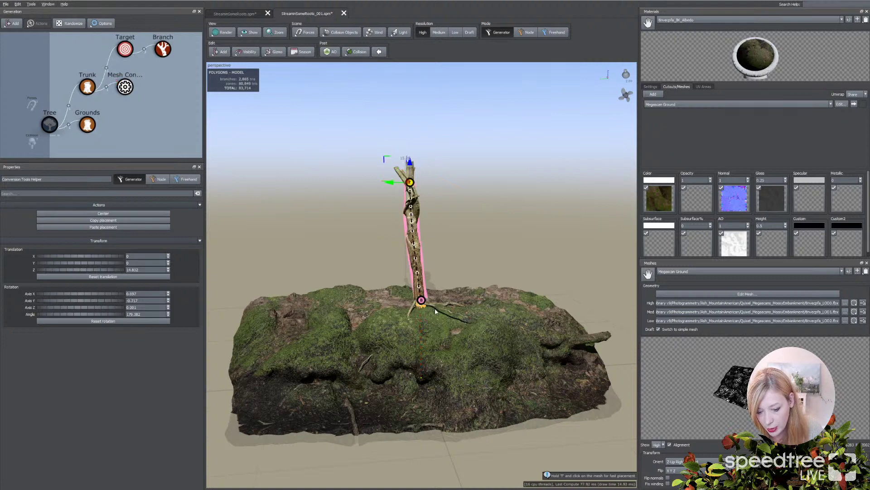
left_click(422, 300)
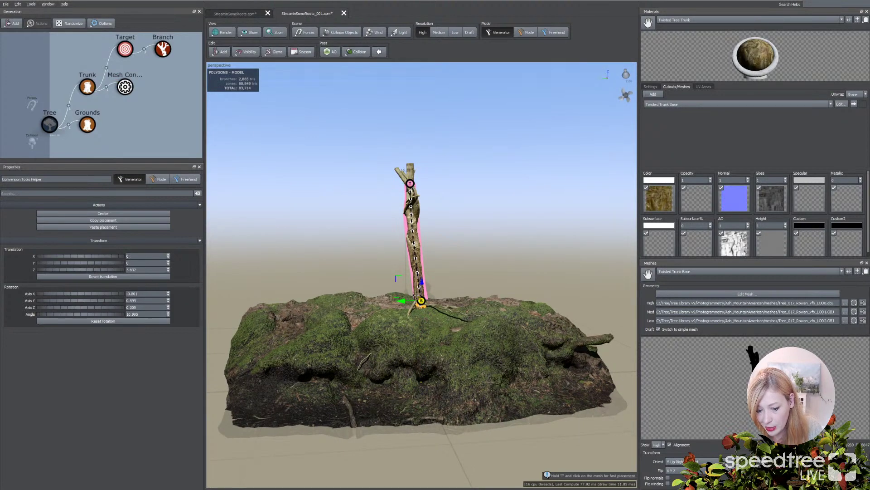
left_click(419, 292)
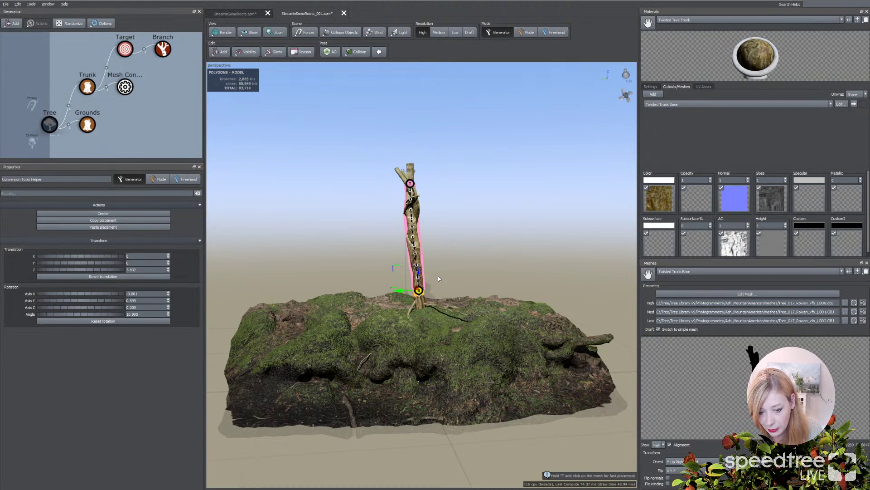
Check the capture region around the trunk and move the converter's upper point slightly higher towards the fork
scroll(445, 267, "up", 5)
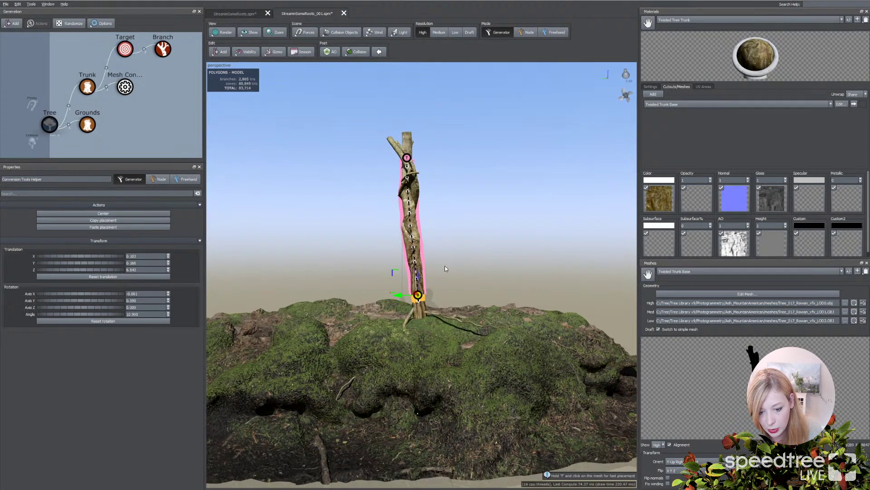
scroll(436, 262, "down", 4)
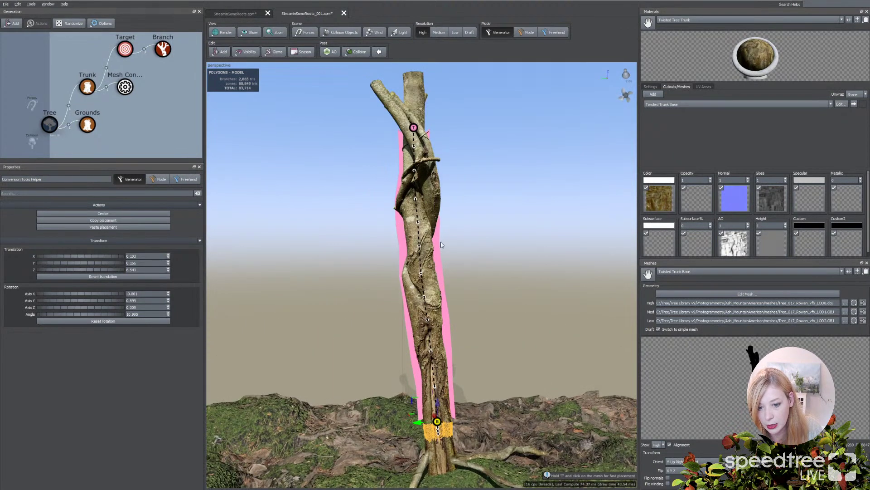
left_click_drag(478, 200, 407, 145)
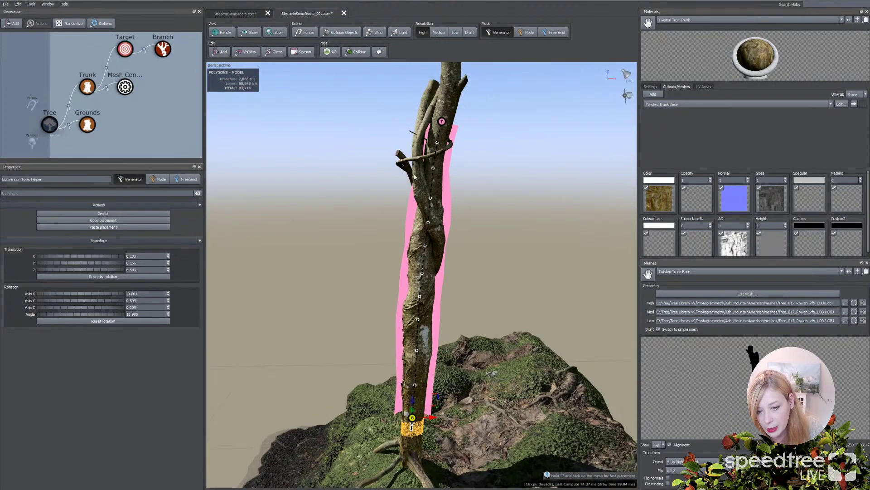
left_click_drag(486, 175, 443, 201)
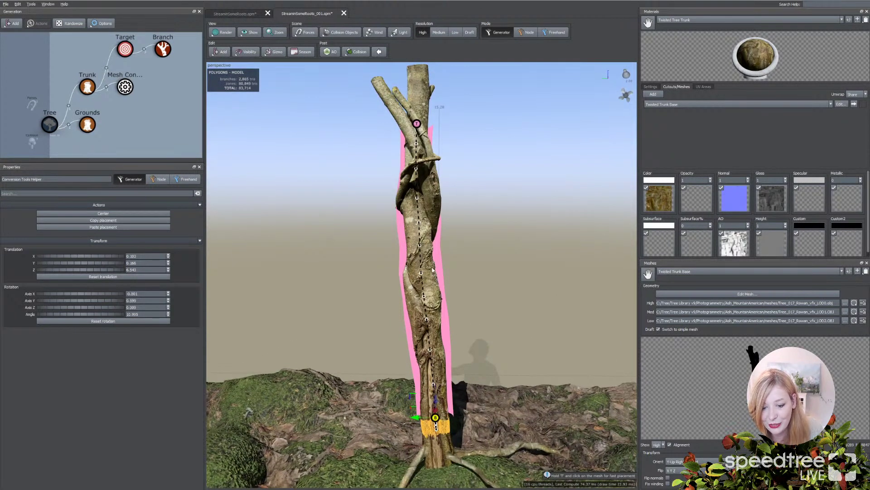
scroll(442, 268, "down", 2)
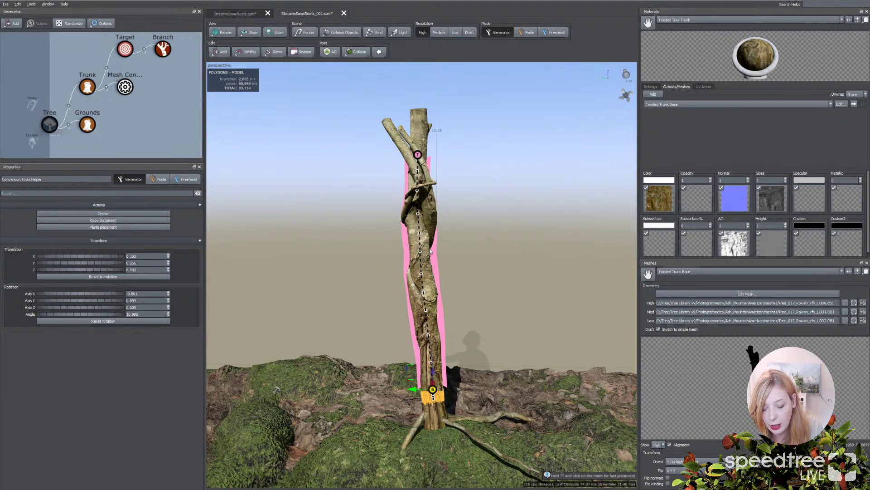
left_click(417, 154)
left_click_drag(419, 135, 419, 126)
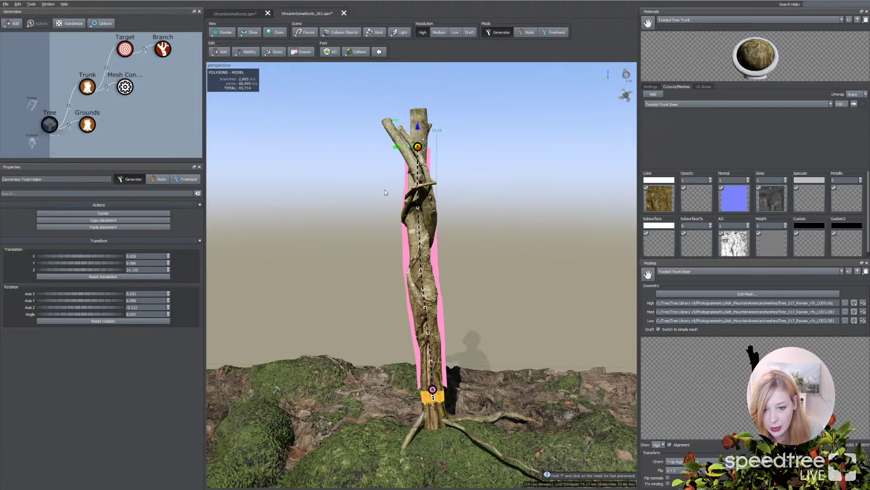
Select the Mesh Converter generator and set its output resolution to 8192
left_click(407, 264)
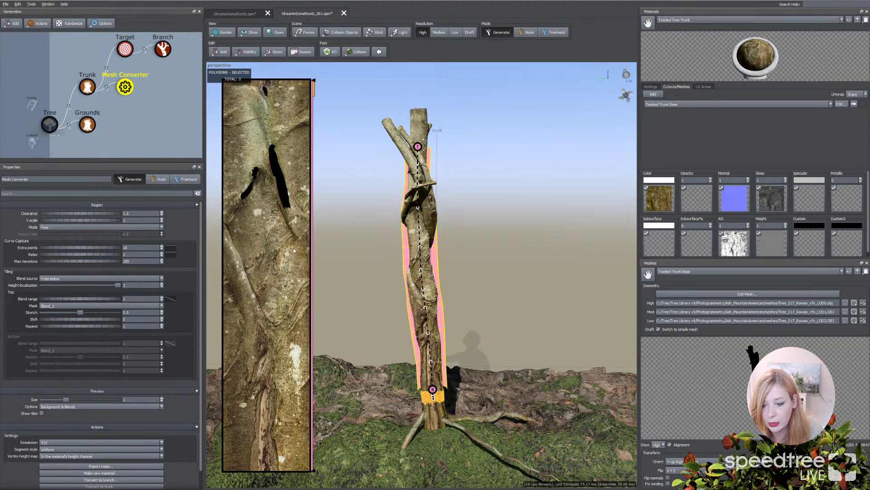
scroll(368, 254, "down", 1)
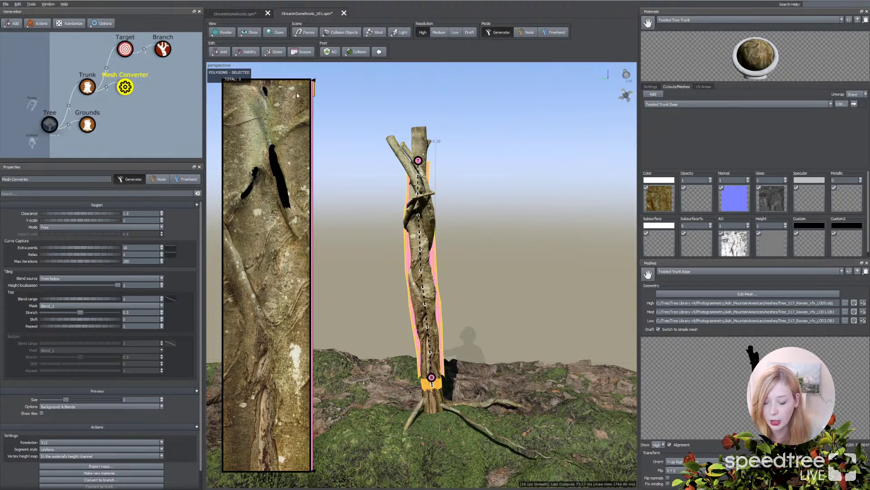
left_click(153, 215)
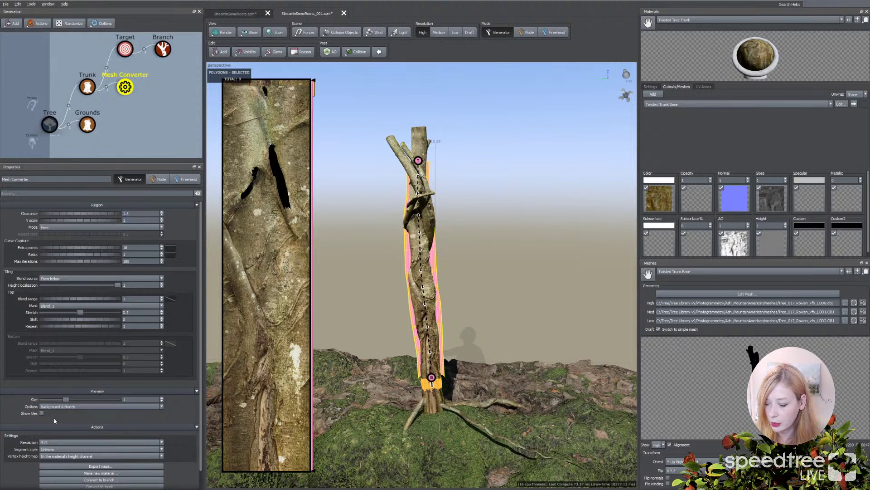
left_click(56, 443)
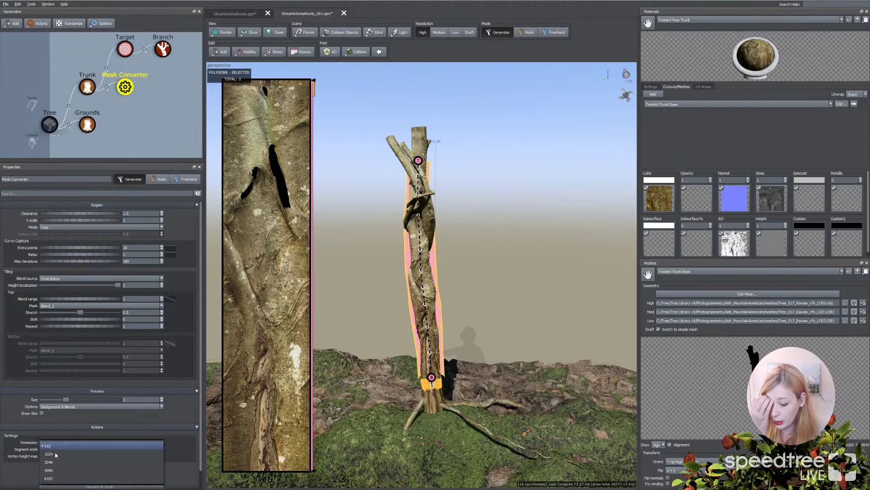
left_click(55, 479)
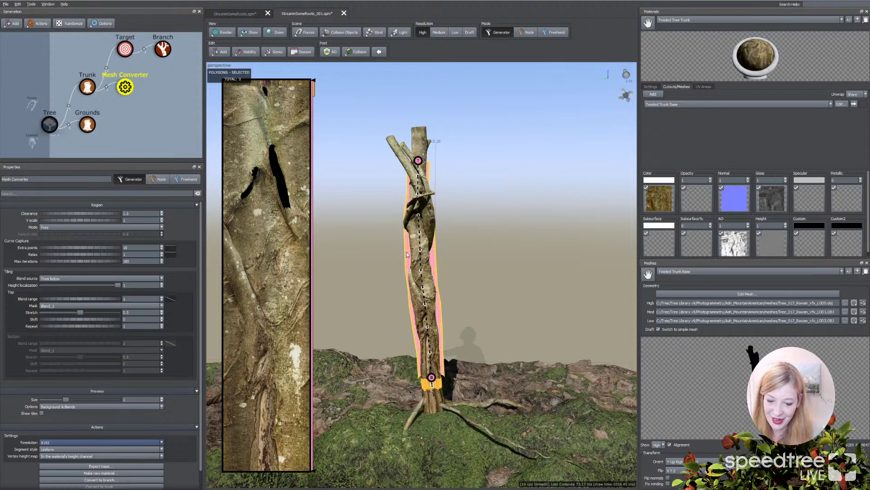
Increase the Mesh Converter's region clearance to 1.89 and set its curve-capture extra points to 11
left_click(417, 175)
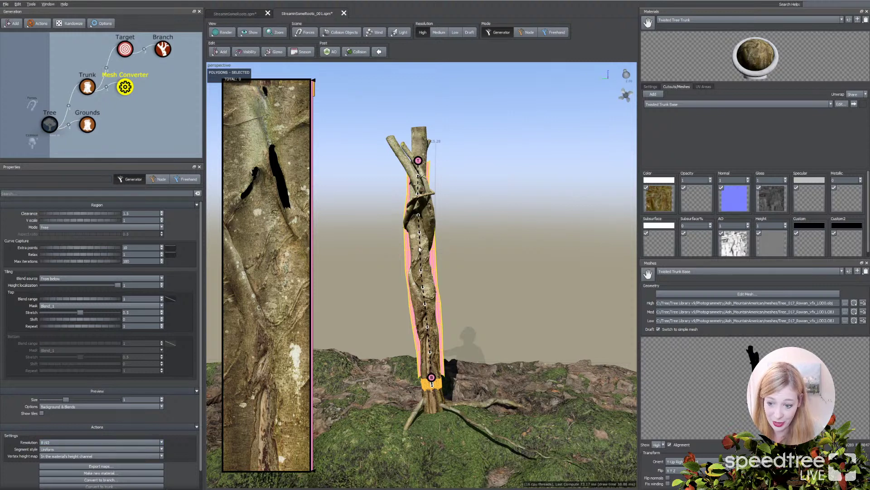
mouse_move(401, 242)
left_mouse_down()
mouse_move(350, 238)
mouse_move(406, 243)
left_mouse_up()
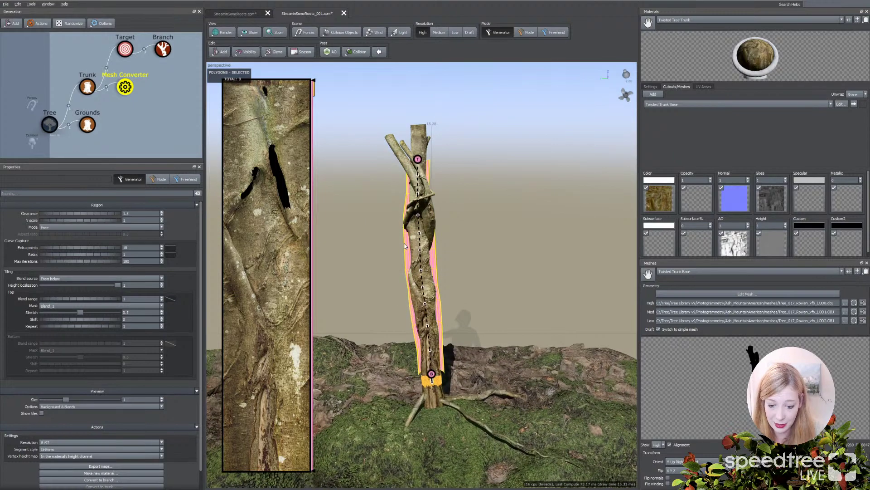
left_click_drag(57, 216, 106, 220)
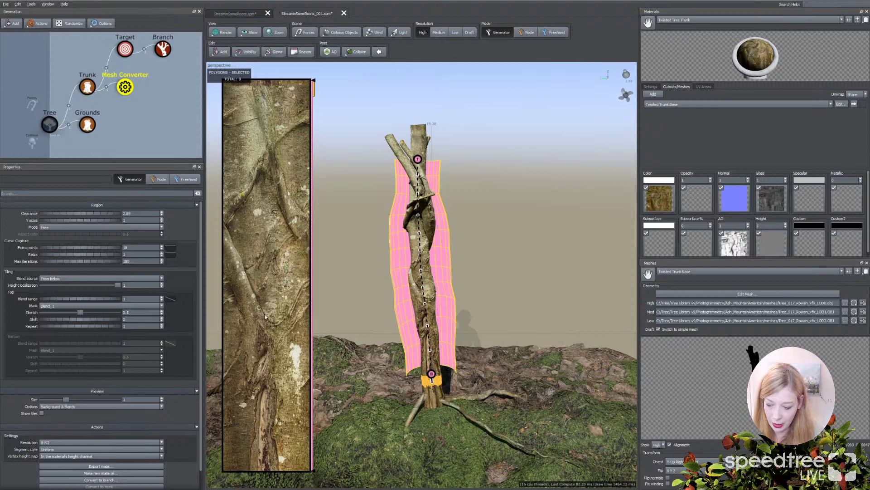
left_click_drag(75, 250, 77, 249)
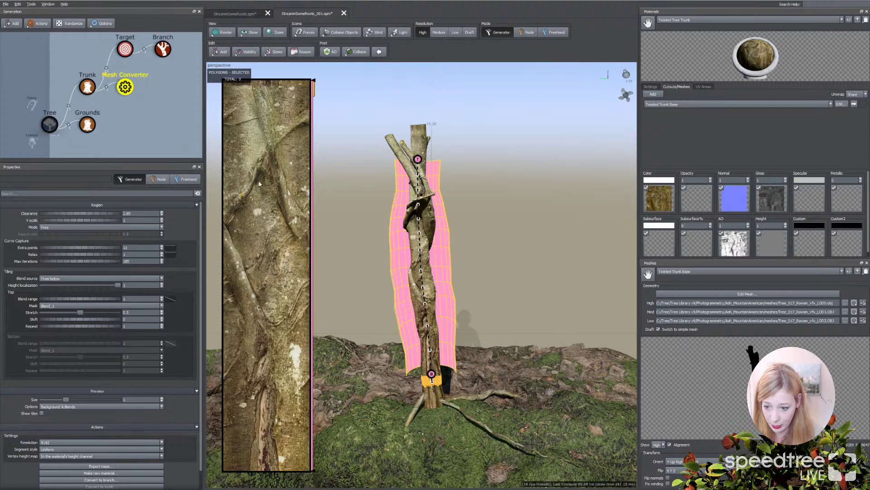
left_click_drag(373, 203, 424, 226)
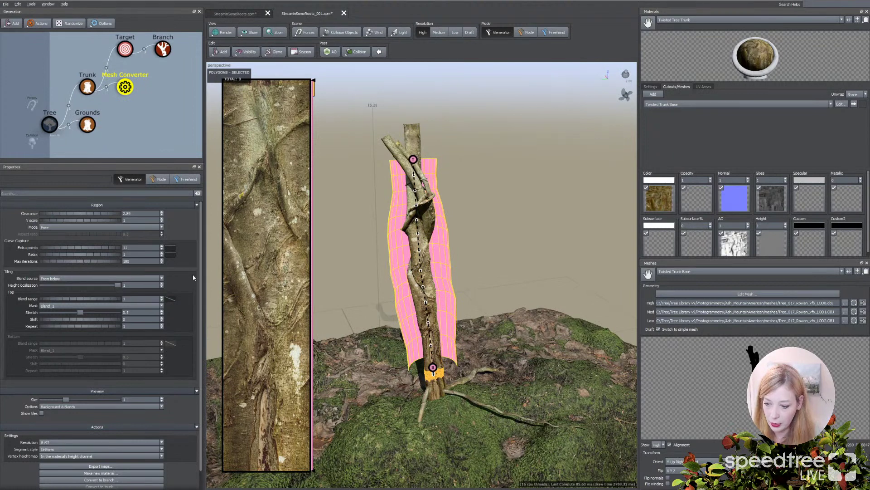
Reduce the preview size to 0.841 and set the top tiling's blend range to 2.93, mask to Default_1, stretch to about 0.45 and repeat to 2
left_click_drag(66, 400, 67, 402)
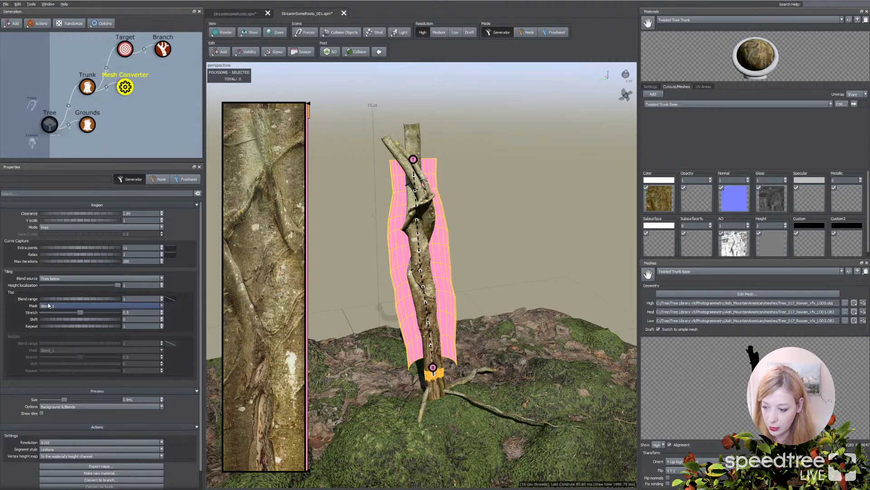
left_click_drag(58, 299, 93, 300)
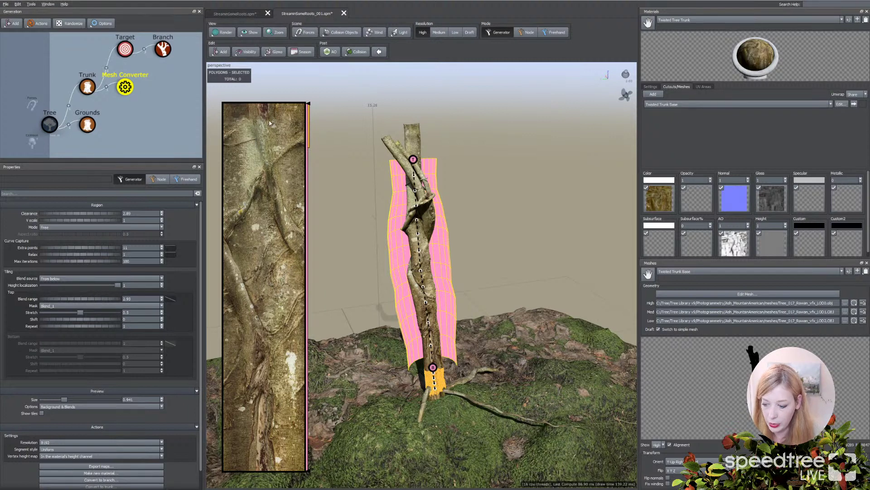
left_click(74, 305)
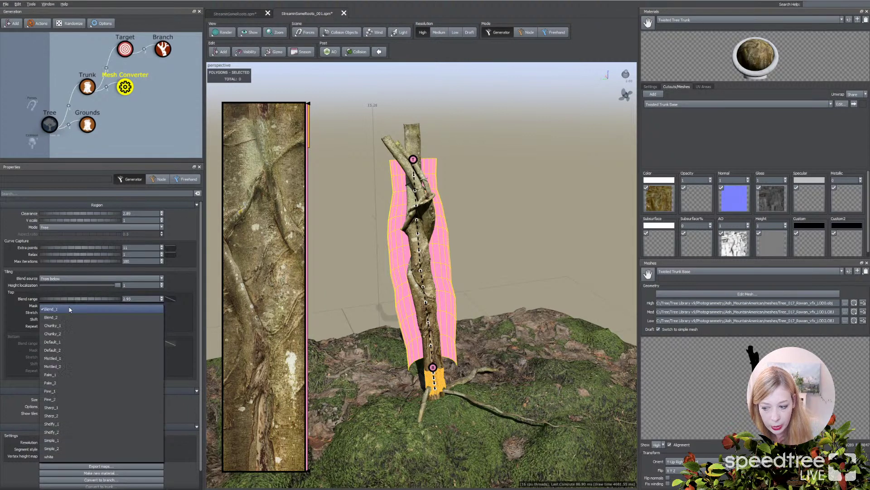
left_click(60, 343)
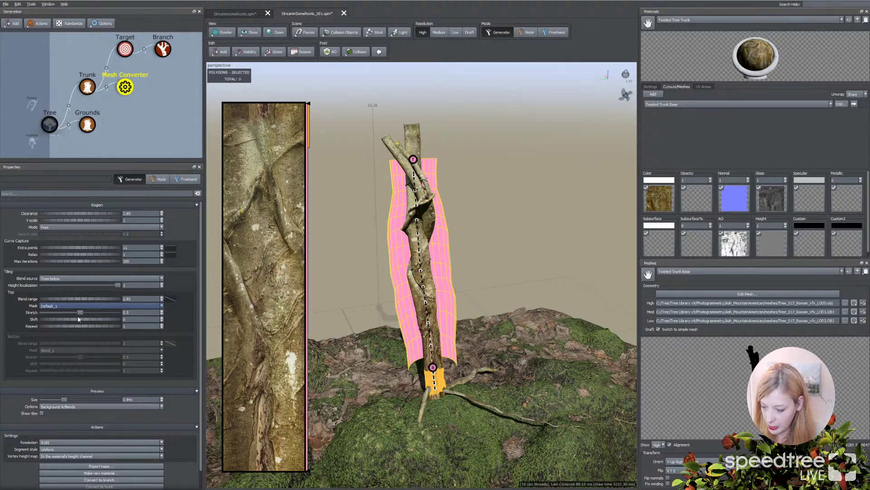
left_click_drag(80, 313, 91, 331)
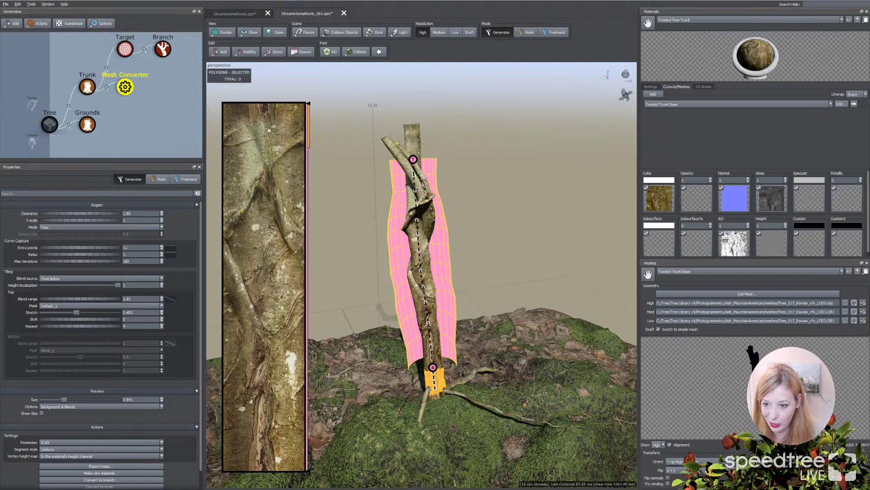
left_click_drag(93, 327, 81, 327)
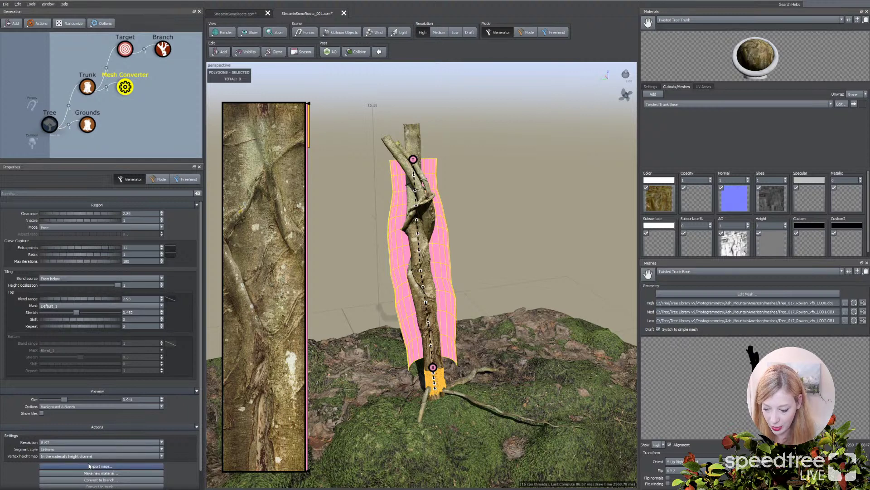
Convert the captured mesh to a trunk, saving its maps as Bark_1_Twisted.png in the StreamBark folder under Ash_MountainAmerican
scroll(145, 454, "down", 1)
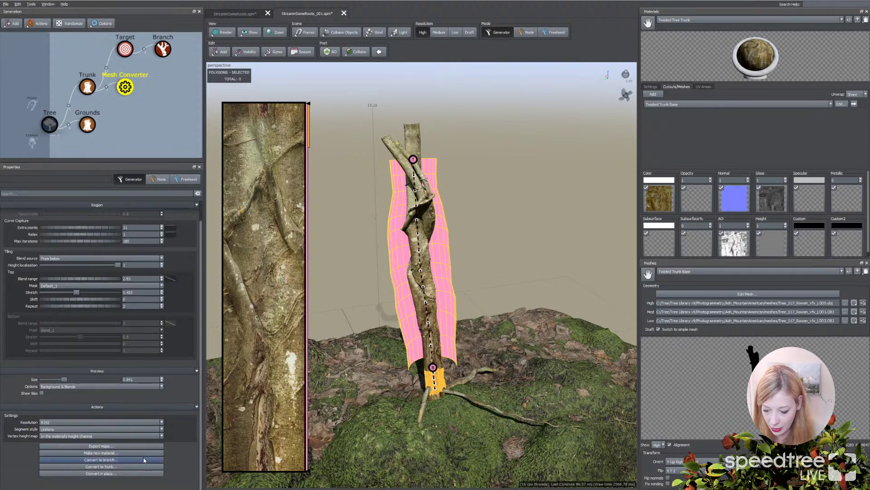
left_click(100, 468)
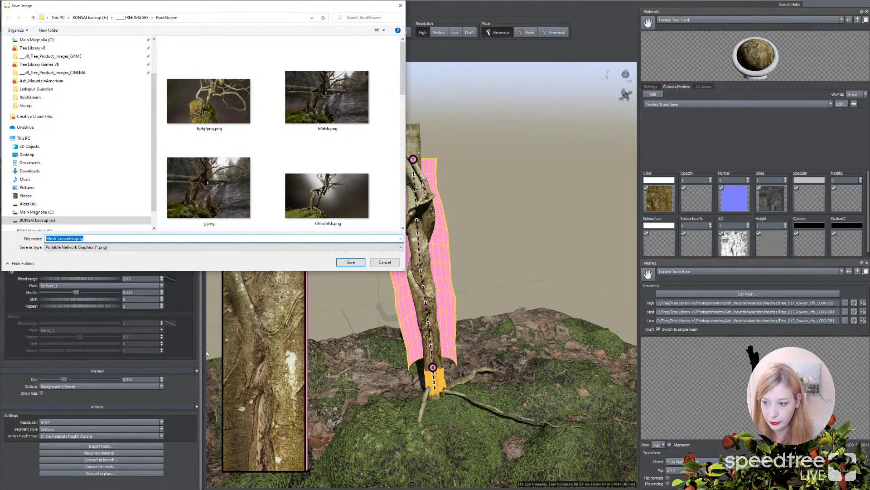
left_click_drag(164, 13, 343, 191)
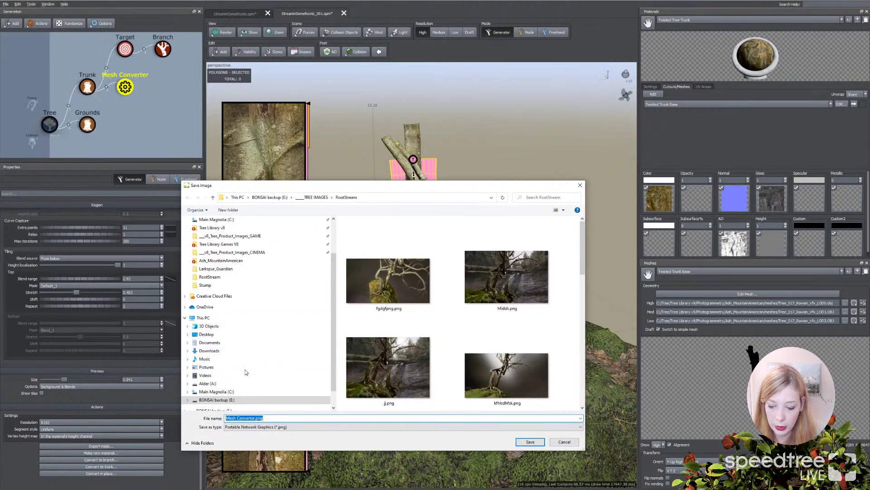
key("Return")
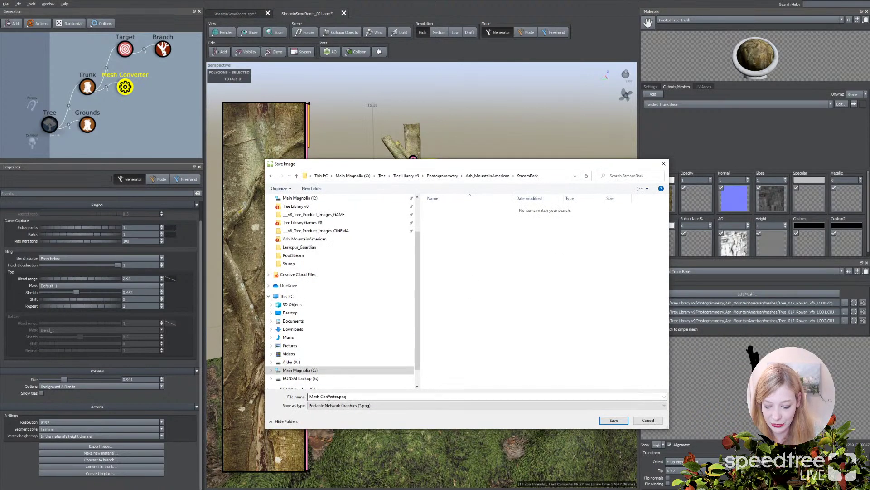
type("Bark_1")
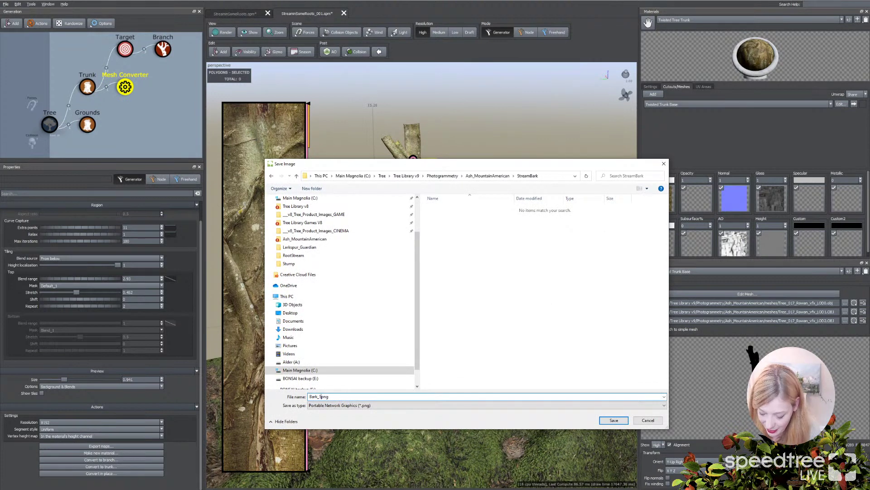
type("_Twisted")
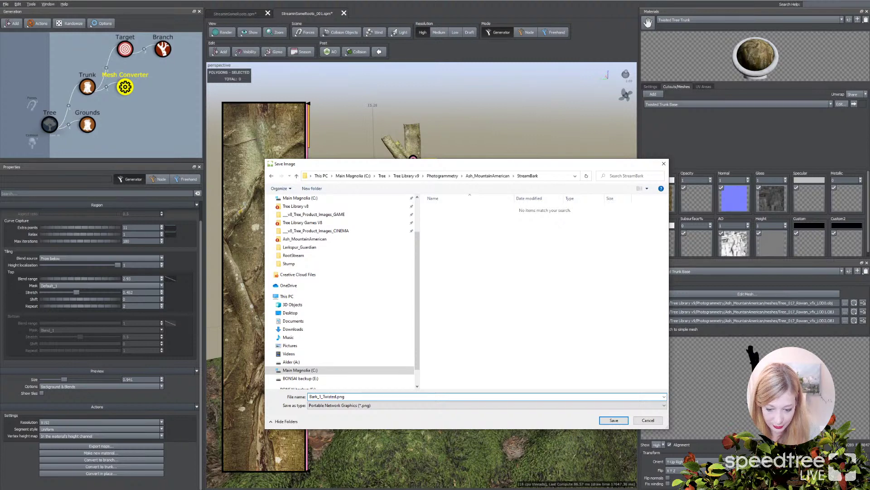
key("Return")
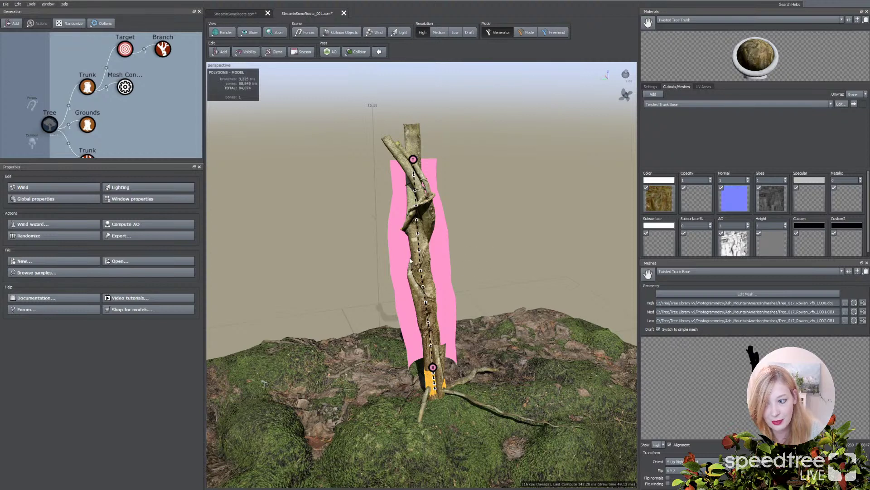
Save the tree model with the newly converted trunk
scroll(390, 259, "down", 1)
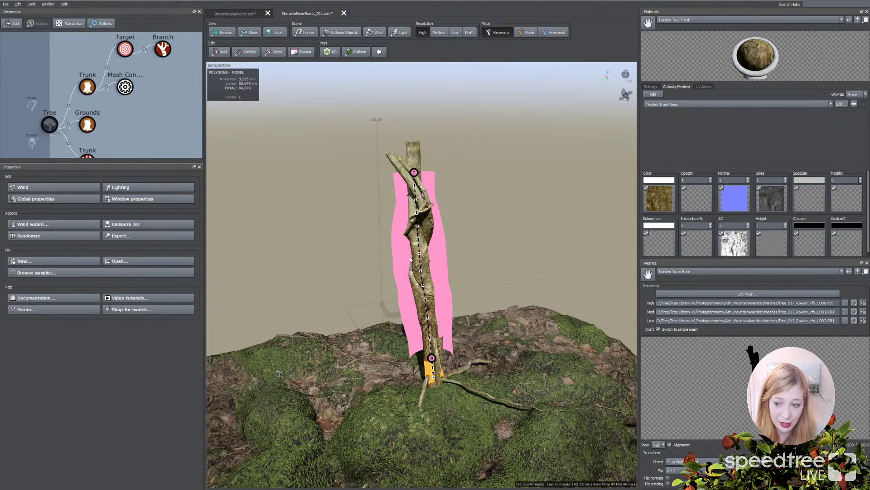
scroll(172, 132, "down", 1)
scroll(263, 168, "down", 1)
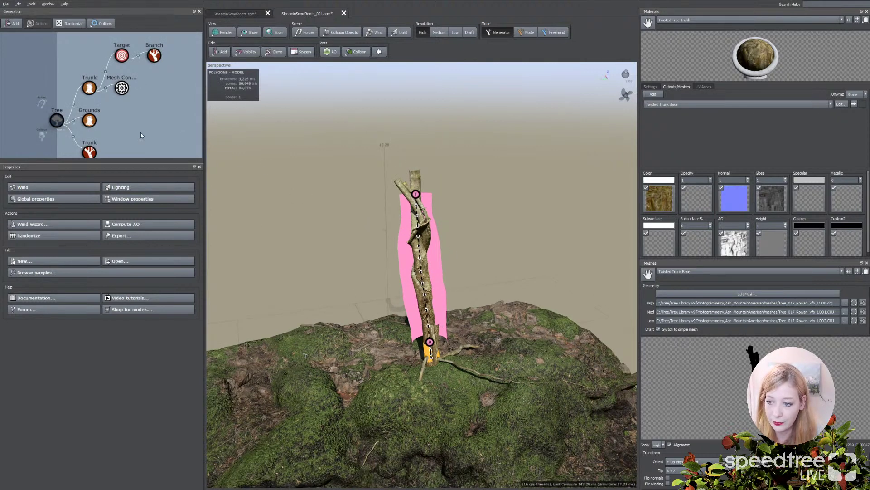
left_click(5, 4)
left_click(13, 41)
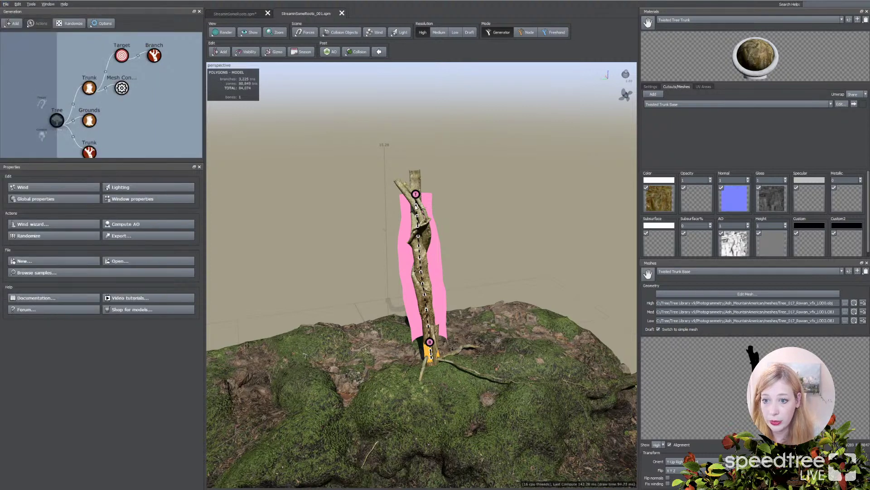
Examine the converted trunk against the scanned trunk and the Mesh Converter's capture region from several angles
scroll(314, 249, "up", 4)
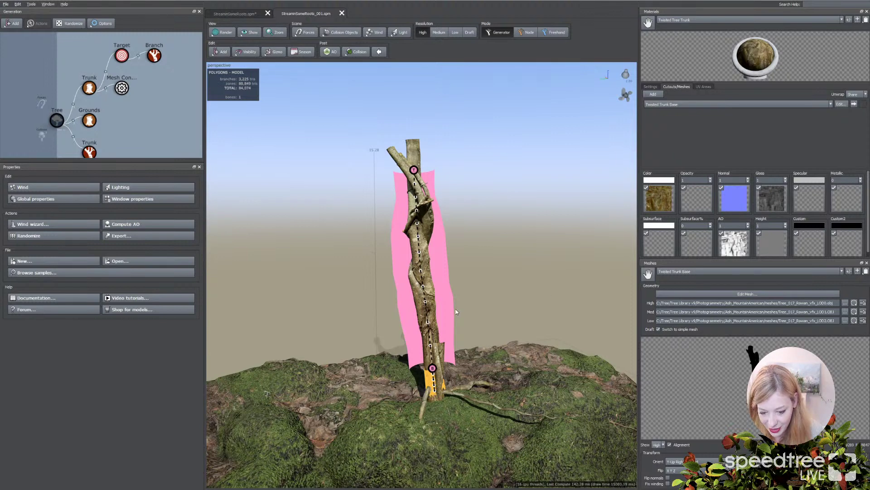
scroll(377, 305, "down", 3)
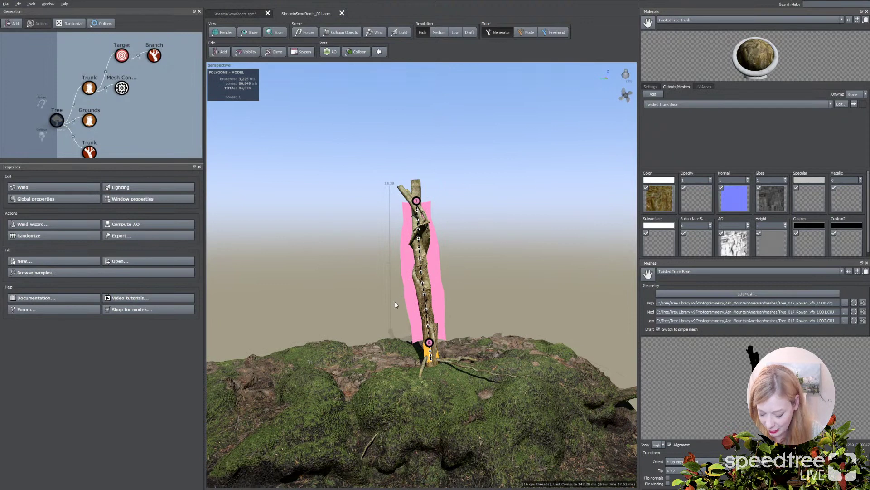
scroll(395, 302, "up", 1)
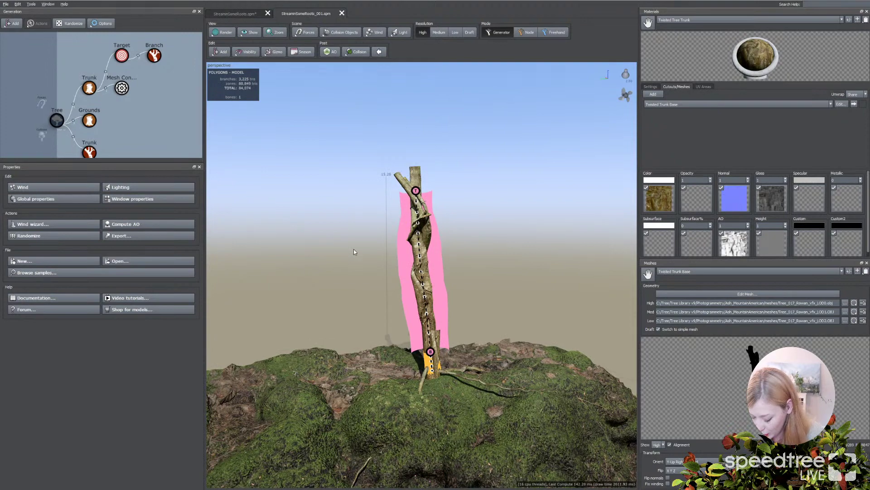
mouse_move(374, 302)
left_mouse_down()
mouse_move(342, 303)
mouse_move(399, 313)
mouse_move(386, 315)
left_mouse_up()
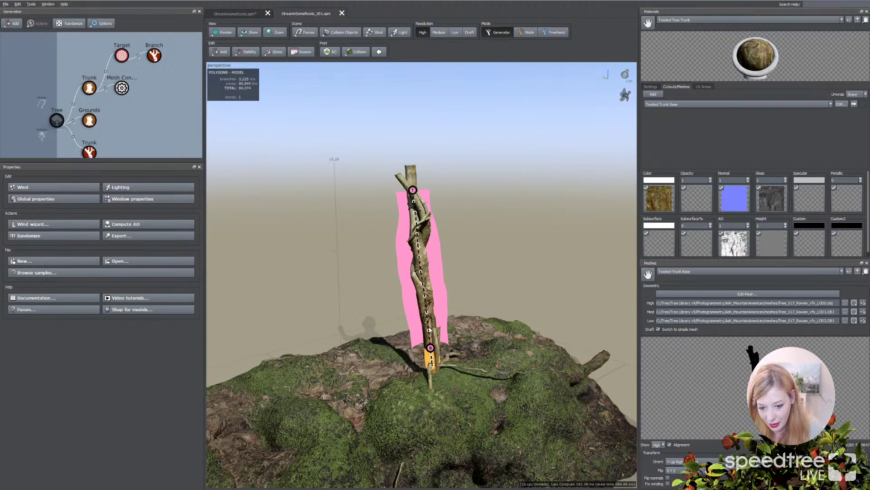
left_click_drag(382, 321, 300, 319)
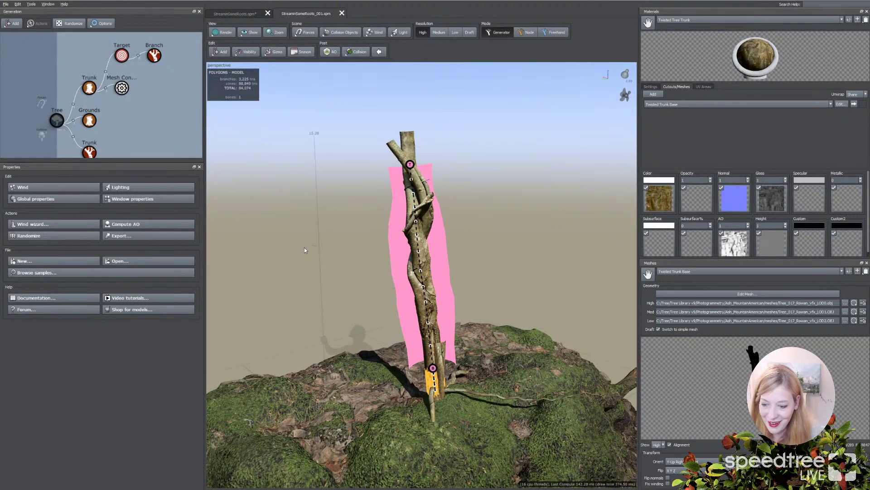
left_click(391, 269)
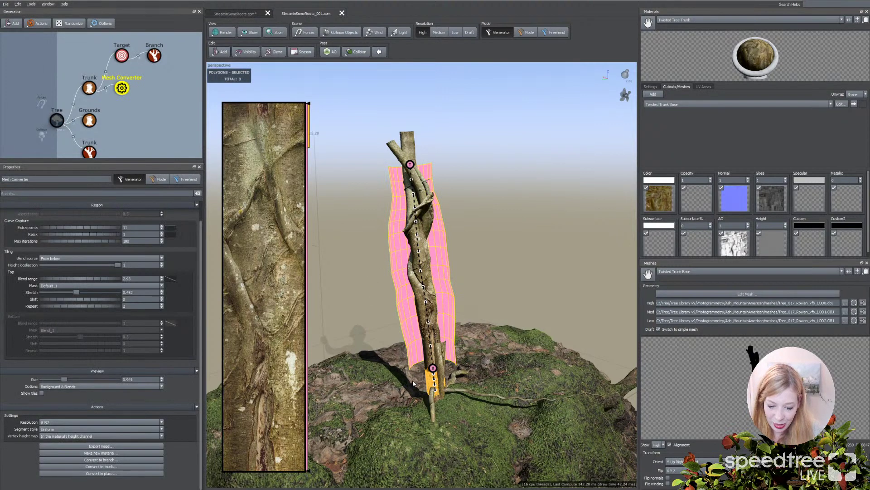
left_click(442, 356)
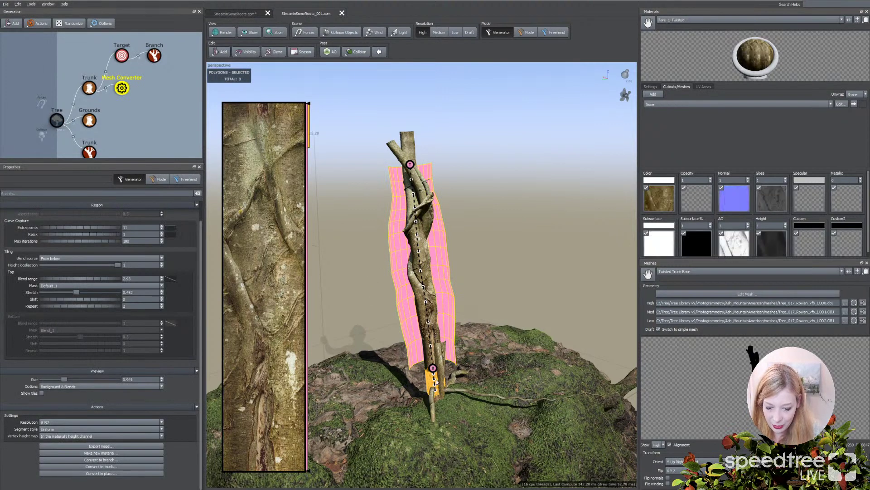
left_click(341, 314)
scroll(342, 314, "down", 3)
left_click_drag(342, 314, 298, 399)
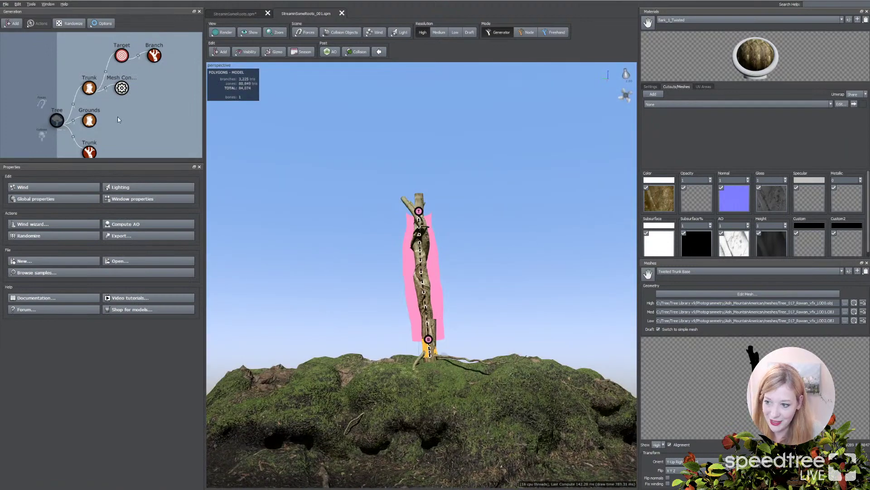
Hide the Target, Branch, scanned Trunk, Mesh Converter and Grounds generators to isolate the converted trunk, and select that trunk
left_click(90, 153)
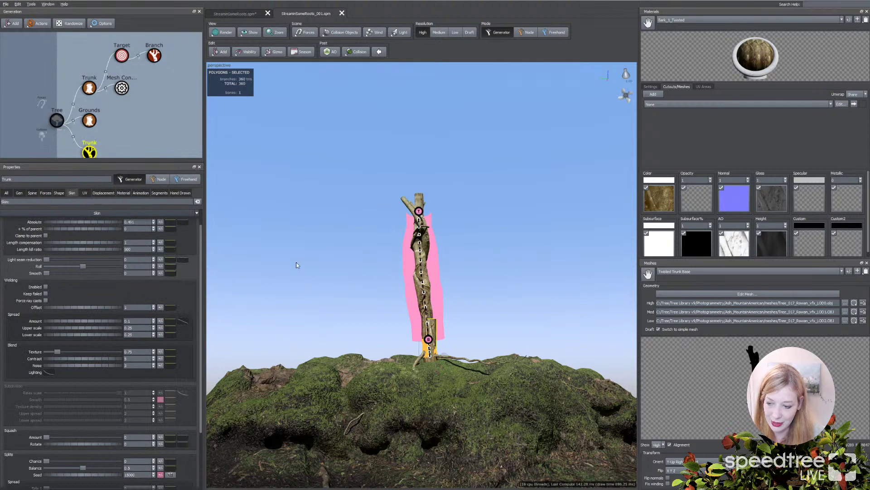
left_click_drag(78, 51, 155, 123)
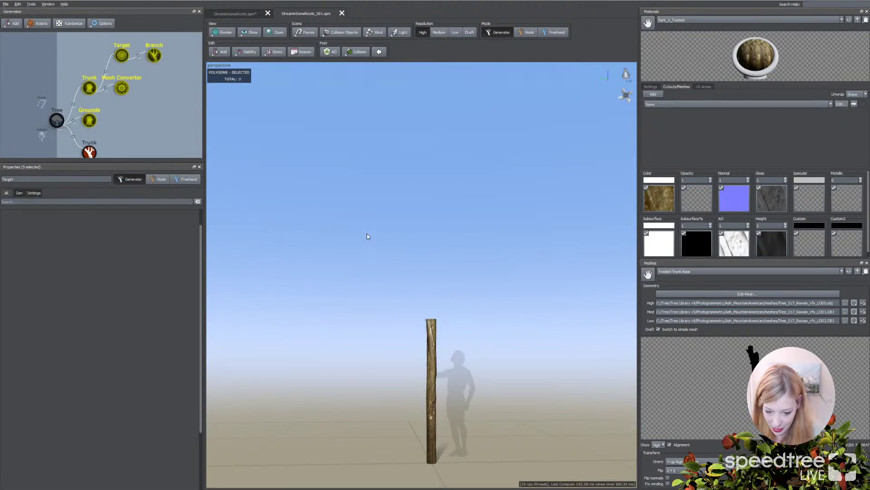
left_click(437, 422)
left_click(434, 423)
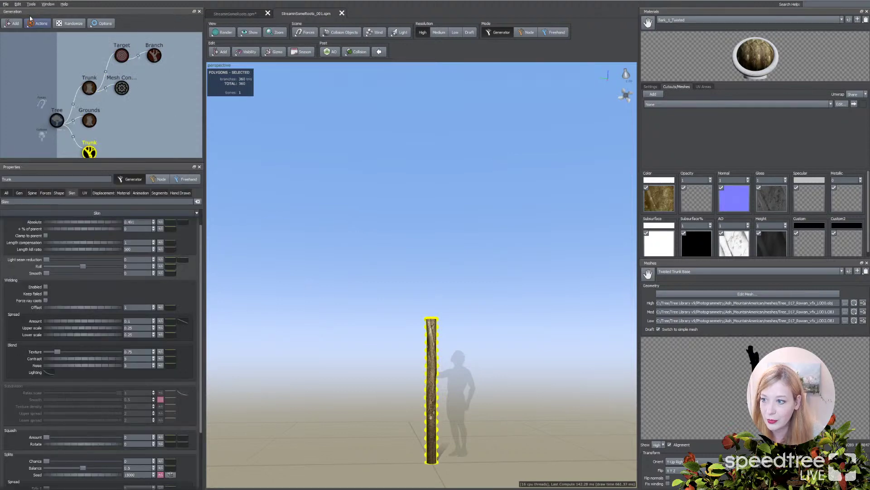
left_click(6, 4)
left_click(121, 120)
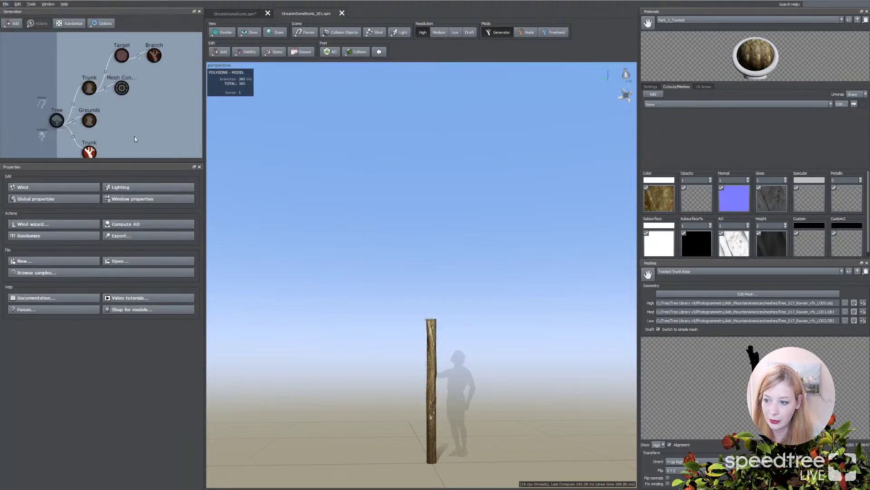
mouse_move(424, 414)
left_mouse_down()
mouse_move(327, 413)
mouse_move(430, 419)
left_mouse_up()
left_click(433, 421)
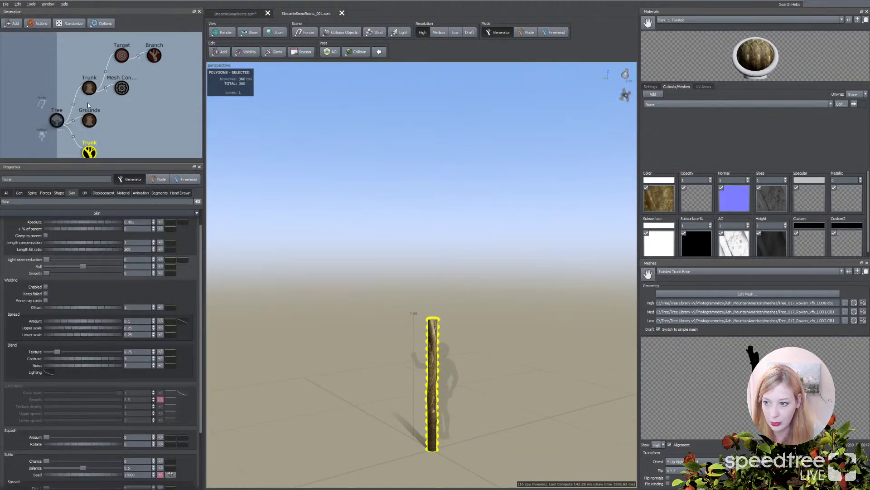
Unhide the Grounds generator and move the converted trunk node up and aside so it stands on the mossy ground
left_click_drag(81, 44, 154, 120)
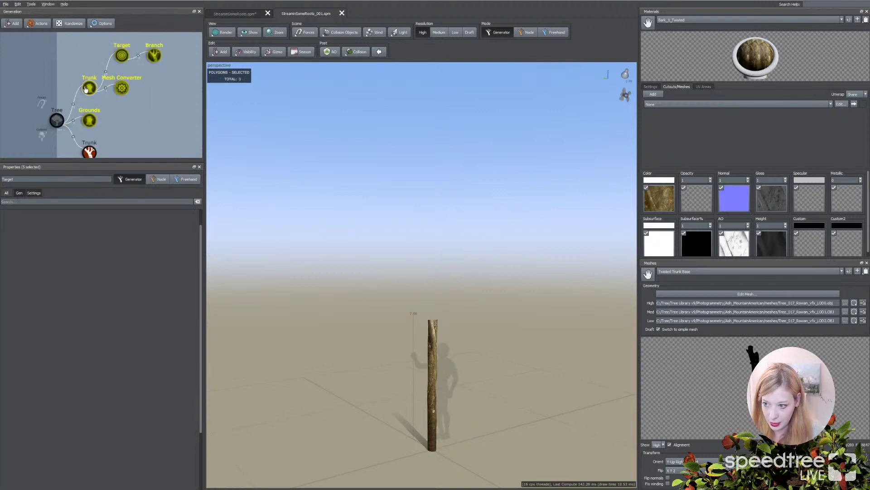
left_click(89, 120)
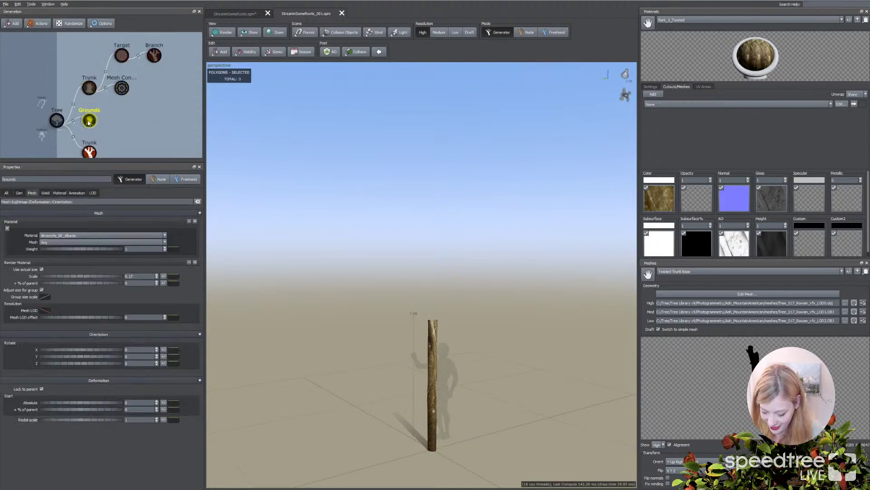
left_click(434, 333)
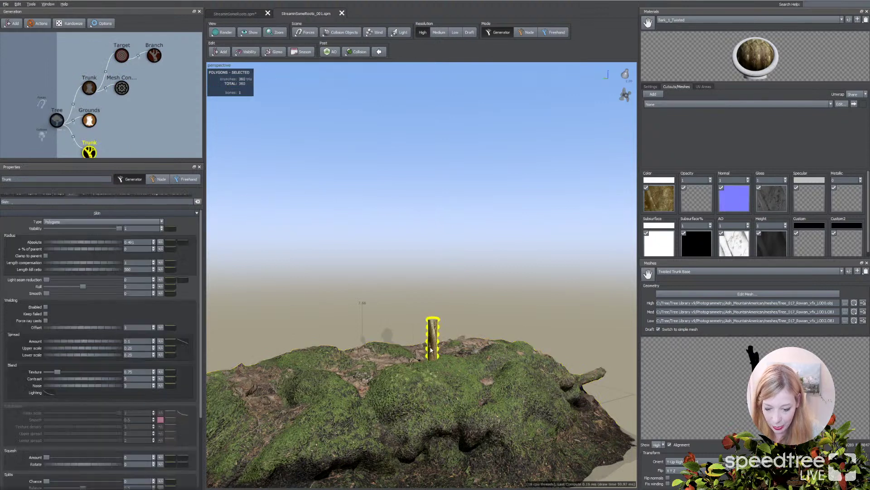
left_click_drag(439, 450, 379, 353)
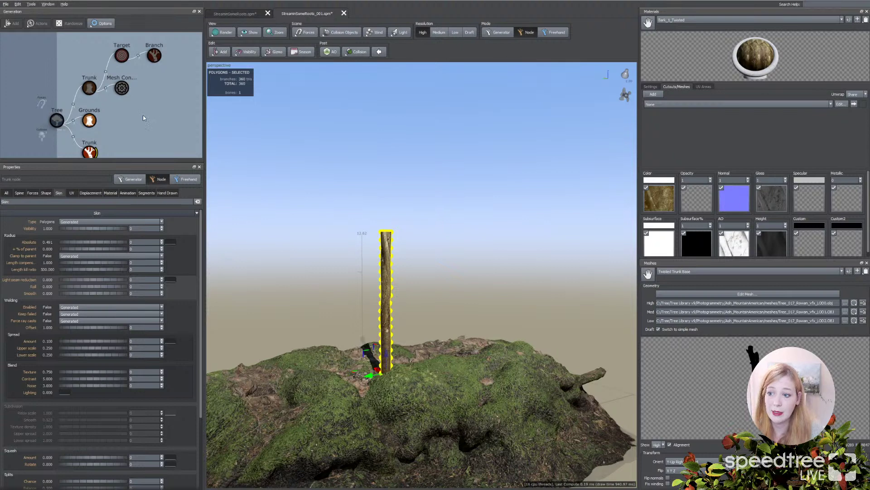
Unhide the Target, Branch, scanned Trunk and Mesh Converter generators
left_click_drag(72, 43, 154, 94)
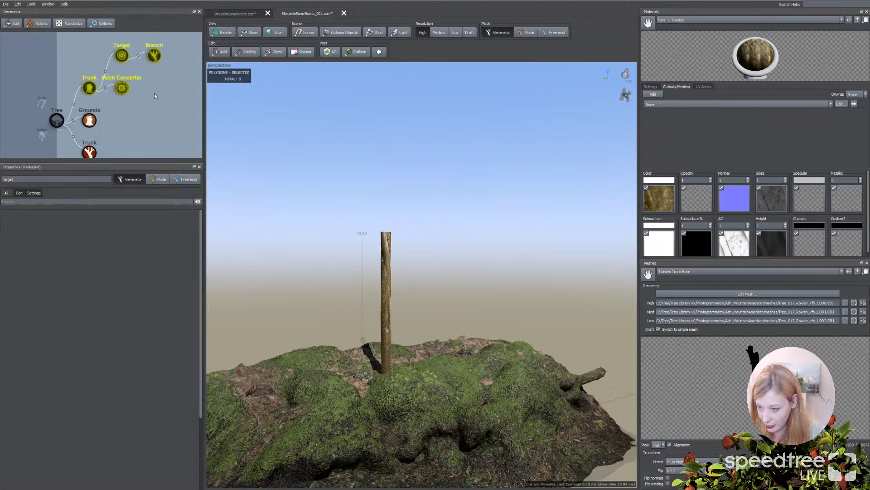
key("h")
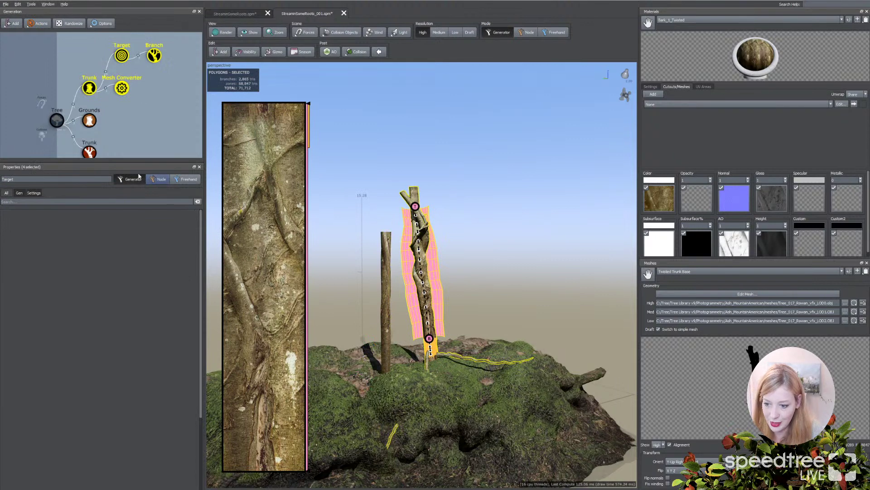
left_click(140, 144)
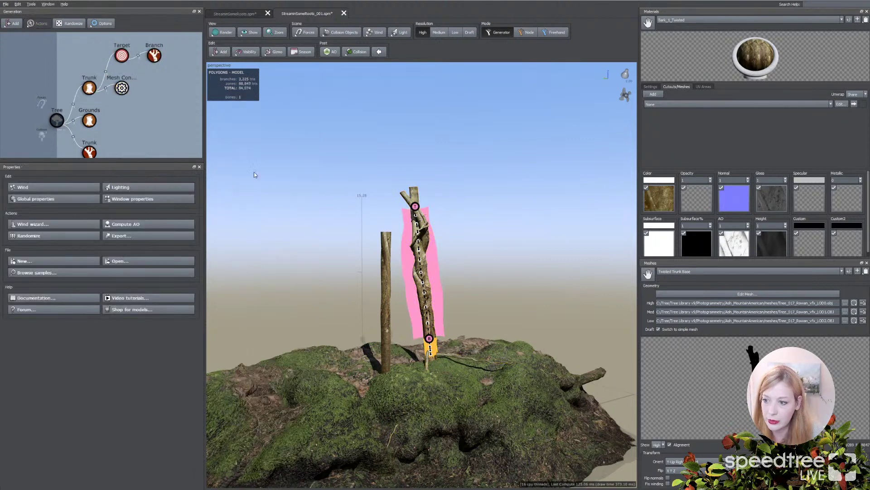
Move the converted trunk node against the scanned twisted trunk so the two overlap at the base
left_click_drag(369, 265, 431, 307)
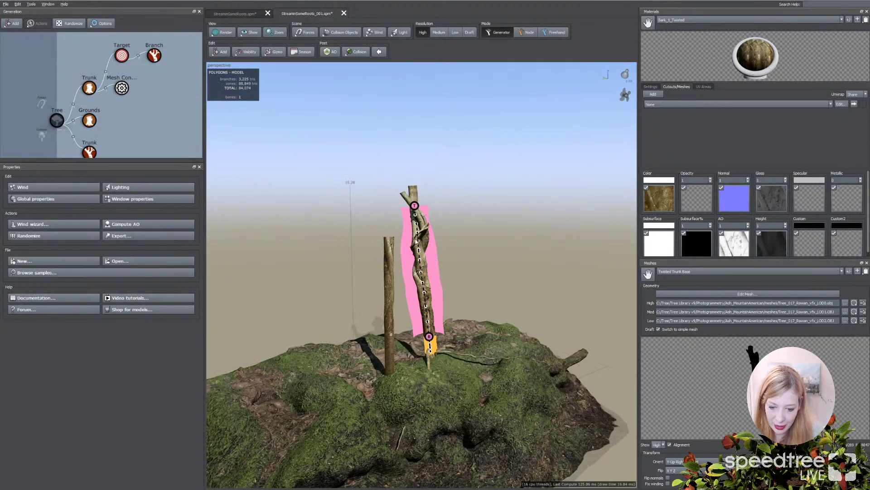
left_click(389, 351)
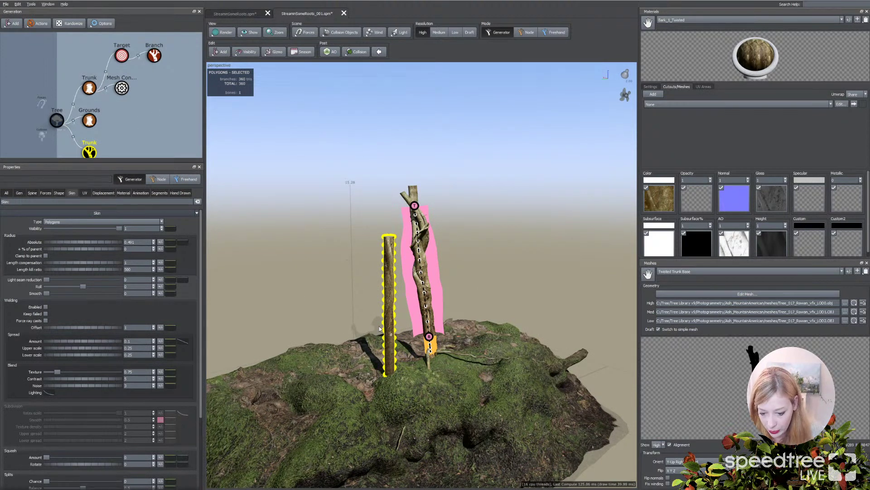
key("n")
left_click_drag(380, 376, 407, 367)
left_click_drag(499, 290, 515, 284)
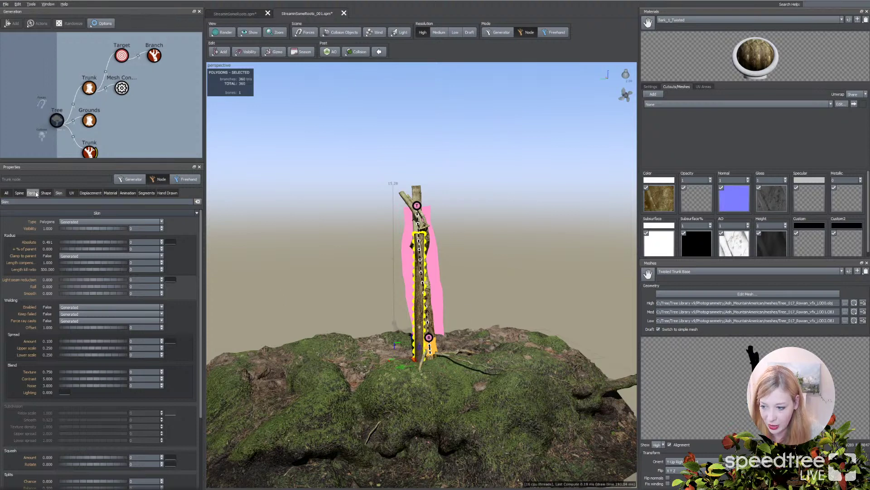
Review the converted trunk's spine and displacement properties and inspect the AO and height maps of the Bark_1_Twisted material
left_click(20, 193)
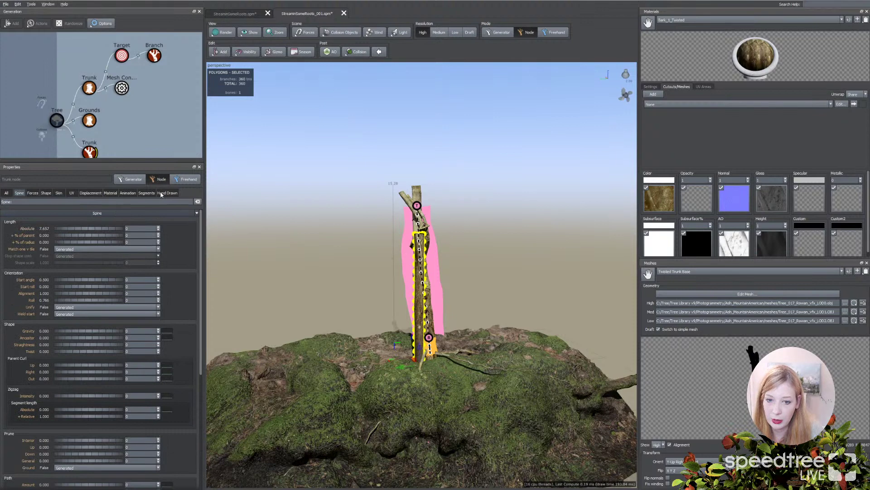
left_click(130, 179)
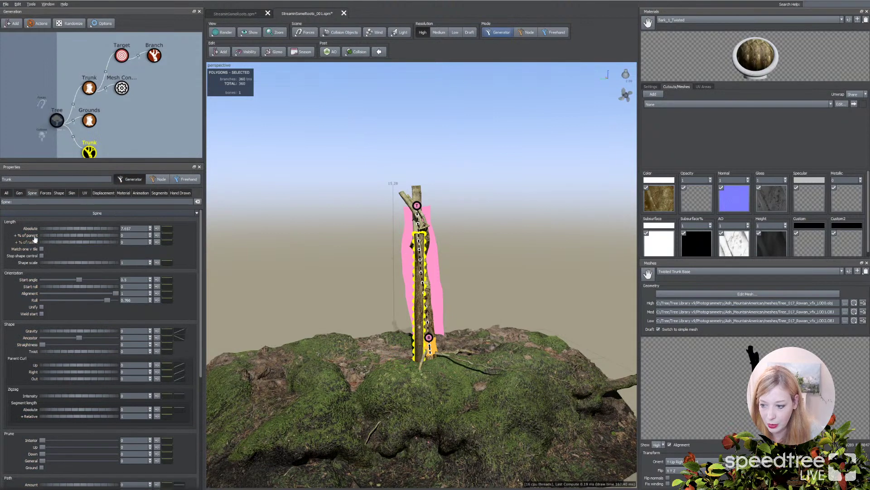
left_click(103, 193)
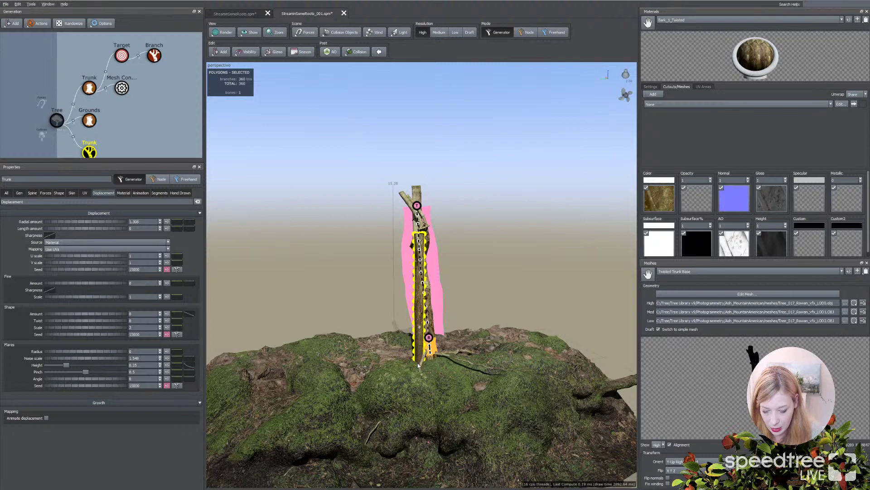
left_click_drag(722, 259, 725, 279)
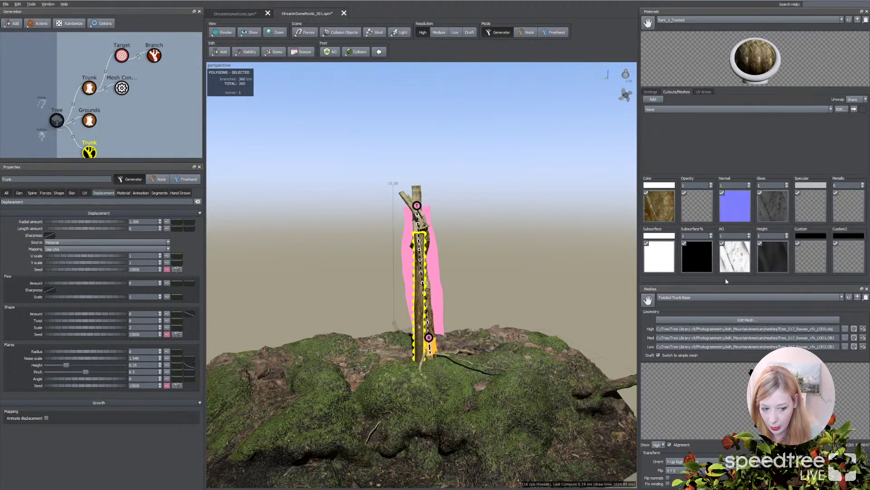
double_click(745, 263)
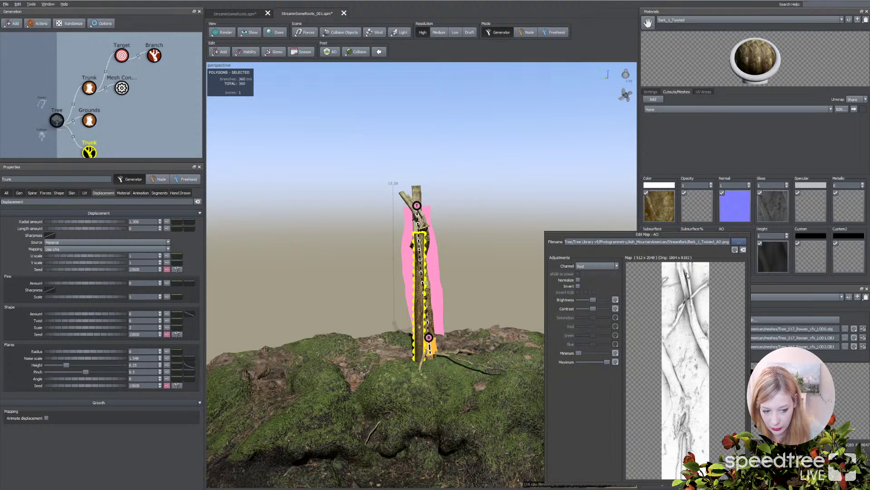
left_click(340, 254)
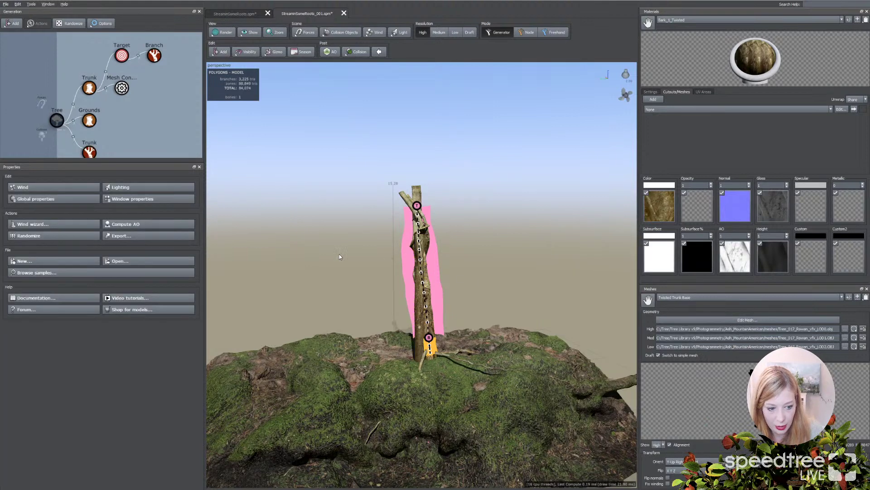
double_click(787, 262)
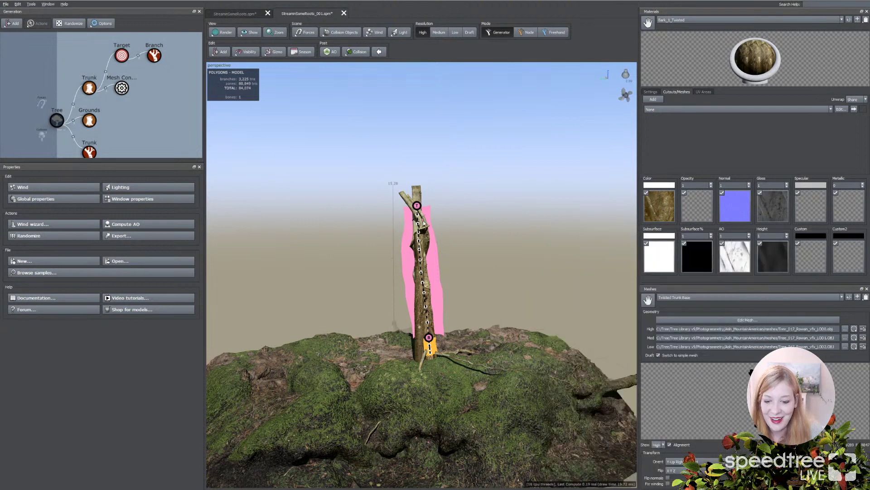
Hide the Mesh Converter generator so its capture region no longer covers the trunks
left_click(402, 253)
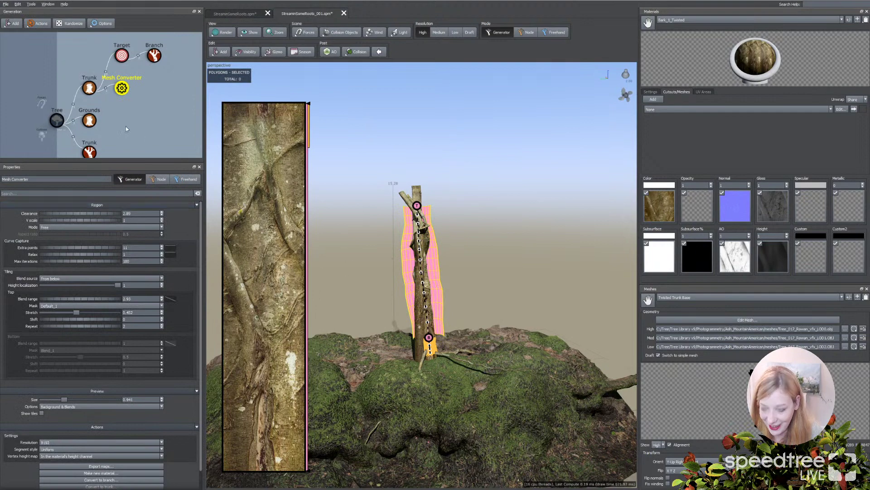
key("Escape")
scroll(340, 193, "up", 4)
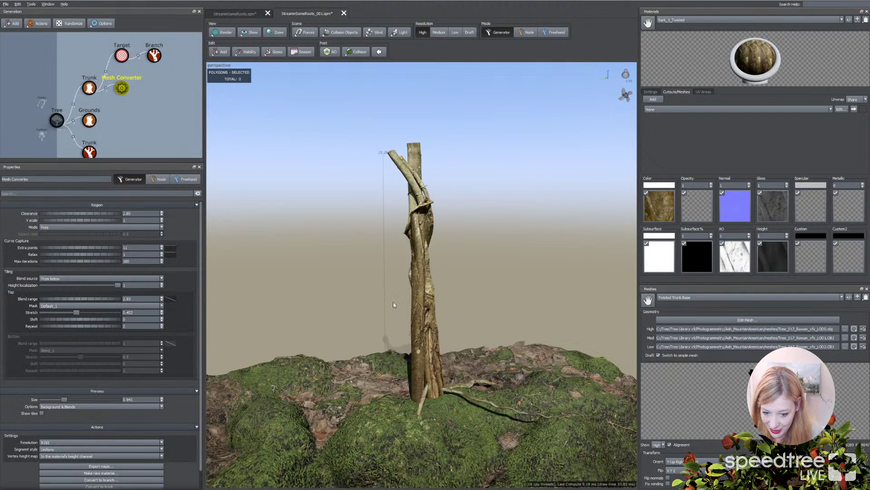
Set the converted trunk's displacement mapping to Fit to geometry and its radial amount to about 0.548
left_click(418, 298)
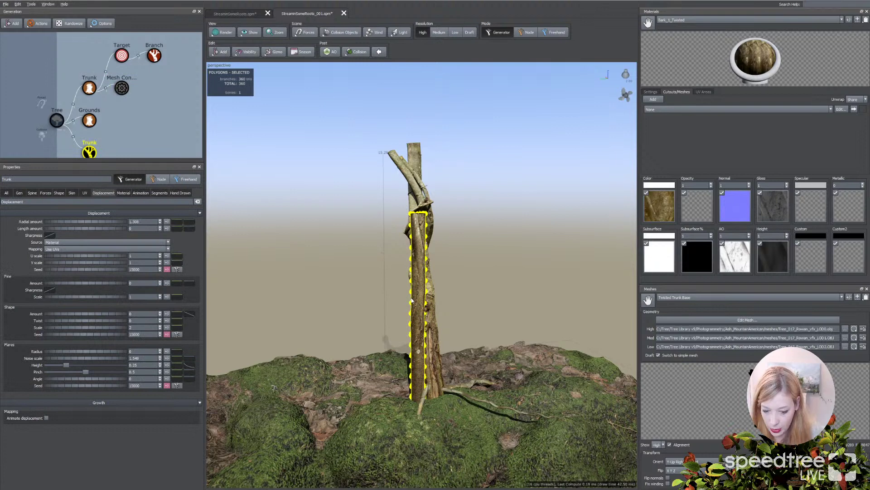
left_click_drag(73, 225, 85, 223)
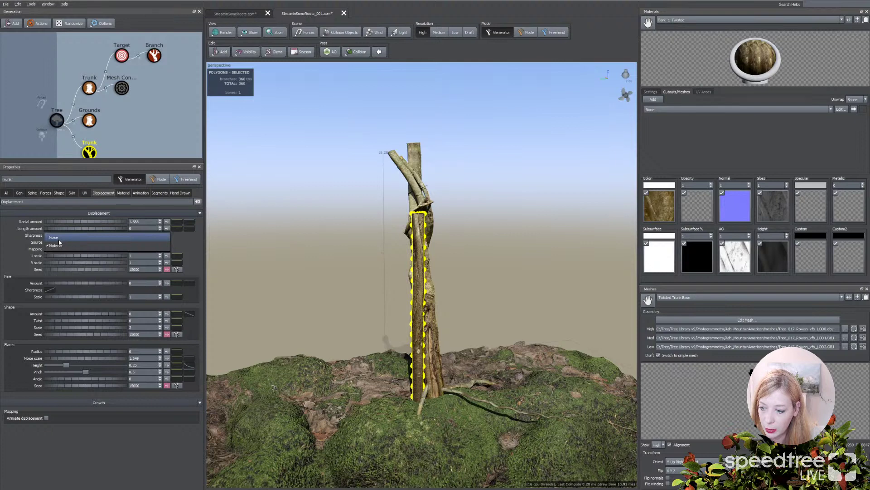
left_click(51, 249)
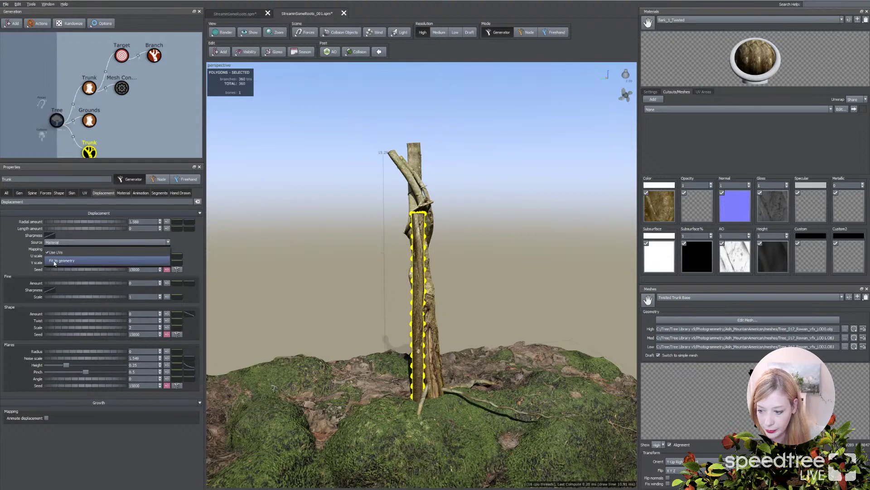
left_click(55, 261)
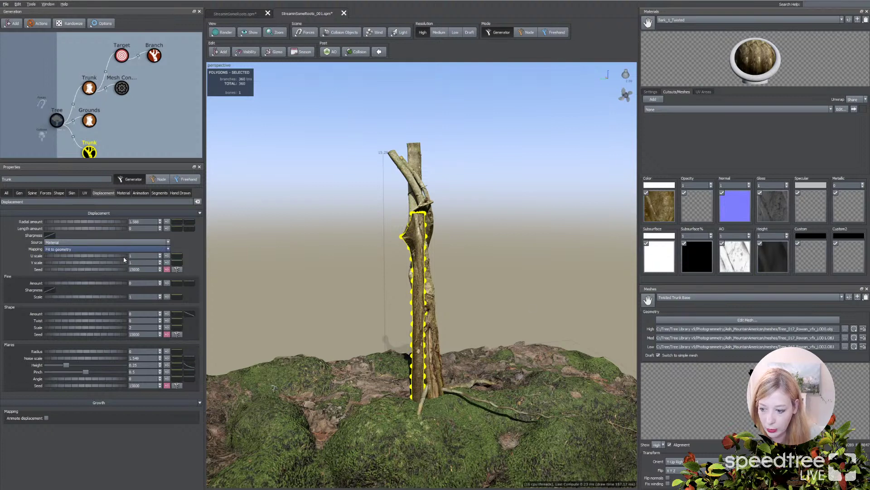
left_click_drag(111, 221, 90, 222)
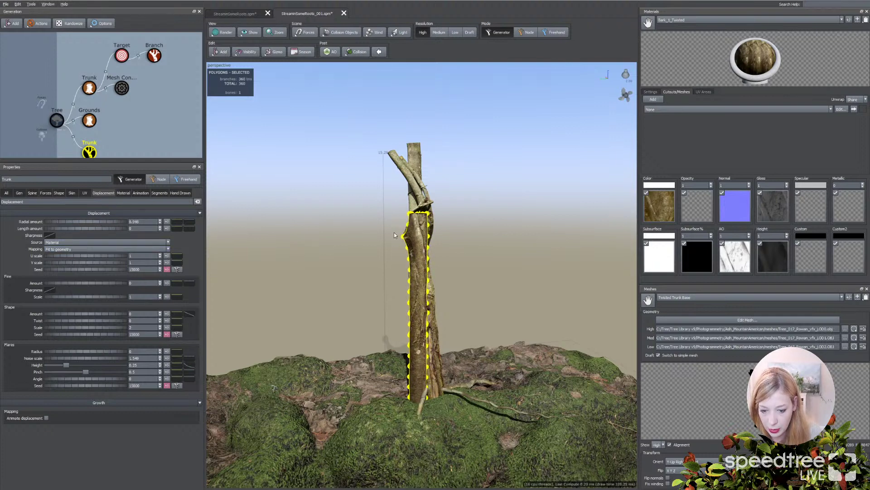
scroll(374, 297, "up", 4)
mouse_move(374, 308)
left_mouse_down()
mouse_move(373, 290)
mouse_move(369, 313)
left_mouse_up()
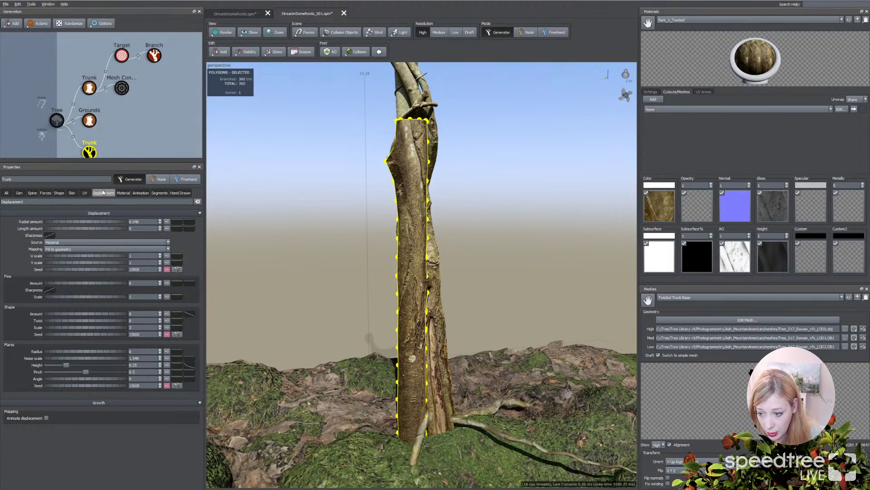
Raise the converted trunk's absolute length segments to about 46, and lower the start of their distribution curve to concentrate segments toward the top
left_click(159, 193)
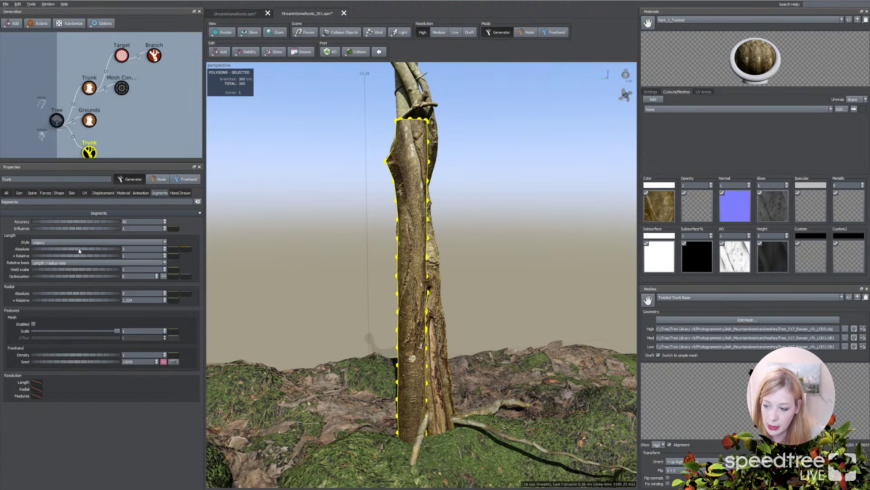
left_click_drag(80, 249, 138, 248)
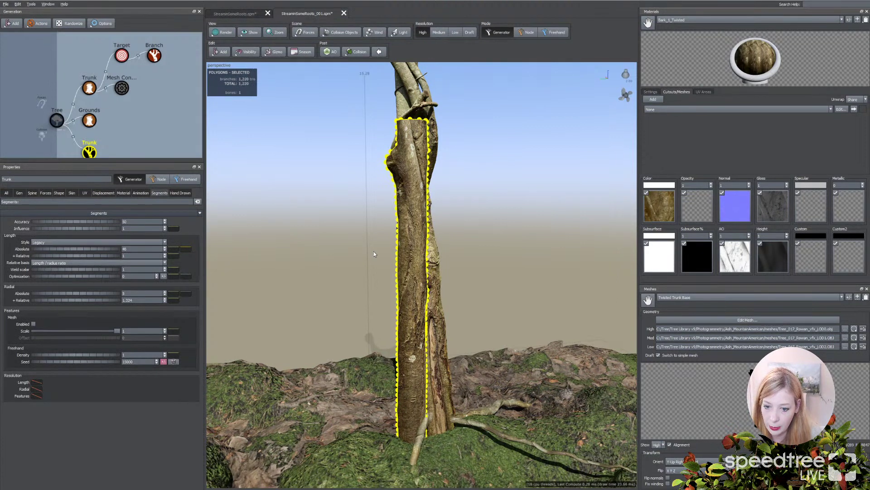
left_click(185, 249)
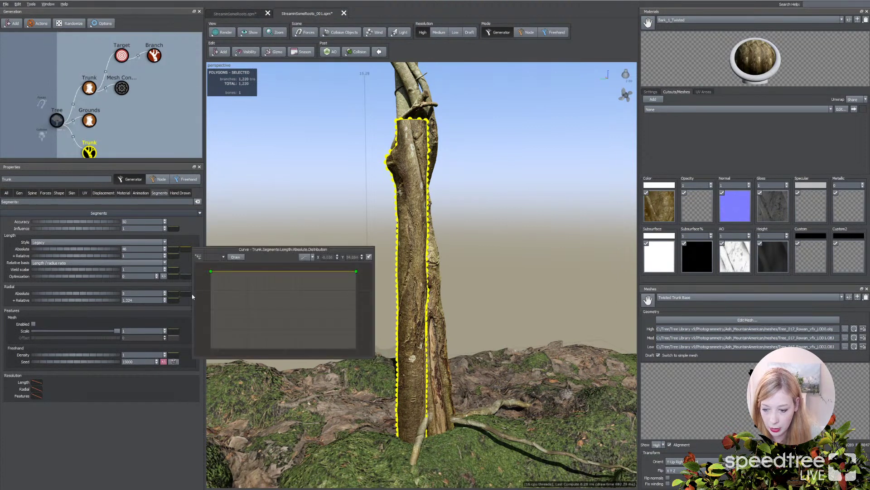
left_click_drag(212, 272, 210, 331)
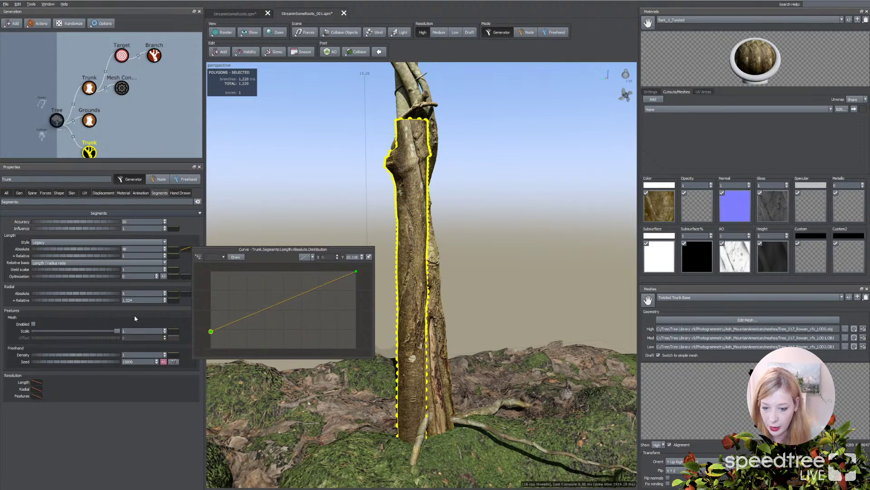
left_click(406, 151)
left_click_drag(406, 319, 424, 297)
left_click_drag(495, 240, 401, 218)
left_click(401, 218)
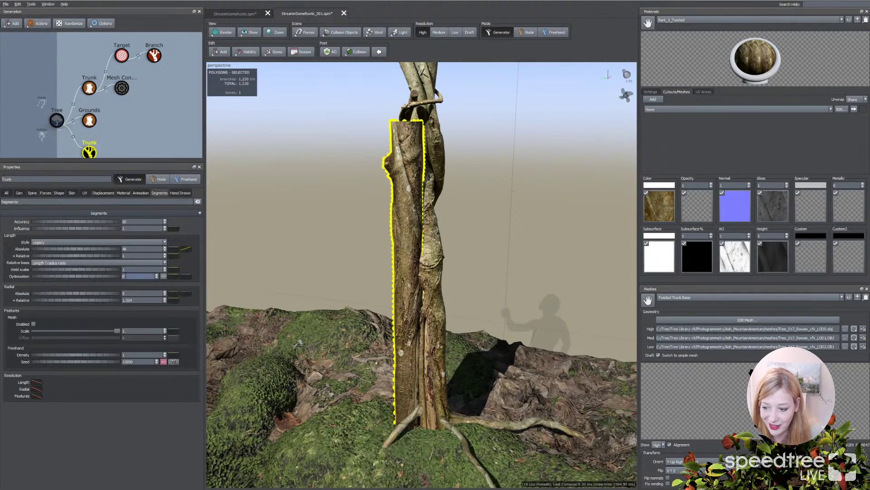
Flare the converted trunk's base with a flare radius of 4.36 and switch that trunk to node editing
left_click(103, 193)
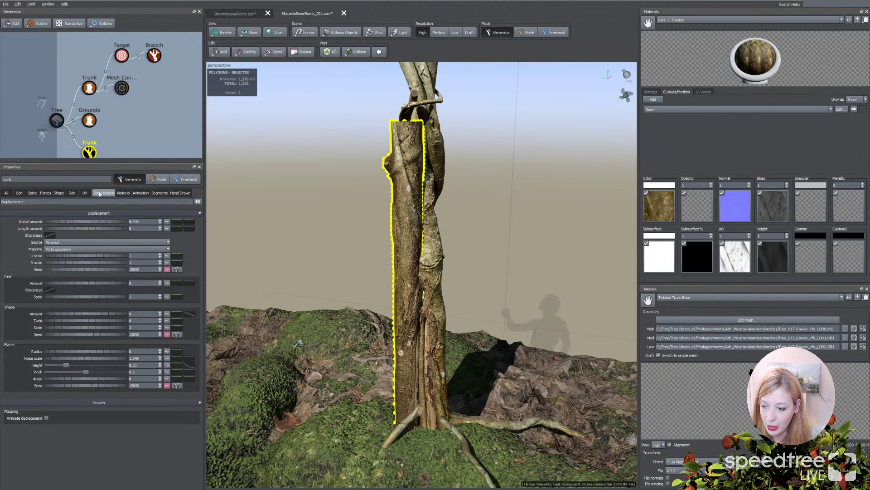
left_click_drag(80, 353, 314, 397)
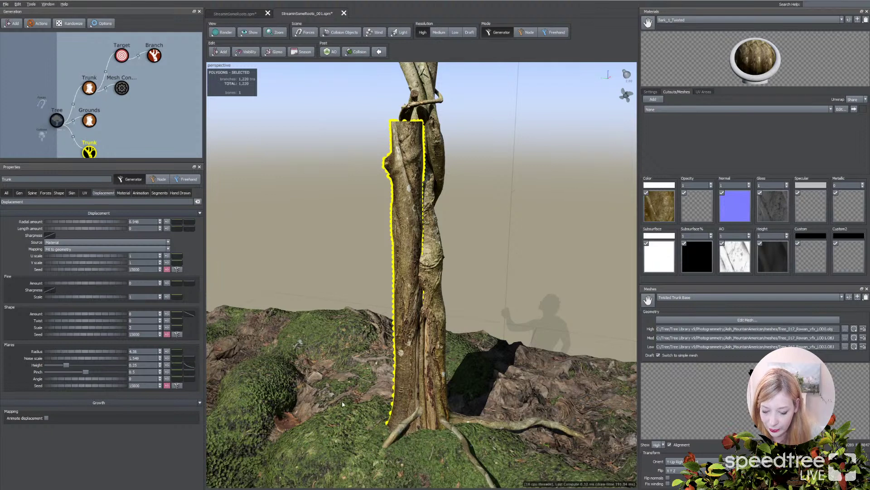
mouse_move(371, 425)
left_mouse_down()
mouse_move(404, 422)
mouse_move(385, 401)
mouse_move(386, 428)
left_mouse_up()
key("n")
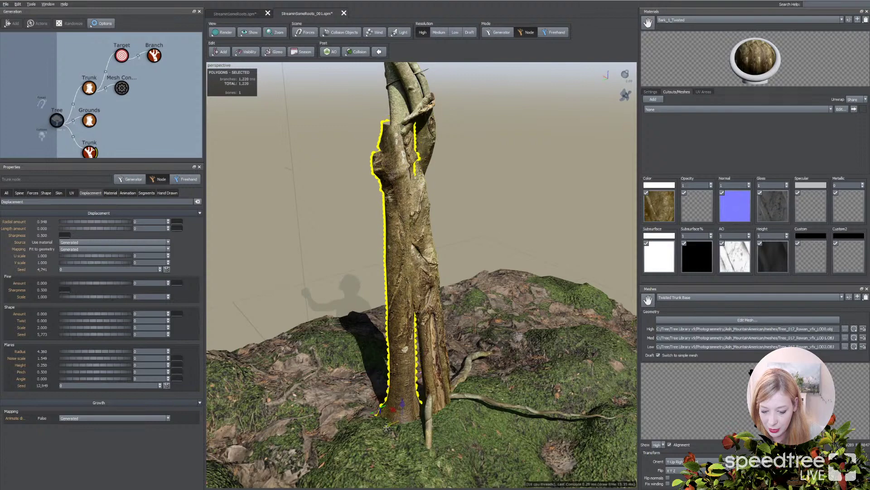
Switch the converted trunk to freehand editing and bend its lower part outward, away from the scanned twisted trunks
middle_click_drag(321, 287, 365, 257)
left_click(355, 278)
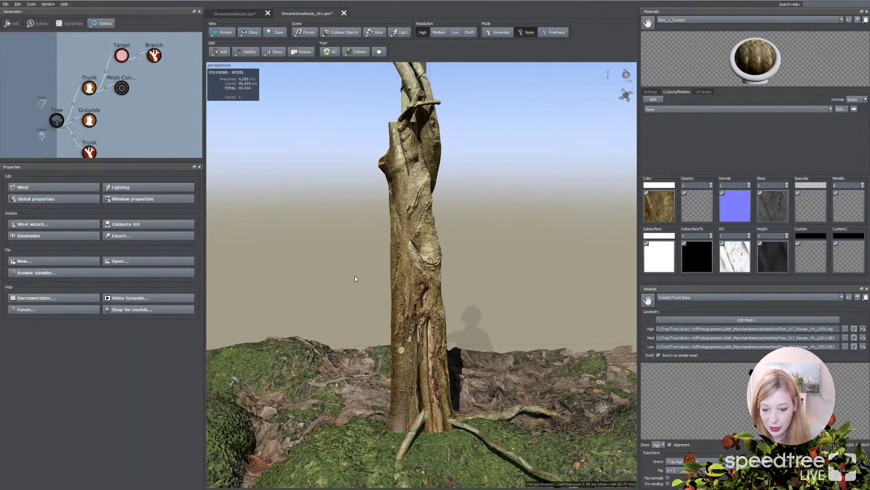
left_click(397, 303)
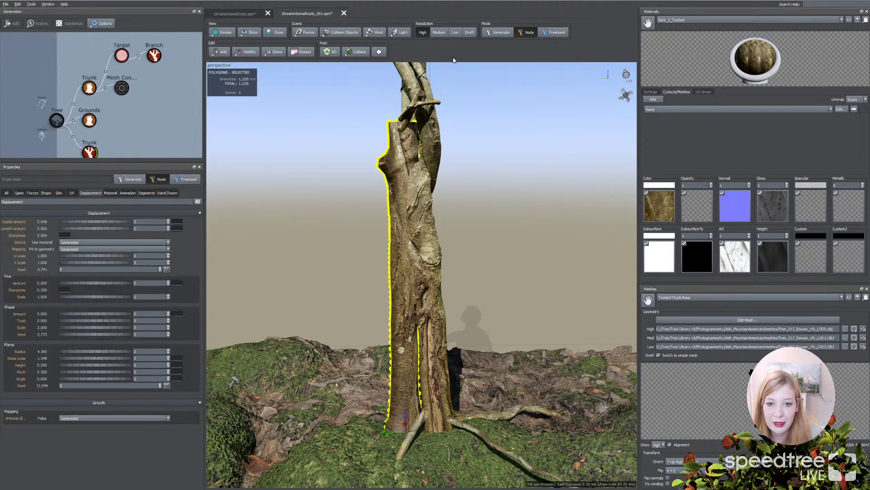
left_click(553, 33)
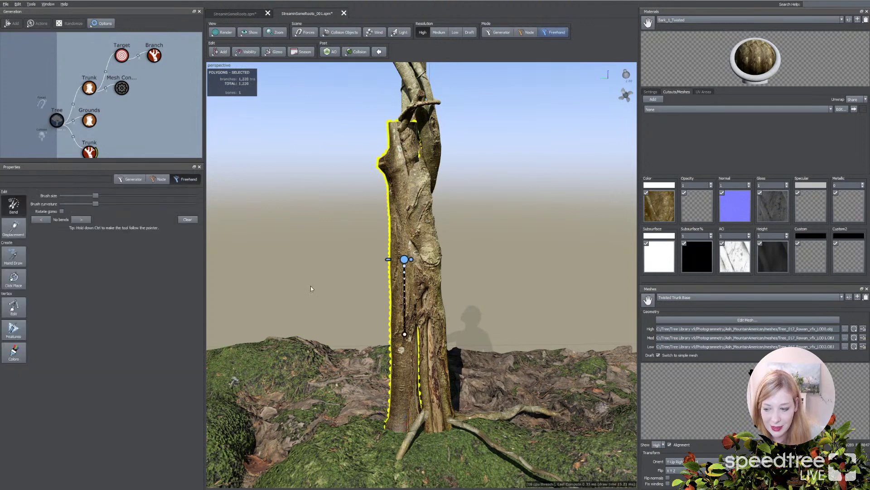
left_click_drag(405, 319, 342, 303)
left_click_drag(336, 272, 358, 291)
left_click_drag(314, 281, 388, 372)
left_click_drag(403, 327, 325, 335)
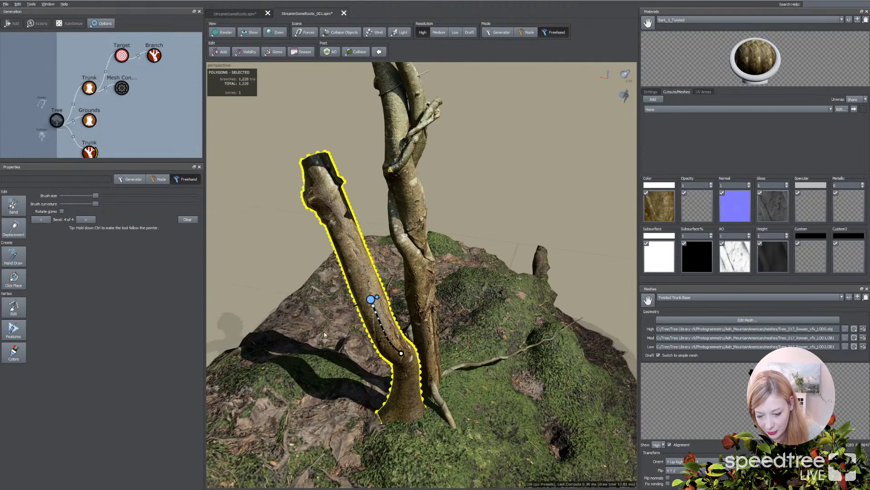
Bend the converted trunk's upper part back so its top leans against the scanned twisted trunks
mouse_move(376, 312)
left_mouse_down()
mouse_move(344, 236)
mouse_move(378, 218)
left_mouse_up()
left_click_drag(408, 254, 392, 273)
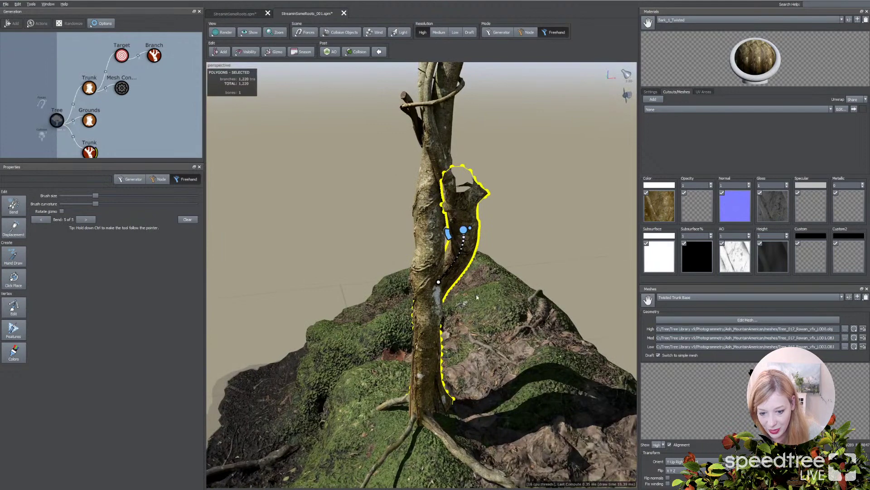
mouse_move(469, 233)
left_mouse_down()
mouse_move(458, 286)
mouse_move(470, 280)
mouse_move(460, 227)
left_mouse_up()
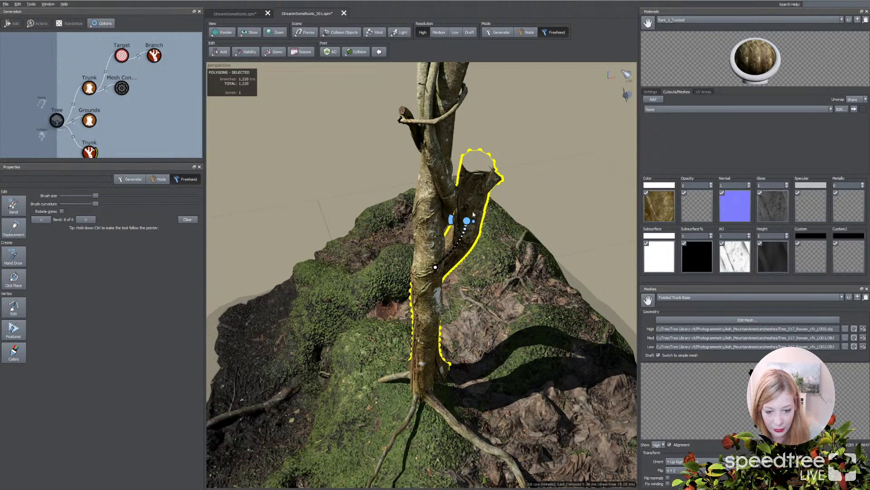
left_click(500, 204)
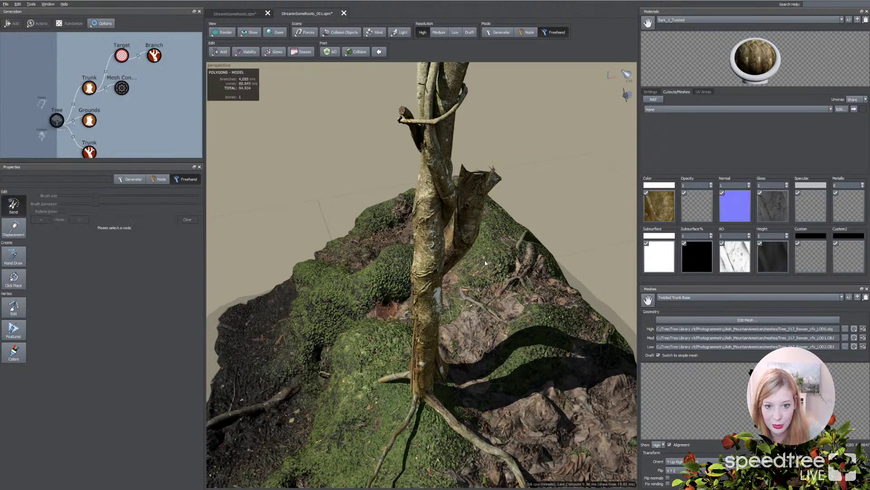
left_click_drag(502, 183, 477, 170)
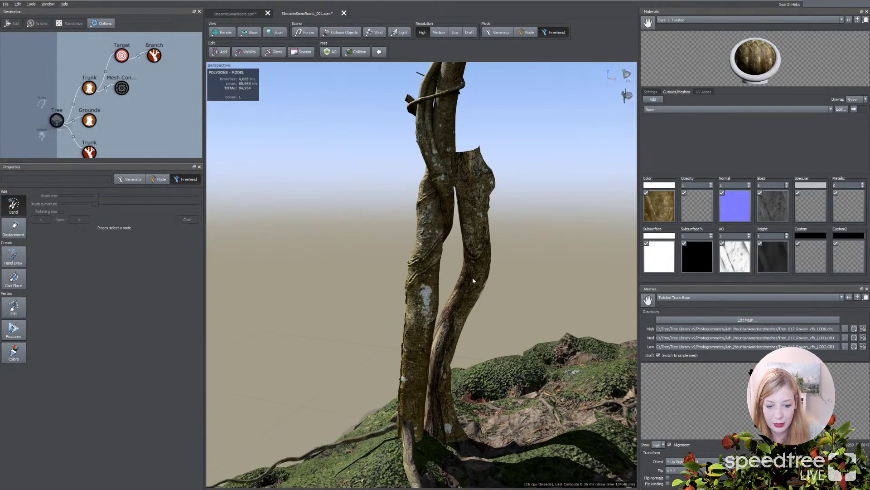
left_click_drag(354, 214, 378, 243)
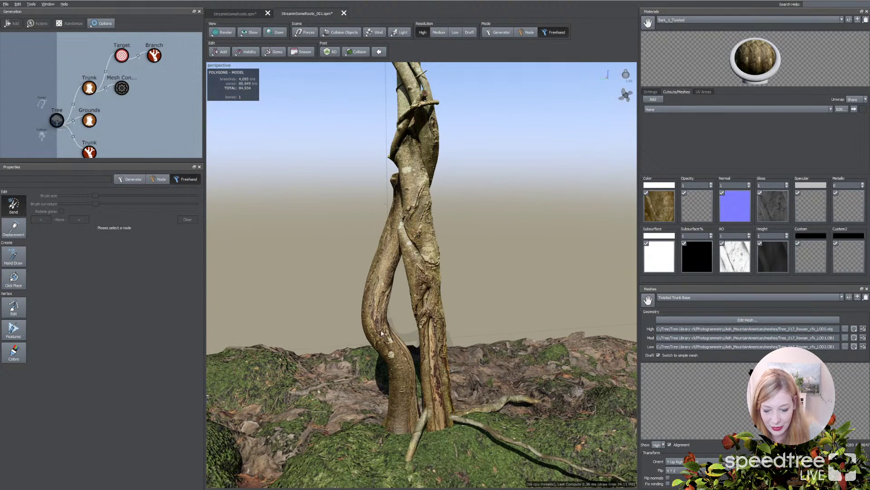
Return the converted trunk to generator editing and raise its relative length segments to about 1.06
left_click(377, 311)
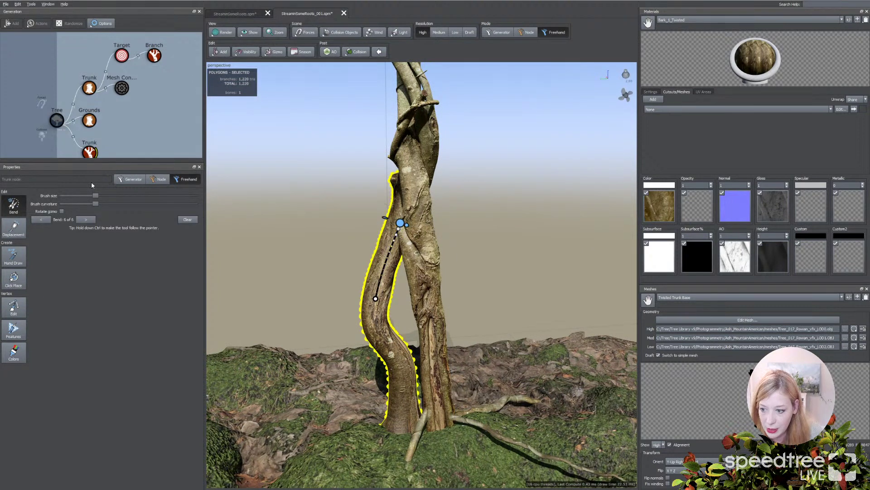
left_click(131, 179)
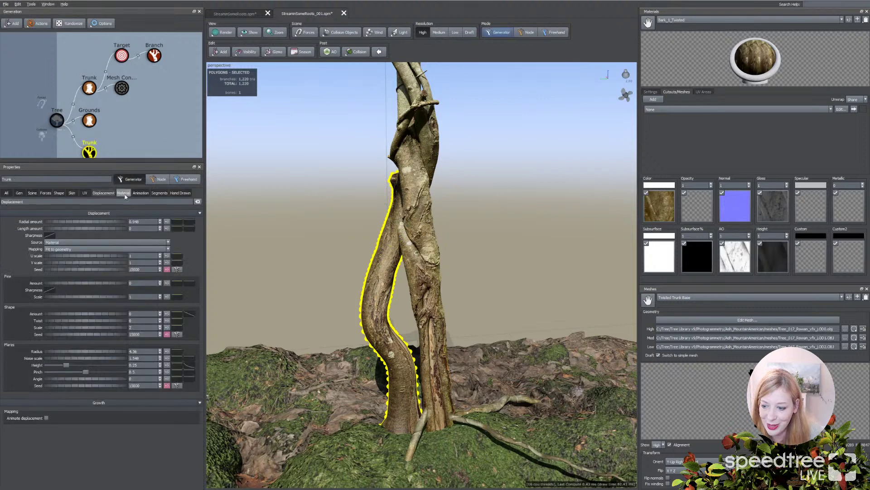
left_click(160, 192)
left_click_drag(83, 258, 118, 257)
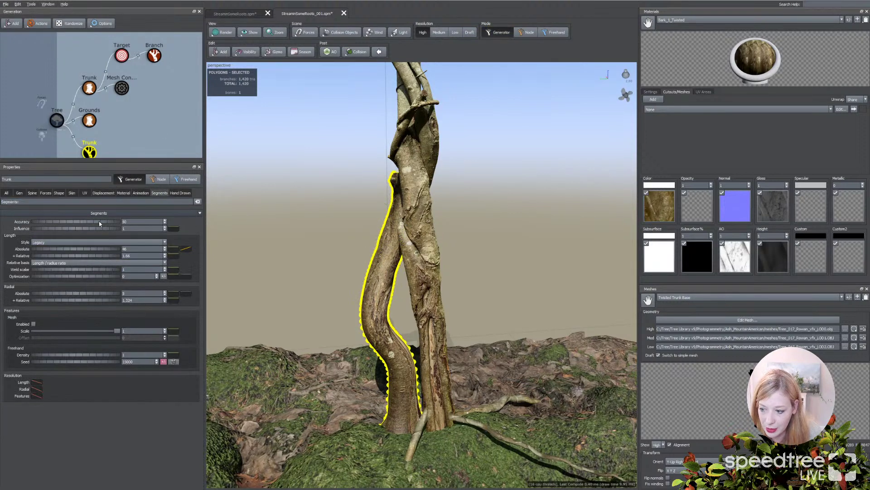
Raise the converted trunk's radial displacement to about 1.39 and add a dip near the start of its profile curve
left_click(107, 197)
left_click(188, 221)
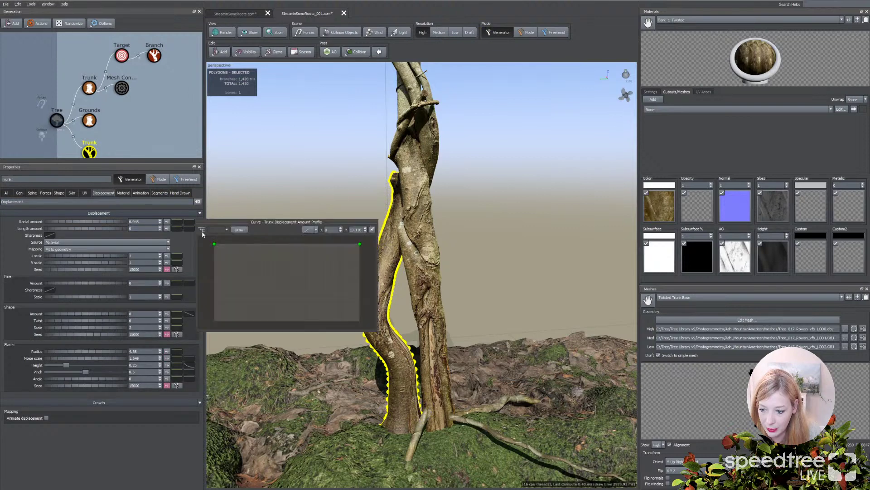
left_click_drag(83, 222, 100, 222)
left_click(186, 222)
left_click(225, 244)
left_click_drag(225, 243, 230, 267)
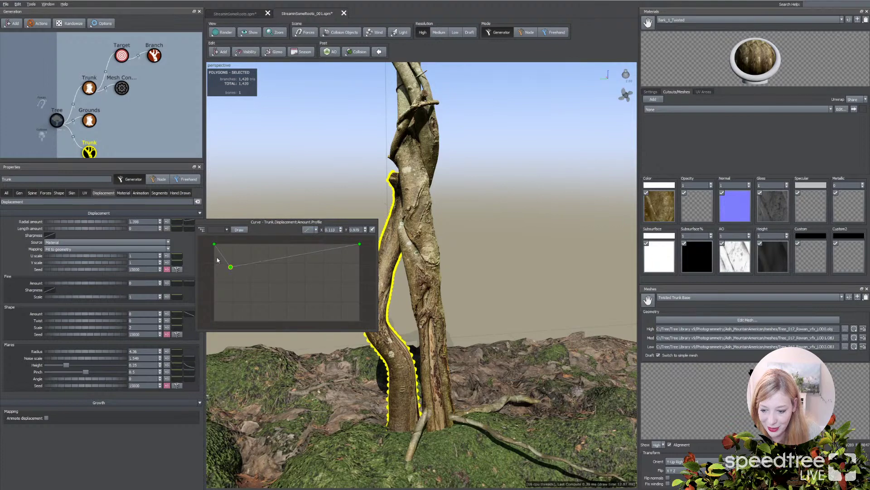
left_click(304, 200)
left_click_drag(304, 200, 361, 190)
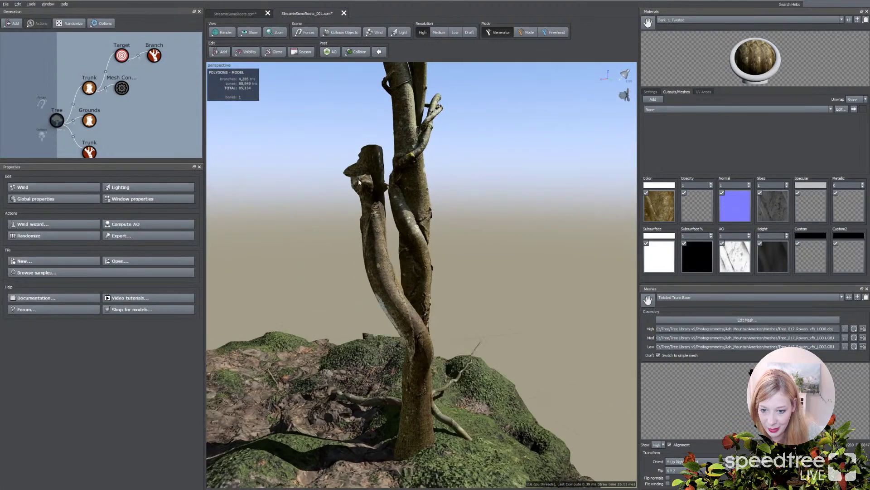
Add a point near the end of the radial displacement profile curve and lower its end point to about 0.51
left_click(361, 189)
left_click(189, 221)
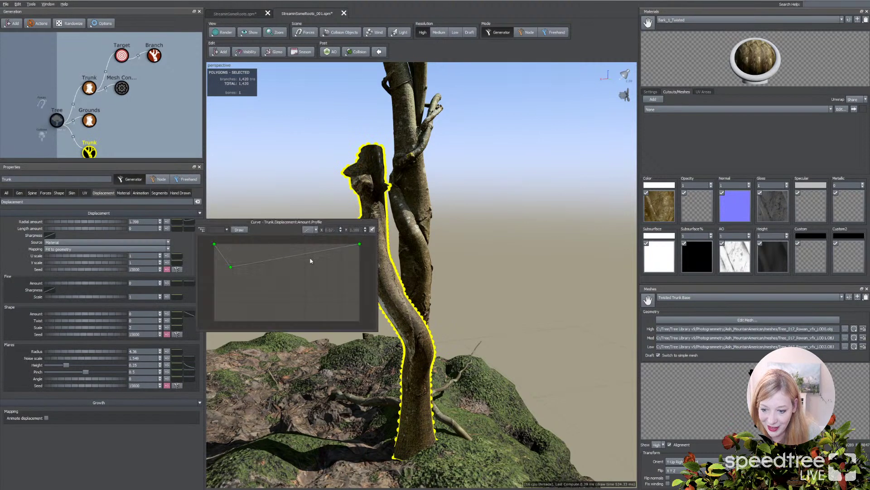
left_click(332, 249)
left_click_drag(360, 244, 360, 281)
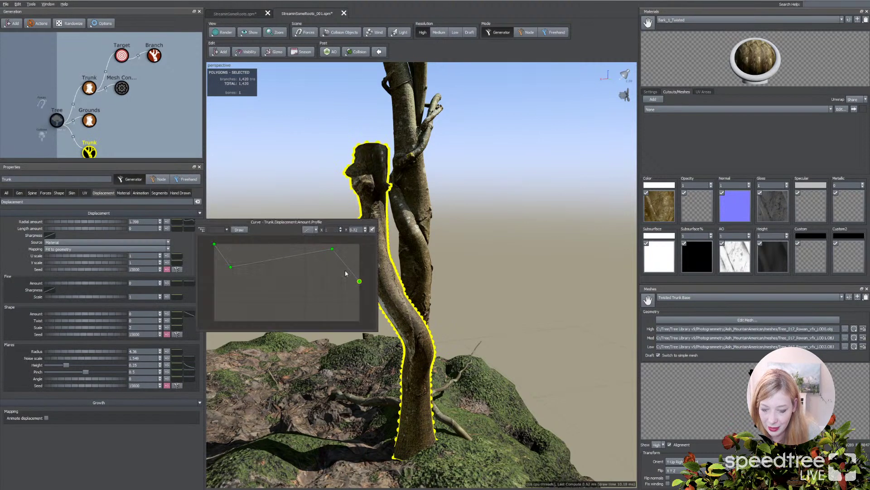
left_click(492, 306)
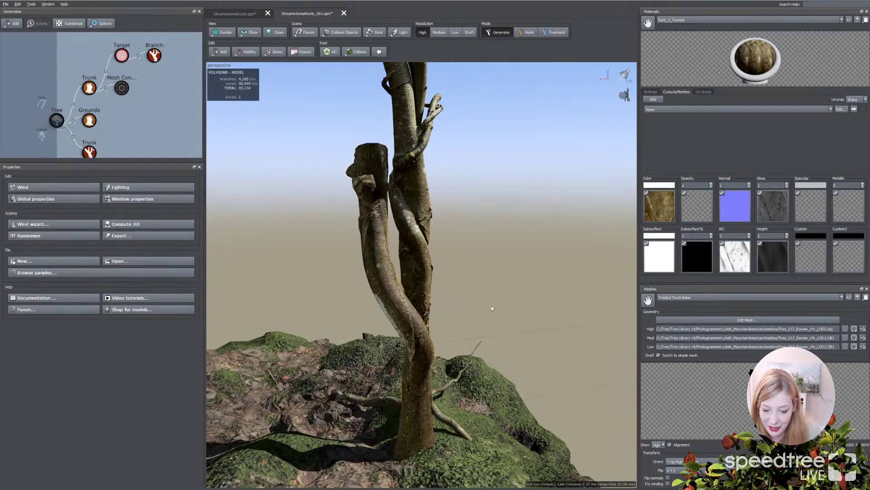
Set the converted trunk's Fine displacement amount to about 0.31 to add undulations along its length
left_click_drag(491, 306, 435, 312)
left_click(376, 312)
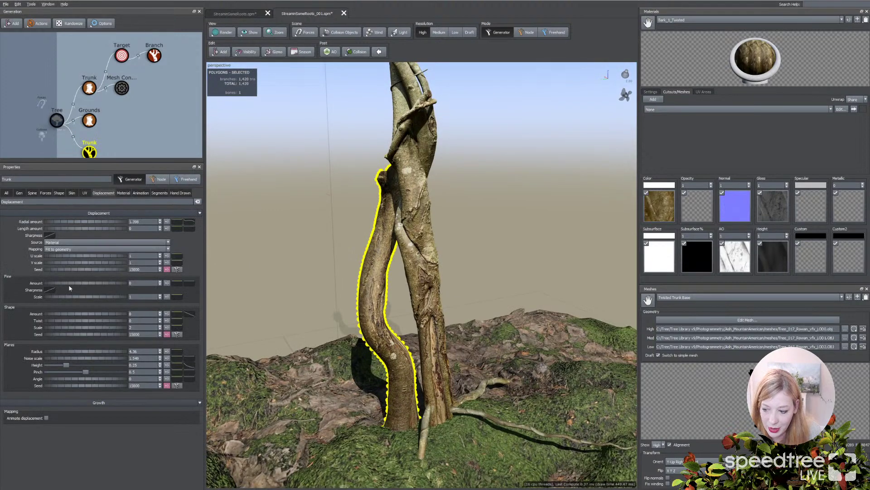
left_click_drag(94, 284, 135, 290)
left_click_drag(317, 209, 401, 210)
left_click_drag(431, 317, 413, 306)
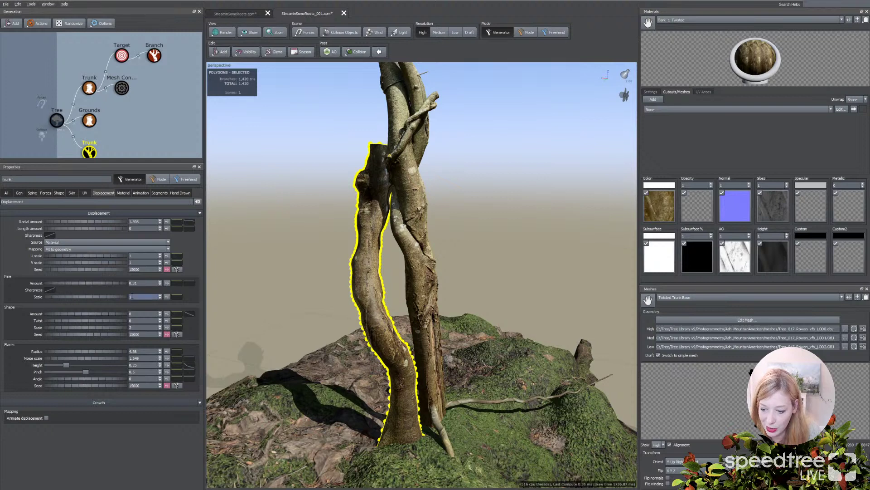
left_click(176, 297)
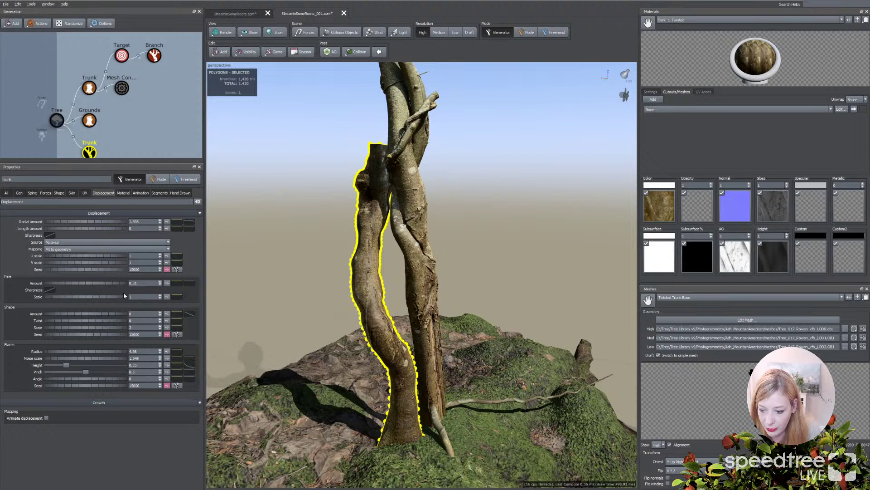
Add a point around the middle of the Fine displacement amount profile curve and raise the curve beyond it
left_click(176, 283)
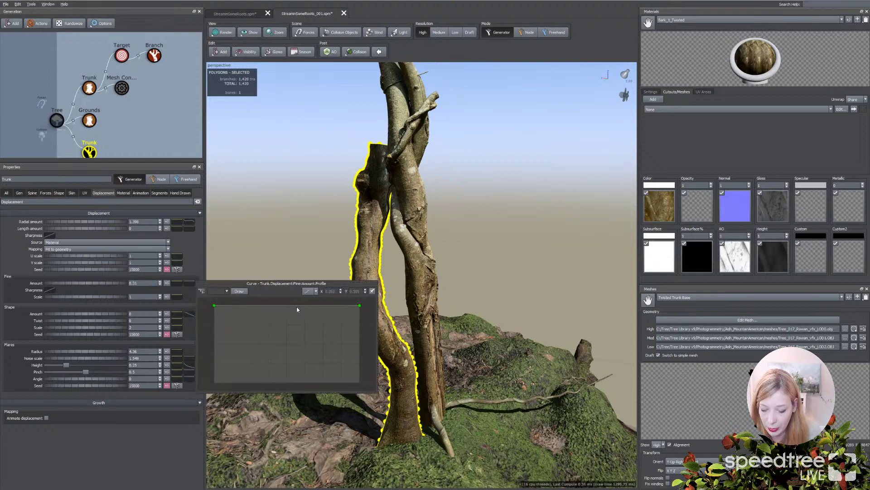
left_click(281, 306)
left_click_drag(281, 306, 284, 227)
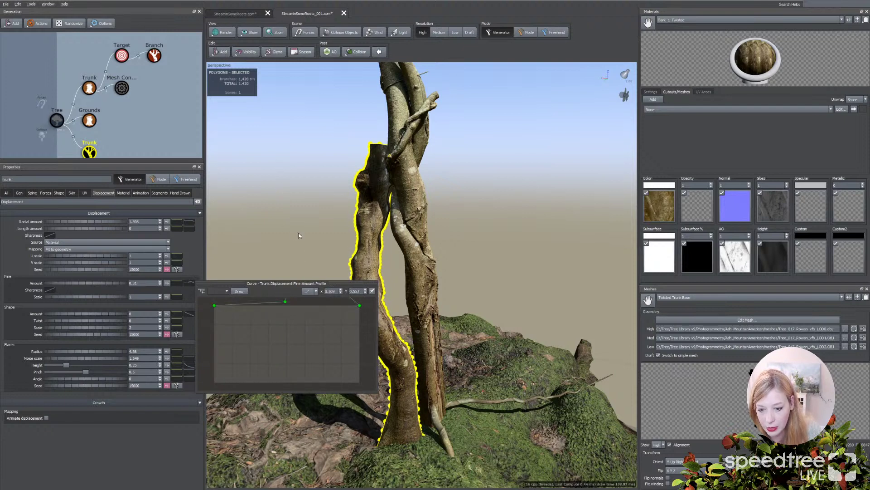
left_click_drag(300, 286, 225, 272)
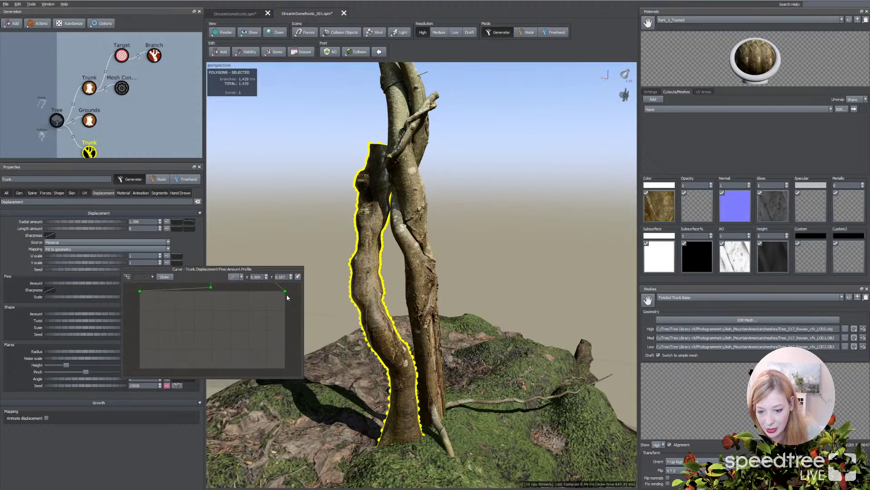
left_click(497, 285)
mouse_move(502, 263)
left_mouse_down()
mouse_move(390, 263)
mouse_move(508, 263)
left_mouse_up()
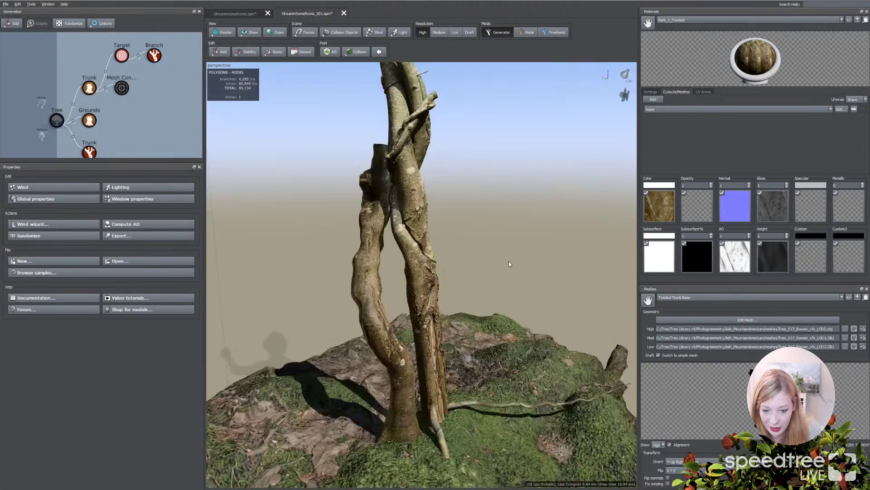
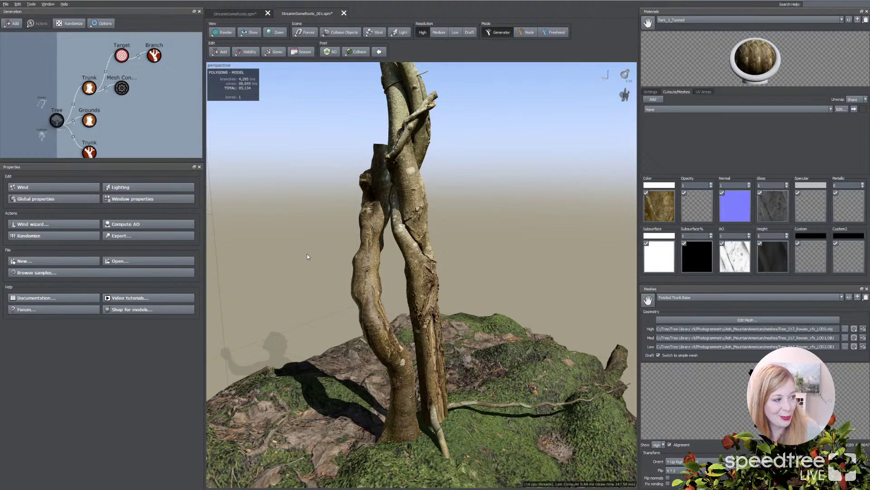
Save the tree file with the bent and displaced trunk
left_click_drag(320, 243, 208, 262)
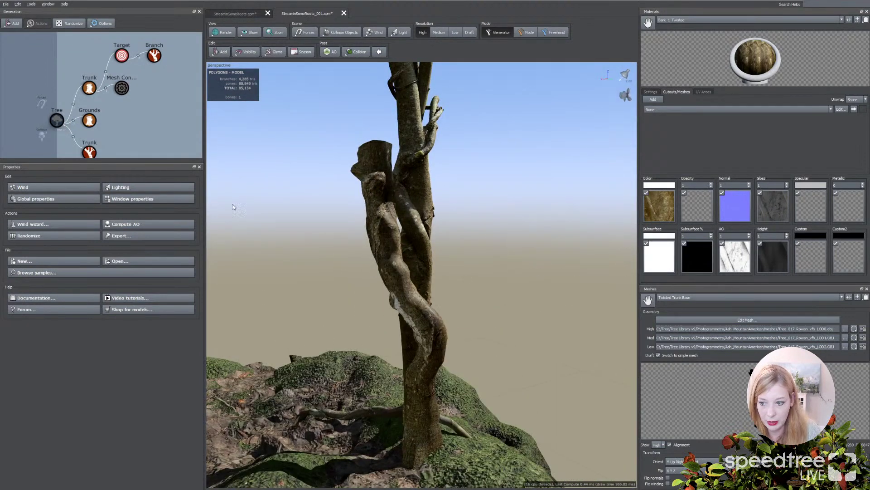
scroll(413, 262, "down", 5)
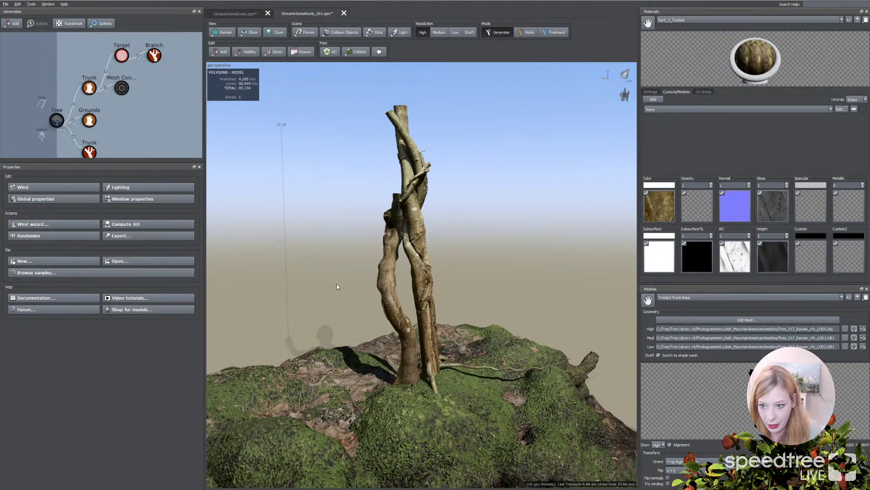
left_click_drag(353, 299, 368, 326)
left_click_drag(398, 400, 421, 302)
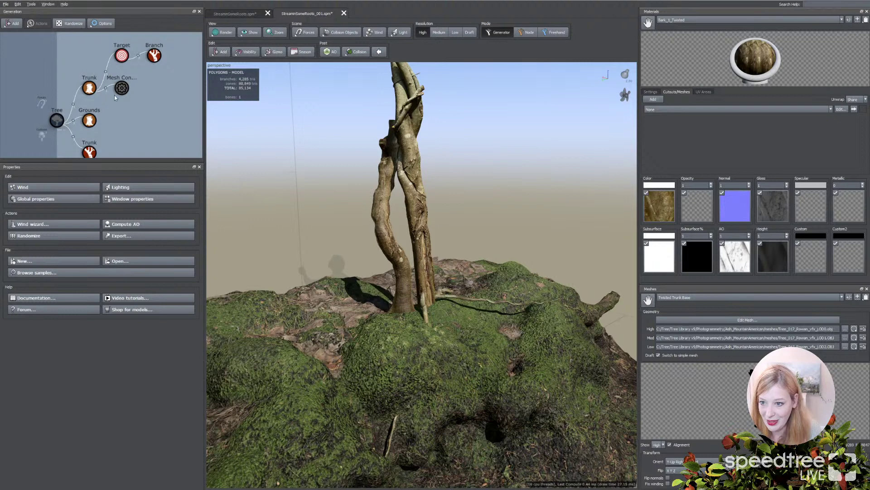
left_click(6, 4)
left_click(13, 42)
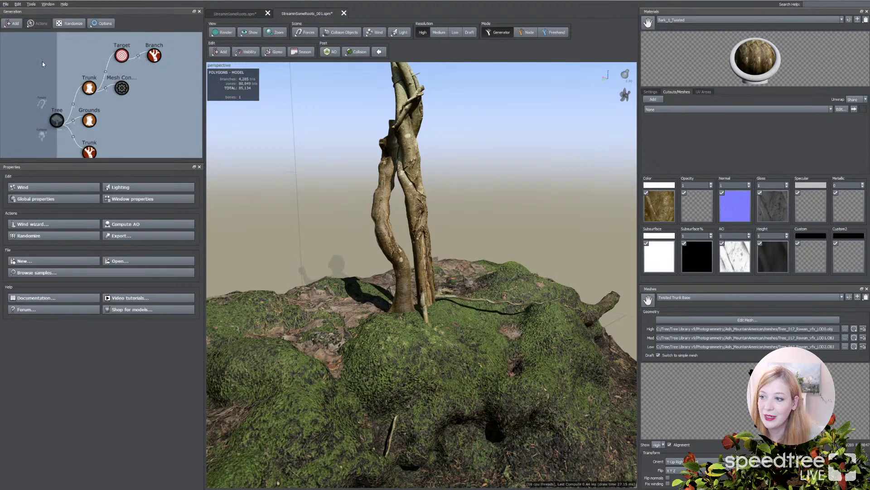
Make a geometry force from the Grounds generator, keep the name Grounds, and select the converted trunk's generator
left_click(298, 317)
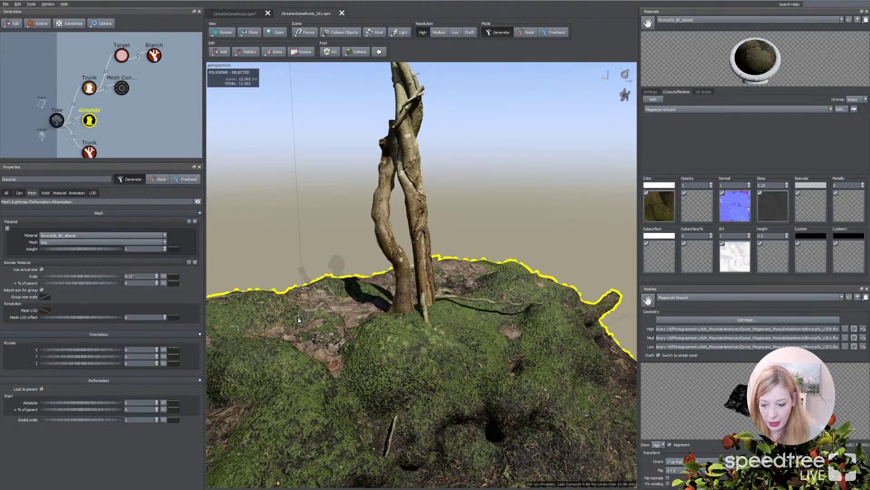
right_click(90, 121)
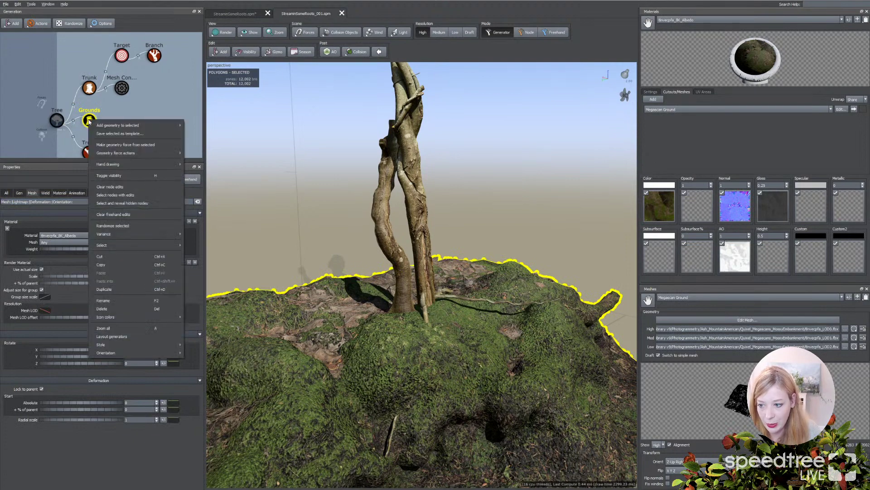
left_click(105, 145)
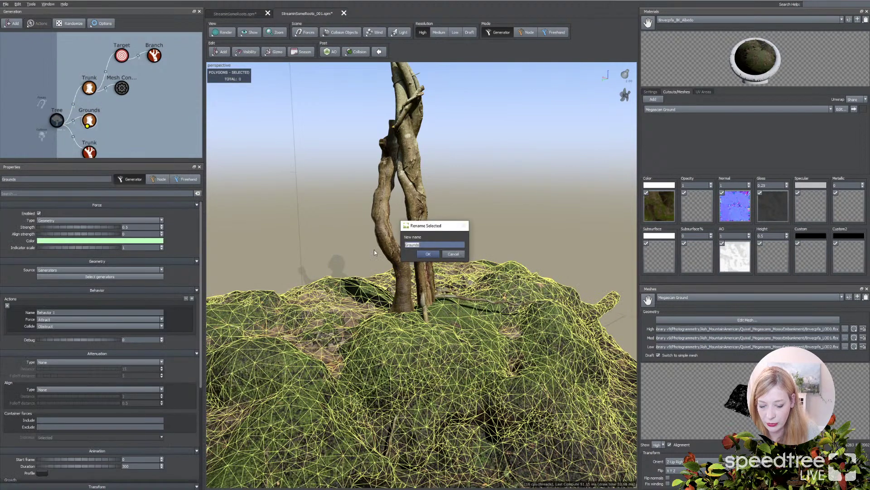
left_click(429, 255)
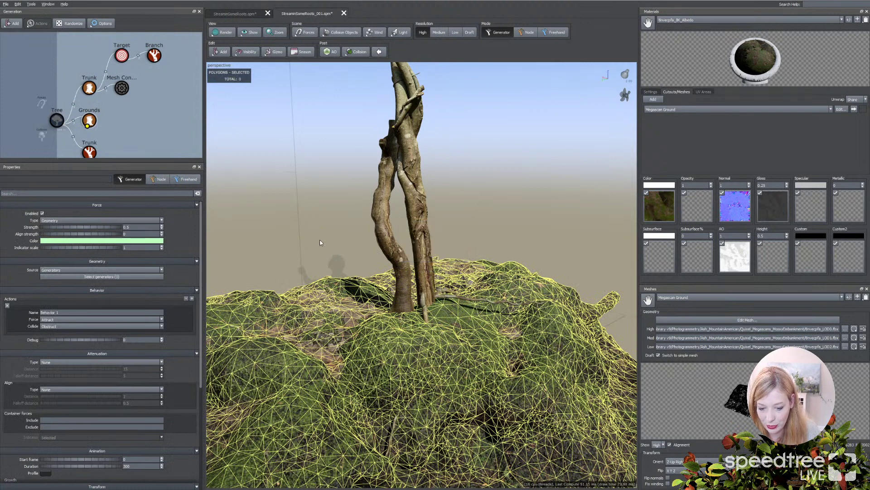
left_click(124, 143)
left_click(92, 138)
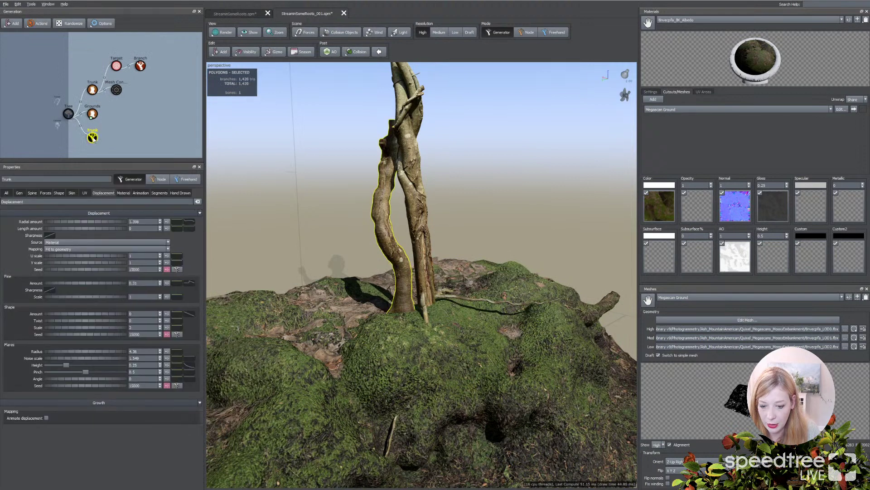
Add a Roots decoration to the converted trunk and set the Roots generator's Last boundary to about 0.07
left_click(219, 53)
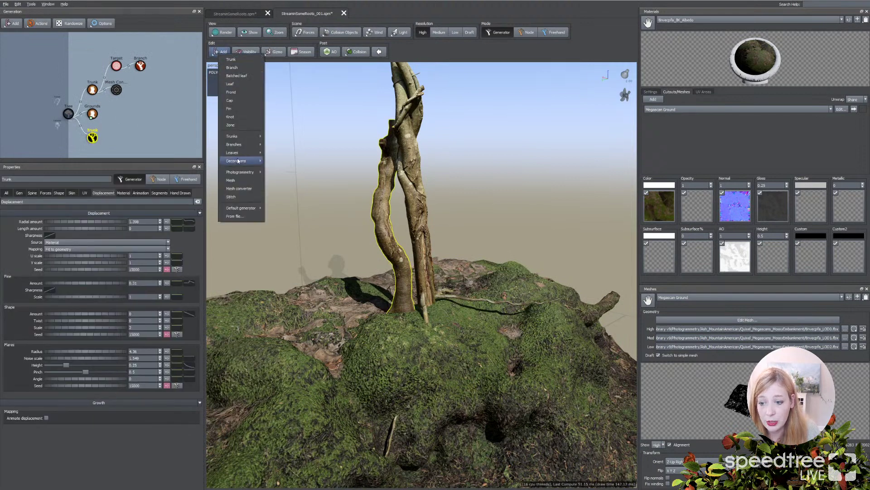
mouse_move(238, 161)
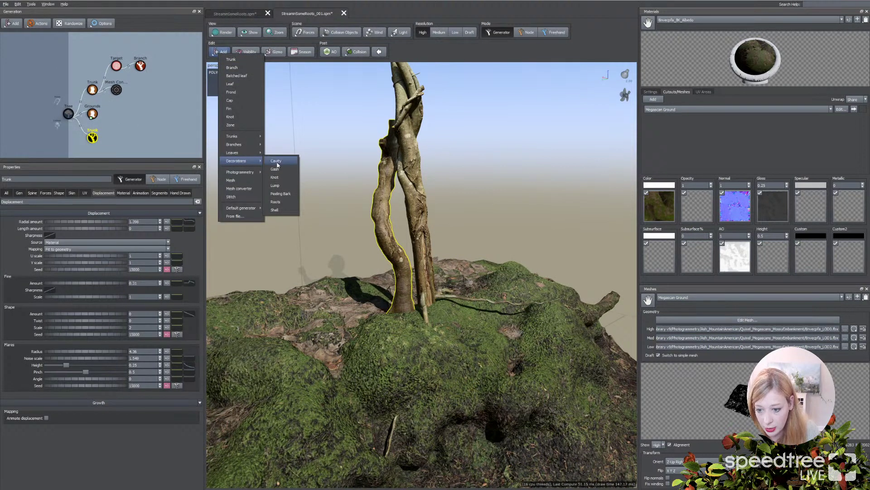
left_click(280, 202)
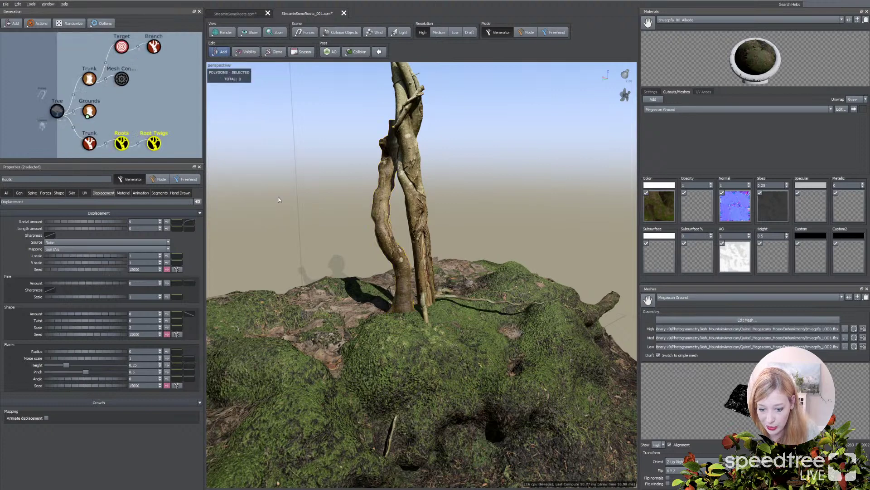
left_click(19, 193)
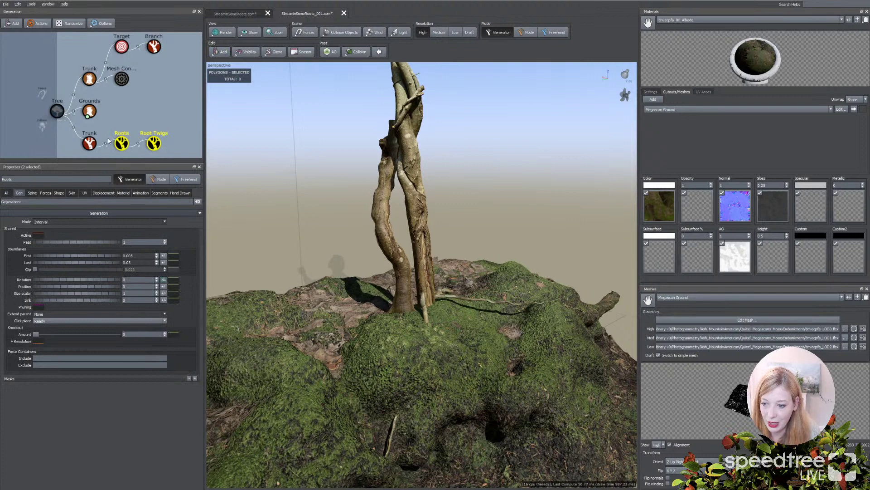
left_click(122, 143)
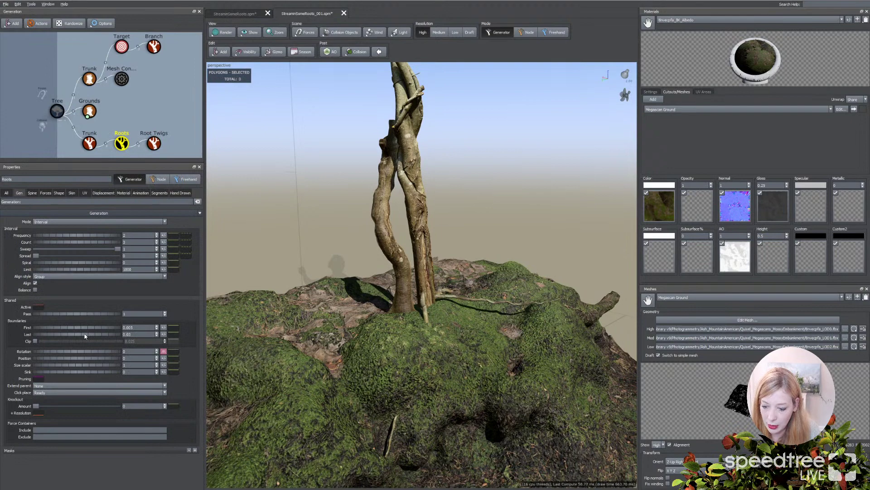
left_click_drag(85, 335, 87, 336)
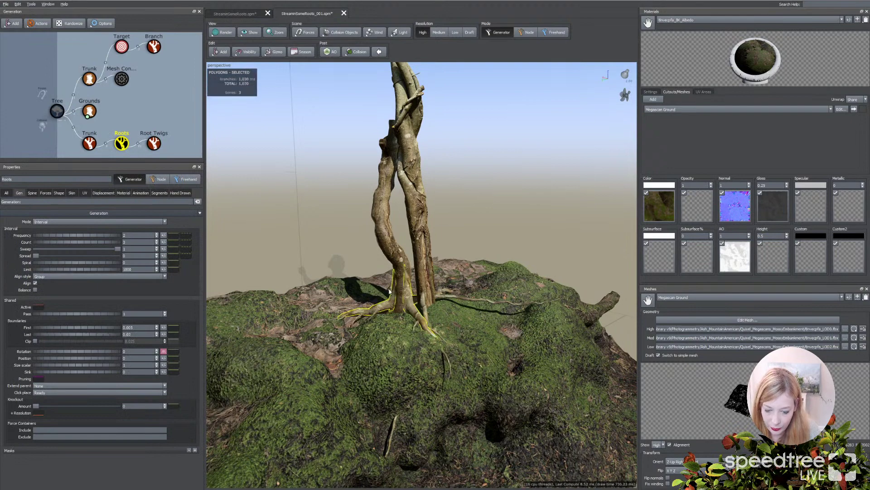
Set the roots' weld spread amount to about 0.29
left_click(321, 253)
scroll(321, 256, "up", 6)
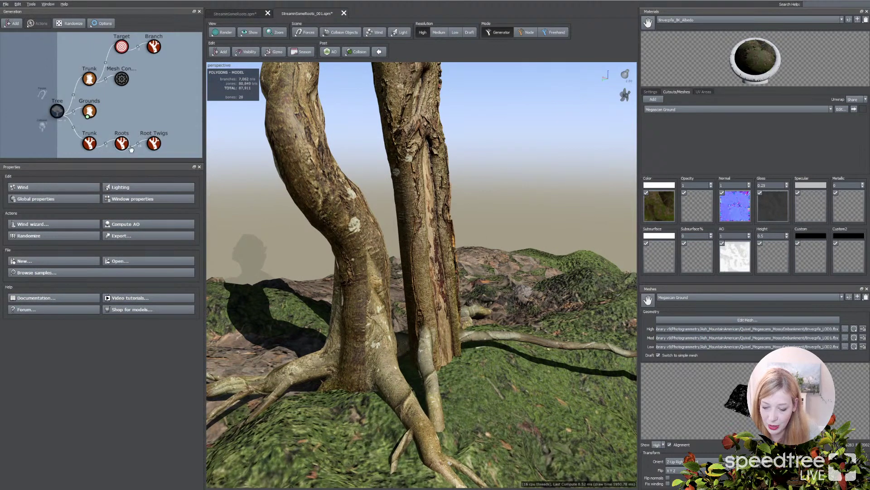
scroll(421, 359, "down", 5)
left_click_drag(381, 353, 412, 312)
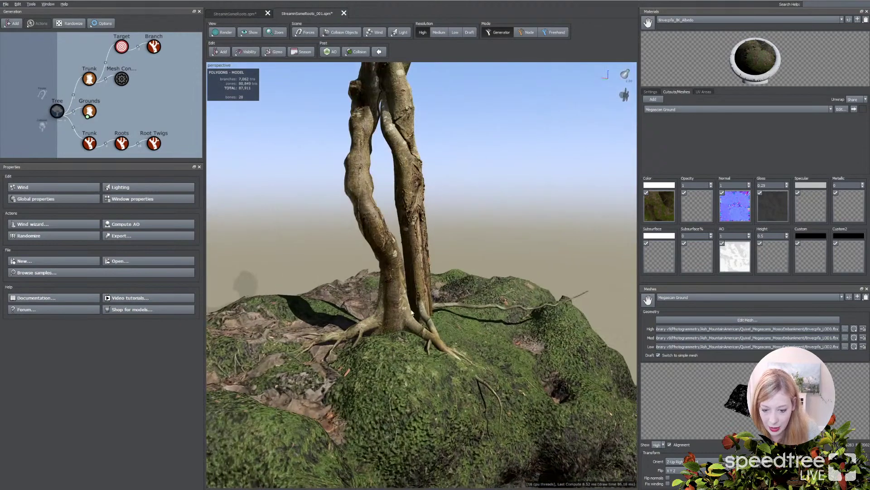
left_click(369, 327)
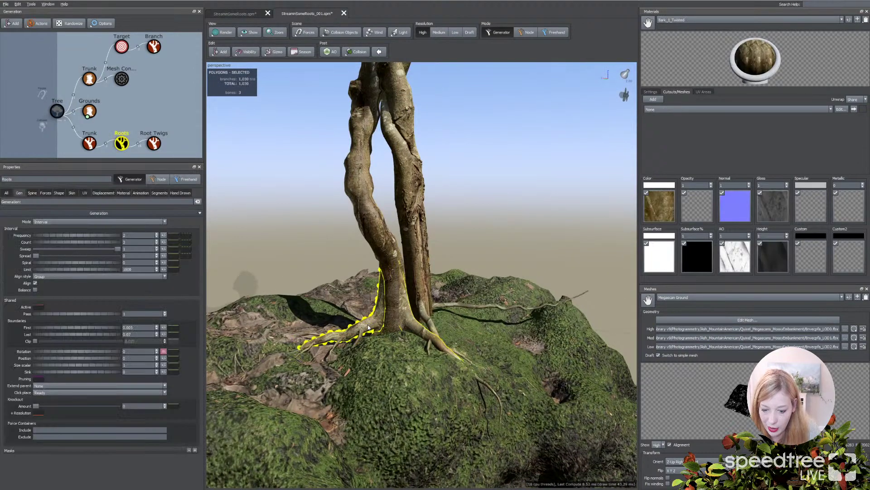
left_click(76, 194)
left_click_drag(100, 342, 43, 349)
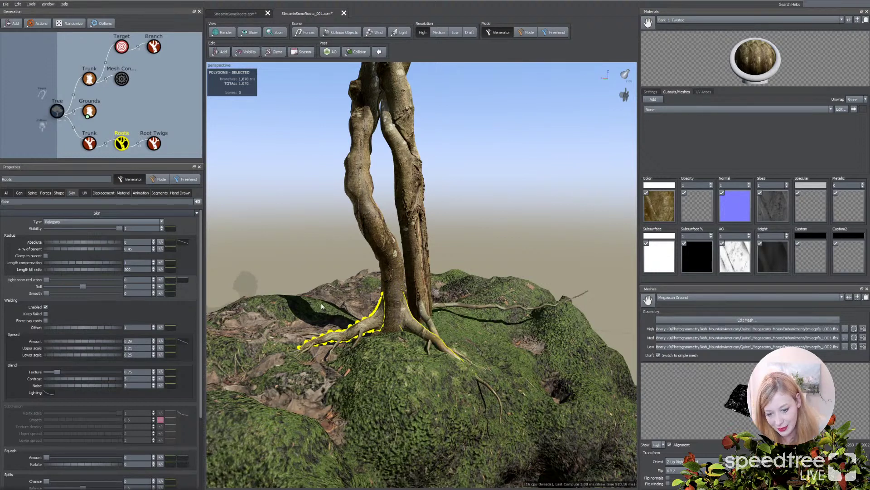
Set the root twigs' absolute radial segments to 4 and make the profile curve fall towards the twig ends
left_click(361, 339)
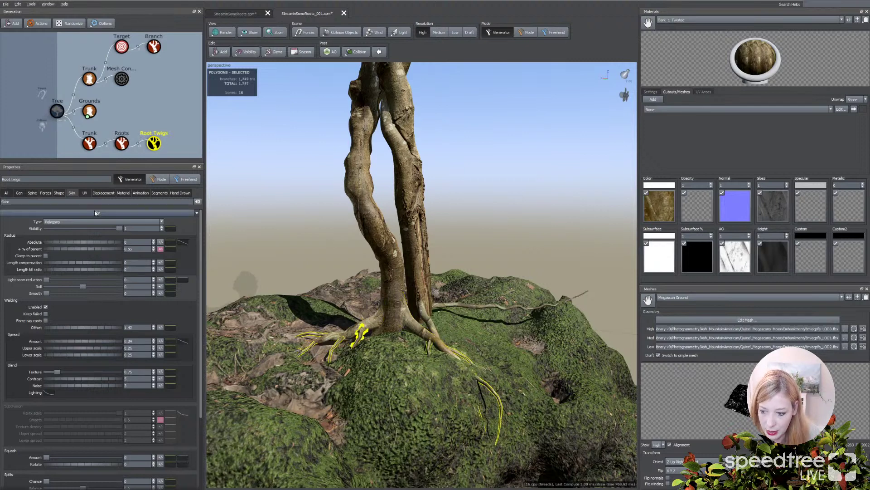
scroll(339, 348, "up", 10)
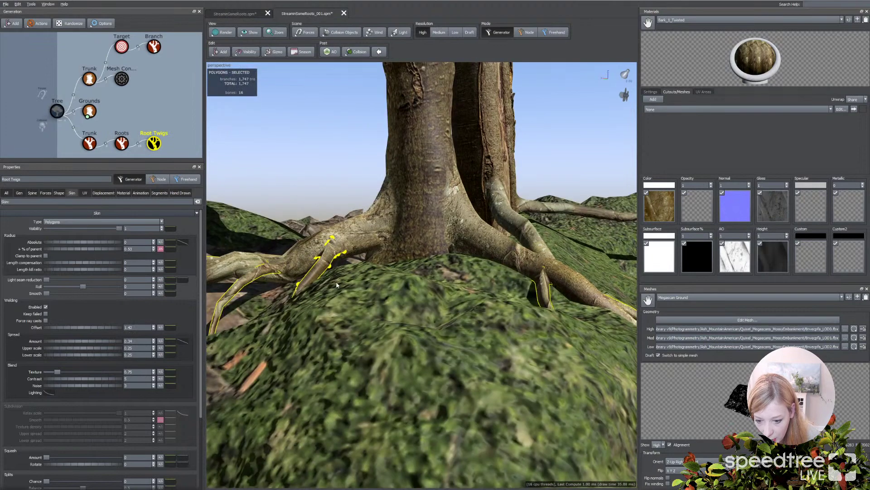
left_click_drag(339, 348, 328, 262)
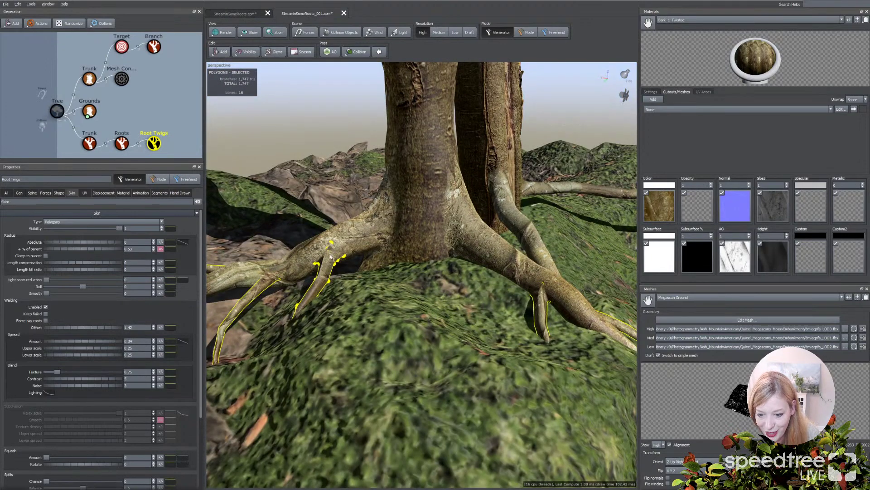
left_click(159, 193)
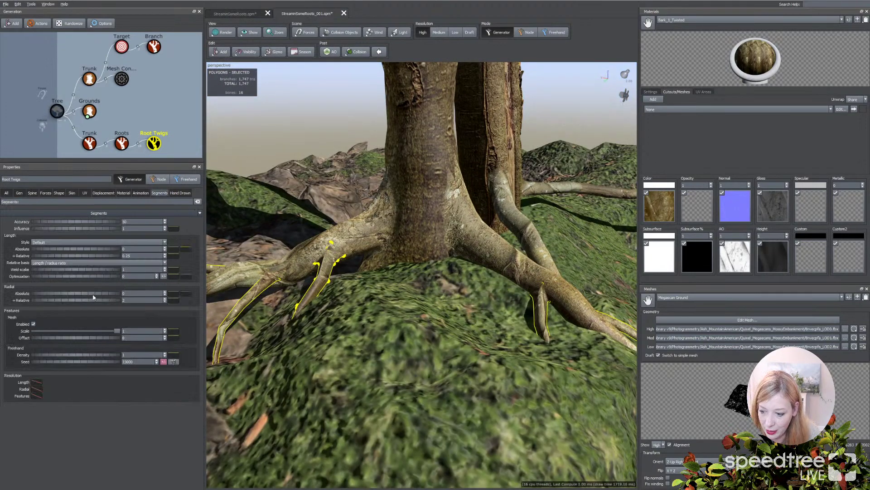
left_click_drag(94, 297, 122, 295)
left_click(186, 294)
left_click_drag(356, 316, 360, 393)
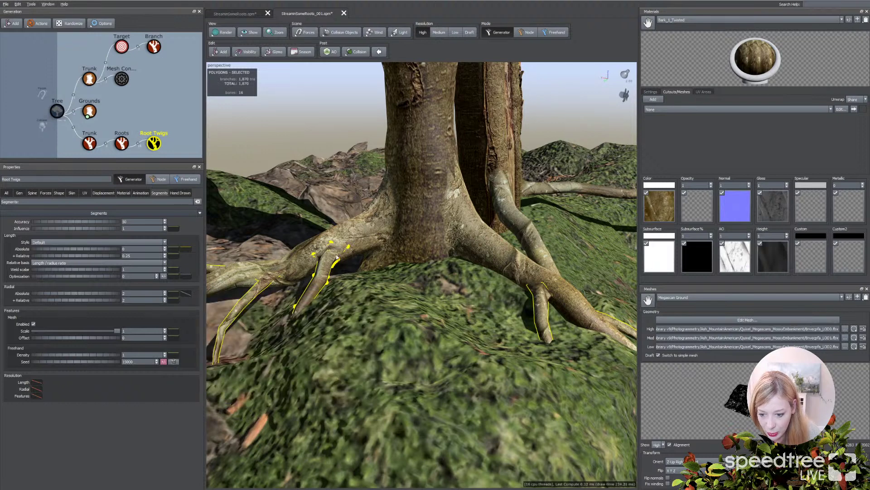
left_click_drag(91, 295, 96, 294)
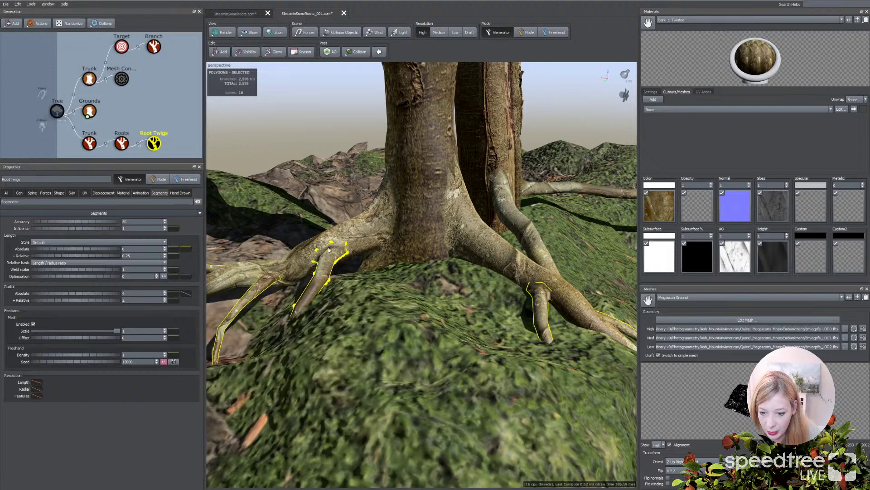
Add a point around the middle of the root twigs' absolute radius profile curve and raise it to keep the twigs thicker before their tips
left_click_drag(453, 335, 469, 306)
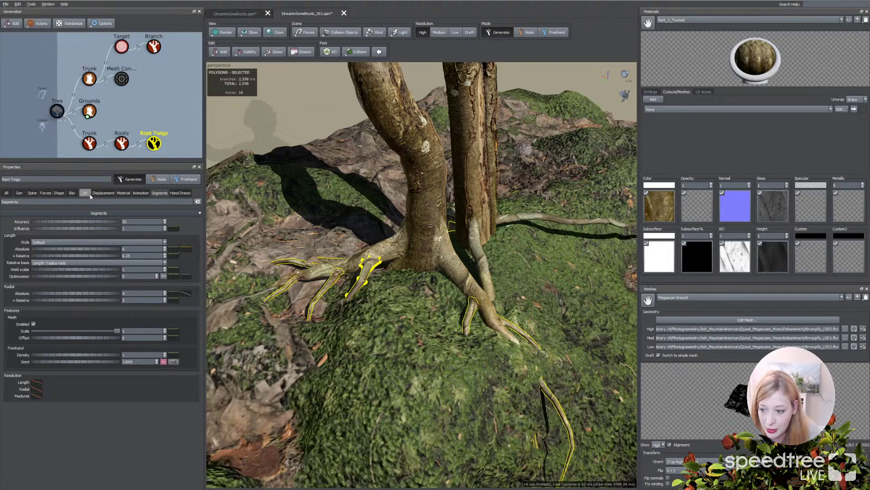
left_click(72, 193)
left_click(182, 242)
left_click(277, 289)
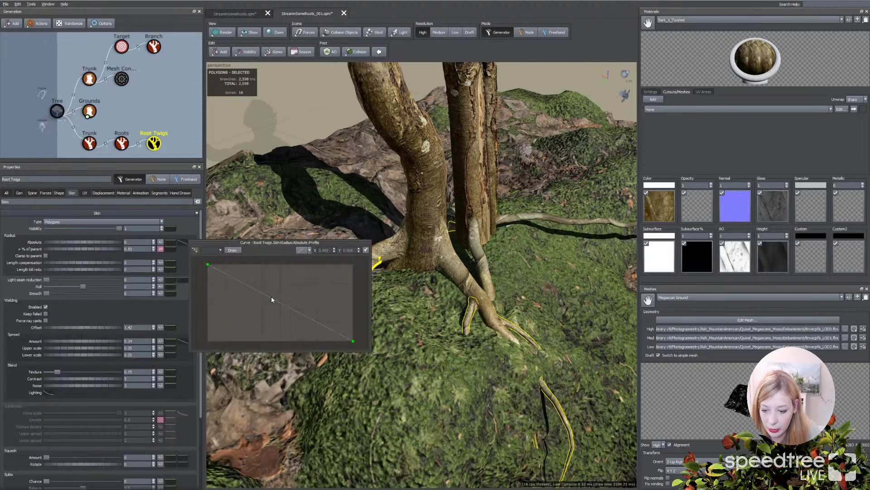
left_click_drag(281, 287, 282, 272)
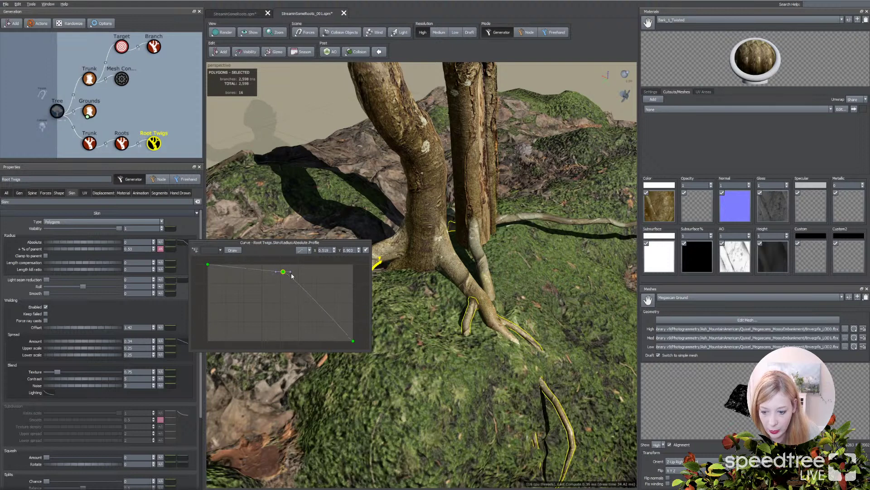
left_click(313, 282)
left_click_drag(283, 271, 280, 281)
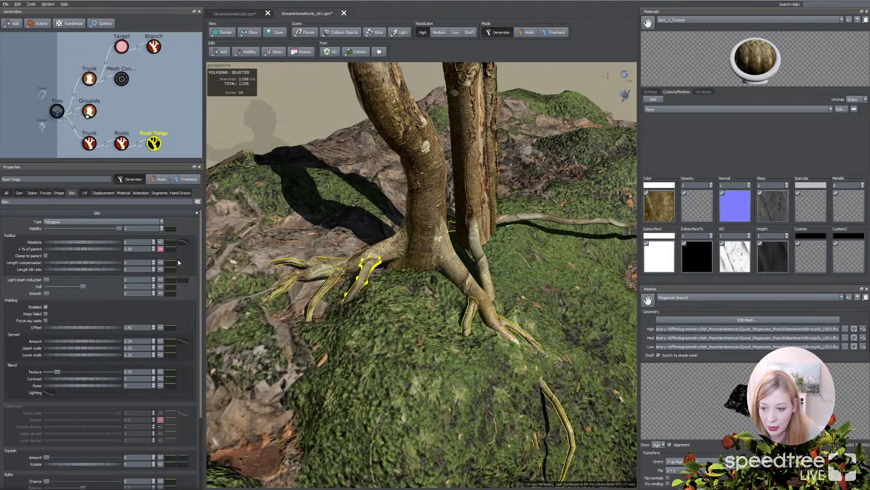
Add a variance of about 0.42 to the root twigs' start angle
left_click(33, 192)
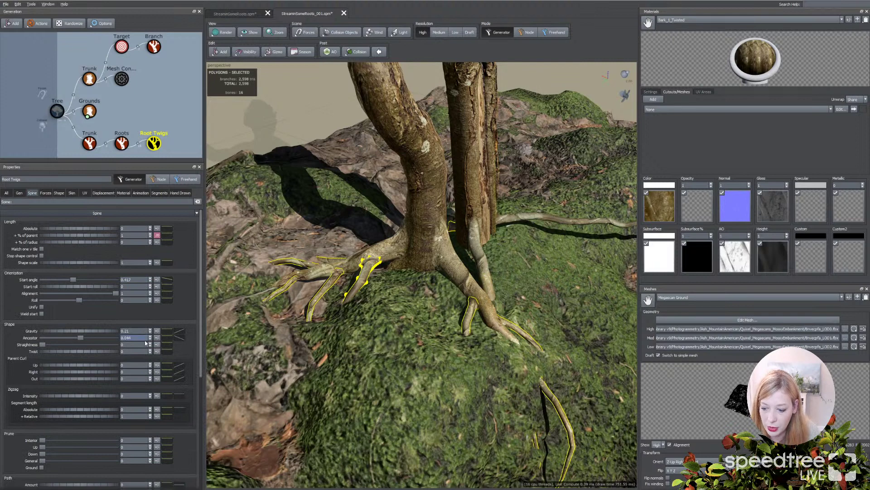
left_click(156, 280)
left_click_drag(213, 294, 403, 292)
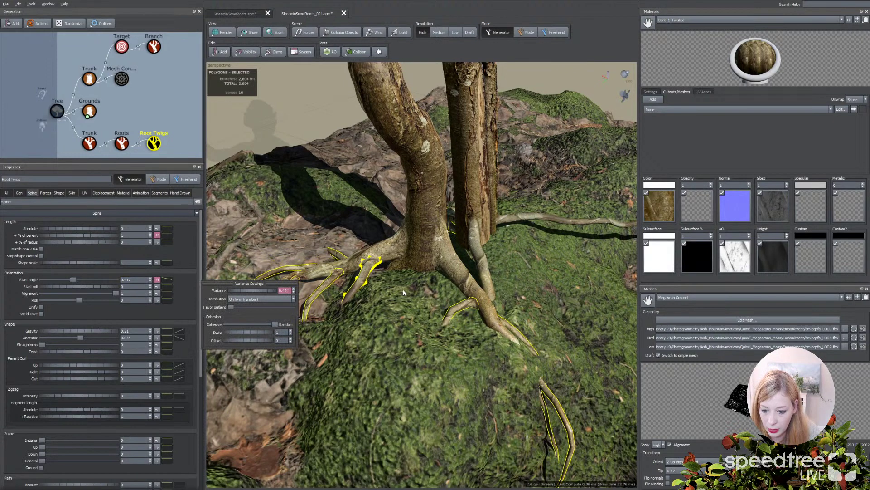
left_click(237, 244)
Set the roots' Parent Curl Up value to about 0.21 and give it some variance
left_click(381, 352)
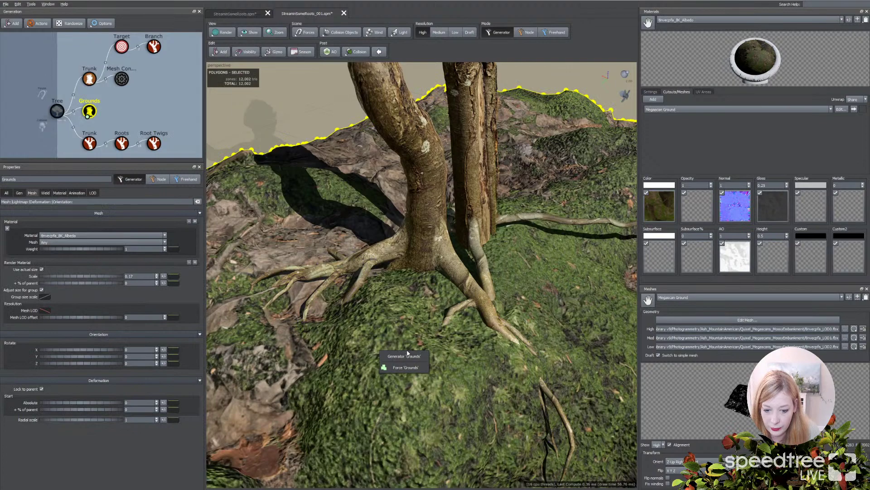
left_click(511, 309)
scroll(481, 342, "down", 3)
left_click_drag(480, 342, 378, 271)
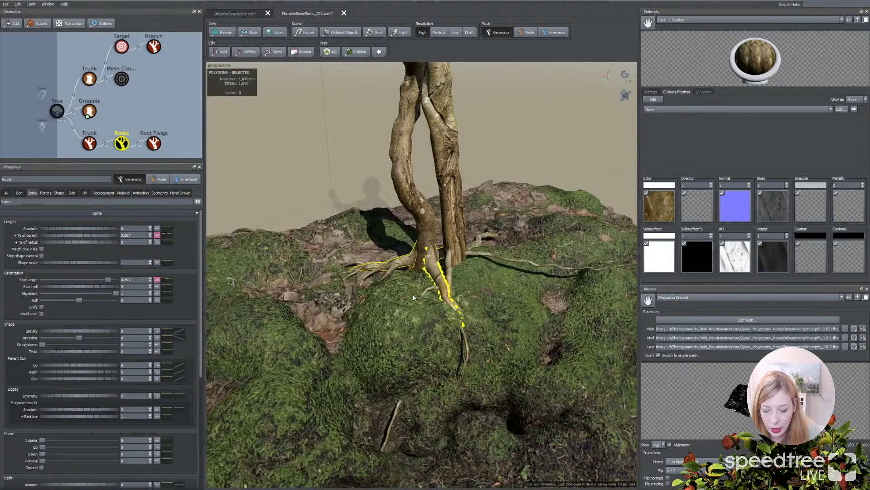
left_click(45, 193)
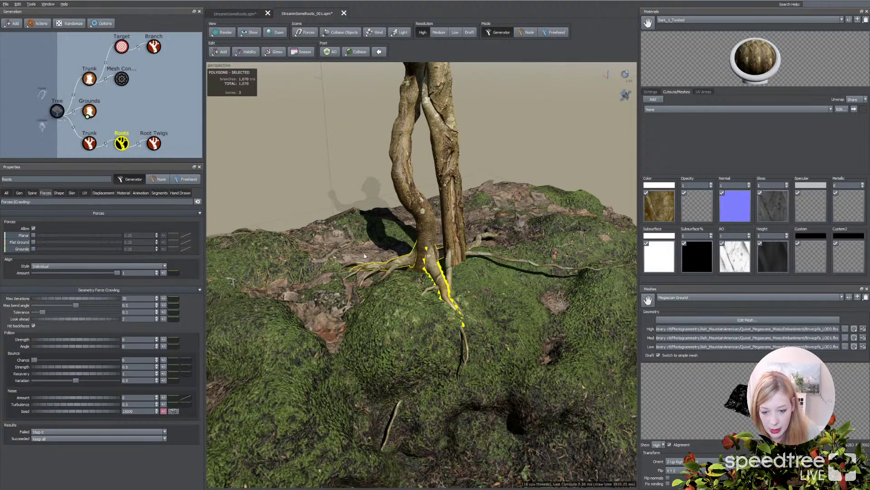
left_click(32, 193)
left_click_drag(84, 371, 8, 363)
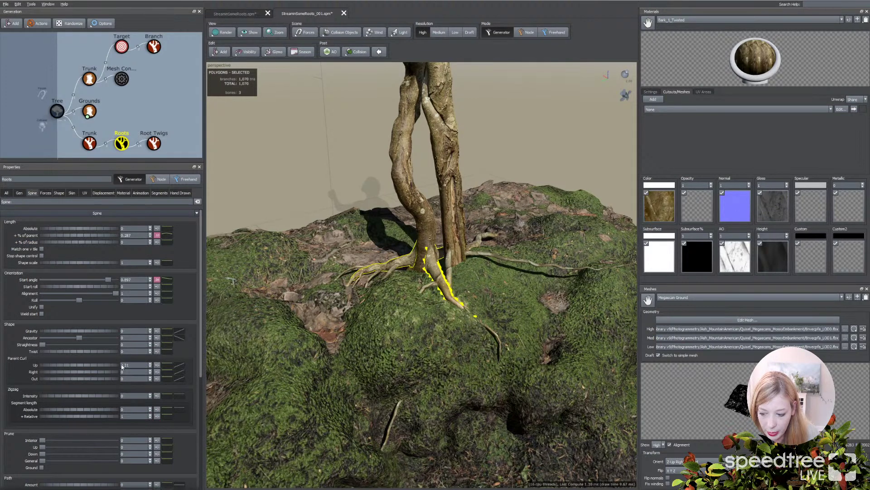
left_click(157, 364)
left_click_drag(192, 373, 360, 375)
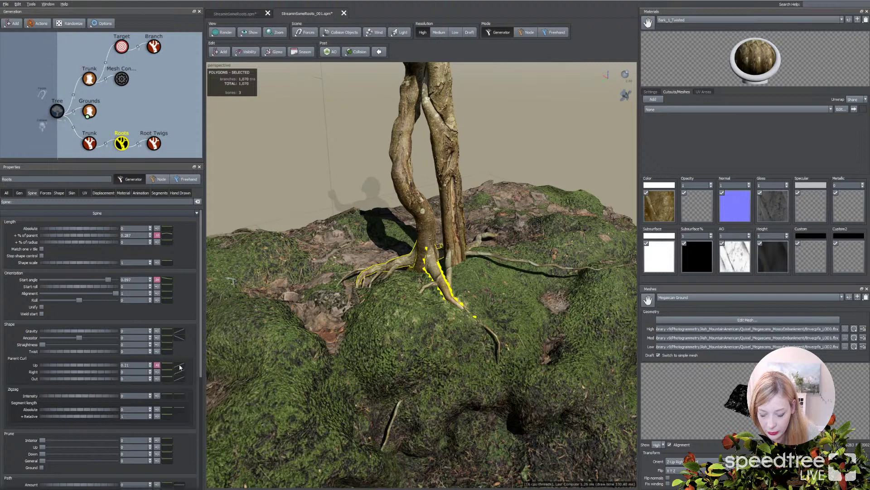
Reshape the roots' Parent Curl Up profile curve so it rises steeply from the start, and inspect the roots around the trunk base
left_click(179, 365)
left_click_drag(232, 450, 205, 345)
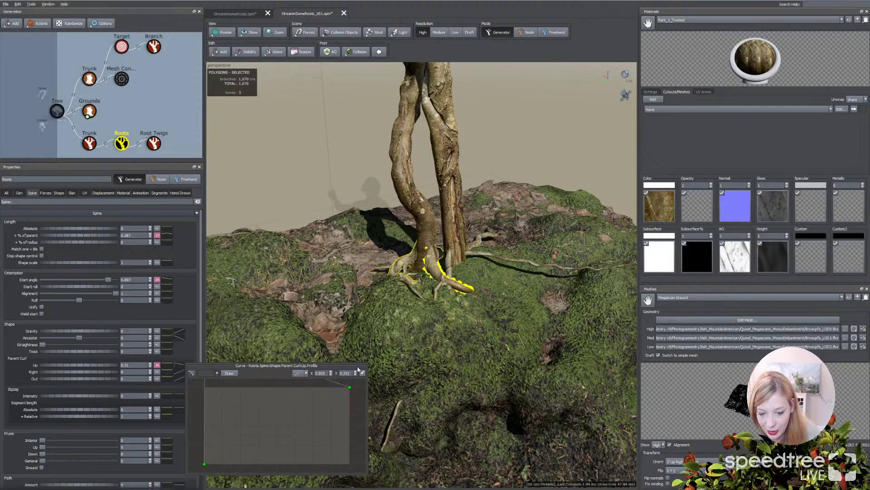
left_click(459, 355)
left_click_drag(460, 355, 408, 290)
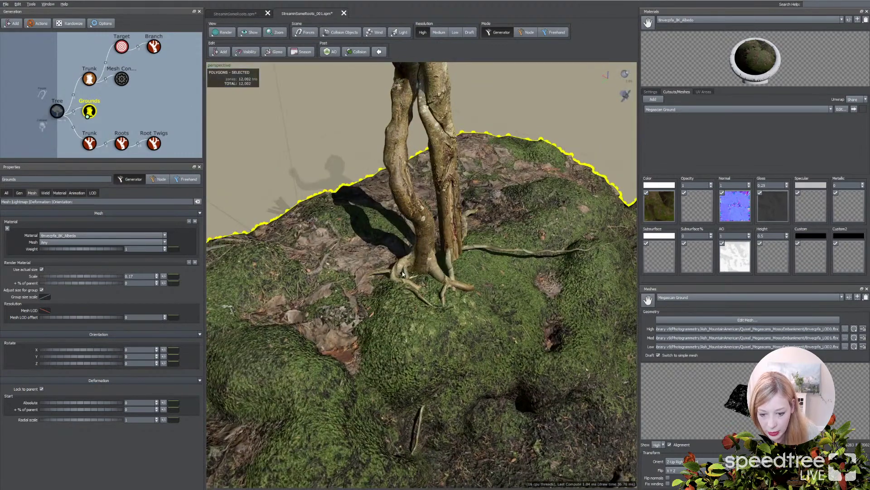
left_click(406, 275)
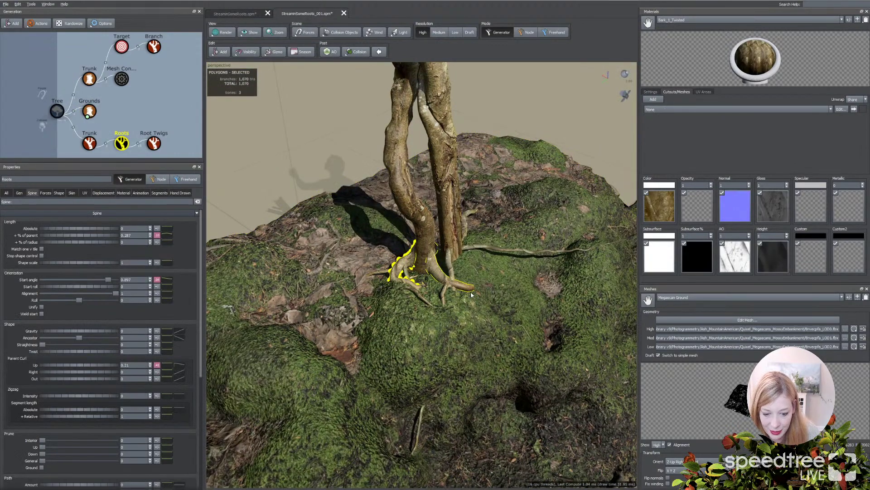
left_click_drag(431, 339, 368, 327)
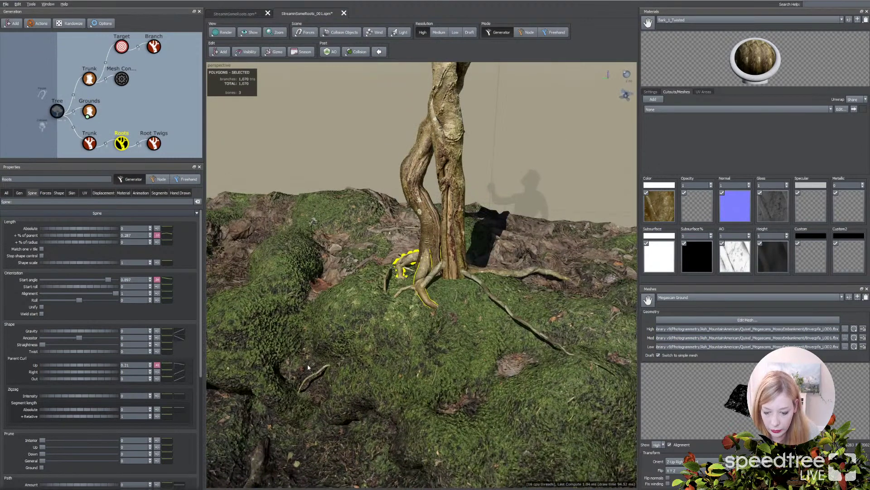
Enable the Grounds force on the roots and set the converted trunk generator's Pass to 2
left_click(46, 192)
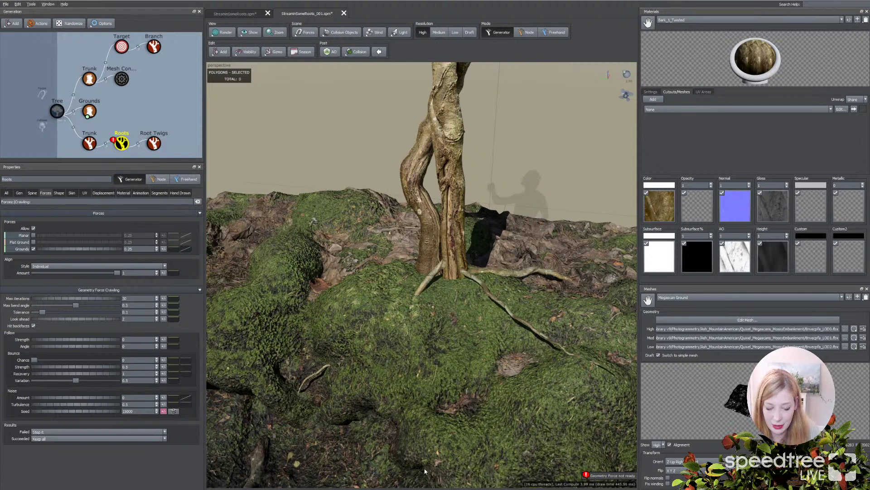
left_click(89, 144)
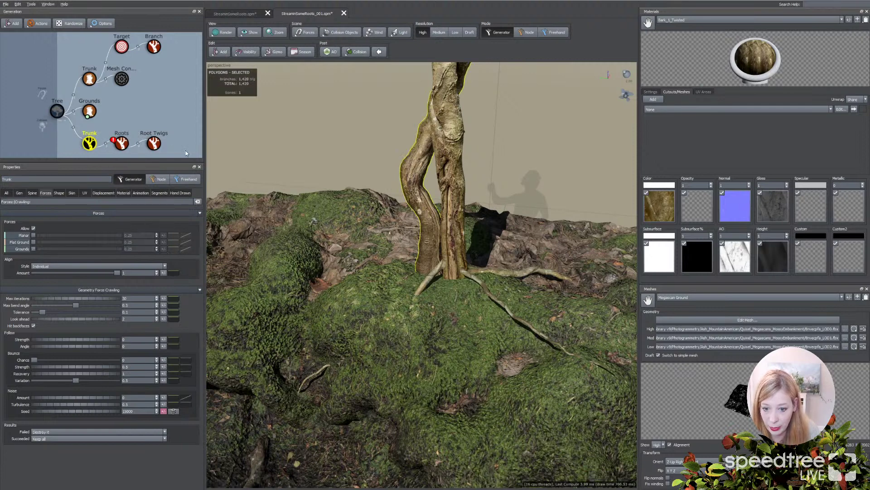
left_click(16, 193)
left_click(132, 299)
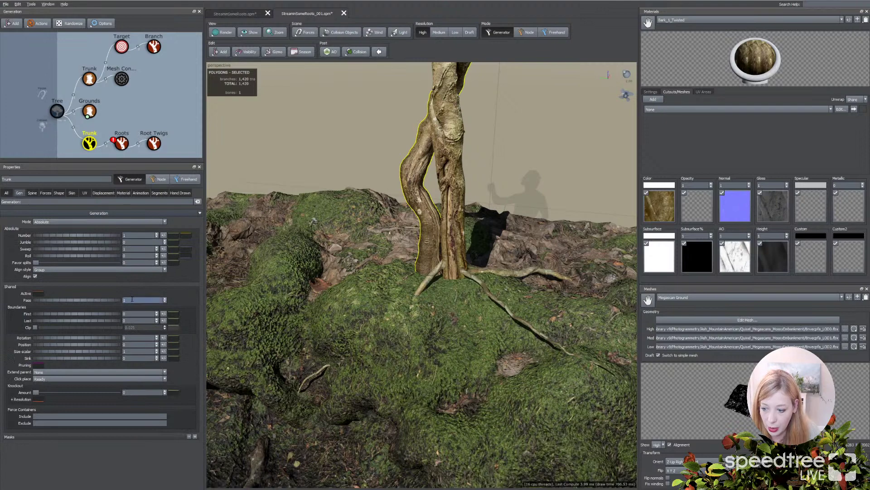
type("1")
key("Return")
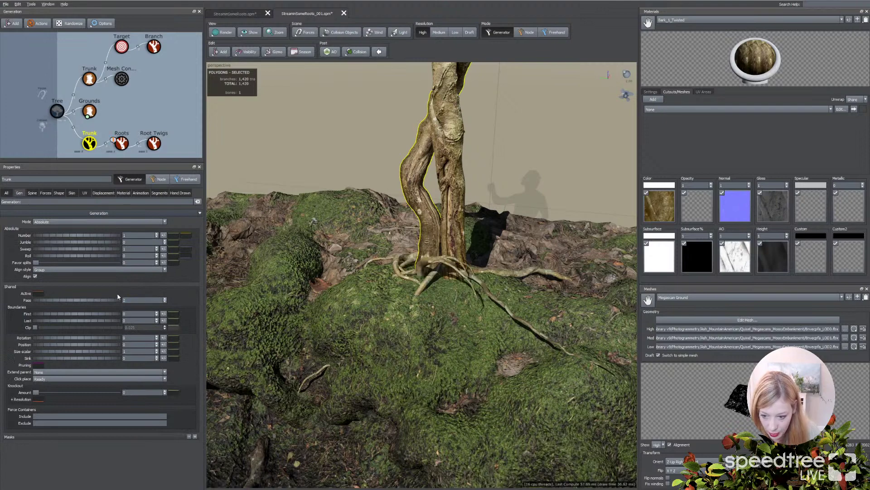
Check the Grounds force's behavior, collision and attenuation options, keeping Attract, Obstruct and None
left_click_drag(383, 303, 421, 296)
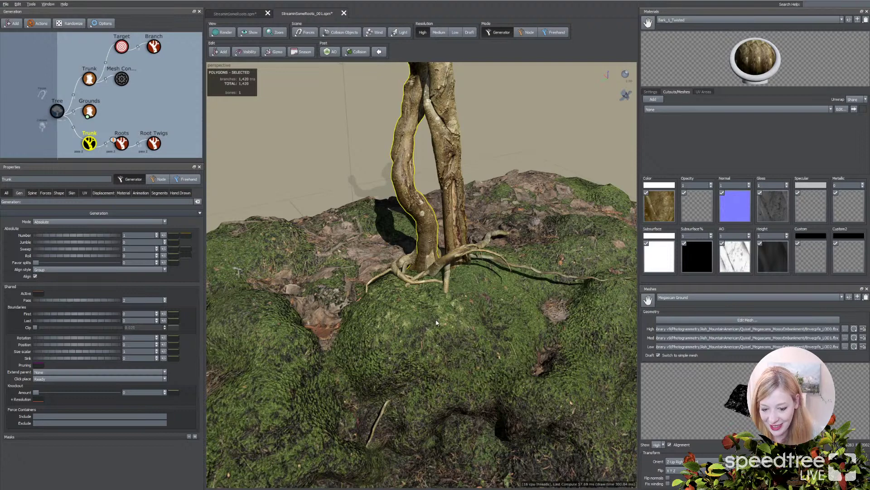
left_click_drag(469, 311, 459, 318)
left_click(460, 317)
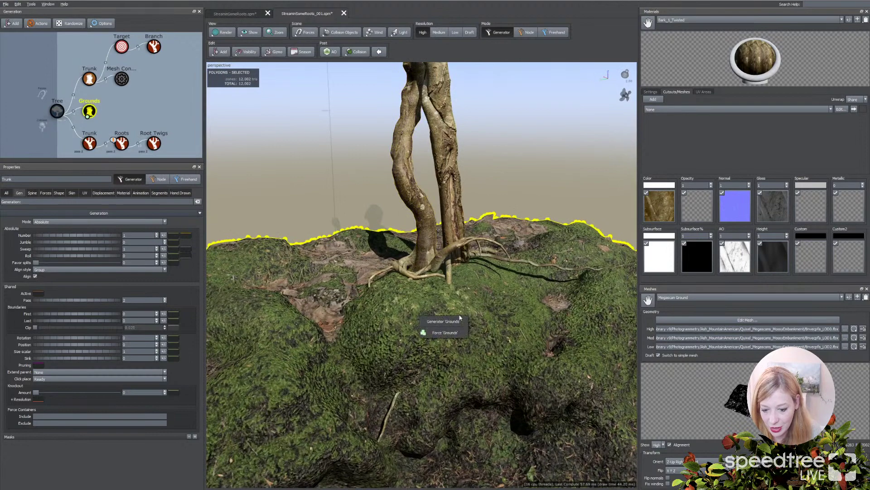
left_click(444, 332)
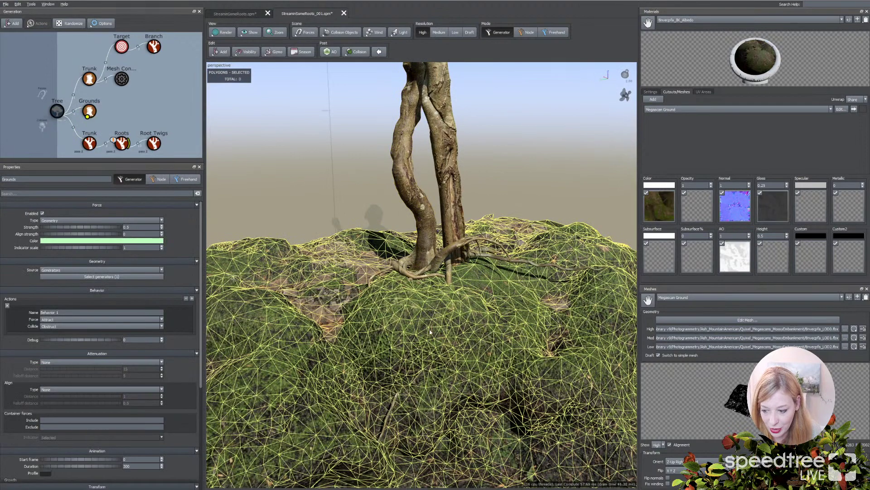
left_click(54, 319)
left_click(54, 320)
left_click(52, 326)
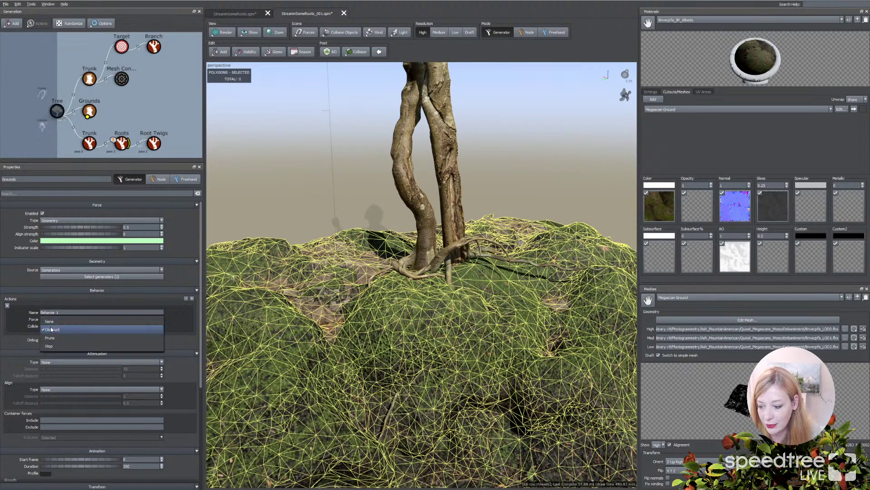
left_click(53, 330)
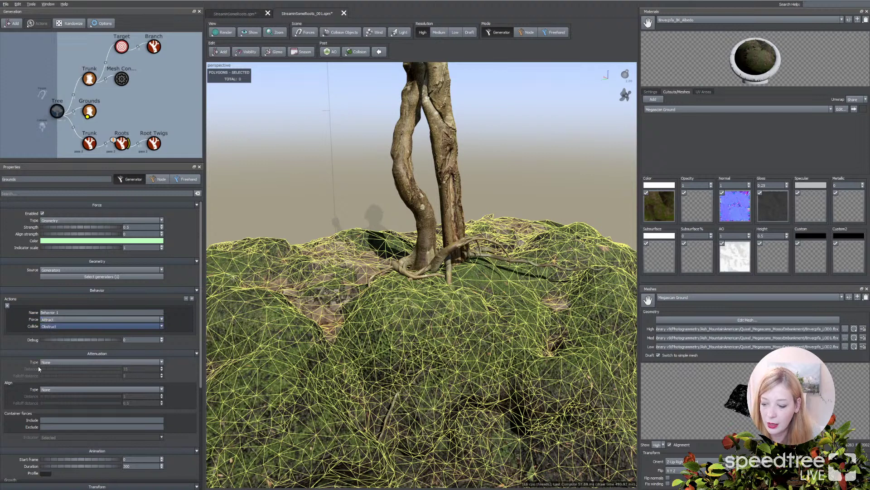
left_click(54, 362)
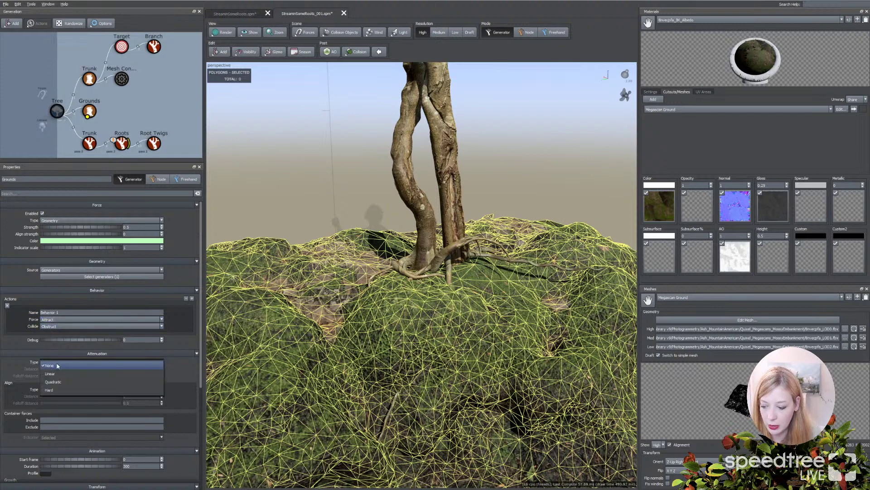
left_click(290, 220)
left_click(315, 343)
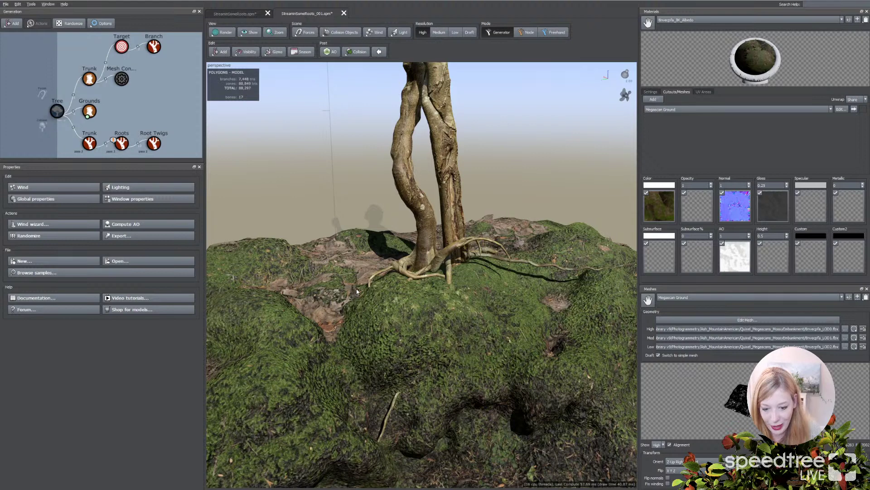
Change the profile curve of the Grounds force on the roots
left_click(431, 268)
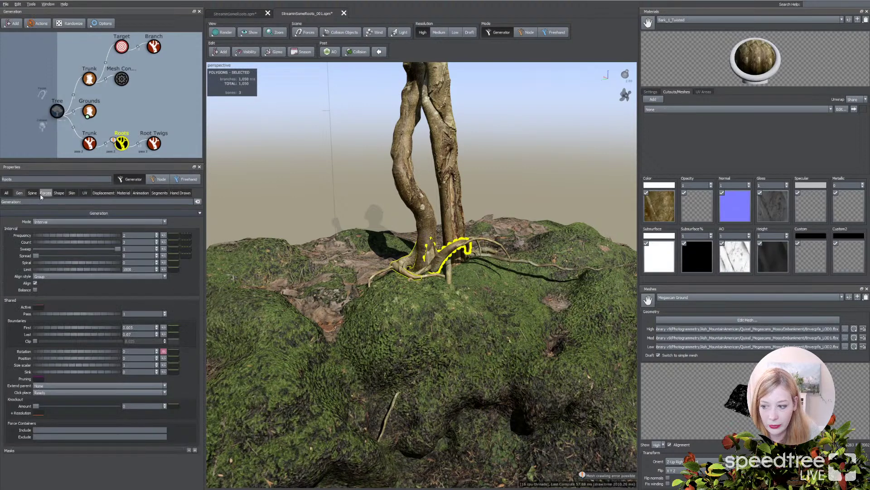
scroll(414, 325, "up", 3)
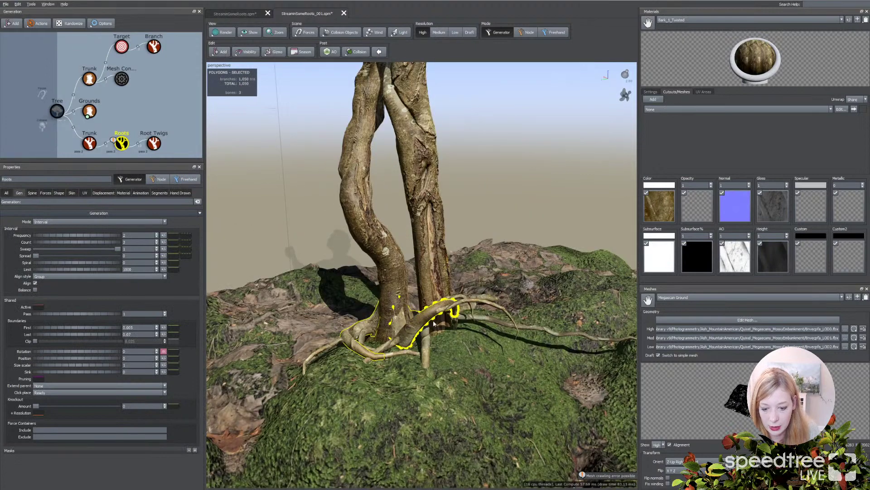
left_click(45, 192)
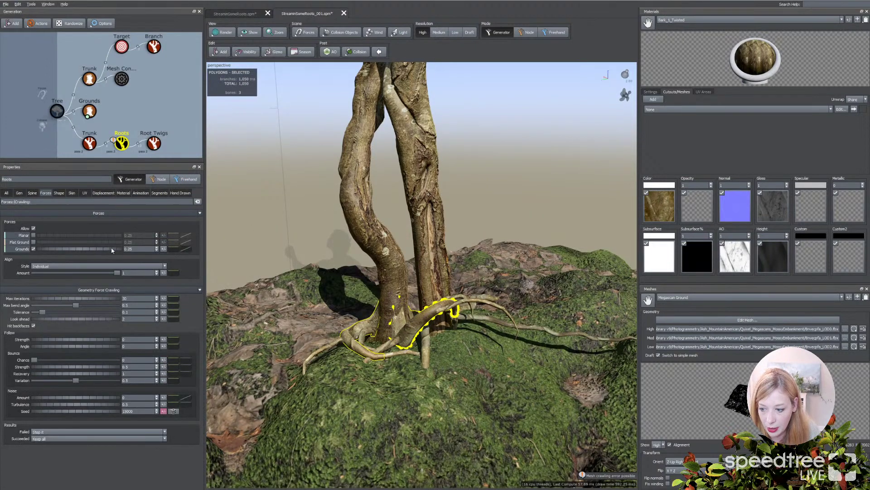
left_click(186, 250)
left_click(306, 256)
left_click(354, 314)
scroll(393, 358, "down", 5)
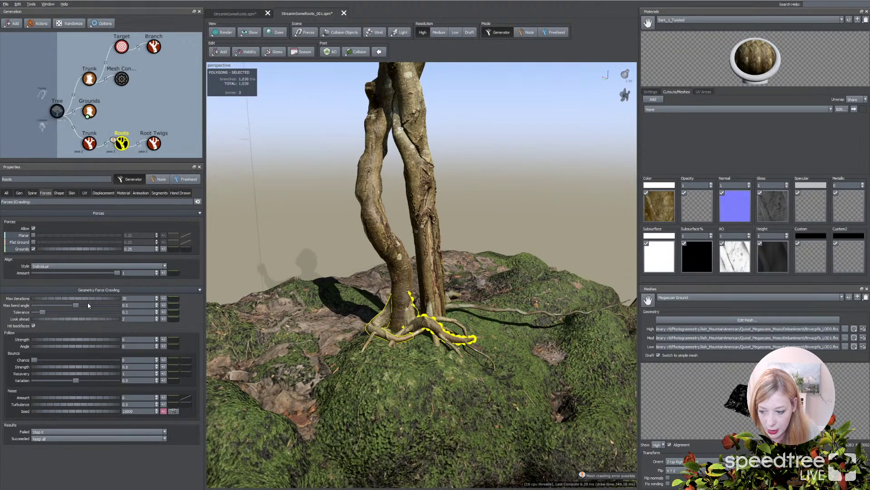
Set the roots' crawling Follow Strength to 0.15 and inspect how they lie on the ground
left_click_drag(70, 341, 76, 342)
left_click_drag(344, 355, 479, 323)
mouse_move(398, 347)
left_mouse_down()
mouse_move(329, 371)
mouse_move(281, 357)
mouse_move(393, 348)
left_mouse_up()
scroll(393, 348, "up", 4)
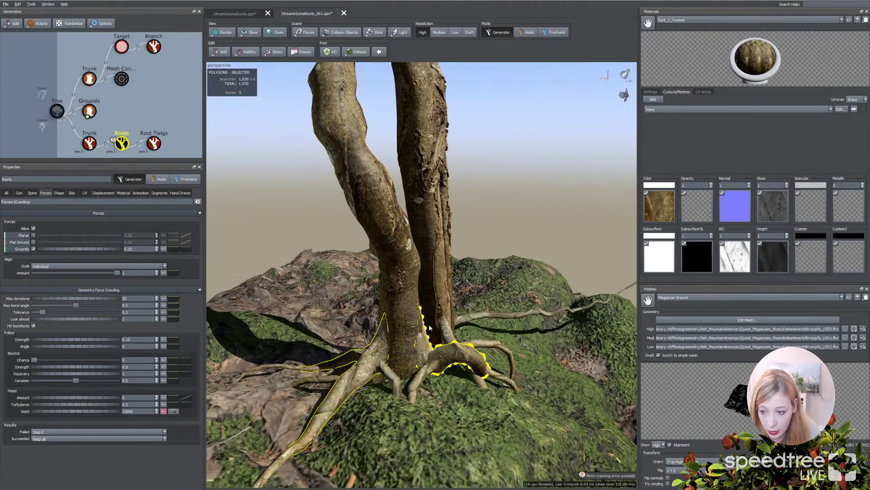
Raise the roots' segment Accuracy to about 62 and inspect the roots around the trunk base
left_click(159, 192)
mouse_move(89, 222)
left_mouse_down()
mouse_move(132, 221)
mouse_move(84, 223)
left_mouse_up()
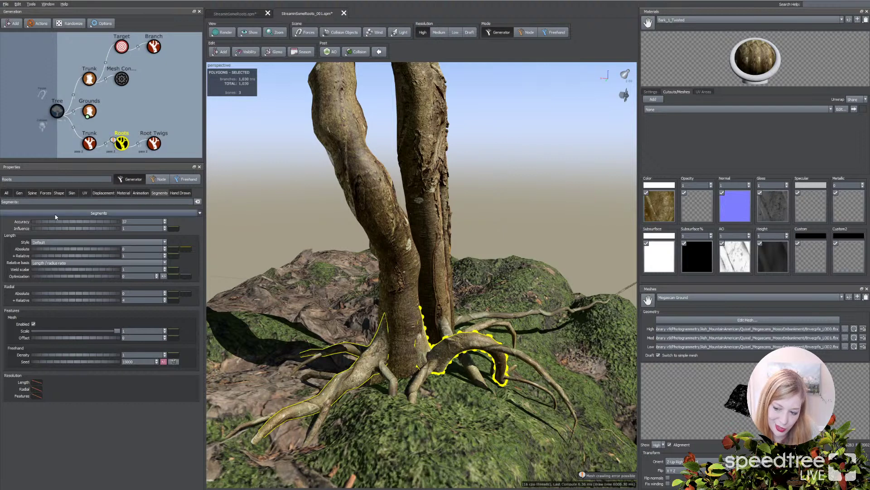
left_click_drag(57, 222, 317, 254)
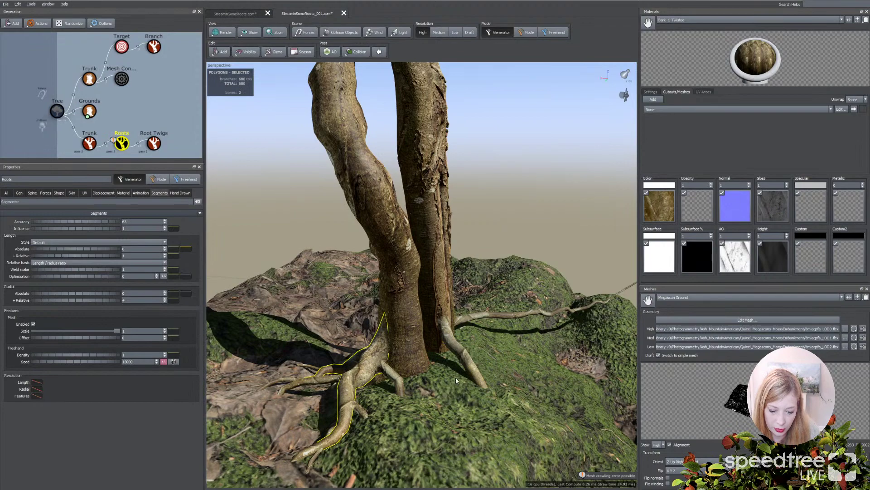
left_click_drag(494, 392, 446, 378)
left_click_drag(405, 338, 422, 329)
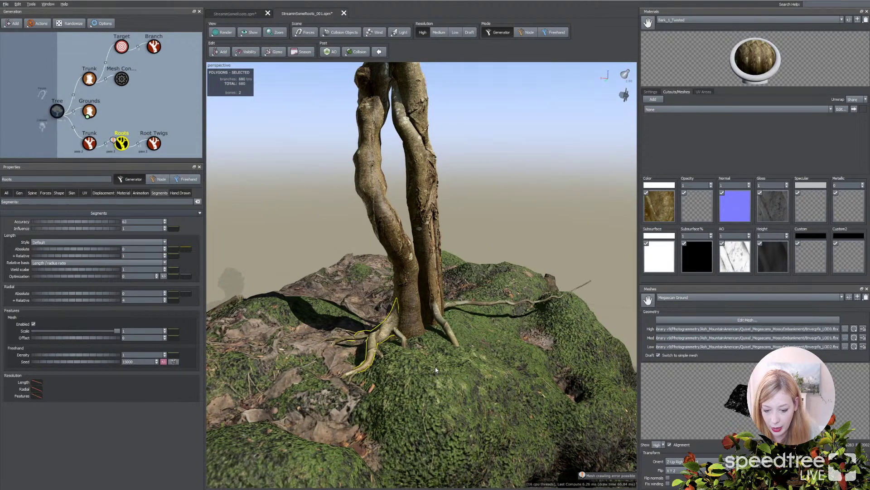
Read the details of the roots generator's mesh crawling warning
left_click(435, 367)
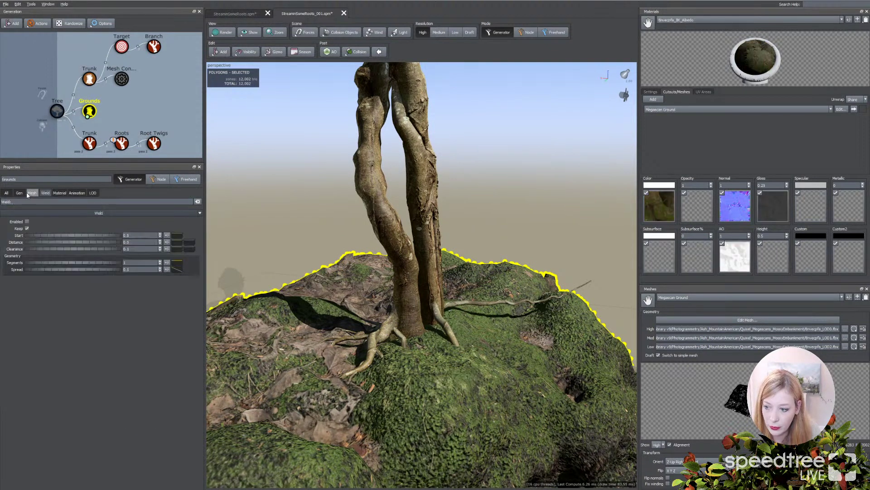
left_click(97, 127)
left_click(113, 140)
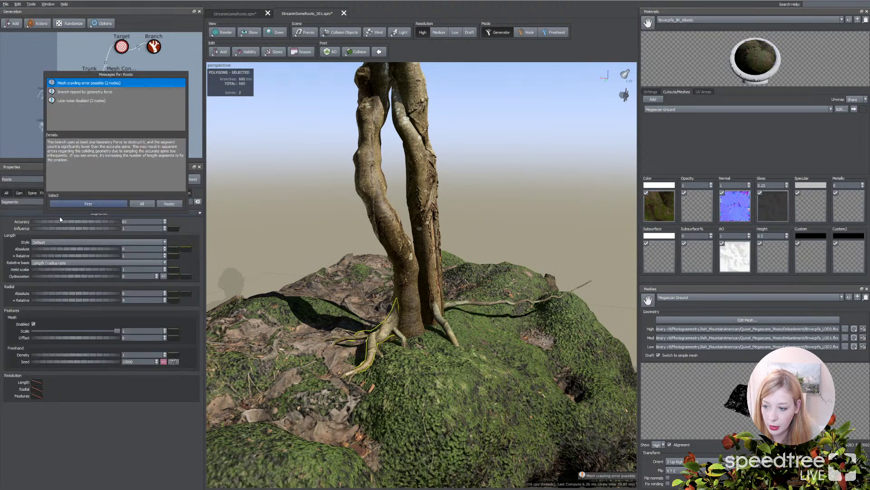
left_click(75, 401)
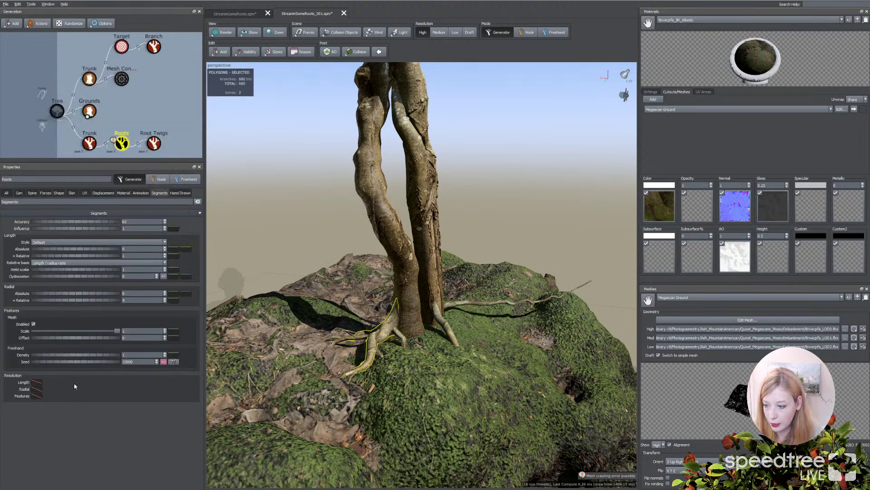
Try the Prune it and Keep it options for the roots' failed crawling result, then return it to Stop it
left_click(47, 193)
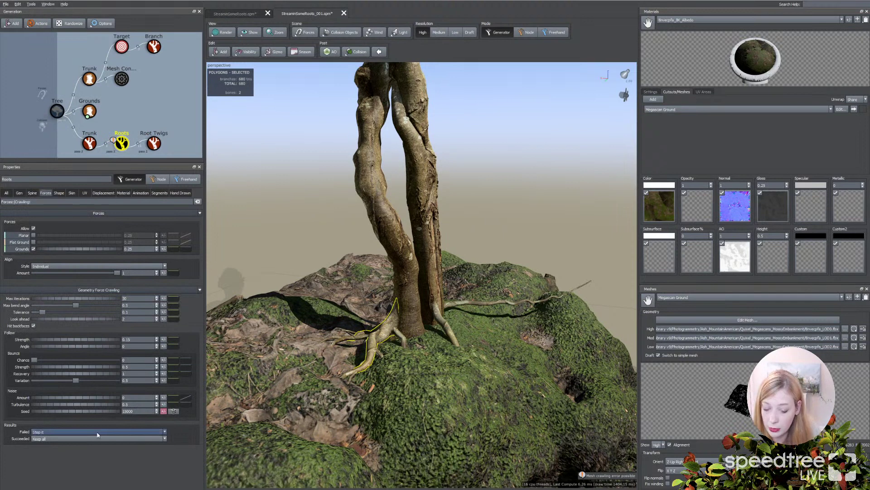
left_click(42, 433)
left_click(41, 427)
left_click(41, 431)
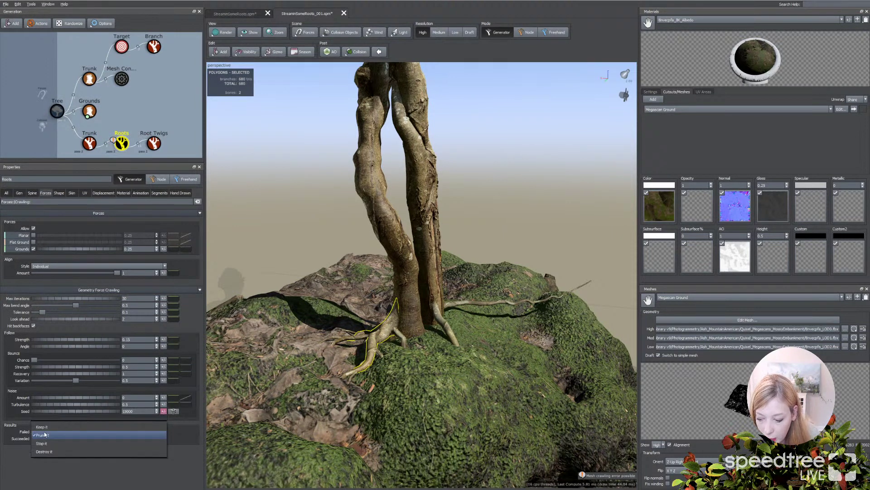
left_click(47, 434)
left_click(47, 433)
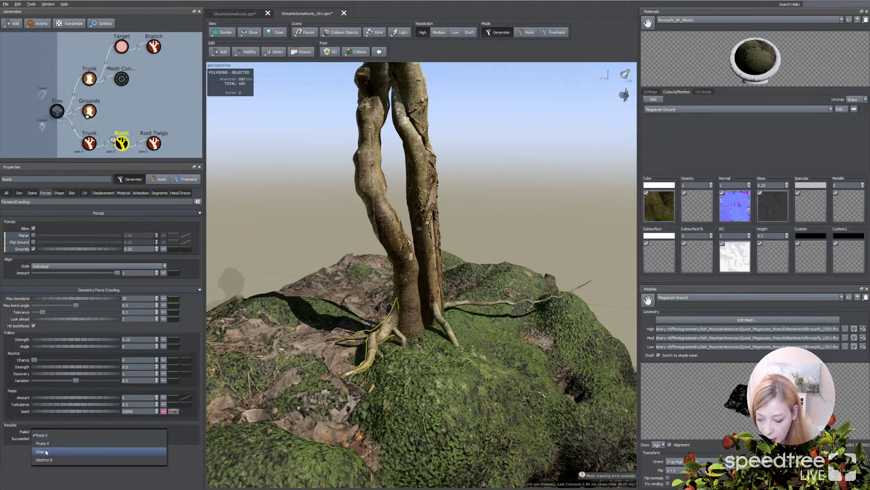
left_click(46, 451)
Try Keep hits, Keep misses and Reject mesh escapees for the roots' succeeded crawling result, then restore Keep all
left_click(50, 438)
left_click(52, 449)
left_click(53, 442)
left_click(52, 448)
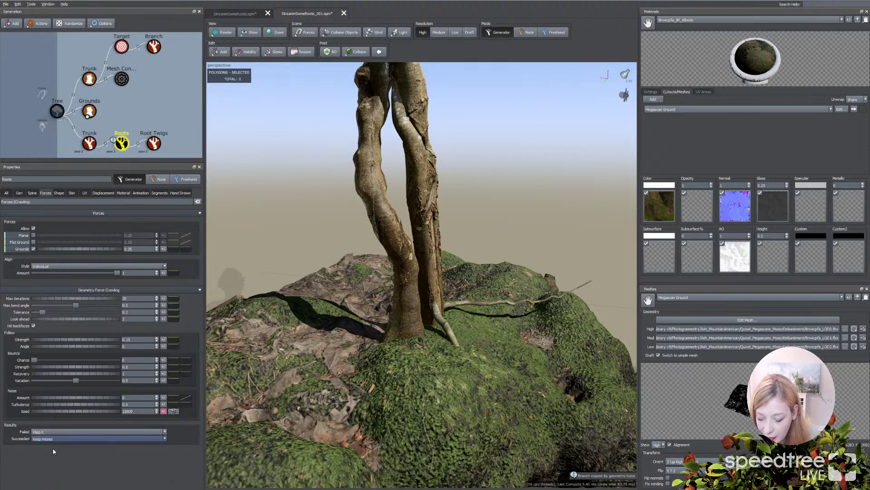
left_click(54, 439)
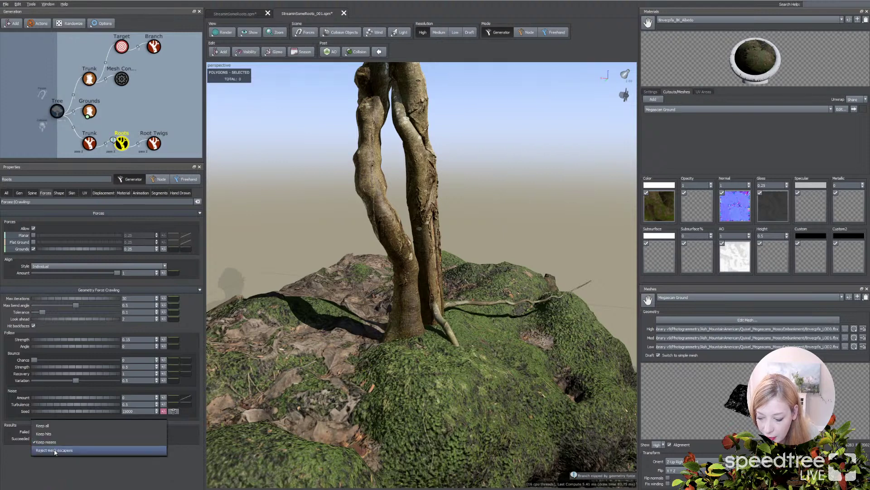
left_click(54, 450)
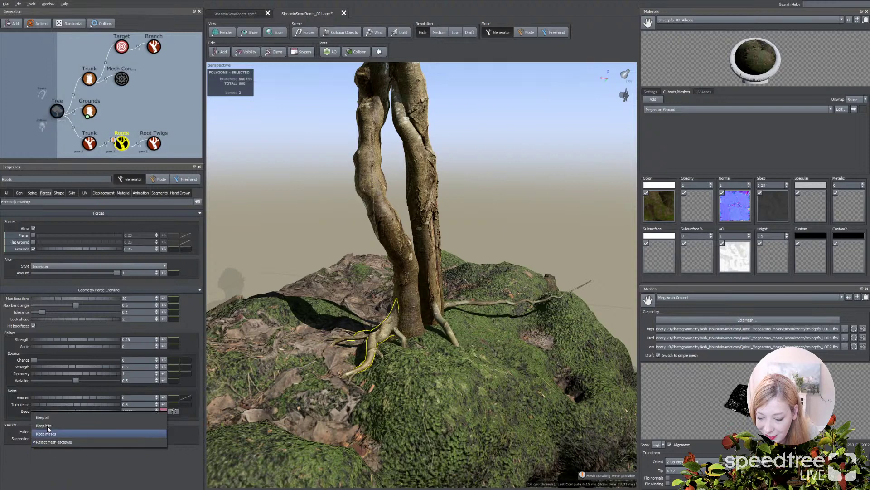
left_click(49, 442)
left_click(47, 414)
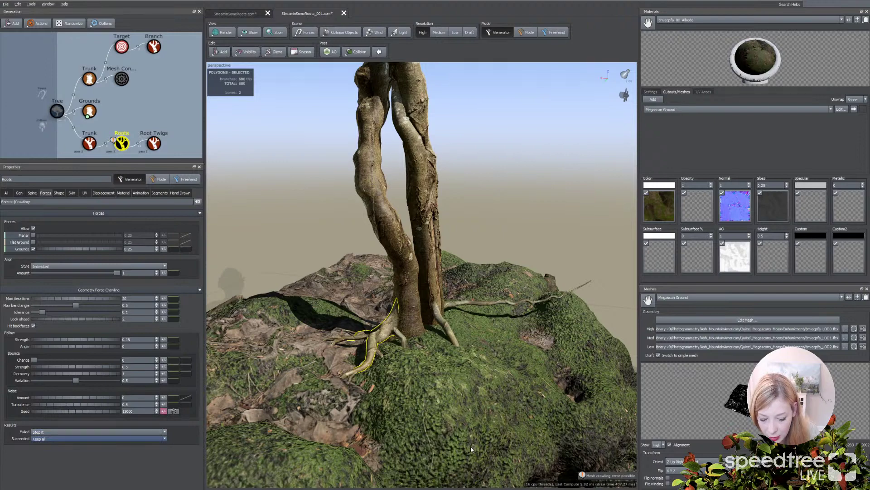
Review the roots generator's messages about mesh crawling and late noise
left_click(575, 476)
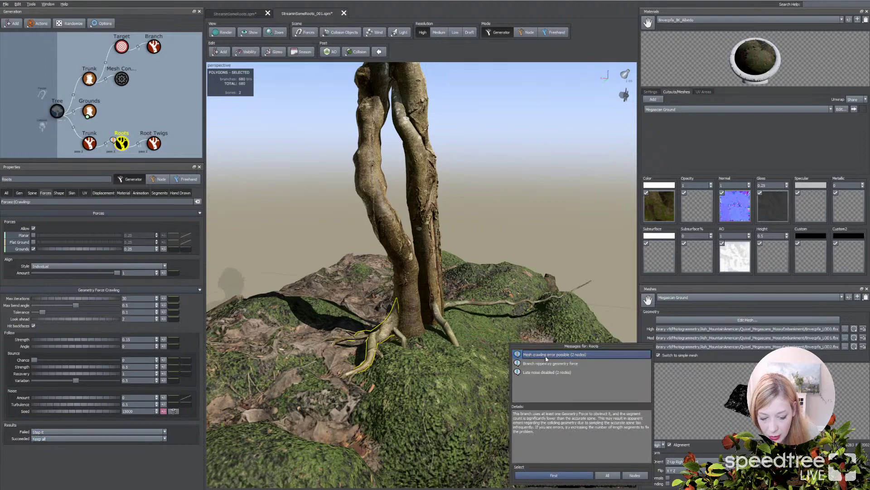
left_click_drag(554, 341, 555, 331)
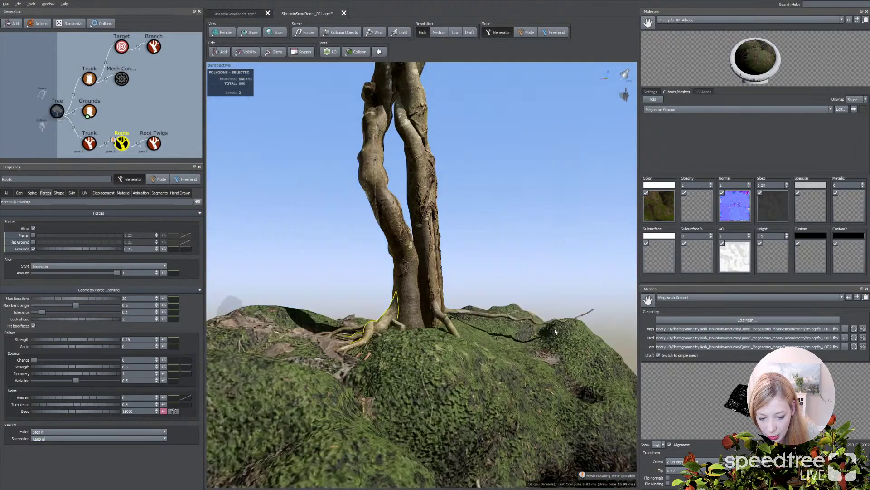
left_click(579, 476)
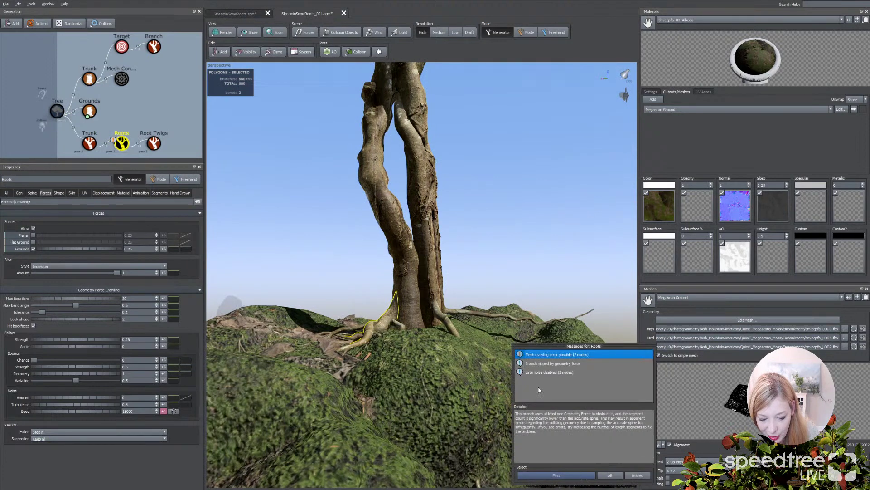
left_click(555, 374)
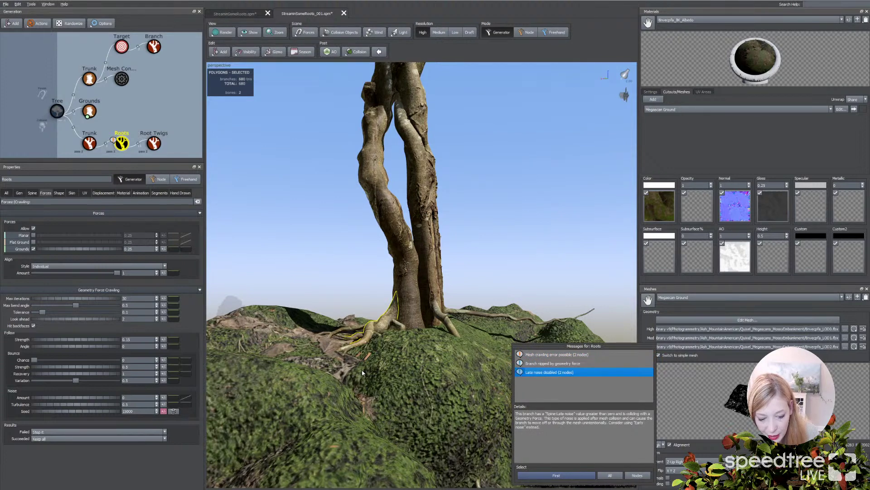
left_click(312, 295)
Increase the roots' generation Count so more roots grow around the trunk base, and inspect them
scroll(318, 286, "up", 3)
left_click_drag(318, 287, 351, 289)
left_click(413, 334)
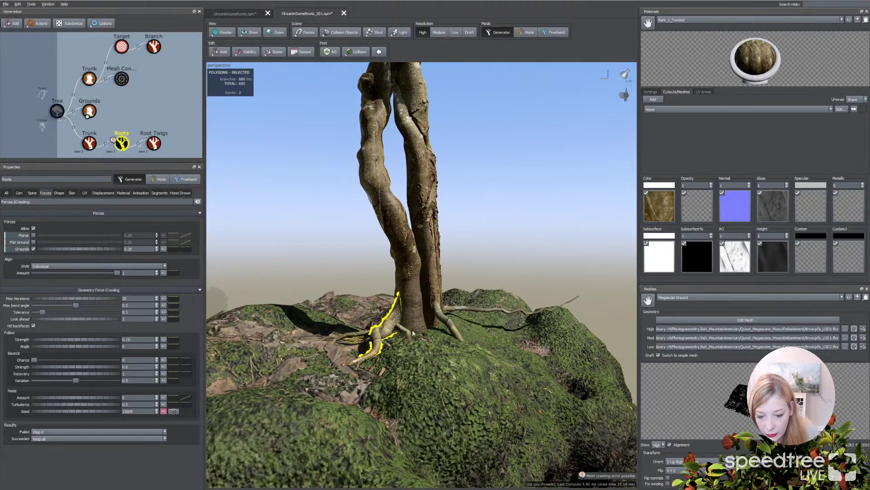
left_click(19, 193)
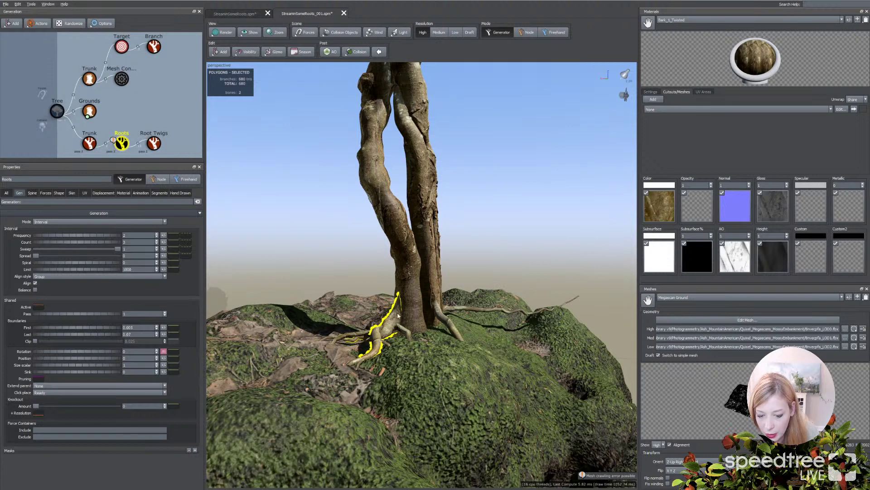
left_click_drag(94, 243, 109, 243)
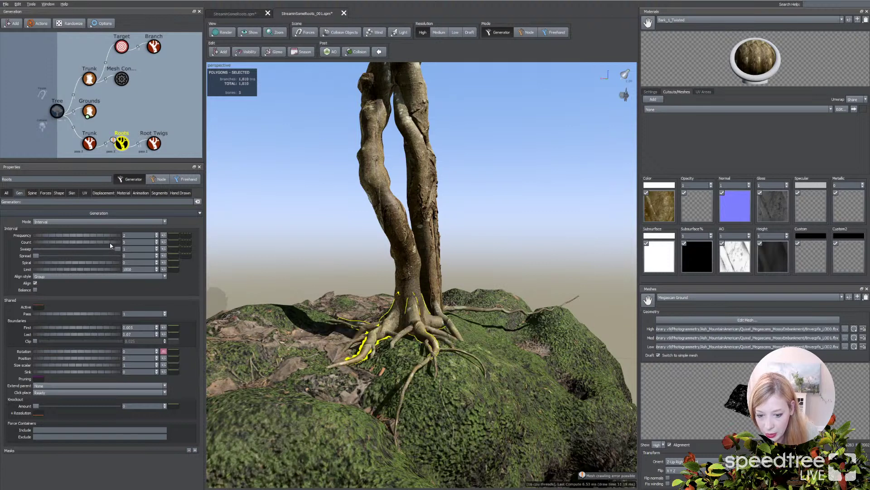
left_click_drag(469, 368, 364, 317)
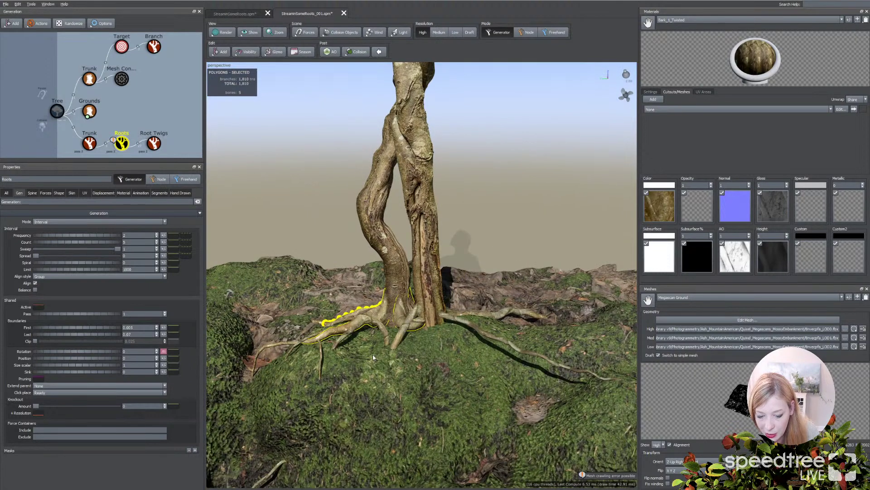
Enable the Grounds force on the Root Twigs generator so the twigs crawl over the ground mesh
left_click(381, 326)
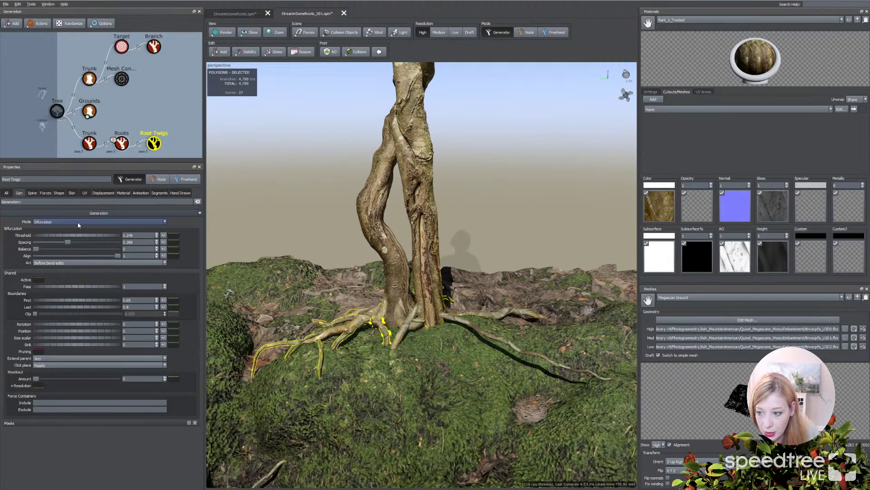
left_click(45, 193)
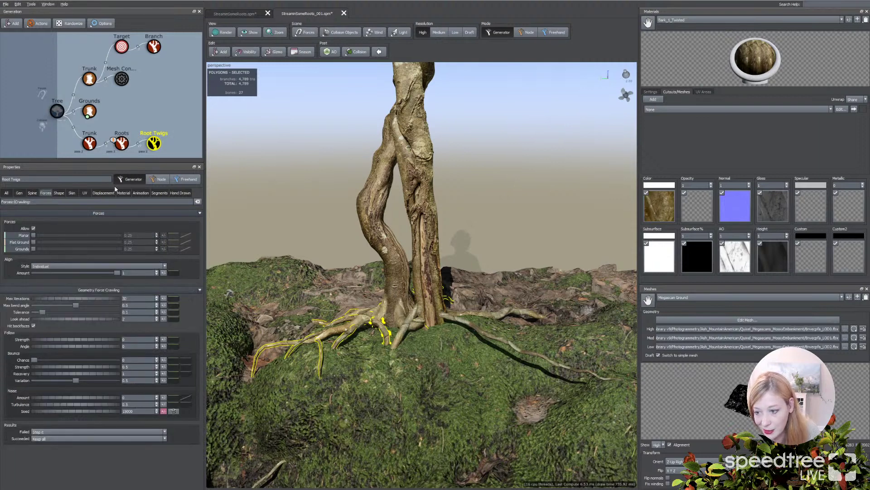
left_click(34, 249)
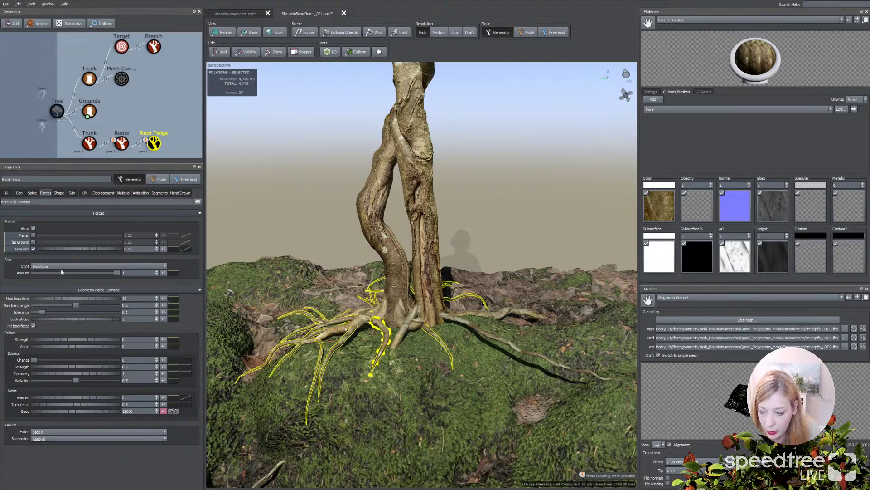
Set the root twigs' crawling Follow strength to 0.27, add variance to the Follow angle, and set the Noise amount to about 1.21
left_click_drag(53, 342, 65, 344)
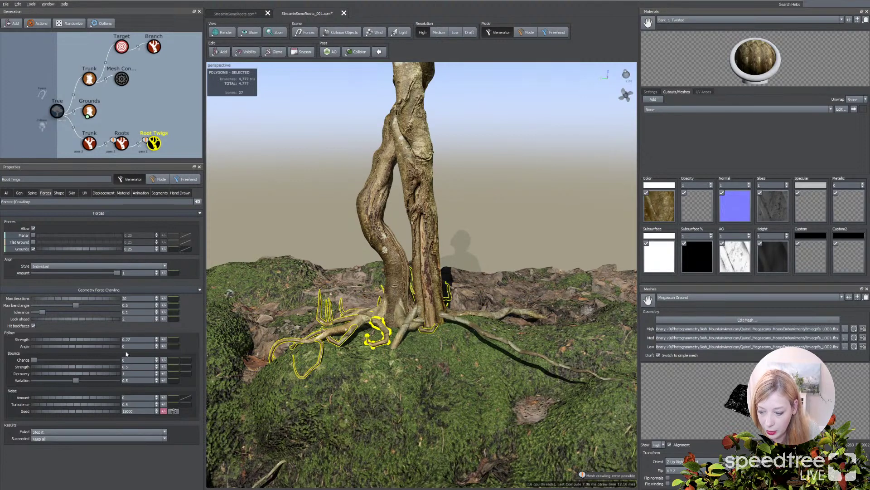
left_click(163, 346)
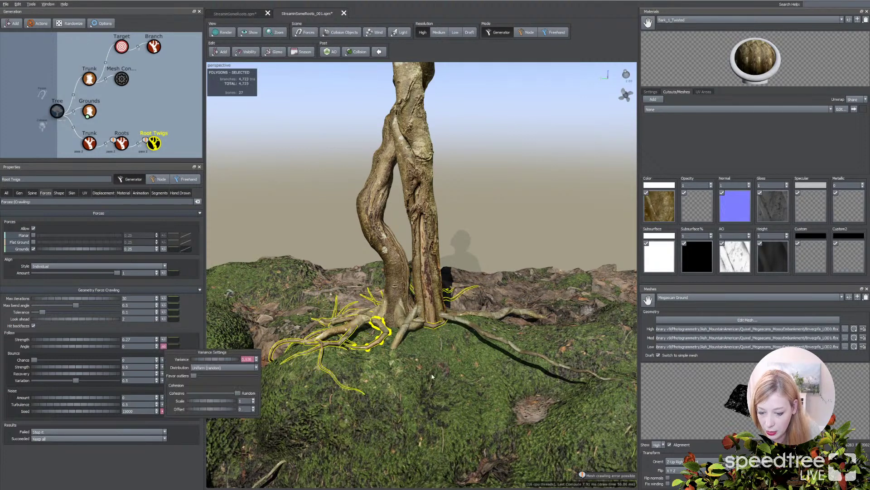
left_click_drag(371, 380, 134, 386)
left_click_drag(55, 399, 112, 400)
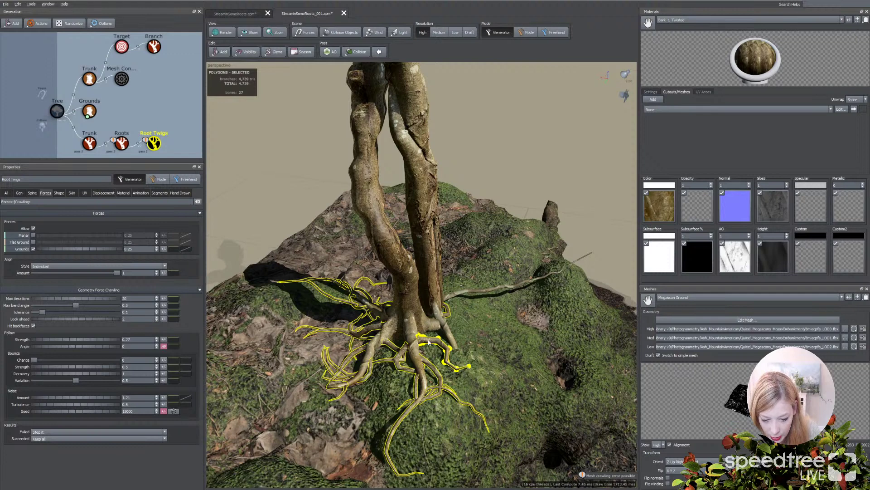
Raise the root twigs' absolute length segments and lower the start of their distribution curve so earlier twigs get fewer segments
left_click(159, 193)
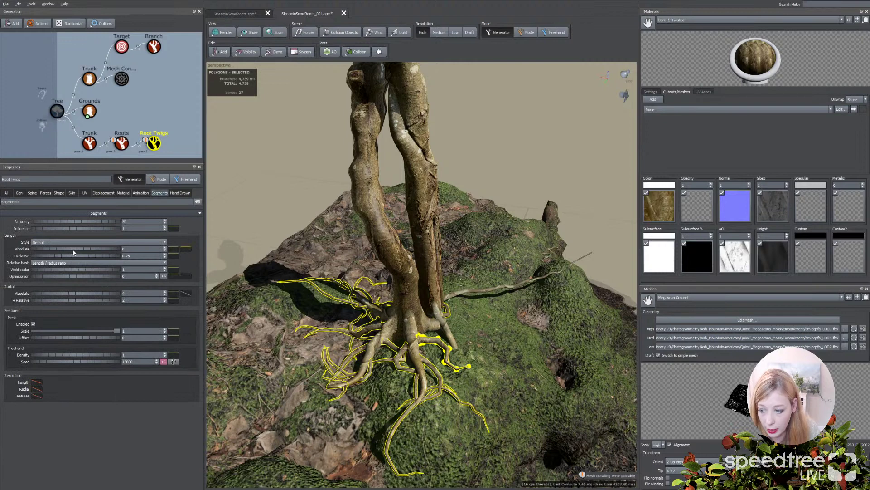
left_click(73, 251)
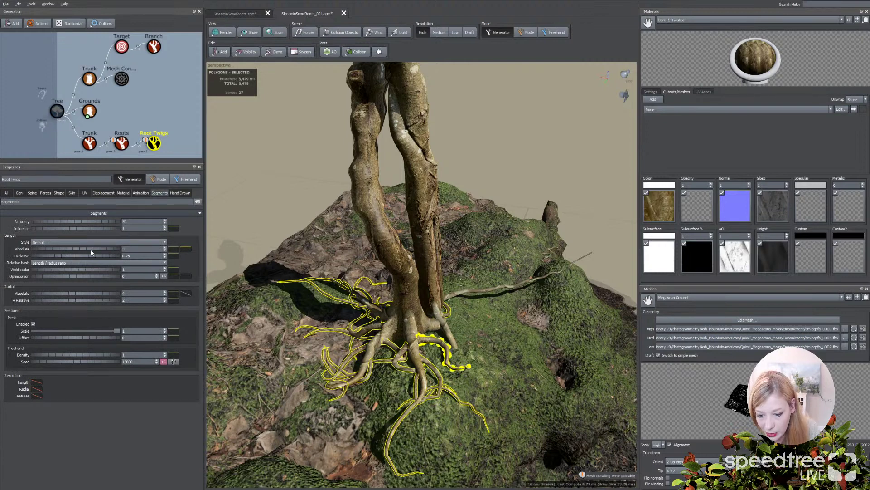
left_click(185, 249)
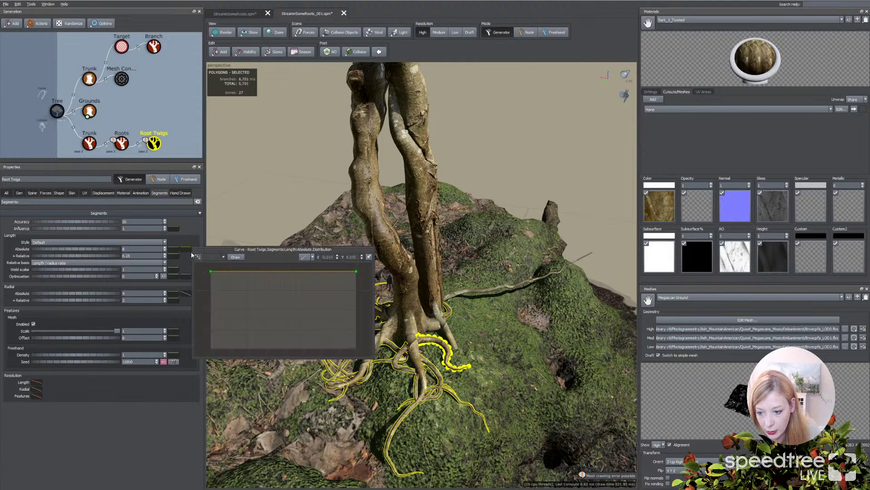
left_click_drag(213, 249, 240, 198)
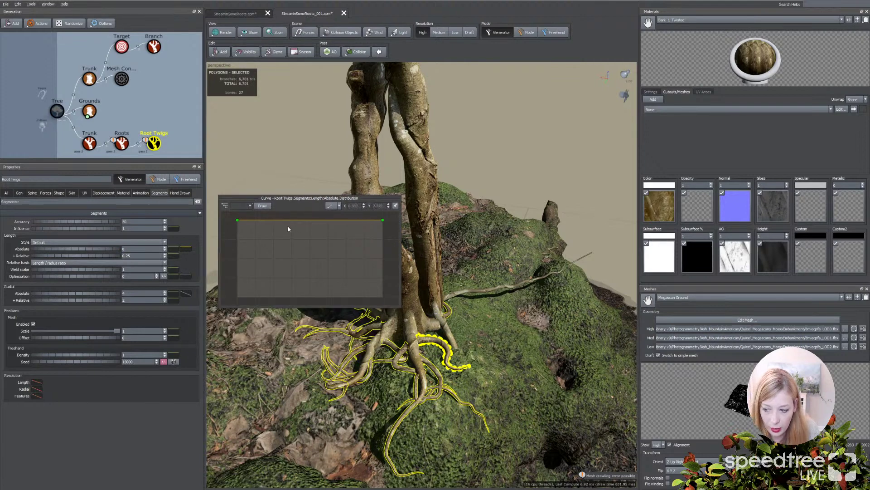
left_click_drag(239, 223, 238, 283)
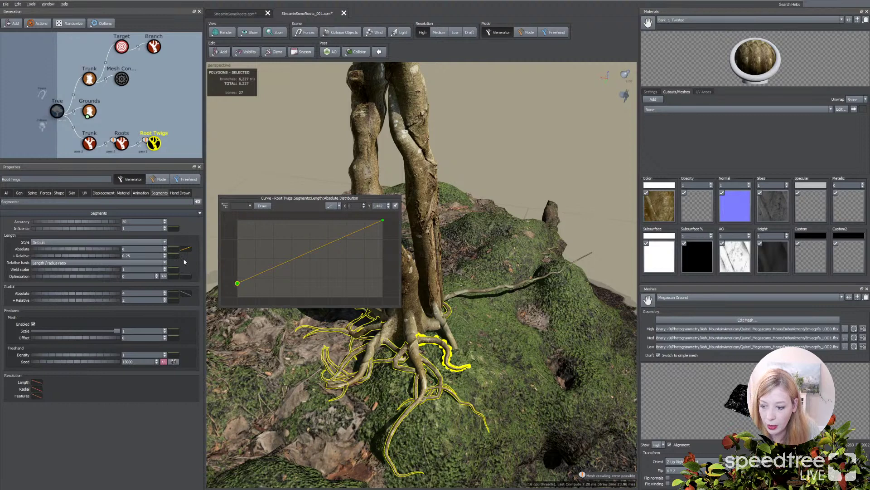
Set the Gravity of the Branch generator's large roots to 0.27 so they bend down toward the ground
left_click(104, 193)
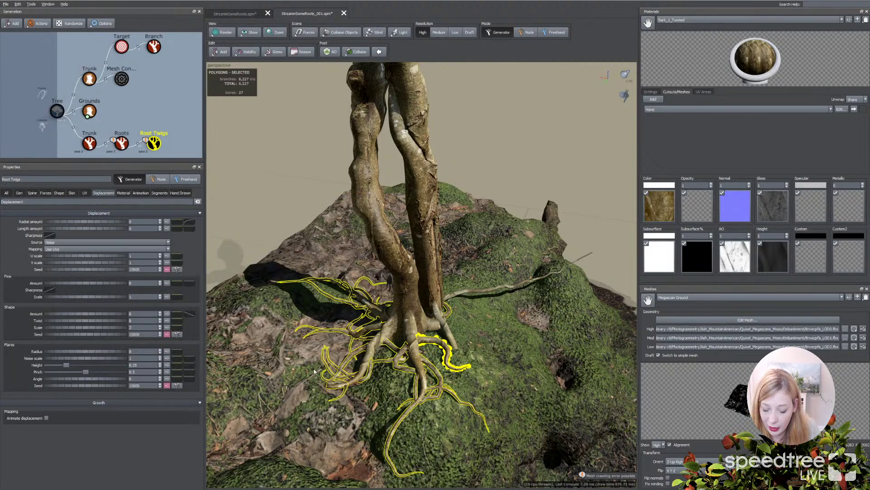
left_click(394, 403)
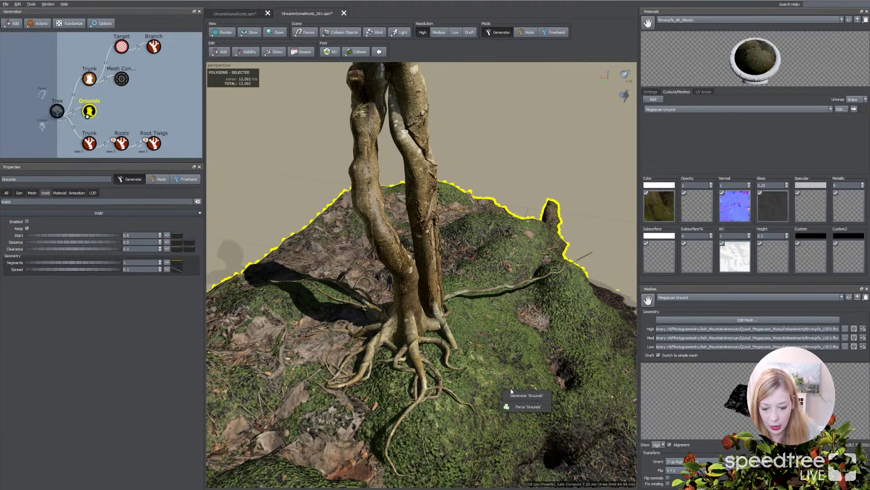
key("f")
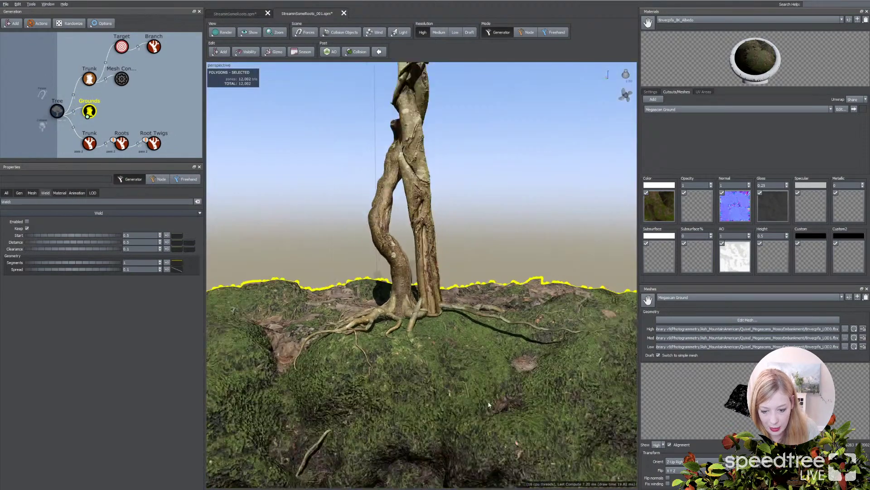
mouse_move(488, 404)
left_mouse_down()
mouse_move(369, 390)
mouse_move(483, 397)
left_mouse_up()
left_click(462, 299)
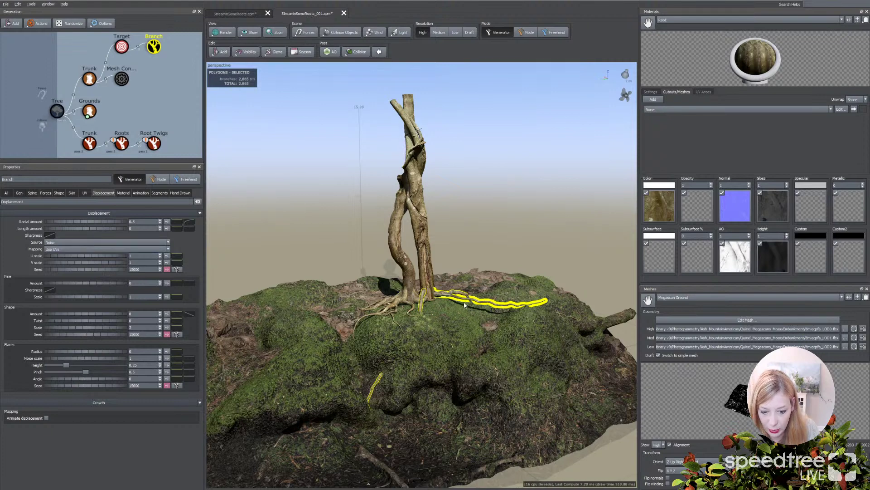
mouse_move(470, 305)
left_mouse_down()
mouse_move(437, 317)
mouse_move(499, 325)
mouse_move(486, 299)
left_mouse_up()
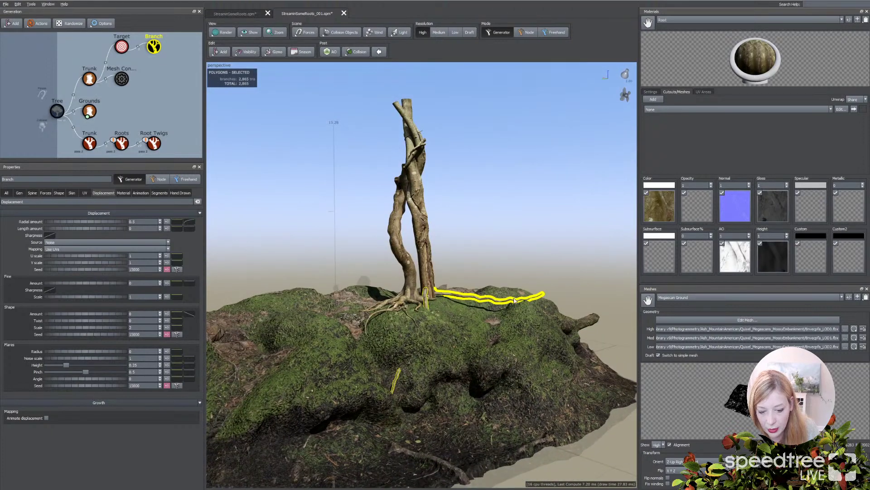
left_click(32, 193)
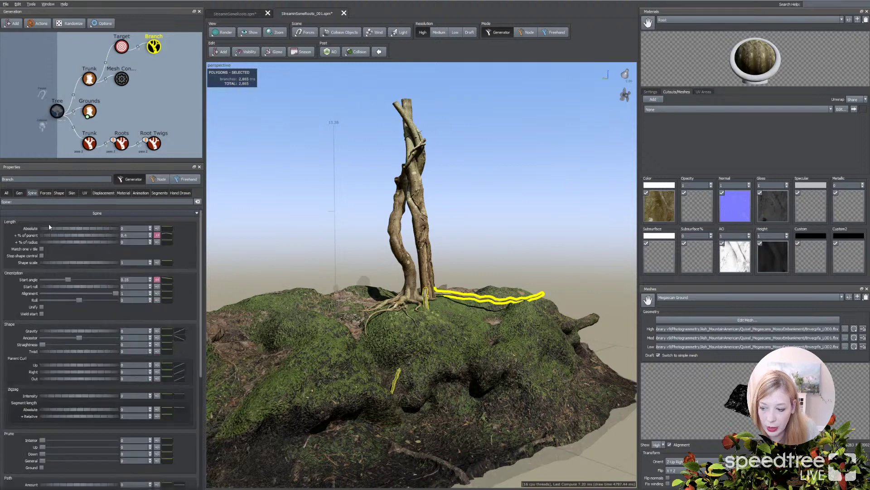
left_click_drag(64, 333, 75, 333)
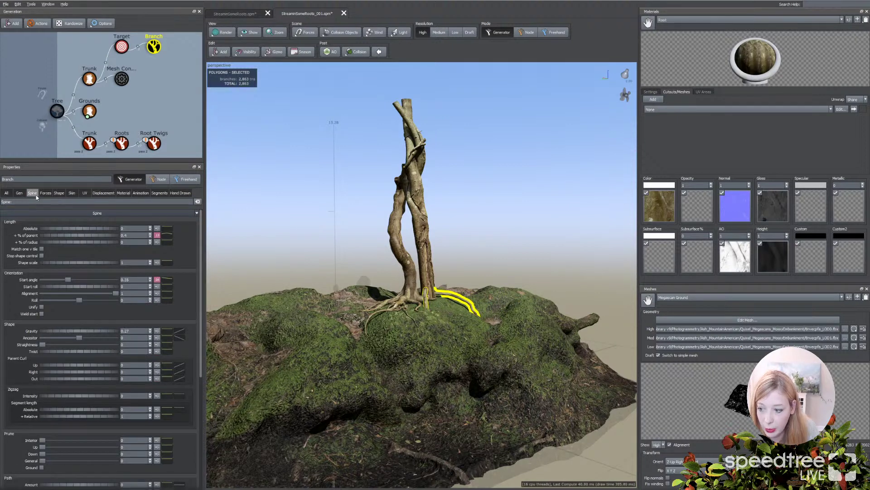
Increase the Branch roots' absolute length to about 12.01 and inspect them from several angles around the ground mesh
left_click_drag(56, 229, 509, 319)
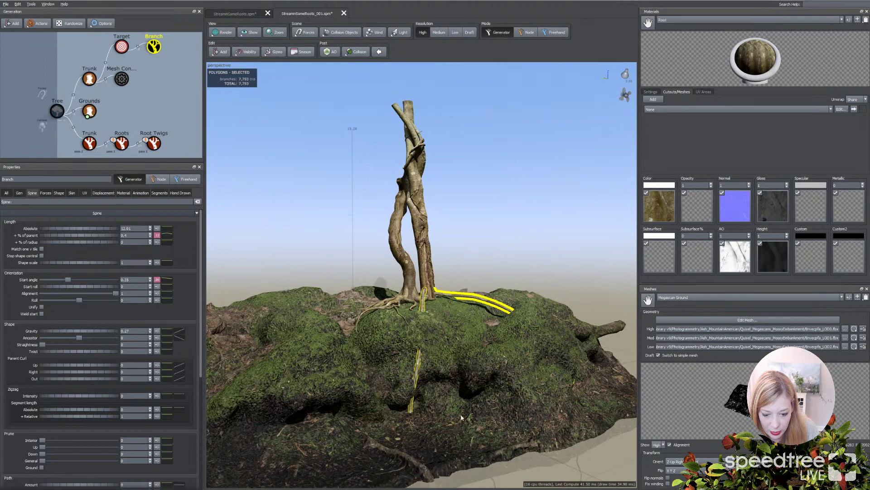
left_click_drag(386, 454, 401, 471)
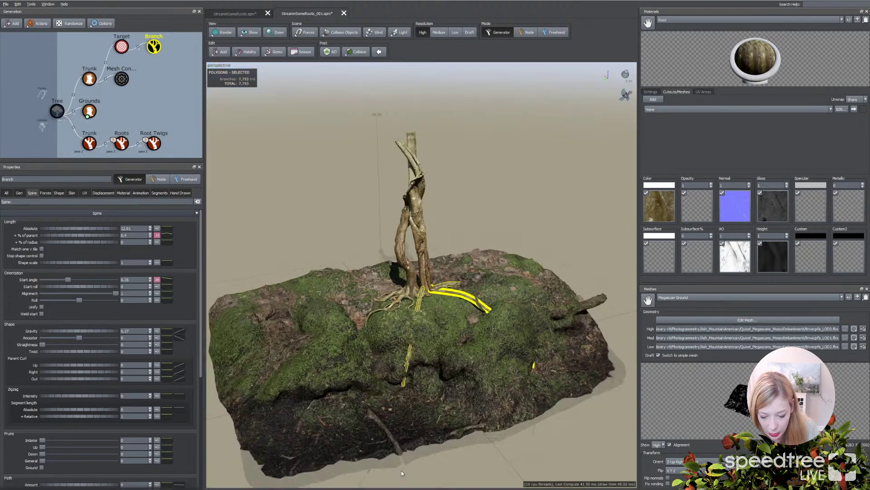
left_click_drag(533, 338, 541, 346)
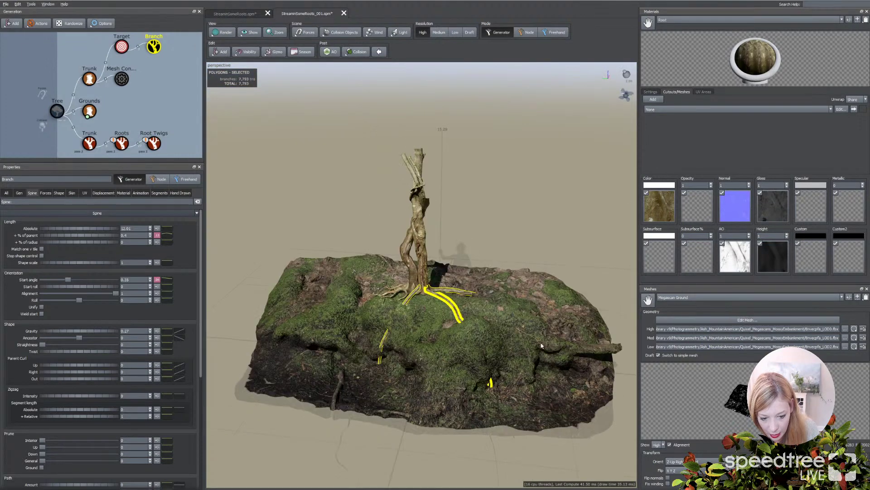
left_click_drag(442, 362, 439, 306)
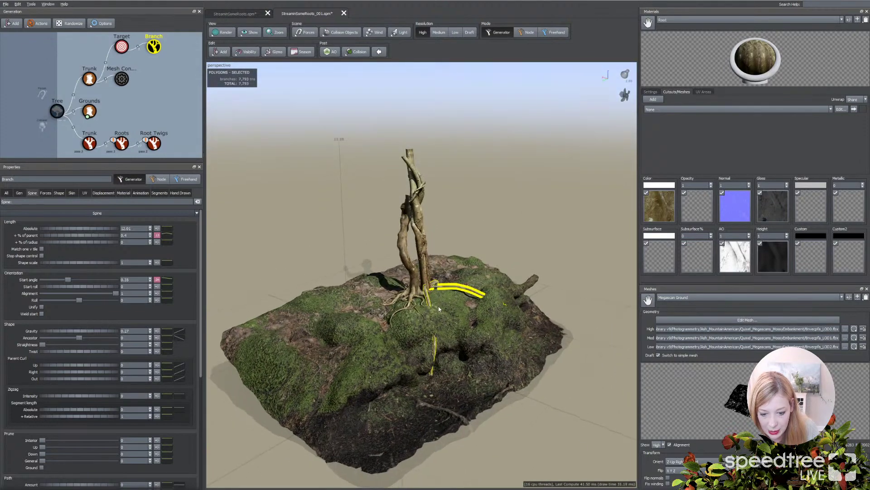
Copy the Root Twigs generator and attach the copy as a child of the Branch generator
left_click(155, 145)
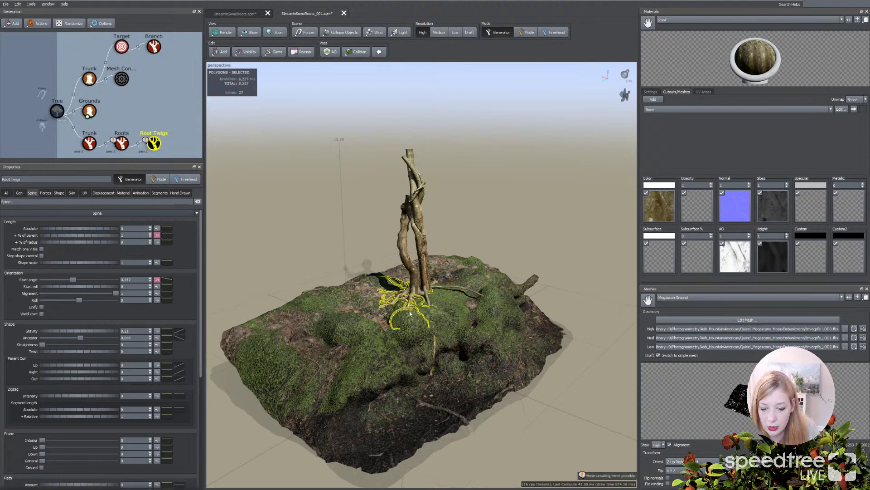
left_click(108, 200)
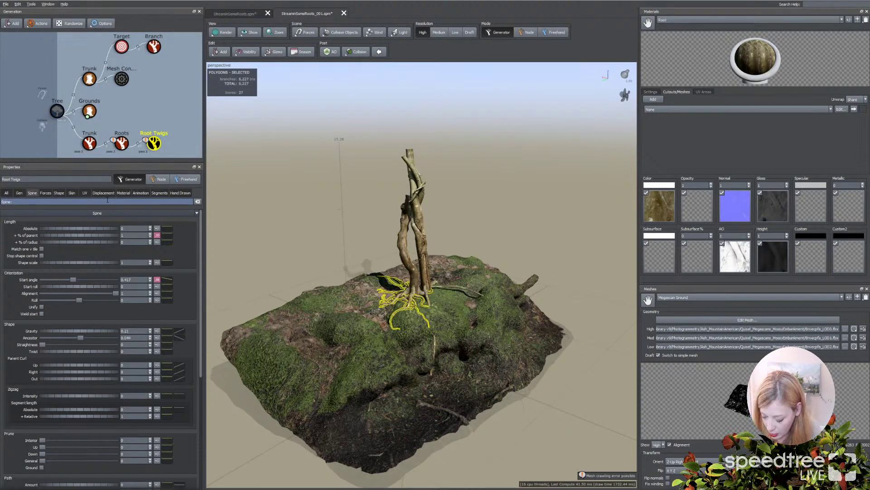
left_click(125, 119)
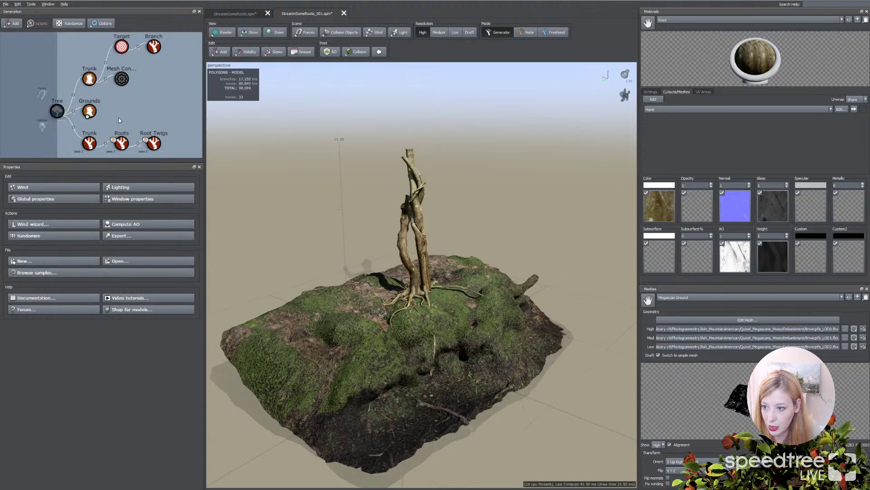
key("ctrl+v")
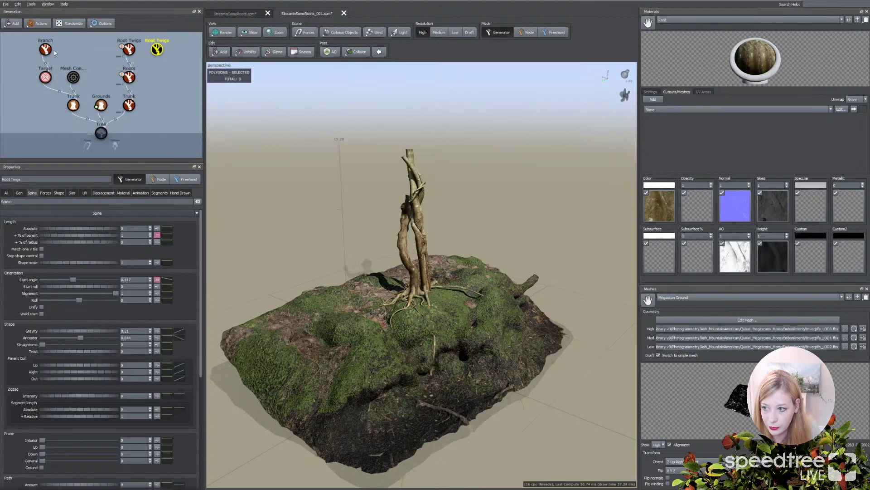
left_click_drag(159, 50, 47, 50)
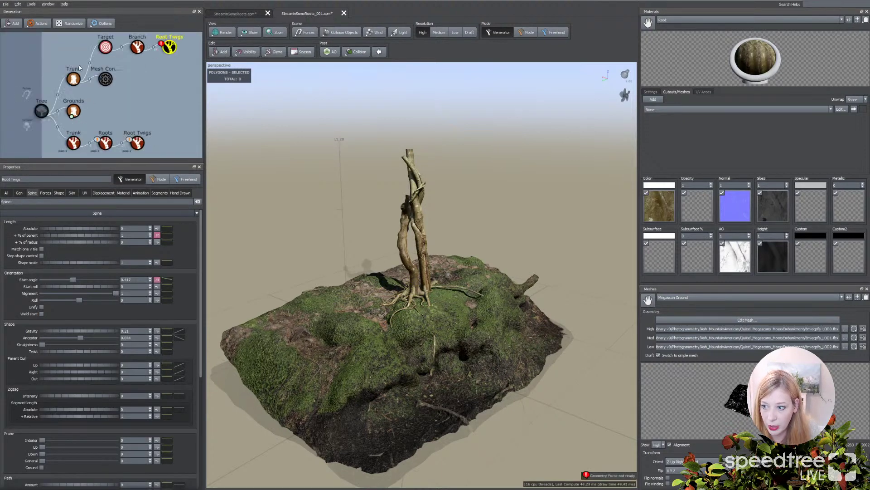
Set the Branch generator's Pass to 2 so the copied root twigs can use the geometry force, and inspect the resulting twigs
left_click(174, 59)
scroll(353, 257, "up", 6)
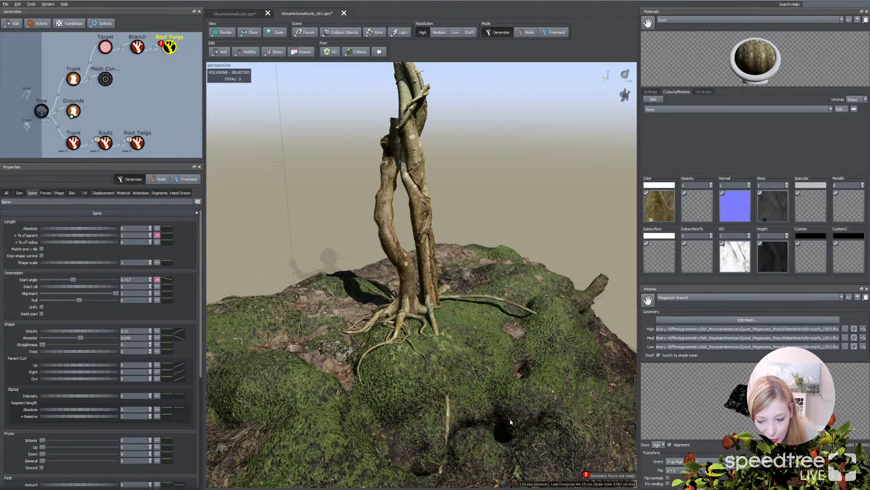
left_click(140, 49)
left_click(20, 192)
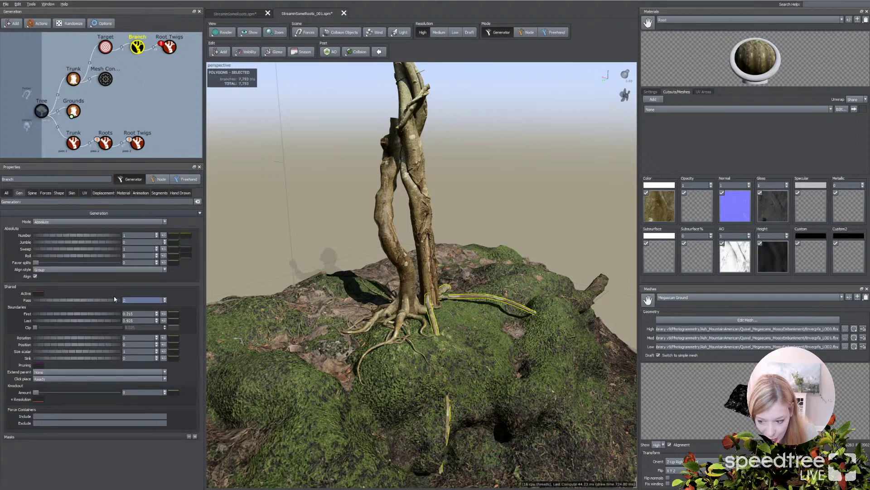
key("Return")
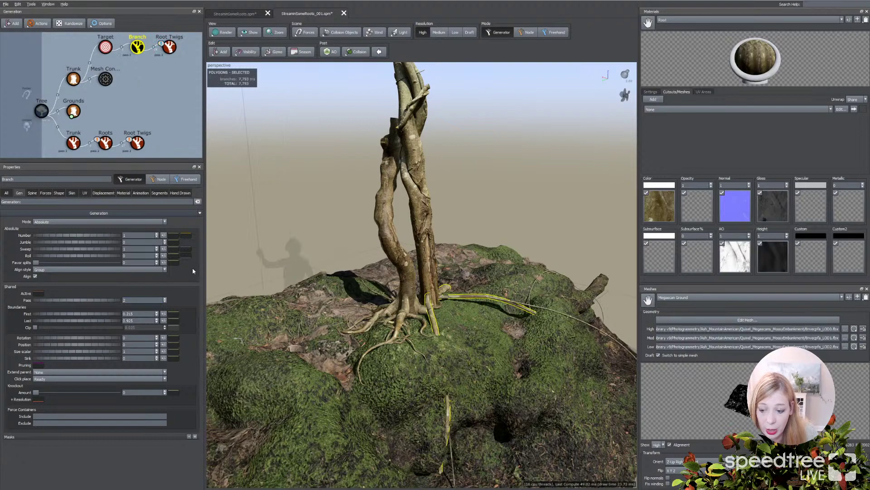
left_click(295, 272)
left_click_drag(299, 256, 426, 328)
left_click(417, 323)
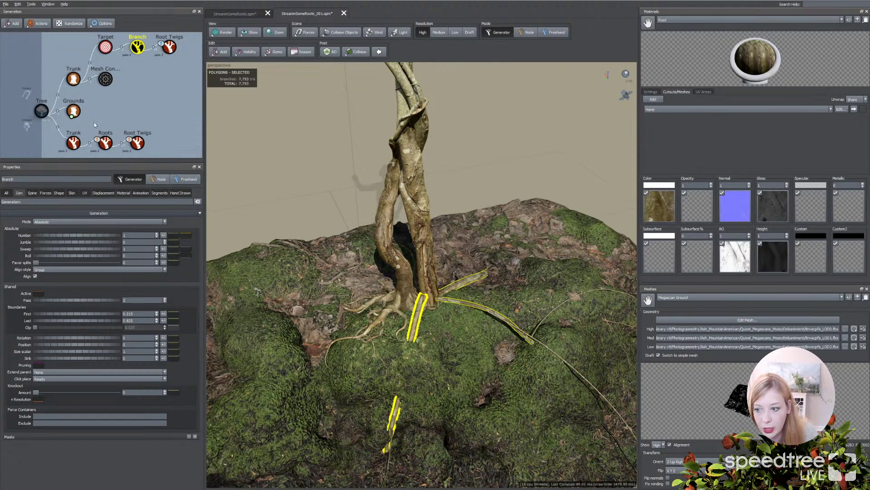
Review the option to make a geometry force from the bark trunk, Roots and Root Twigs generators, and show the Mesh Converter's properties
left_click_drag(71, 125, 161, 152)
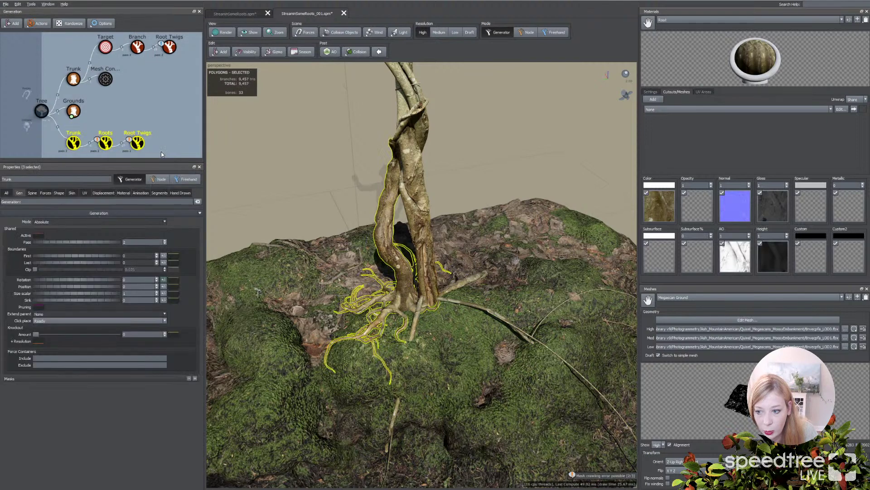
right_click(104, 143)
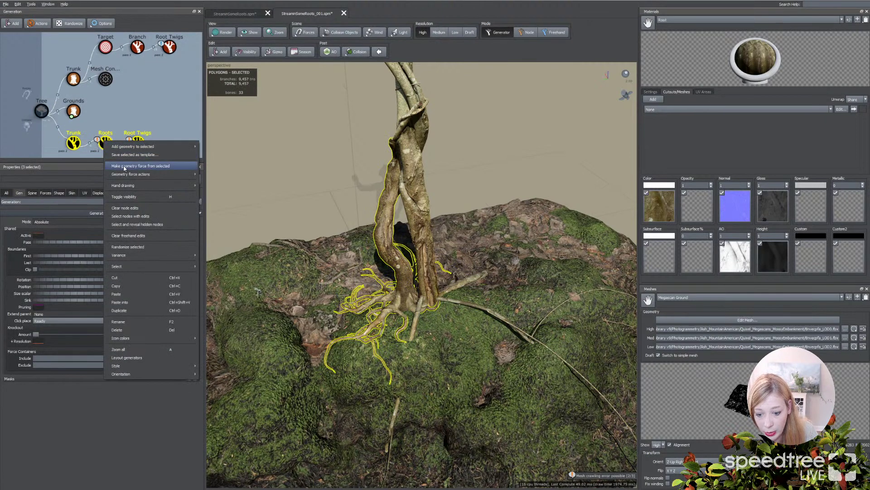
left_click(124, 166)
left_click_drag(64, 126, 166, 156)
right_click(136, 143)
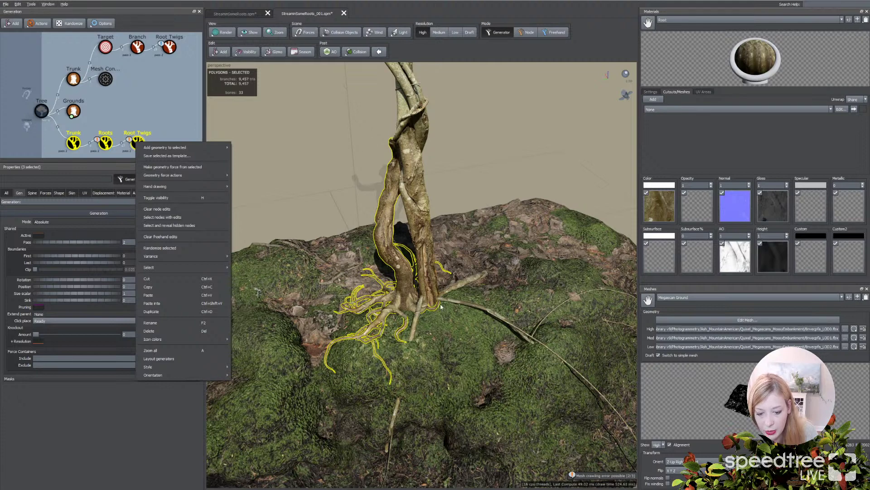
left_click(112, 84)
left_click(110, 81)
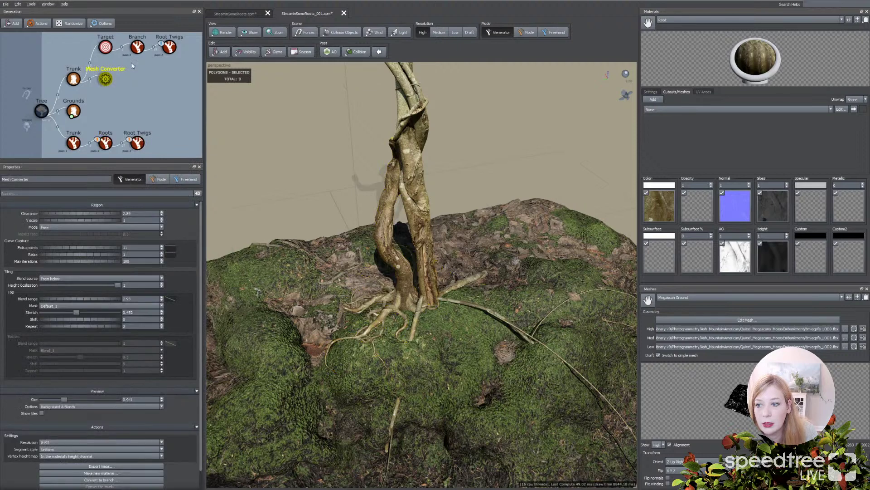
Review the geometry force actions available for the Branch generator and its Root Twigs together, without applying any
left_click_drag(131, 62, 179, 49)
right_click(171, 51)
mouse_move(188, 83)
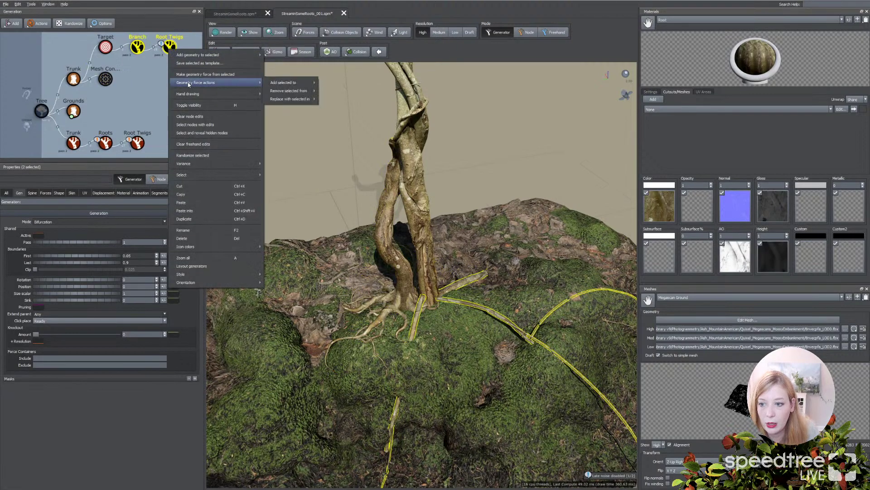
mouse_move(278, 91)
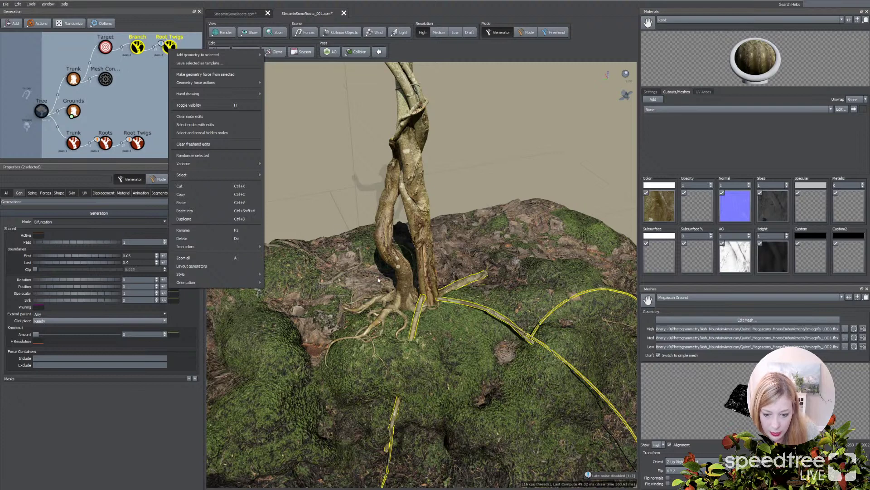
left_click(326, 217)
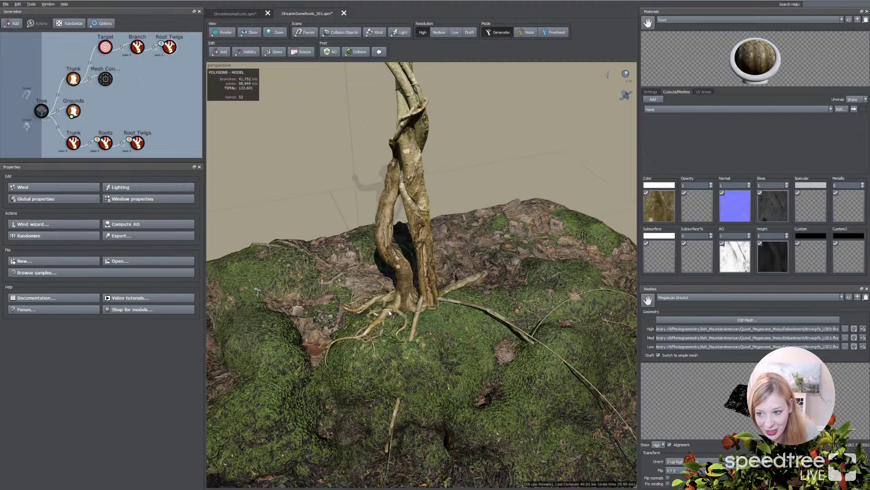
Examine the bark trunk's Root Twigs and both trunks' roots around the ground mesh from several sides
left_click_drag(328, 298, 430, 338)
left_click(388, 346)
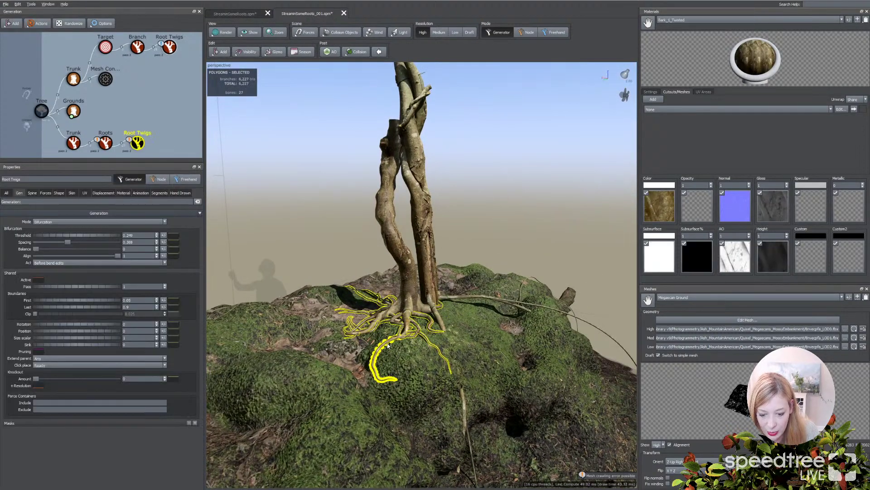
left_click(140, 104)
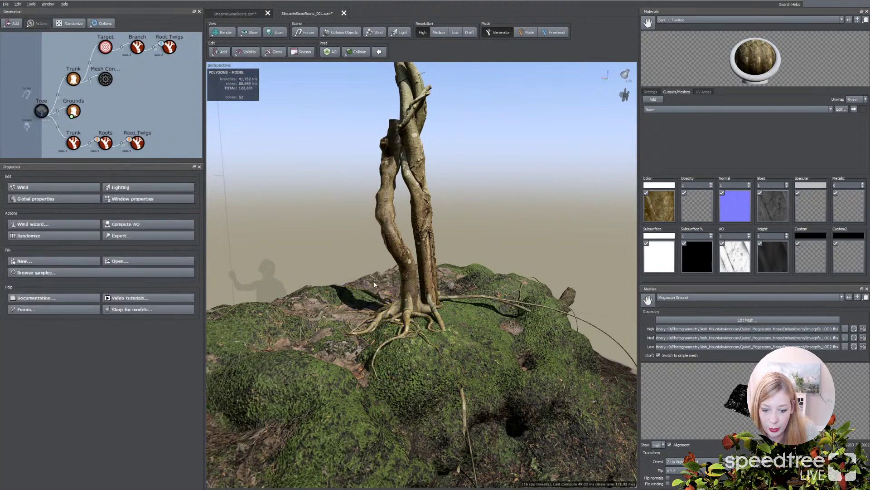
left_click_drag(473, 335, 387, 318)
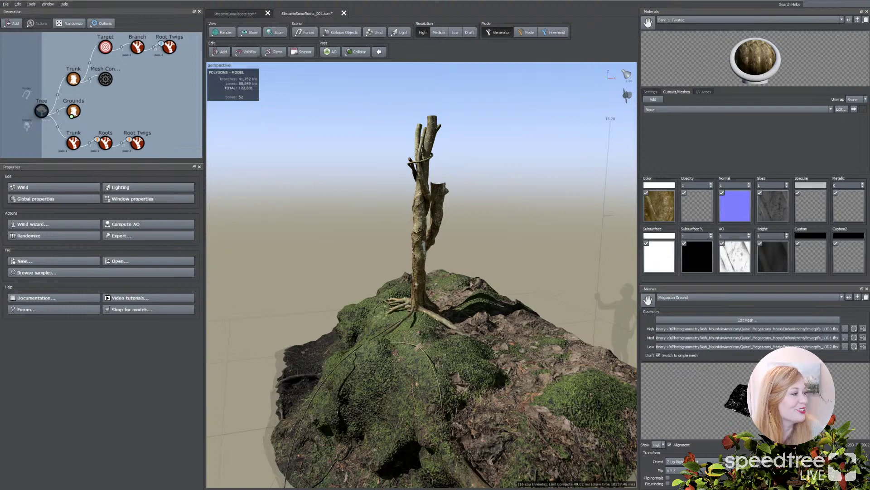
mouse_move(561, 229)
left_mouse_down()
mouse_move(493, 227)
mouse_move(564, 228)
left_mouse_up()
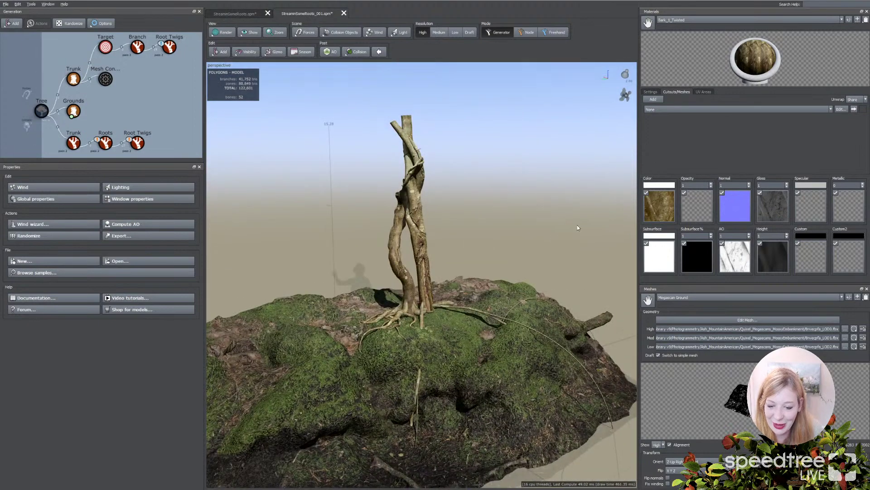
Switch the Root Twigs under Branch to Interval generation mode and raise their frequency for more twigs
left_click(459, 308)
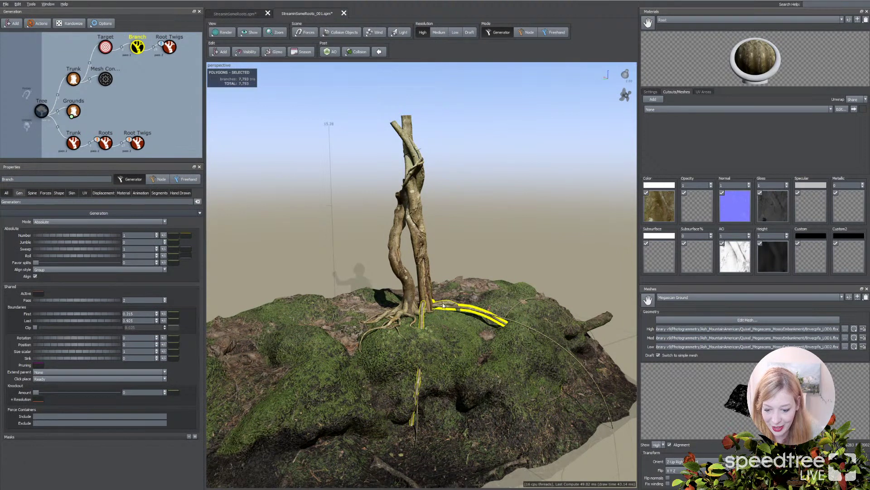
left_click(169, 47)
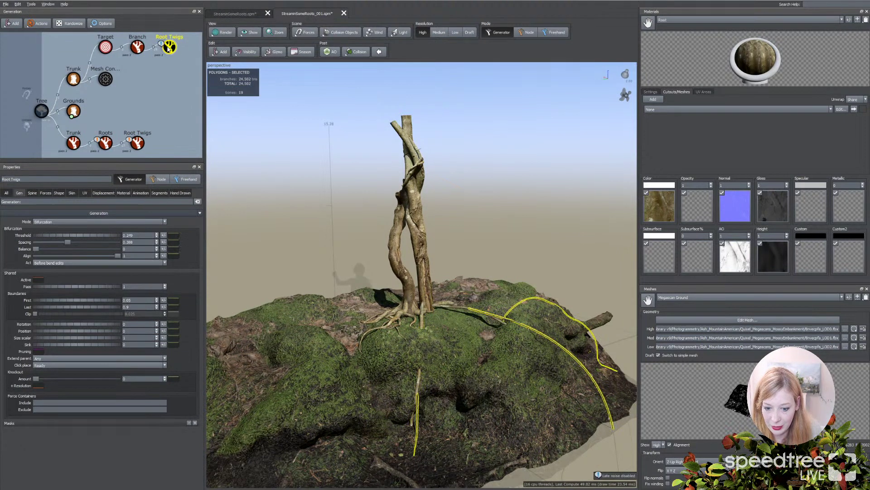
left_click(46, 222)
left_click(44, 217)
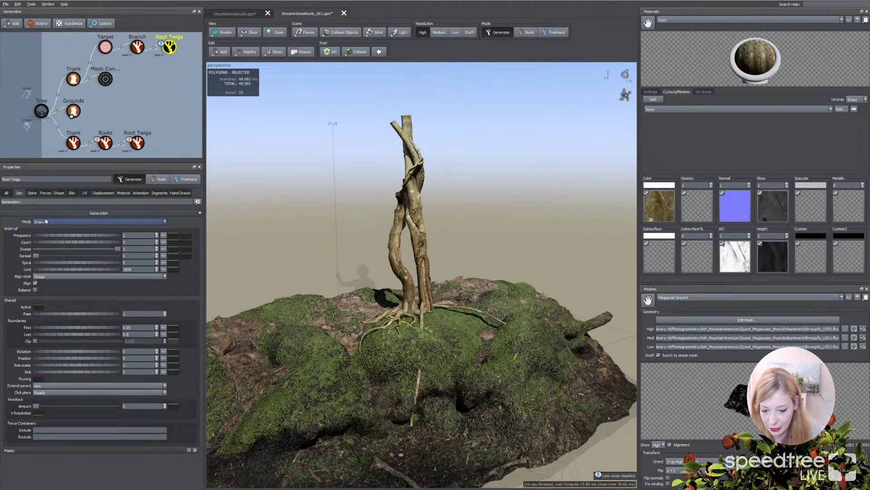
left_click(54, 236)
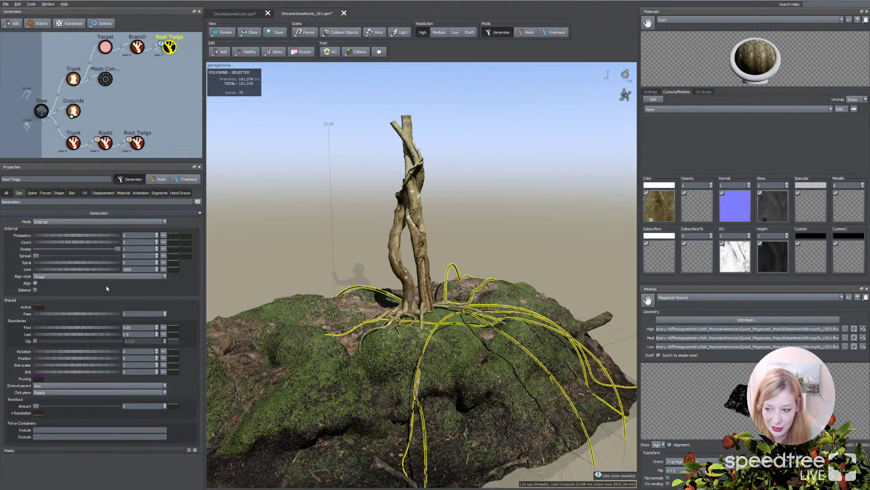
Raise the Grounds force on the Branch's Root Twigs to 0.60 and make its profile curve constant at full strength
left_click(33, 193)
left_click(45, 193)
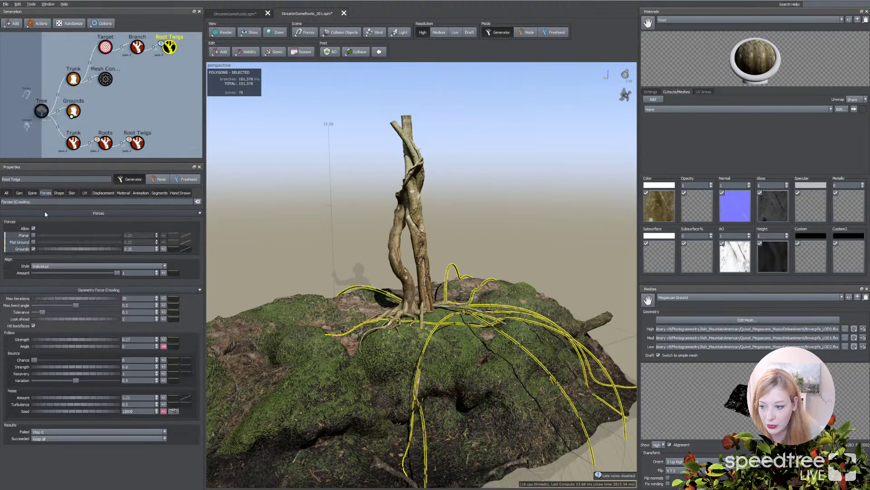
left_click_drag(62, 251, 89, 248)
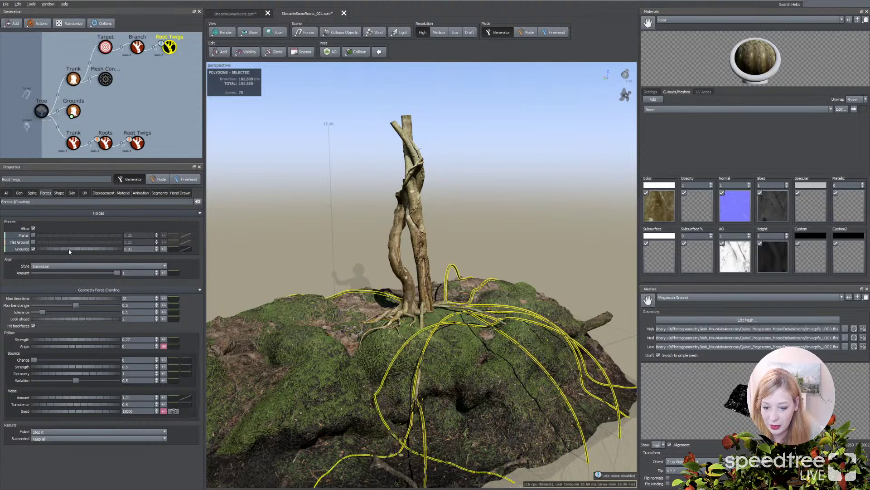
left_click(185, 249)
left_click(312, 256)
left_click(318, 268)
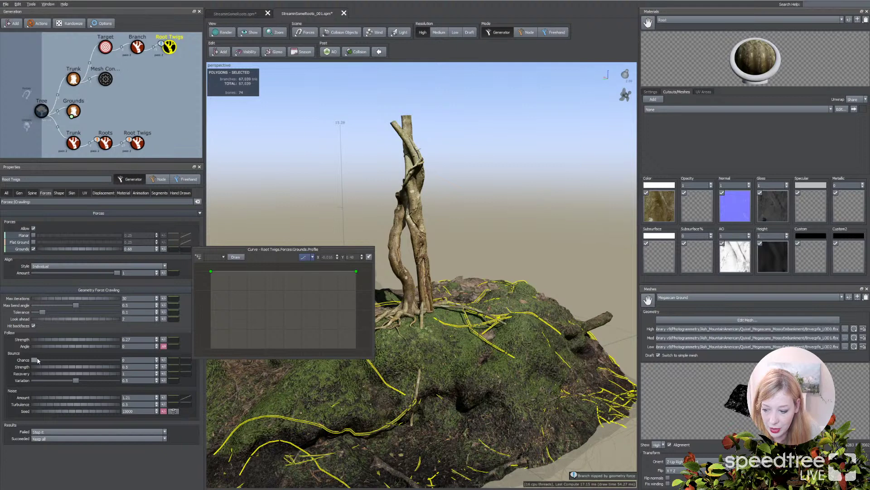
Set the twigs' crawling follow strength to 0.71, noise amount to 2.51 and turbulence to 6.54, and check below the ground mesh
left_click_drag(38, 340, 77, 345)
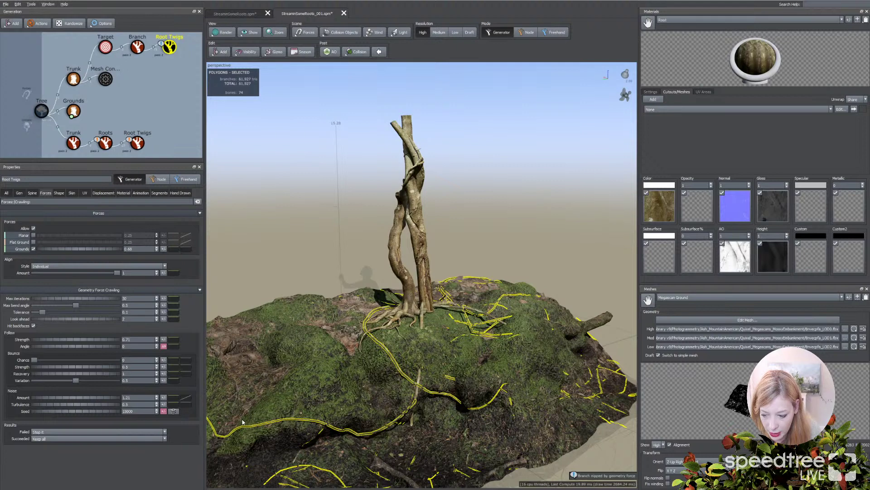
left_click_drag(62, 397, 186, 405)
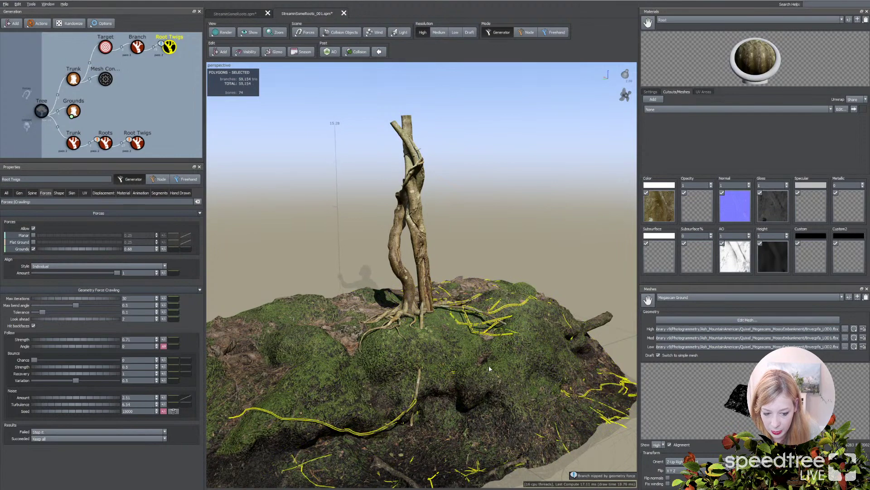
scroll(494, 359, "down", 5)
left_click_drag(494, 360, 487, 340)
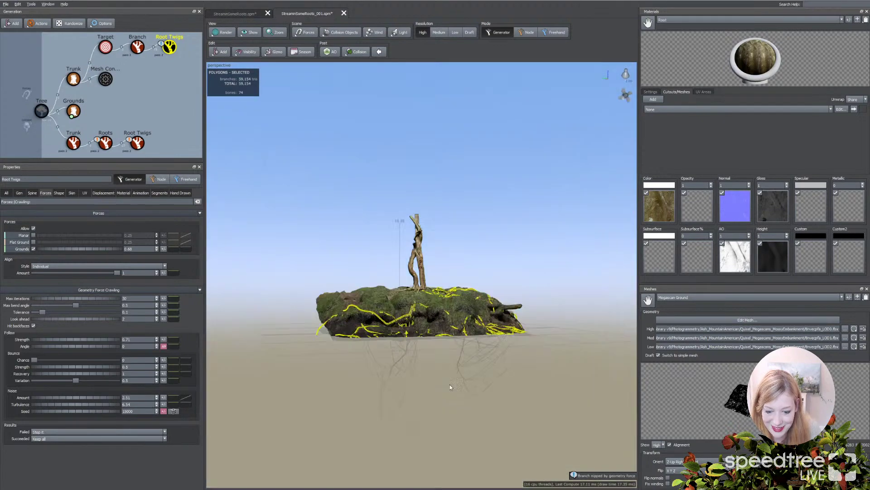
left_click_drag(451, 372, 451, 387)
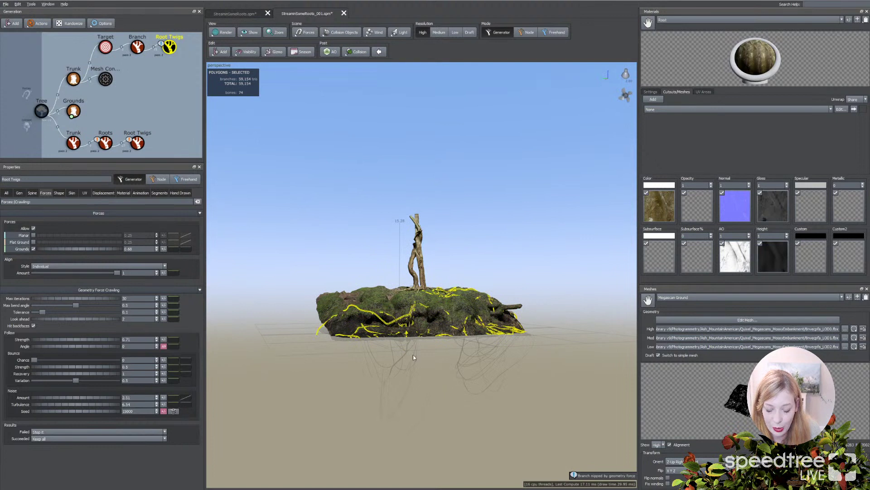
Shorten the Root Twigs relative to their parent, and set the Branch length to 9.1 absolute and 0 percent of parent
left_click(32, 192)
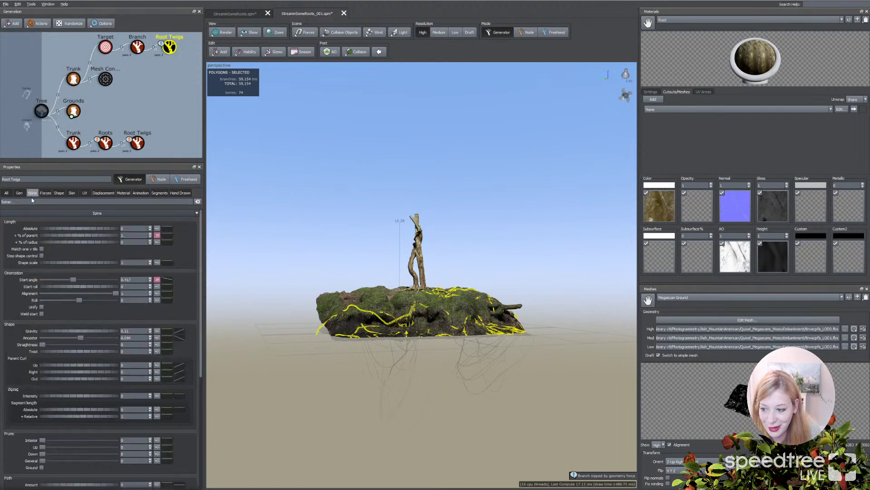
left_click_drag(104, 234, 56, 236)
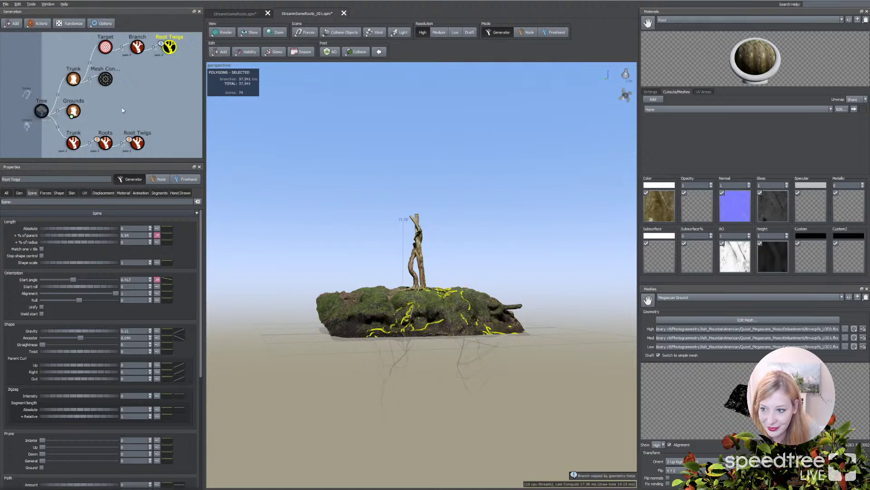
left_click(138, 47)
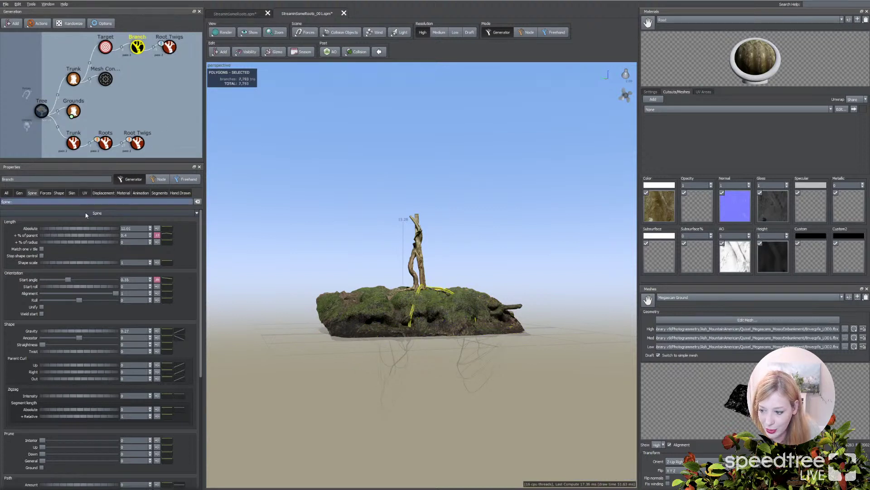
mouse_move(99, 230)
left_mouse_down()
mouse_move(107, 229)
mouse_move(90, 234)
left_mouse_up()
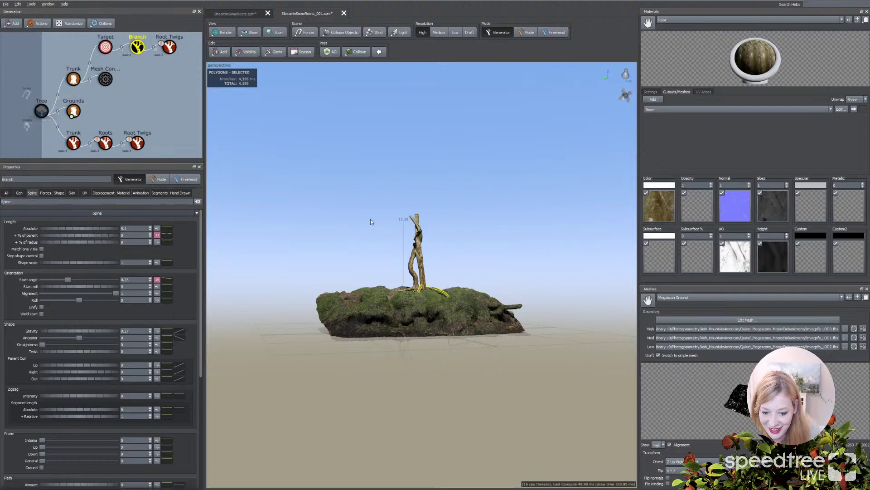
left_click(481, 241)
scroll(482, 242, "up", 5)
left_click_drag(481, 244, 492, 286)
scroll(476, 272, "up", 5)
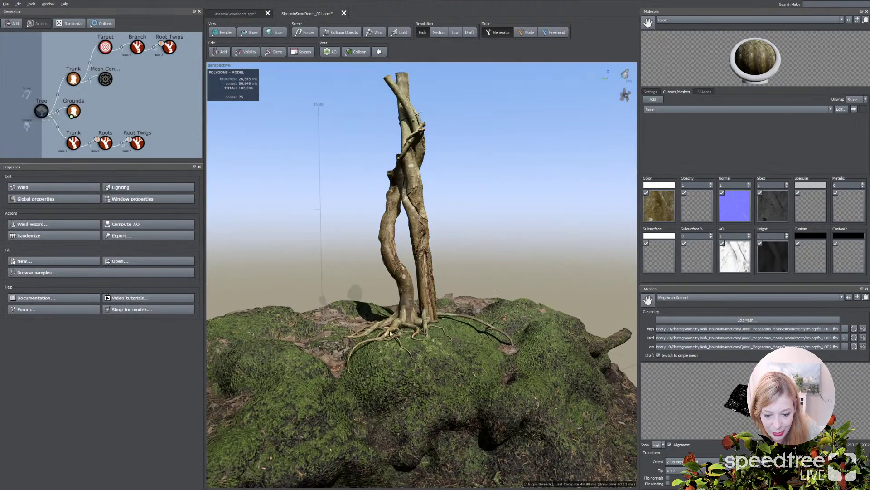
left_click_drag(350, 274, 344, 295)
scroll(401, 333, "up", 5)
left_click_drag(413, 331, 308, 177)
Switch to the other open file with the finished tree and examine the scanned trunk mesh and the Stitch 2 at its cut end
left_click(232, 15)
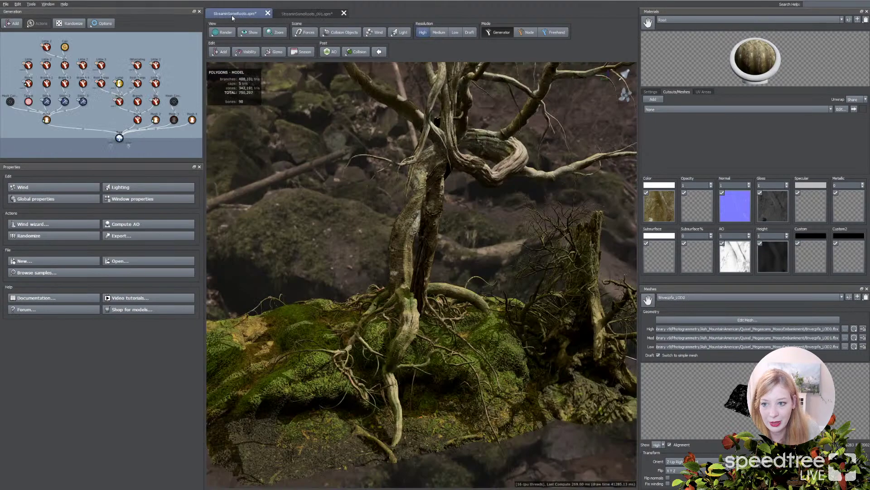
left_click_drag(469, 238, 505, 231)
scroll(442, 248, "up", 5)
left_click(433, 196)
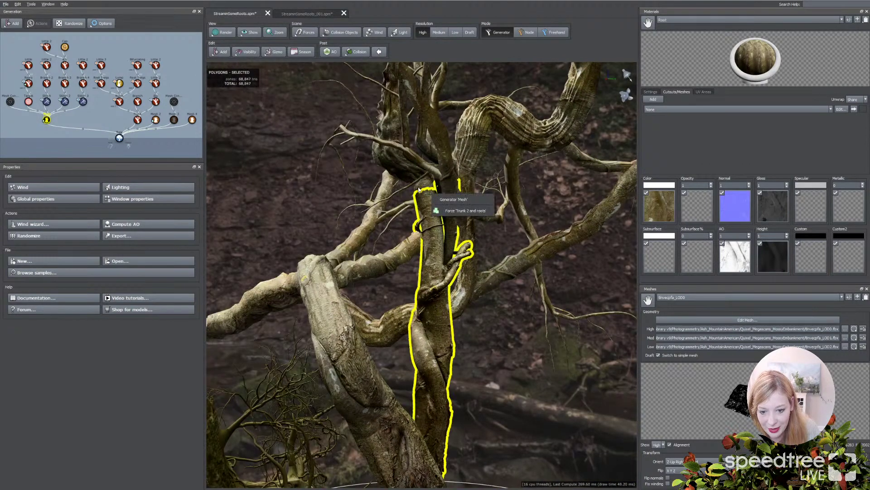
left_click(418, 227)
left_click_drag(417, 229, 464, 224)
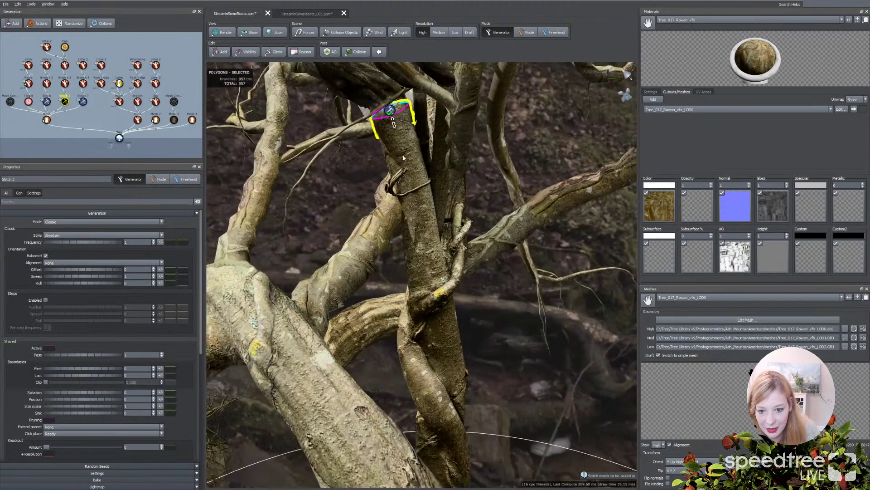
left_click_drag(407, 192, 409, 219)
scroll(406, 219, "up", 2)
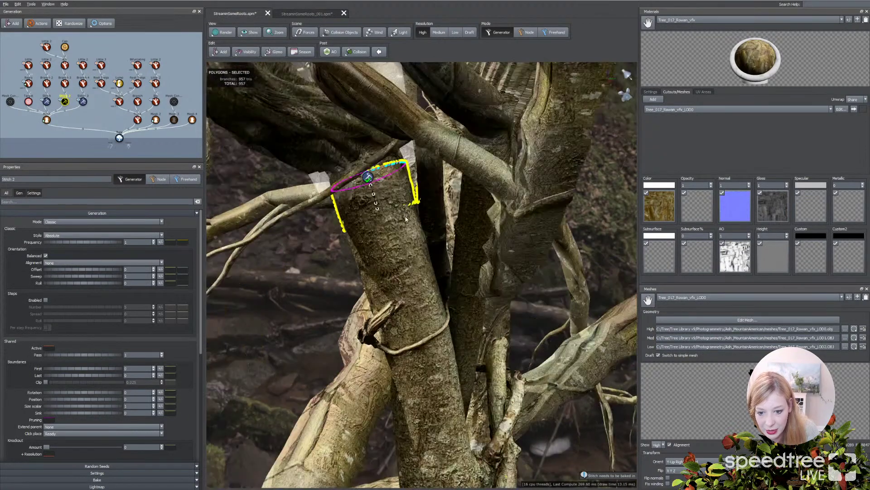
left_click(321, 240)
scroll(299, 232, "up", 5)
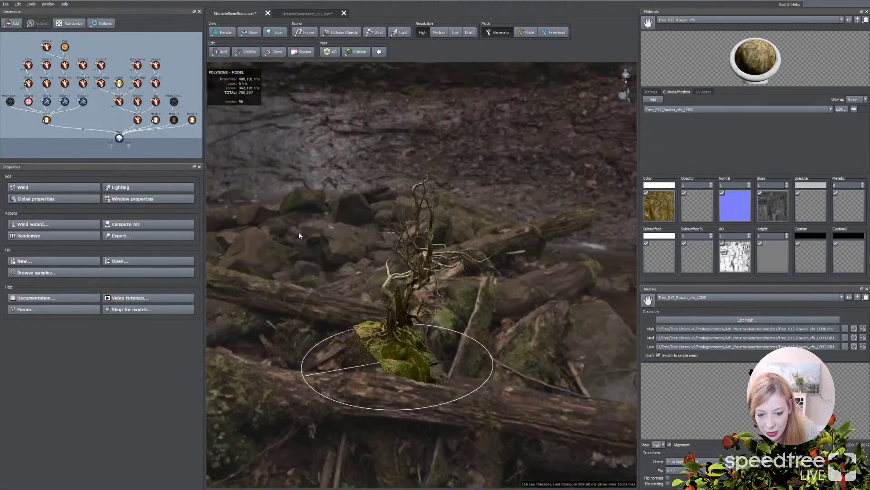
scroll(299, 235, "up", 5)
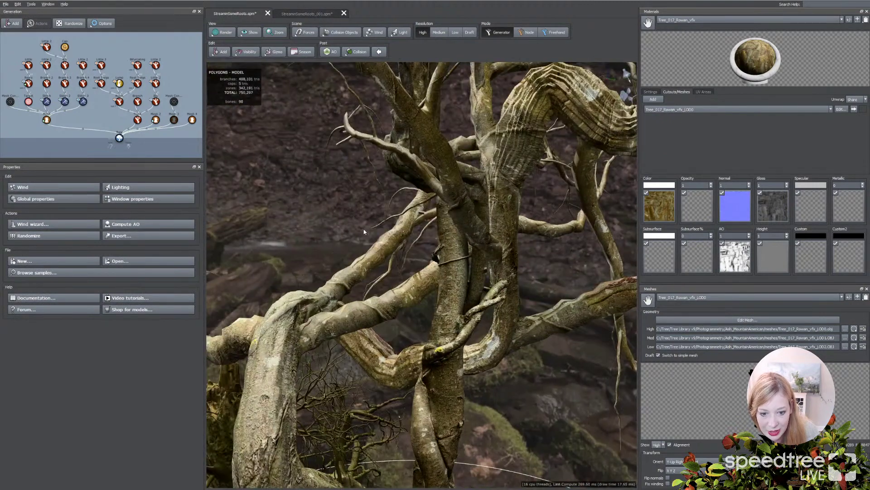
Examine the Big generator's twisting branches and how they grow around the finished tree's trunk
left_click(537, 145)
left_click_drag(529, 238, 527, 205)
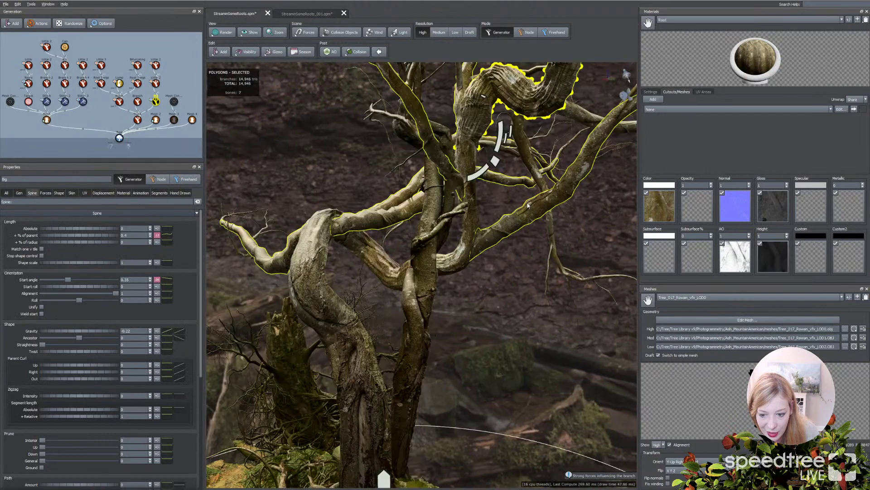
scroll(528, 205, "down", 2)
left_click(340, 169)
left_click_drag(352, 209, 384, 192)
Examine the finished tree's roots on the mossy ground and change the viewport render mode to untextured grey shading
scroll(349, 168, "up", 5)
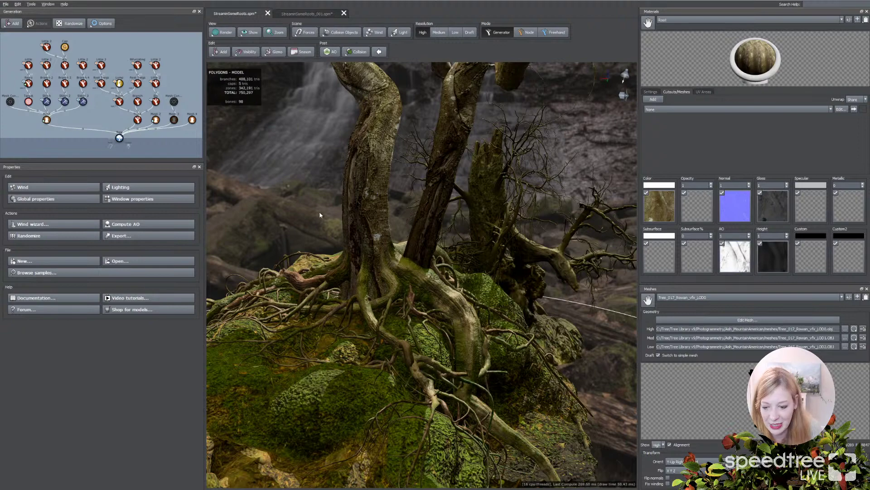
left_click_drag(346, 277, 322, 277)
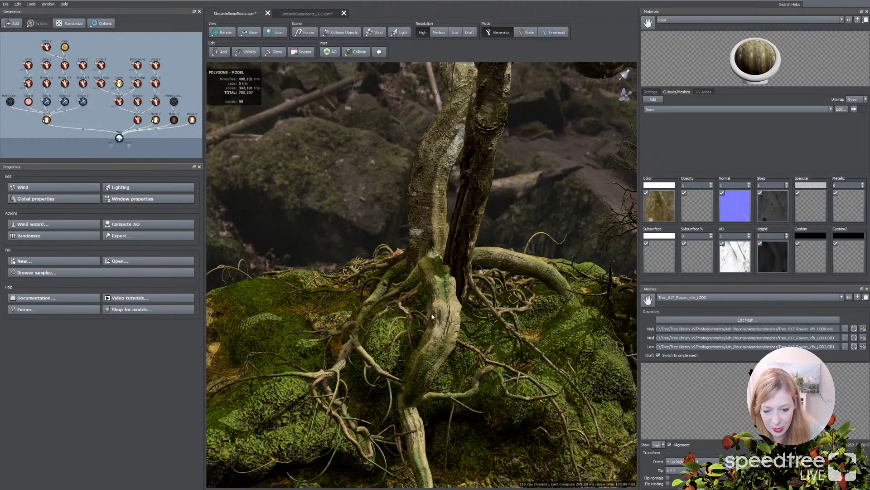
left_click_drag(452, 313, 431, 298)
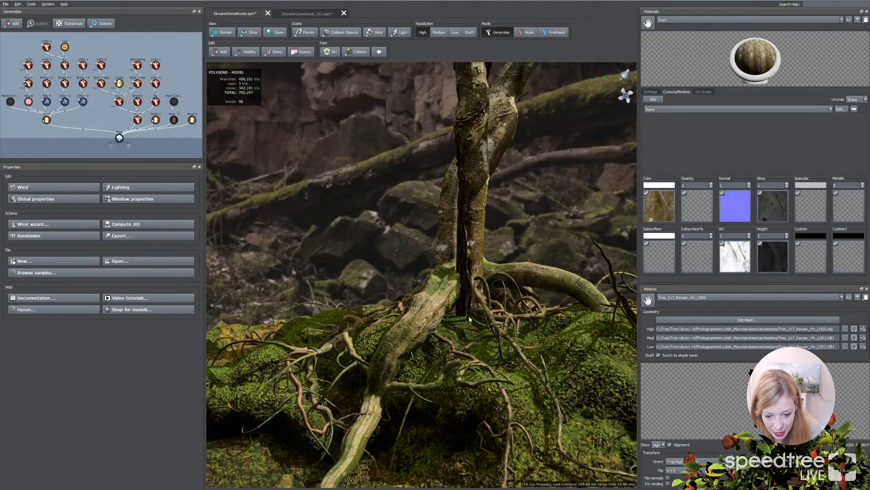
left_click_drag(462, 325, 385, 309)
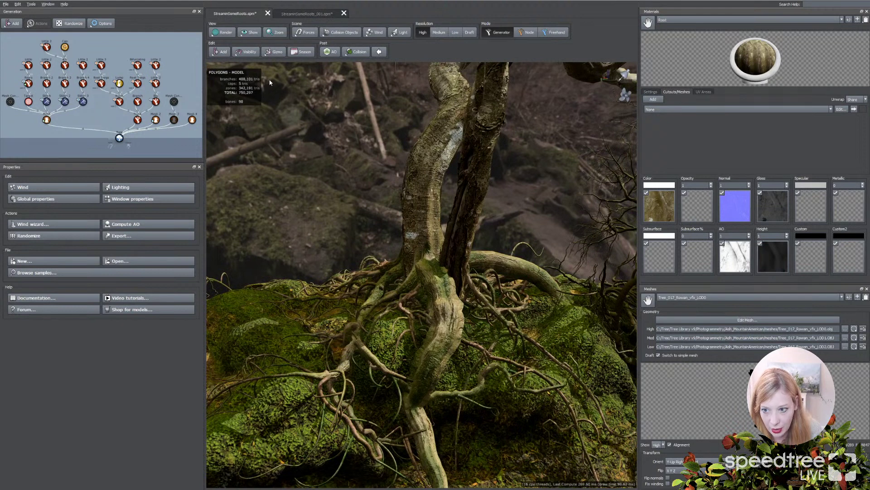
left_click(222, 32)
left_click(236, 52)
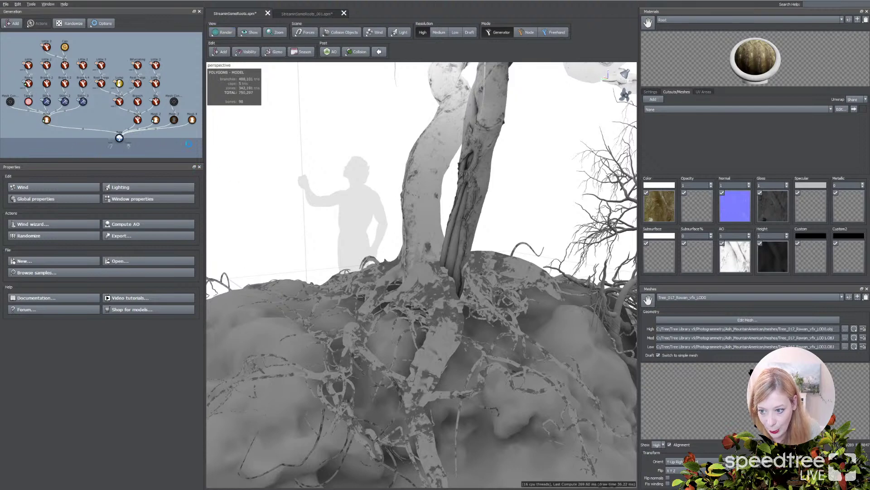
Open the light settings and set the ambient occlusion Ground Effect distance to 0.446
scroll(350, 235, "down", 10)
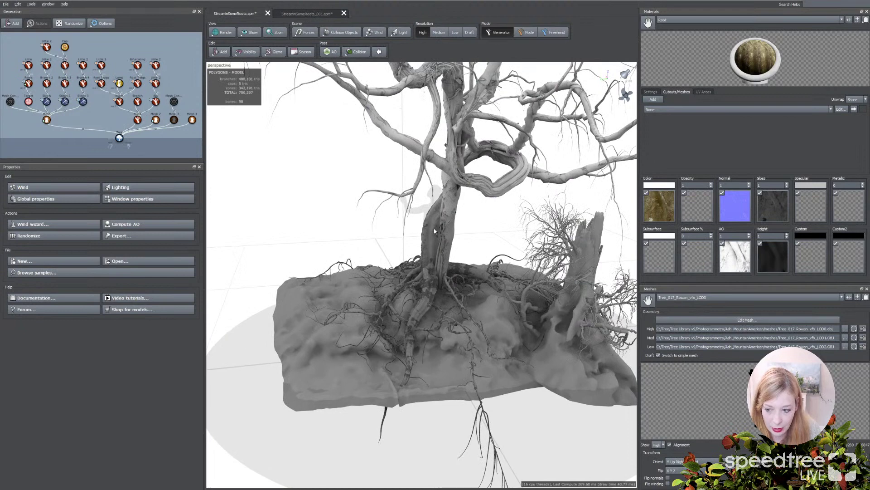
left_click(122, 188)
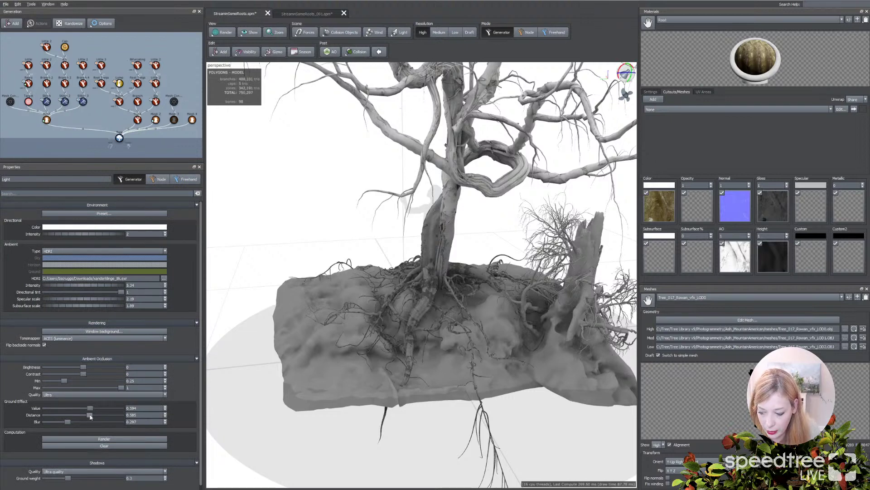
mouse_move(90, 416)
left_mouse_down()
mouse_move(32, 419)
mouse_move(80, 416)
left_mouse_up()
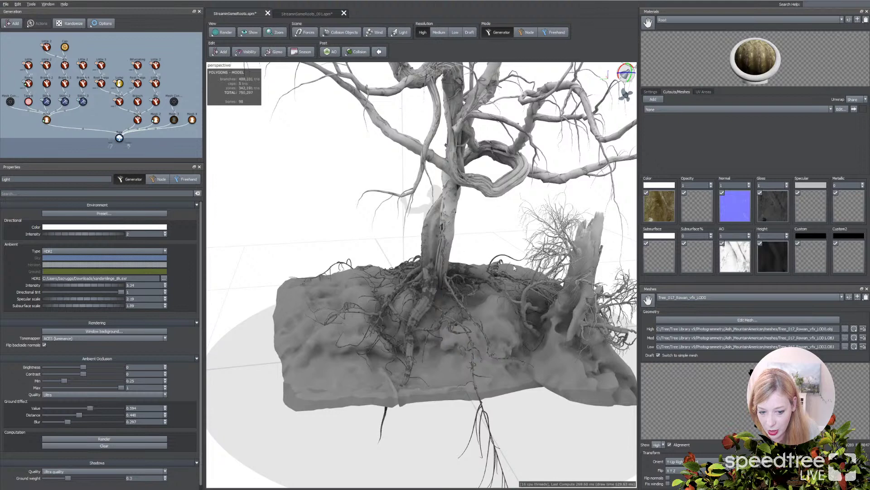
Examine the grey-shaded finished tree from several sides, including its crown, roots and ground
left_click_drag(244, 403, 262, 401)
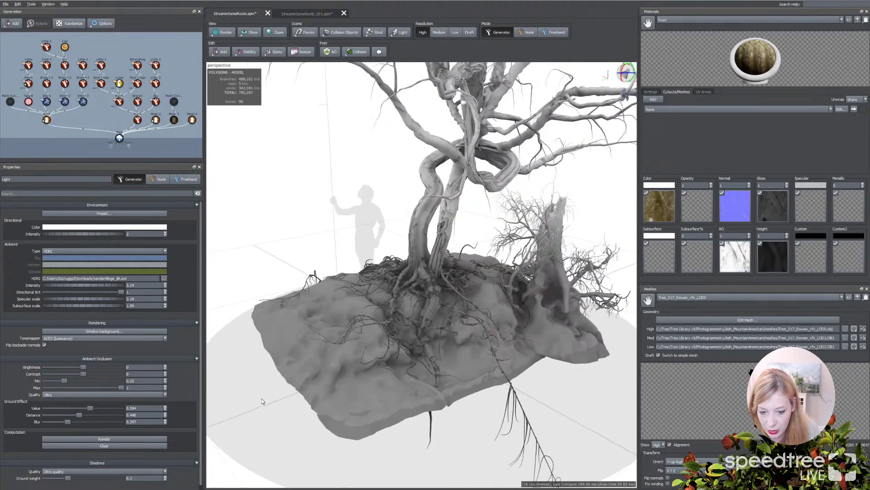
left_click_drag(426, 358, 444, 383)
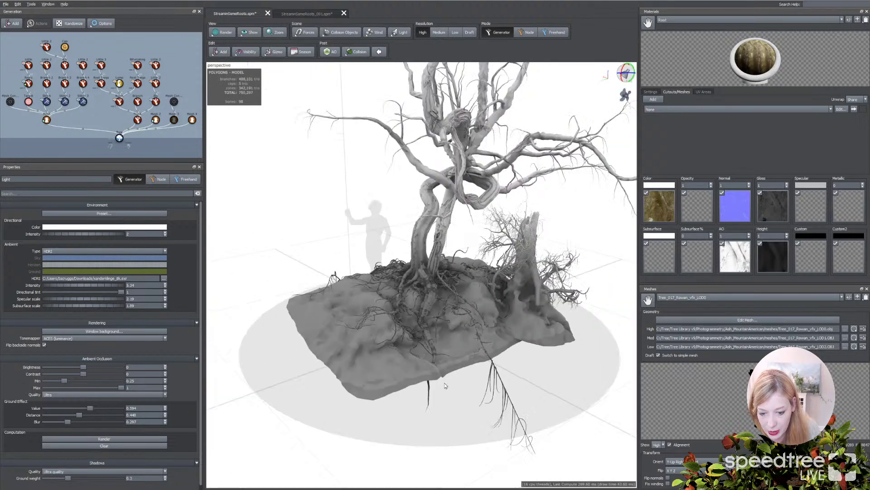
mouse_move(421, 248)
left_mouse_down()
mouse_move(346, 239)
mouse_move(417, 251)
left_mouse_up()
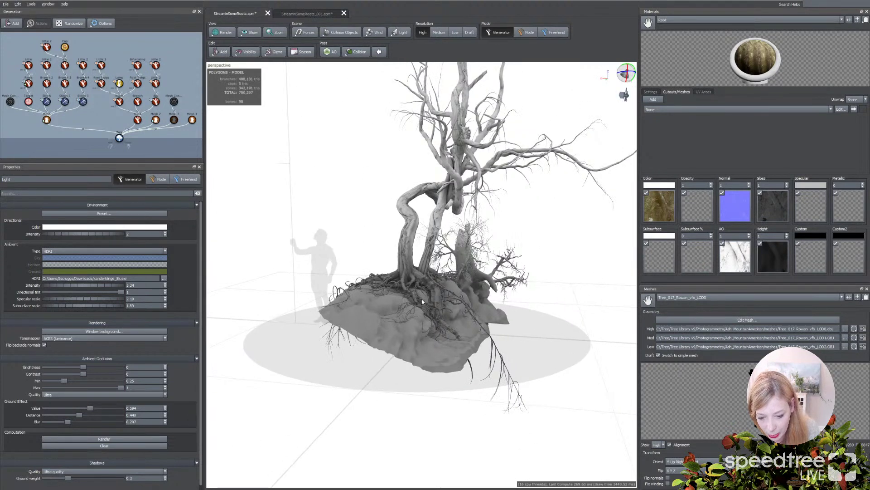
left_click_drag(467, 326, 385, 380)
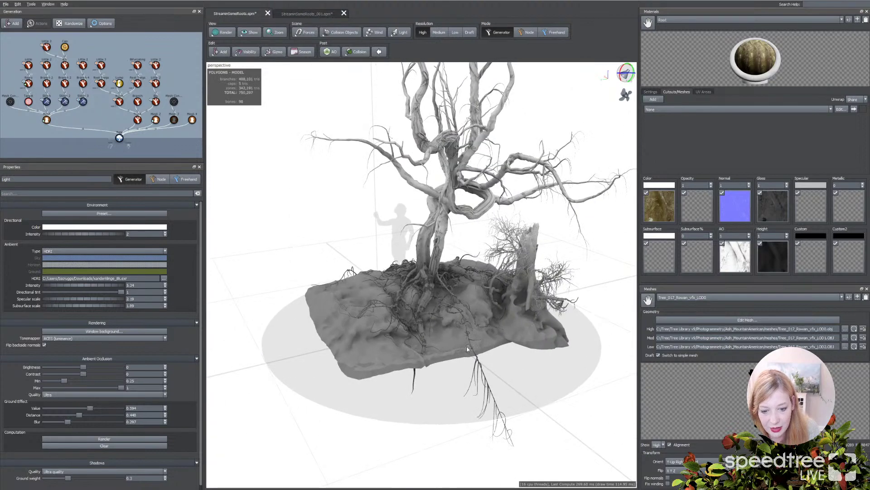
left_click_drag(372, 293, 451, 321)
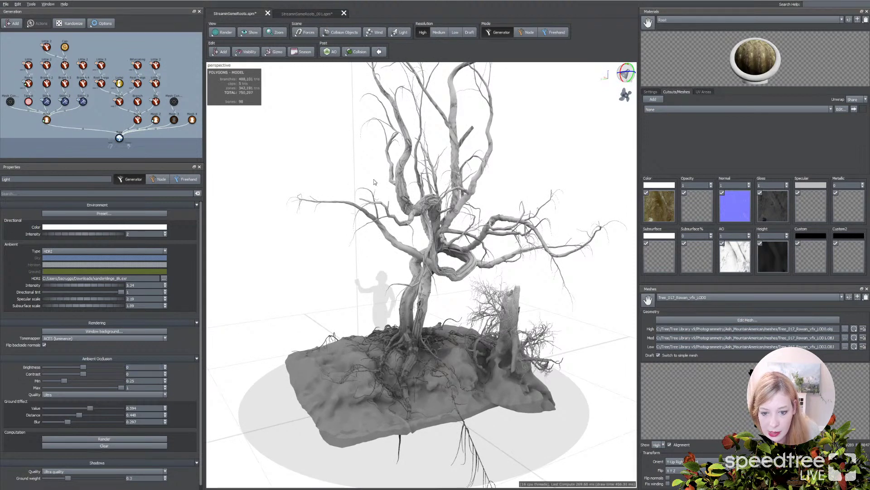
left_click_drag(332, 287, 331, 293)
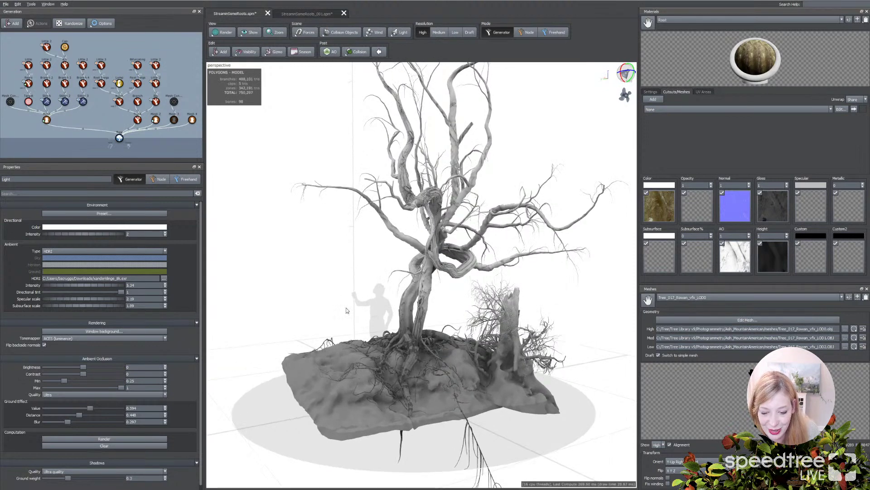
Change the viewport render mode back to textured shading and examine the tree on its mossy ground
left_click(226, 33)
left_click(236, 40)
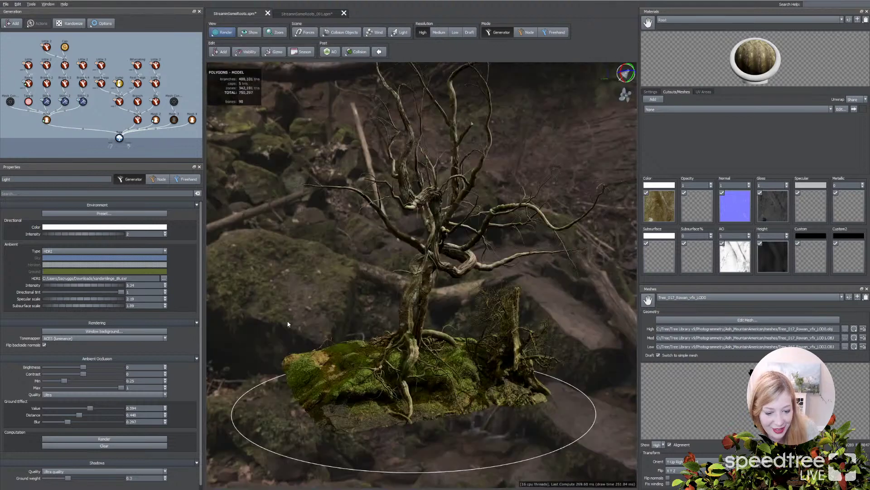
scroll(288, 324, "up", 3)
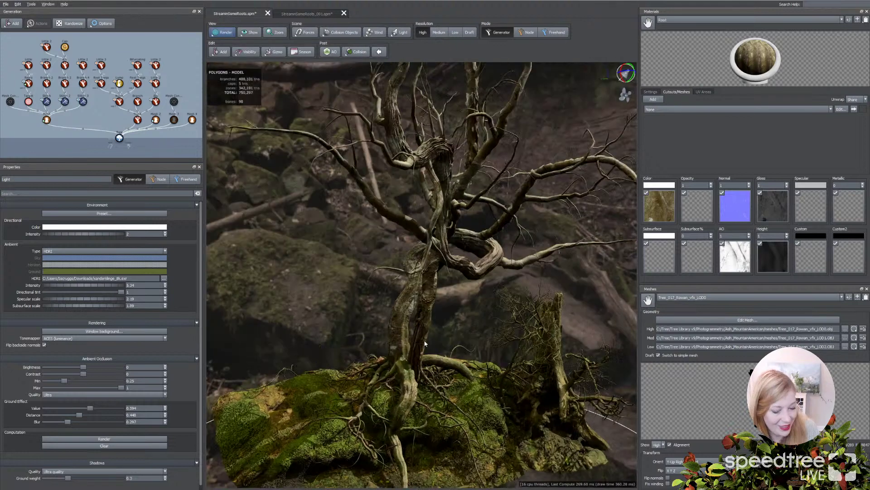
left_click_drag(366, 326, 377, 311)
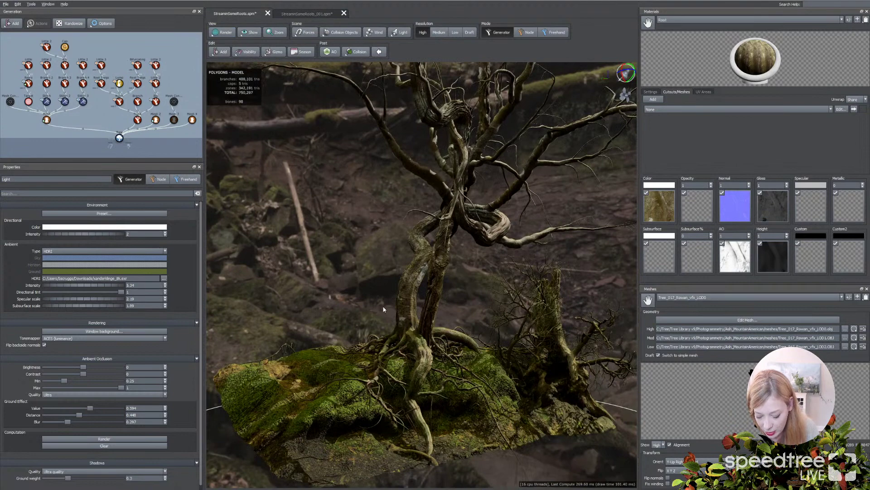
left_click_drag(388, 312, 401, 341)
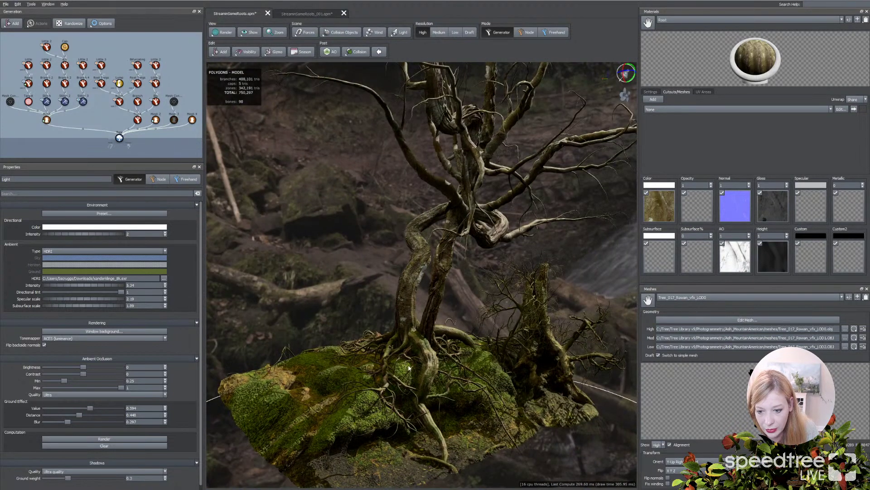
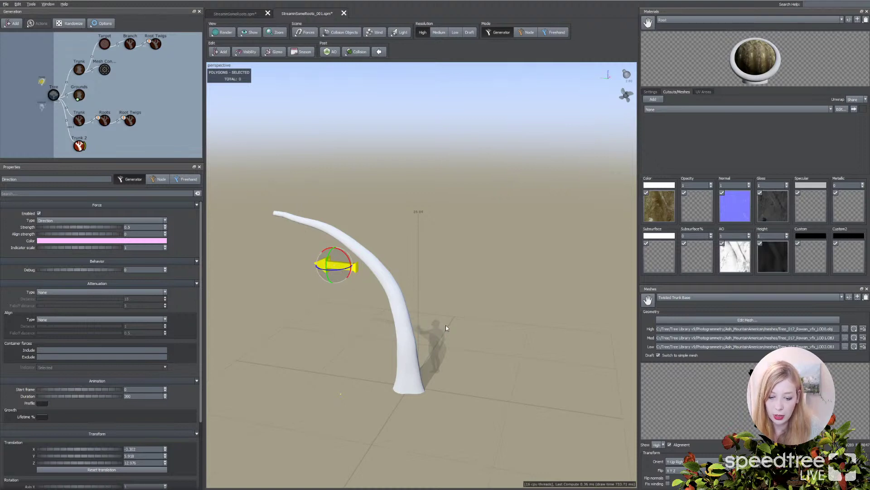
Select Trunk 2 and set its Parent Curl Up value to 4.03
left_click(411, 319)
left_click(335, 264)
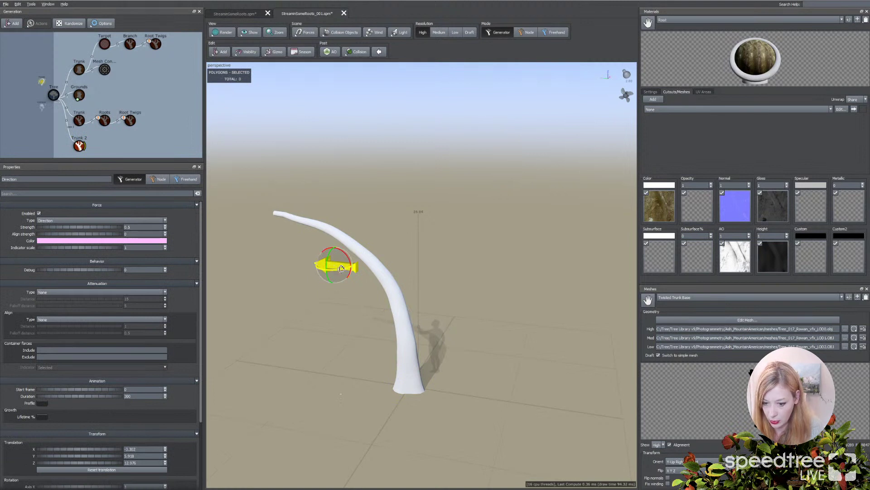
left_click(393, 306)
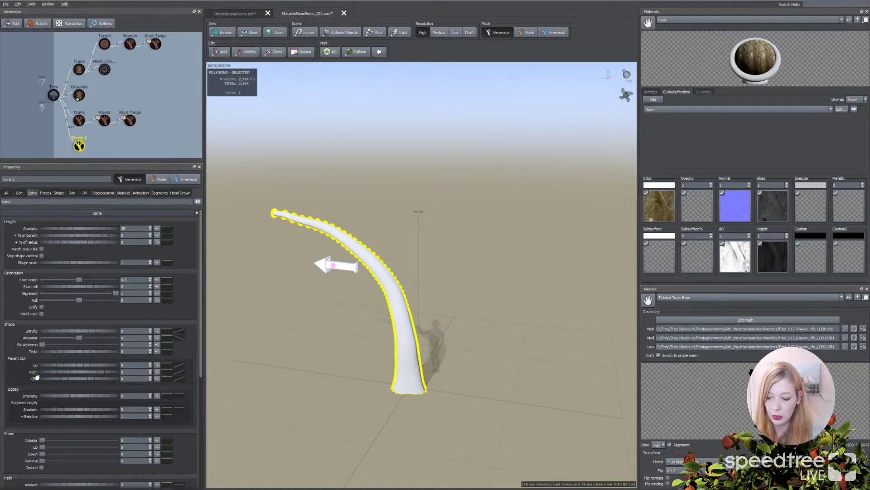
left_click(303, 33)
mouse_move(320, 95)
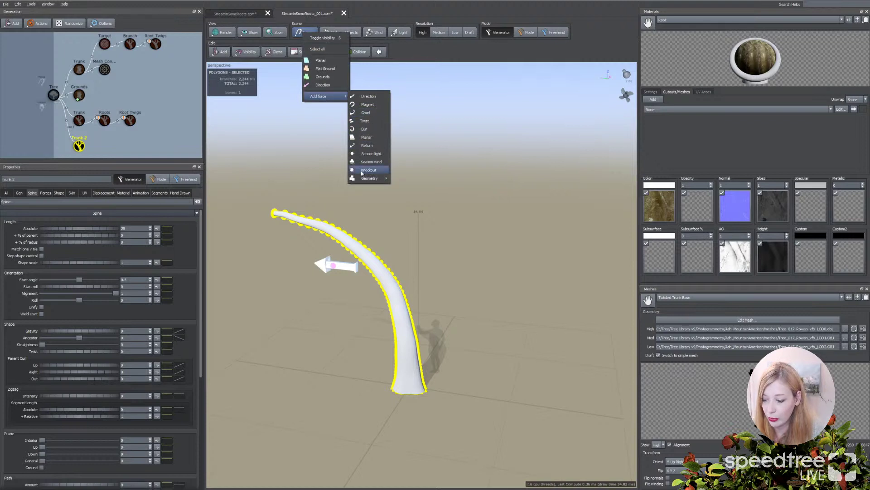
left_click(63, 370)
mouse_move(64, 370)
left_mouse_down()
mouse_move(104, 370)
mouse_move(318, 281)
mouse_move(369, 163)
left_mouse_up()
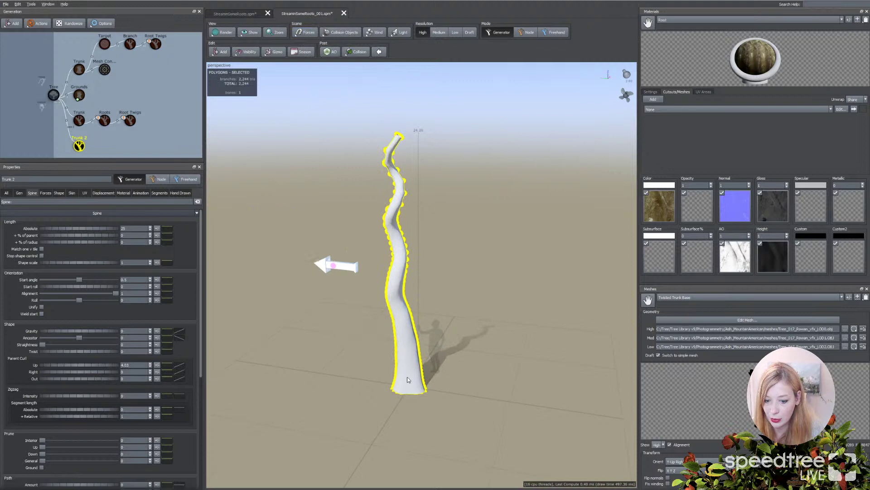
Add a Gnarl force beside the base of Trunk 2 and examine the trunk's shape from different angles
left_click(305, 32)
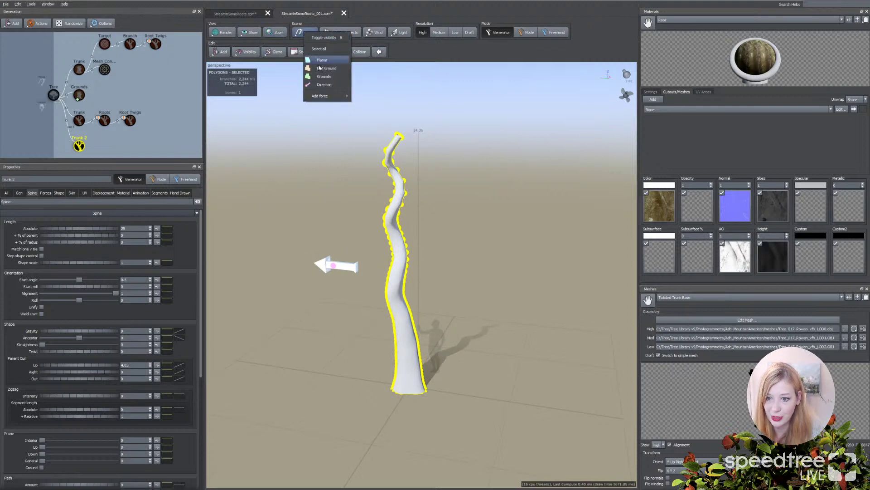
left_click(368, 112)
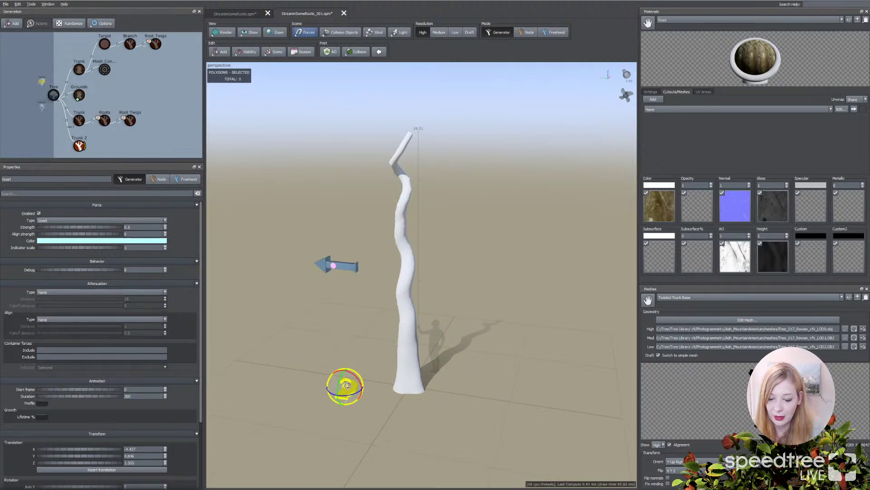
left_click_drag(336, 292, 392, 319)
left_click(392, 315)
left_click(360, 342)
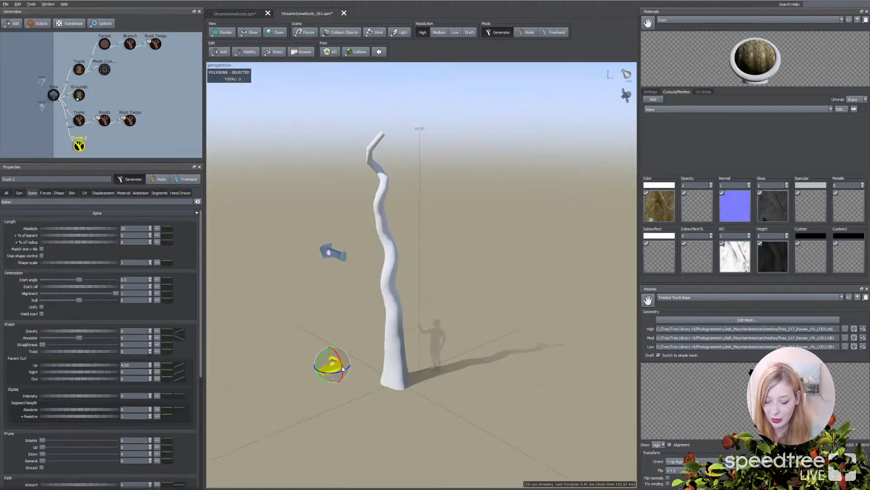
left_click_drag(357, 342, 433, 327)
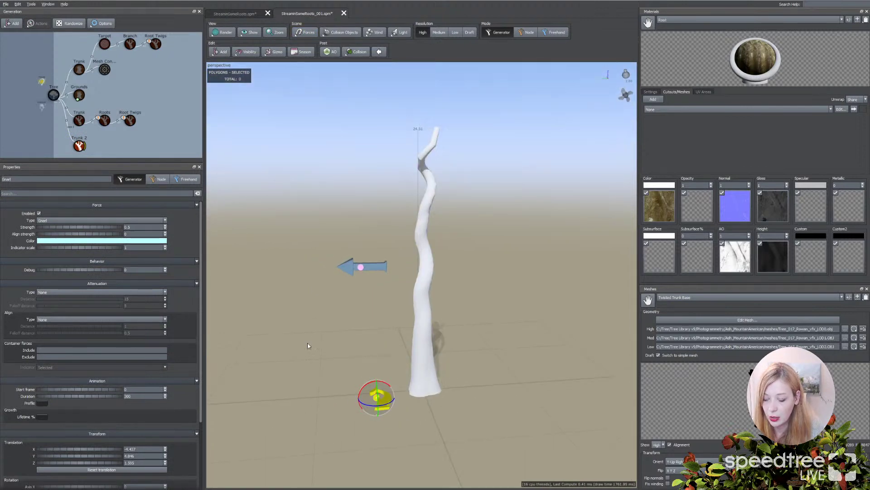
left_click_drag(379, 365, 373, 319)
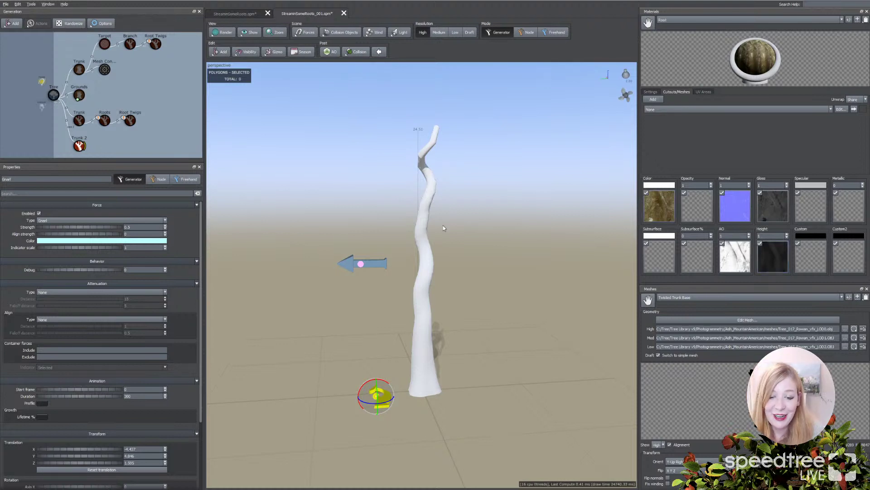
left_click_drag(441, 159, 355, 202)
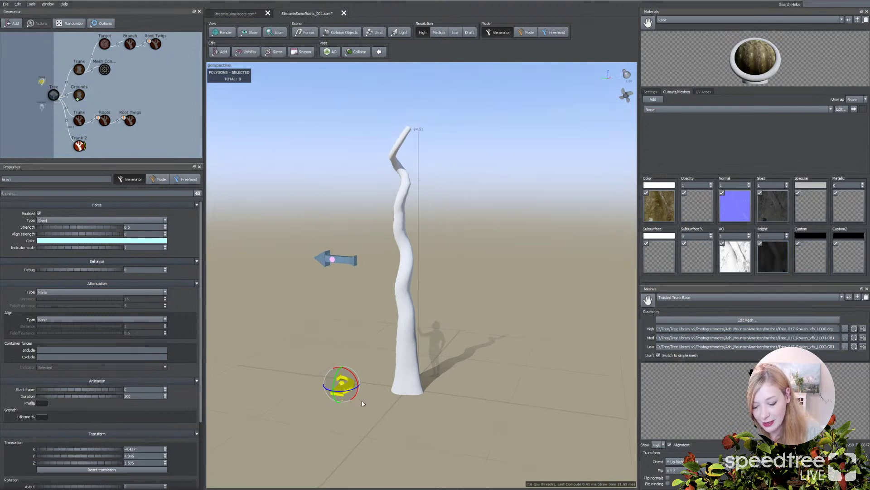
left_click_drag(361, 401, 371, 309)
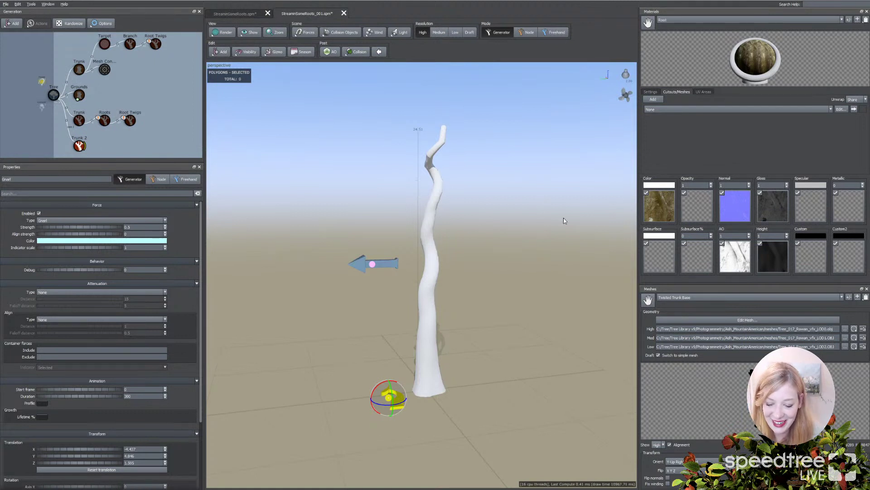
Inspect the Direction force, the scene's existing forces and the force types that can be added for Trunk 2
left_click(370, 266)
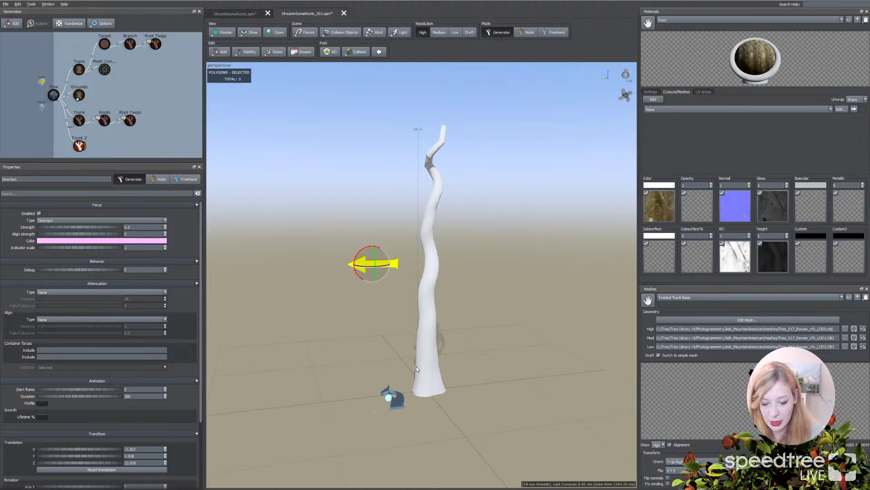
left_click(385, 364)
left_click(425, 359)
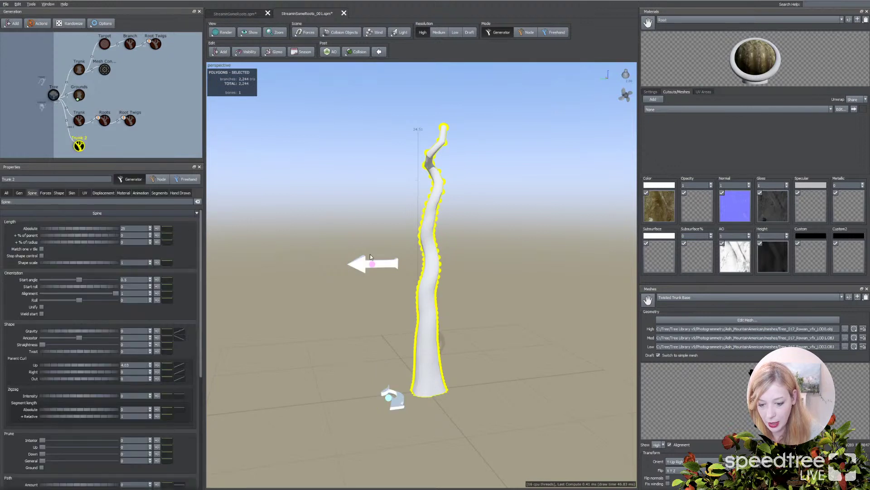
left_click(305, 32)
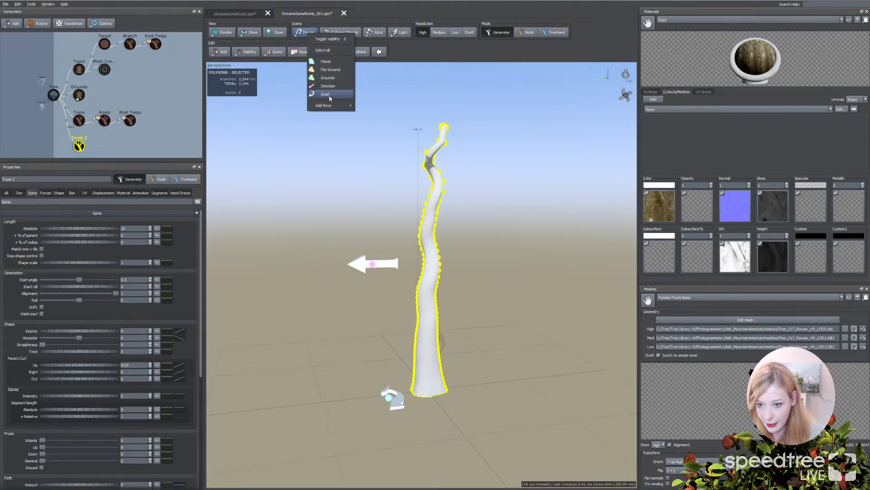
left_click(330, 112)
left_click(304, 32)
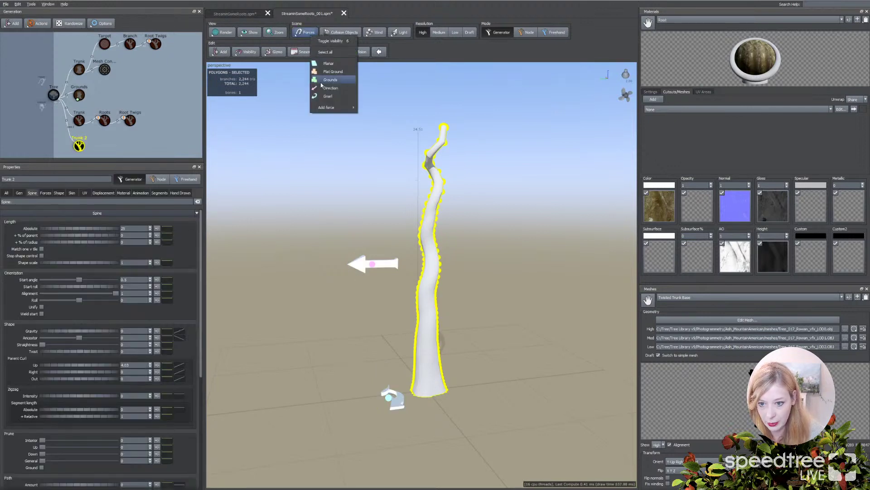
mouse_move(324, 109)
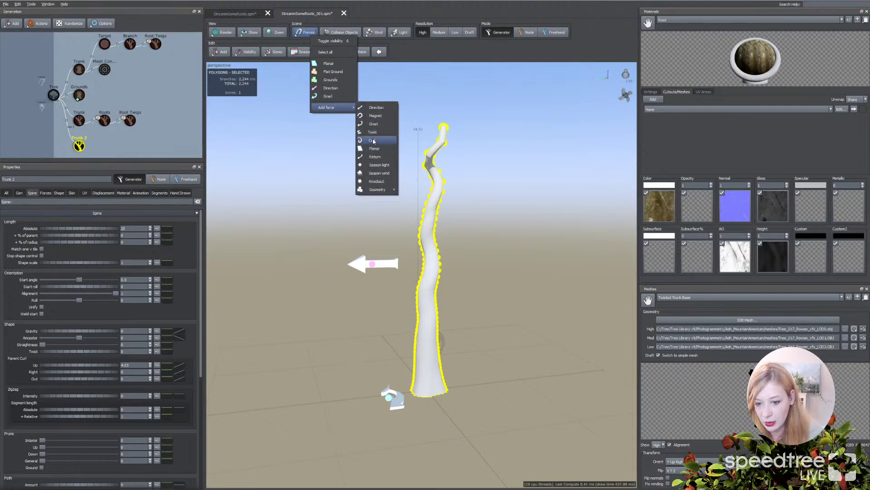
left_click(429, 303)
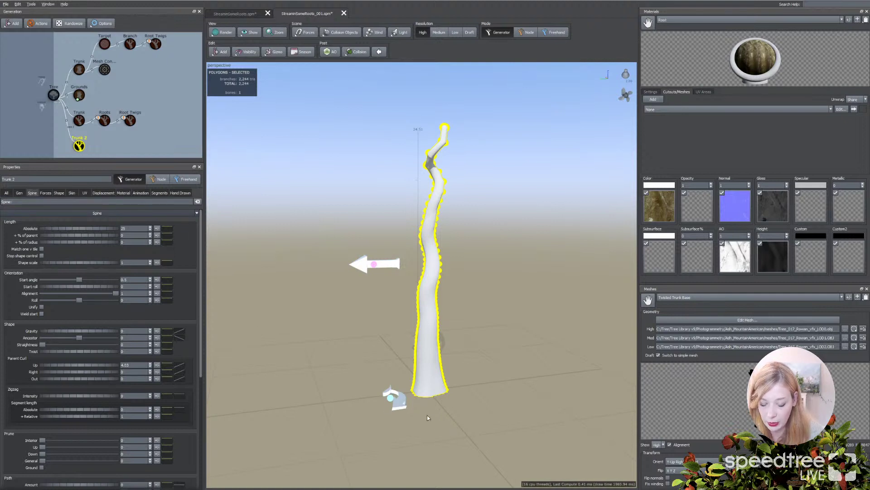
In the Forces properties of Trunk 2, set the Direction force to 2.75 and disable the Gnarl force
left_click(399, 406)
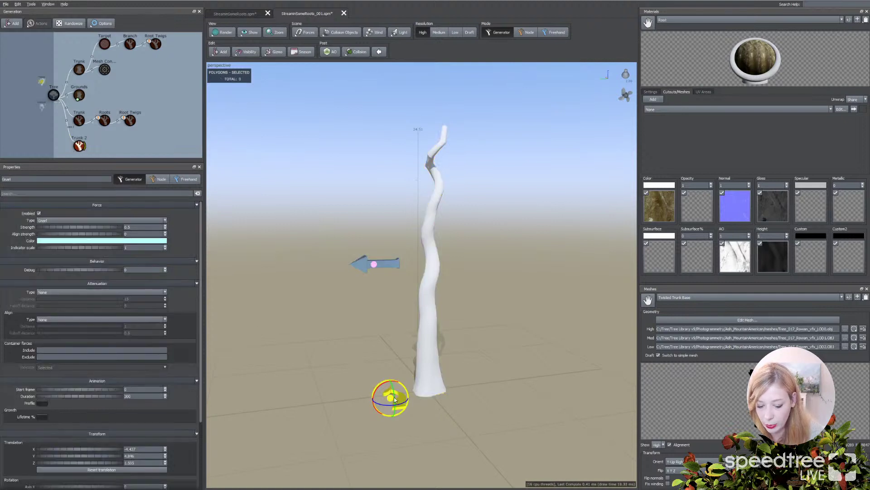
left_click(392, 269)
left_click(430, 304)
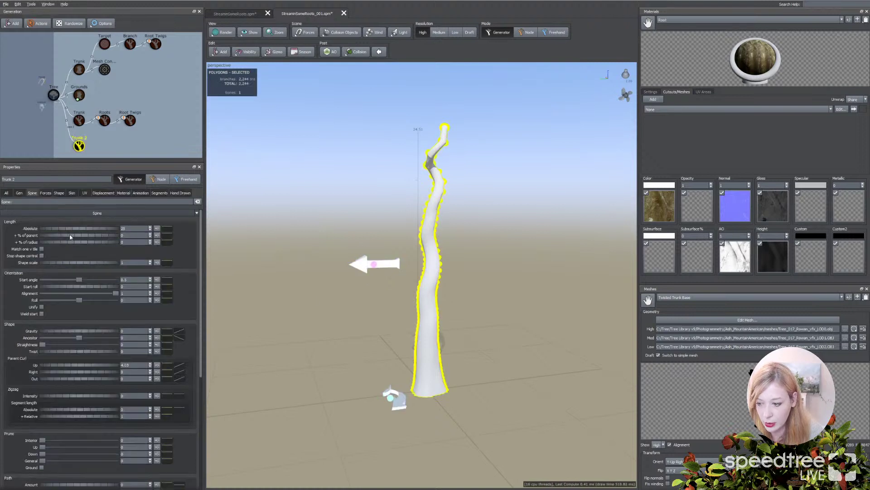
left_click(46, 194)
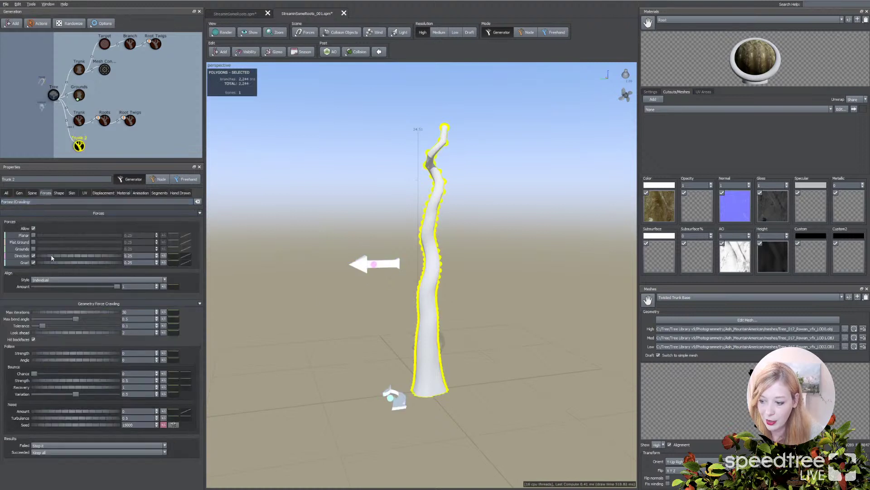
left_click_drag(55, 255, 135, 267)
left_click(33, 262)
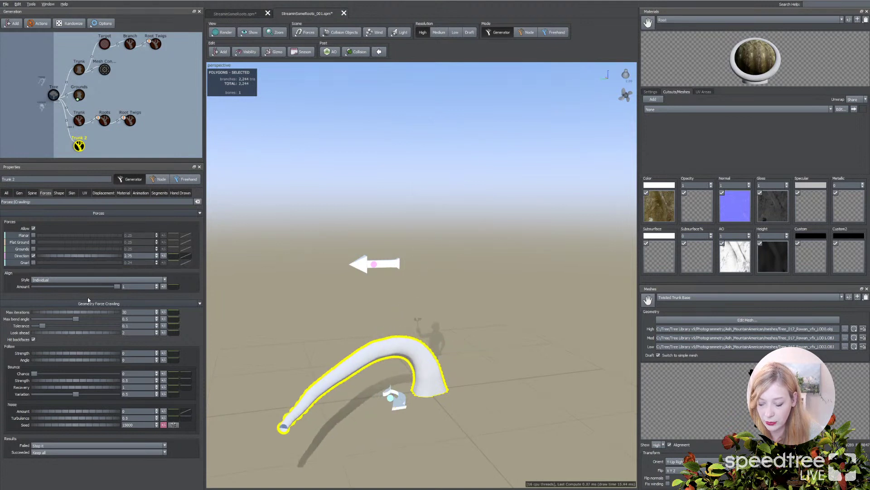
Set the Parent Curl Up value in Trunk 2's Spine properties to 0
left_click(32, 192)
left_click(125, 366)
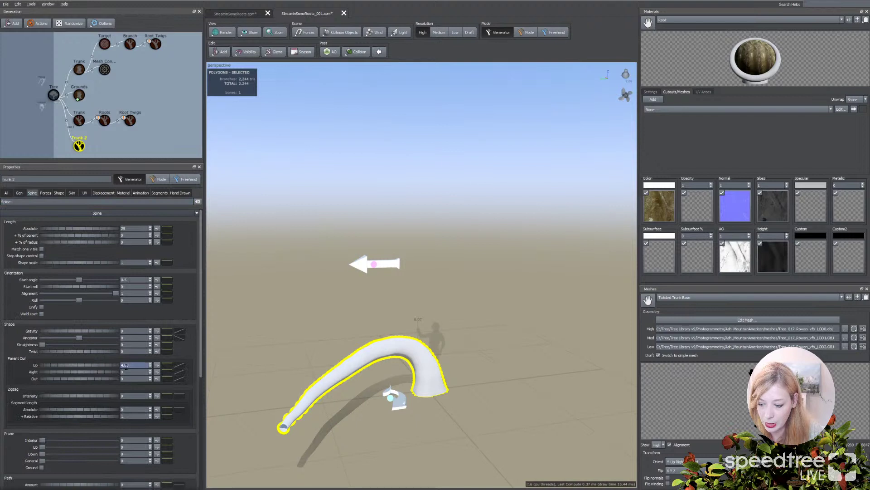
type("00")
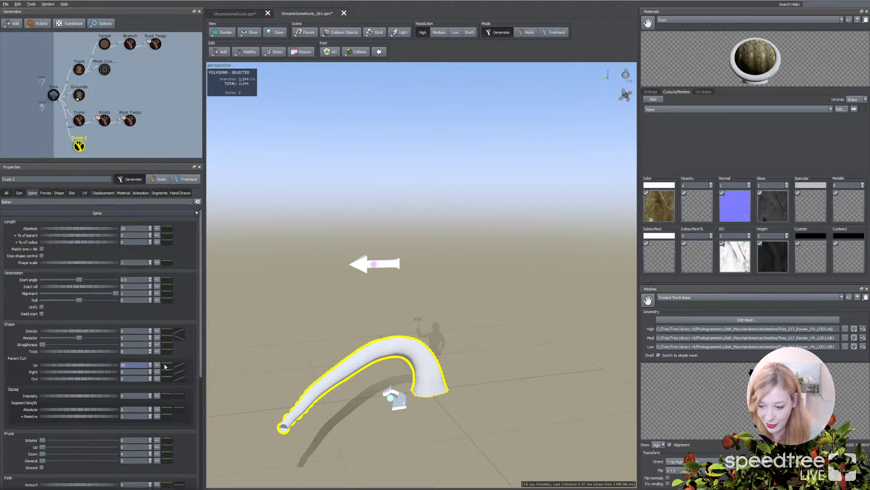
key("Return")
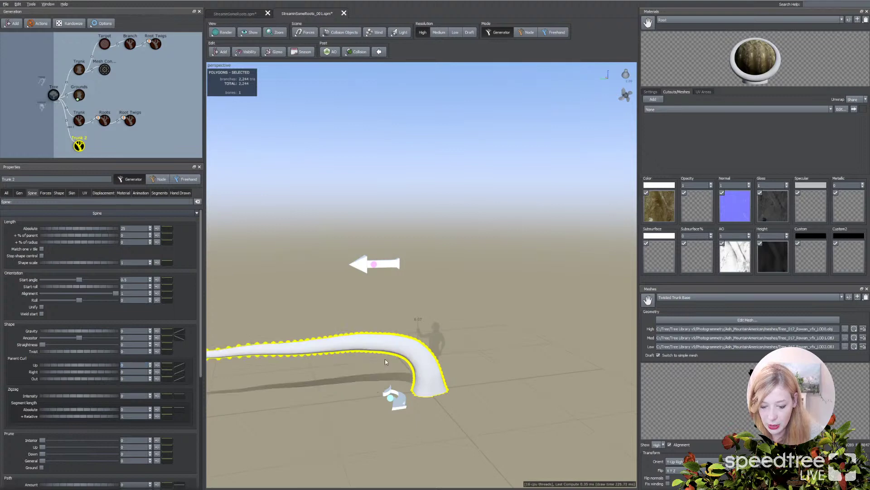
Bend Trunk 2 freehand in several places so that its far end curves upward
left_click_drag(396, 327, 362, 315)
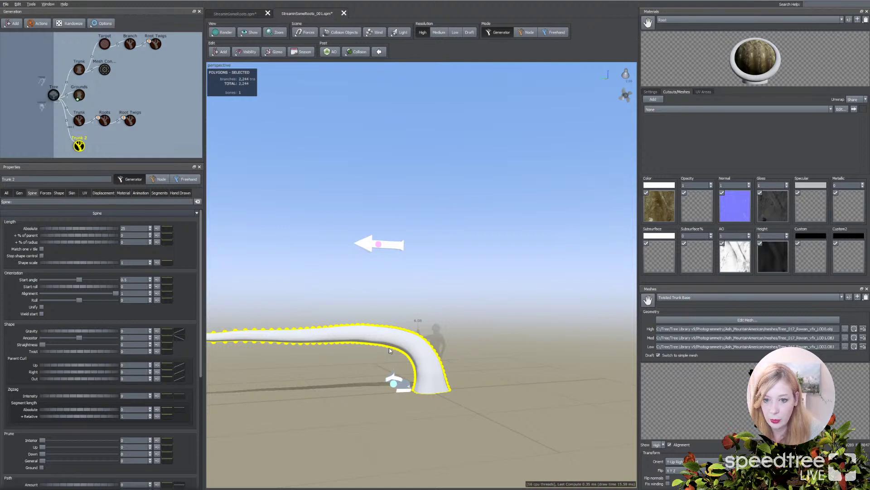
key("f")
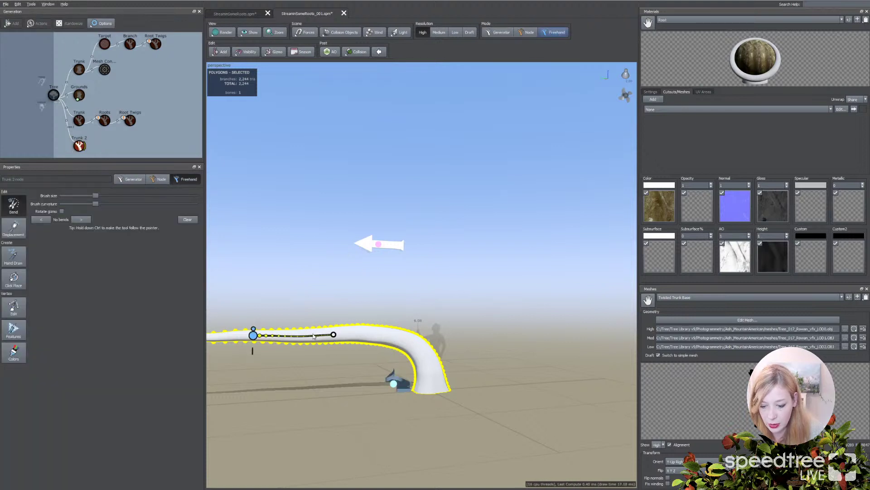
left_click_drag(316, 334, 290, 281)
middle_click_drag(291, 281, 485, 399)
left_click_drag(493, 399, 414, 373)
middle_click_drag(468, 402, 399, 389)
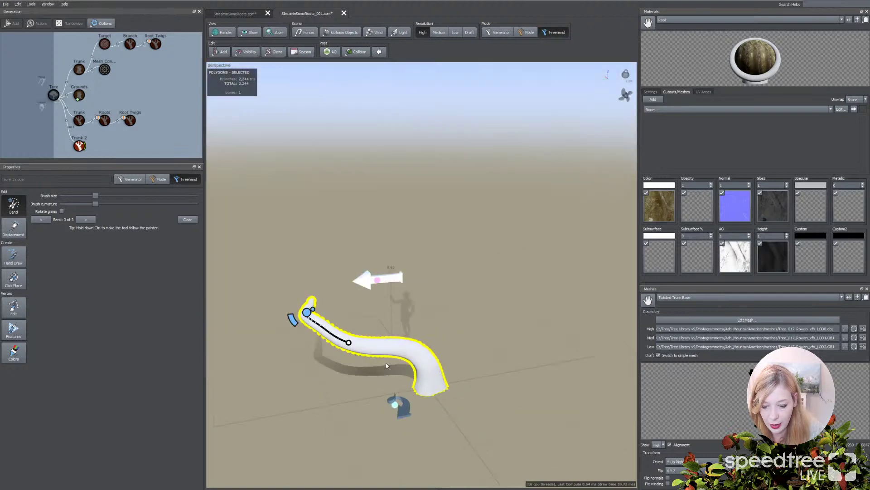
Inspect the Direction force's properties and examine the bent trunk from a lower angle
left_click(379, 281)
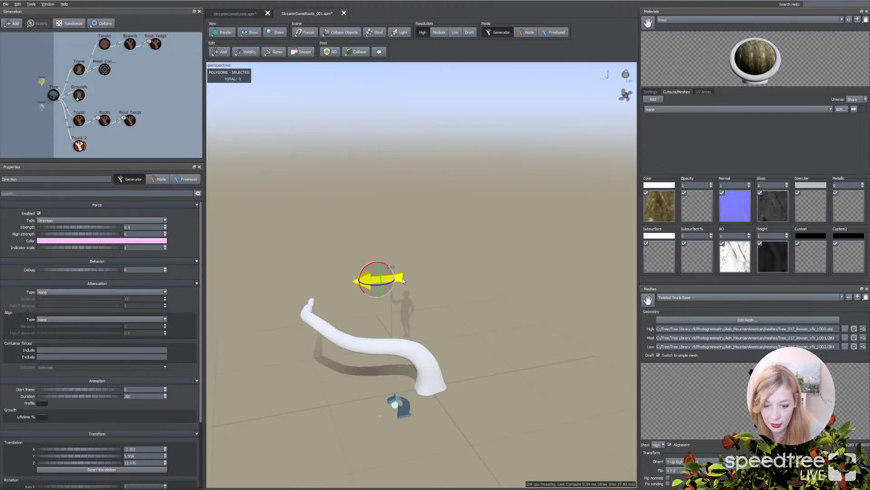
left_click(365, 342)
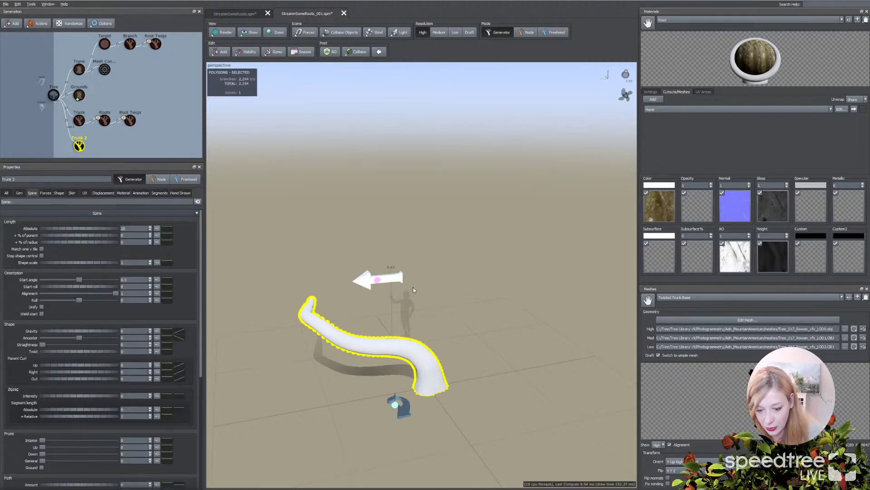
left_click_drag(308, 363, 326, 353)
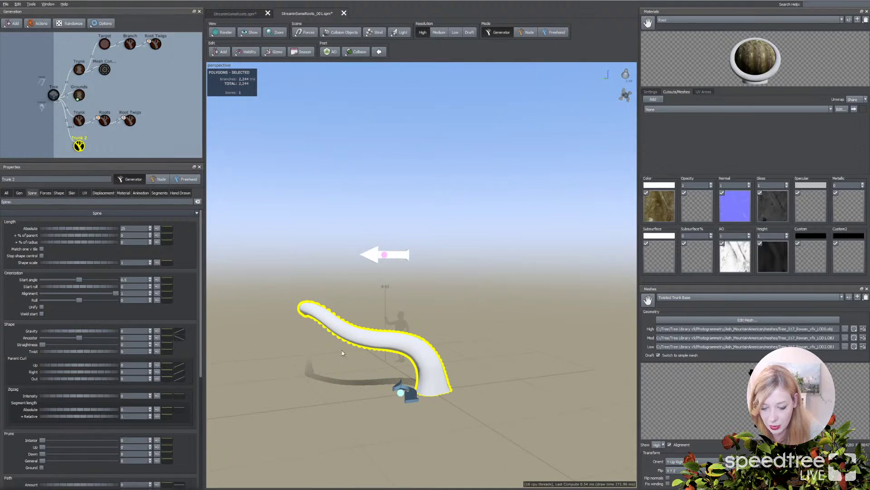
left_click(368, 367)
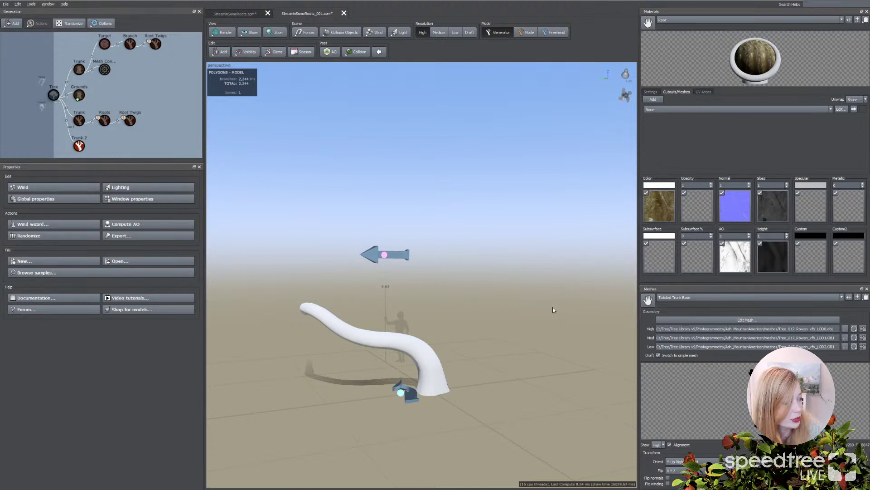
Thicken Trunk 2 toward its tip with the Absolute radius profile curve and add radial displacement to roughen its surface
left_click(387, 339)
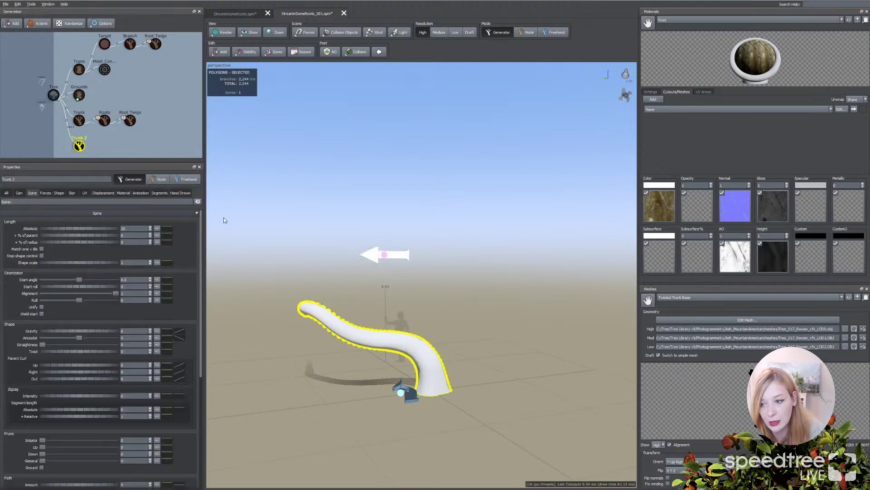
left_click(72, 192)
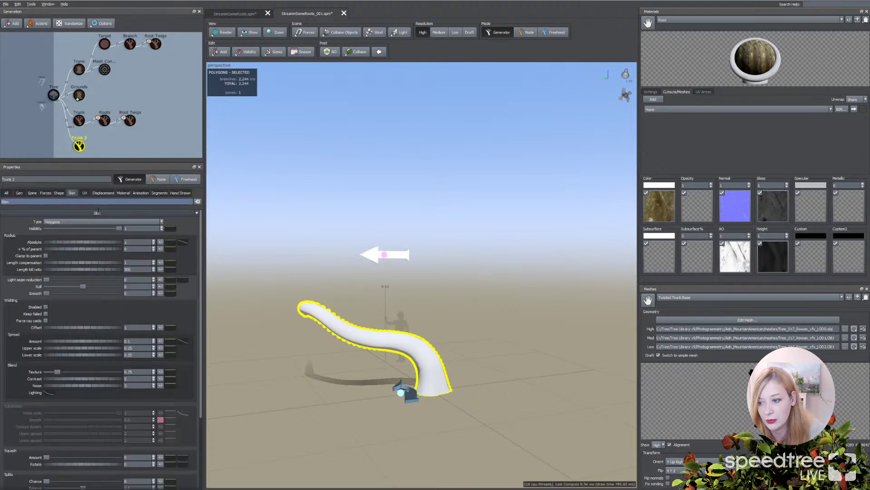
left_click(181, 242)
left_click_drag(303, 304, 313, 258)
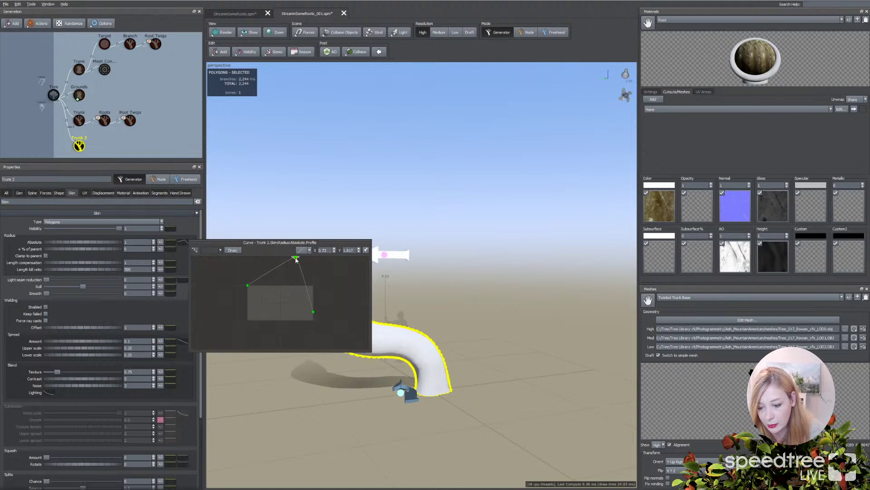
left_click_drag(110, 243, 106, 224)
left_click(103, 193)
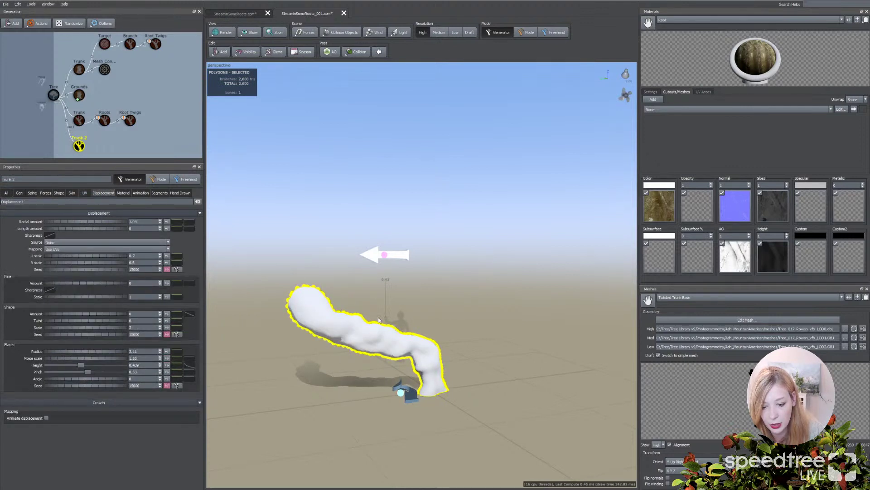